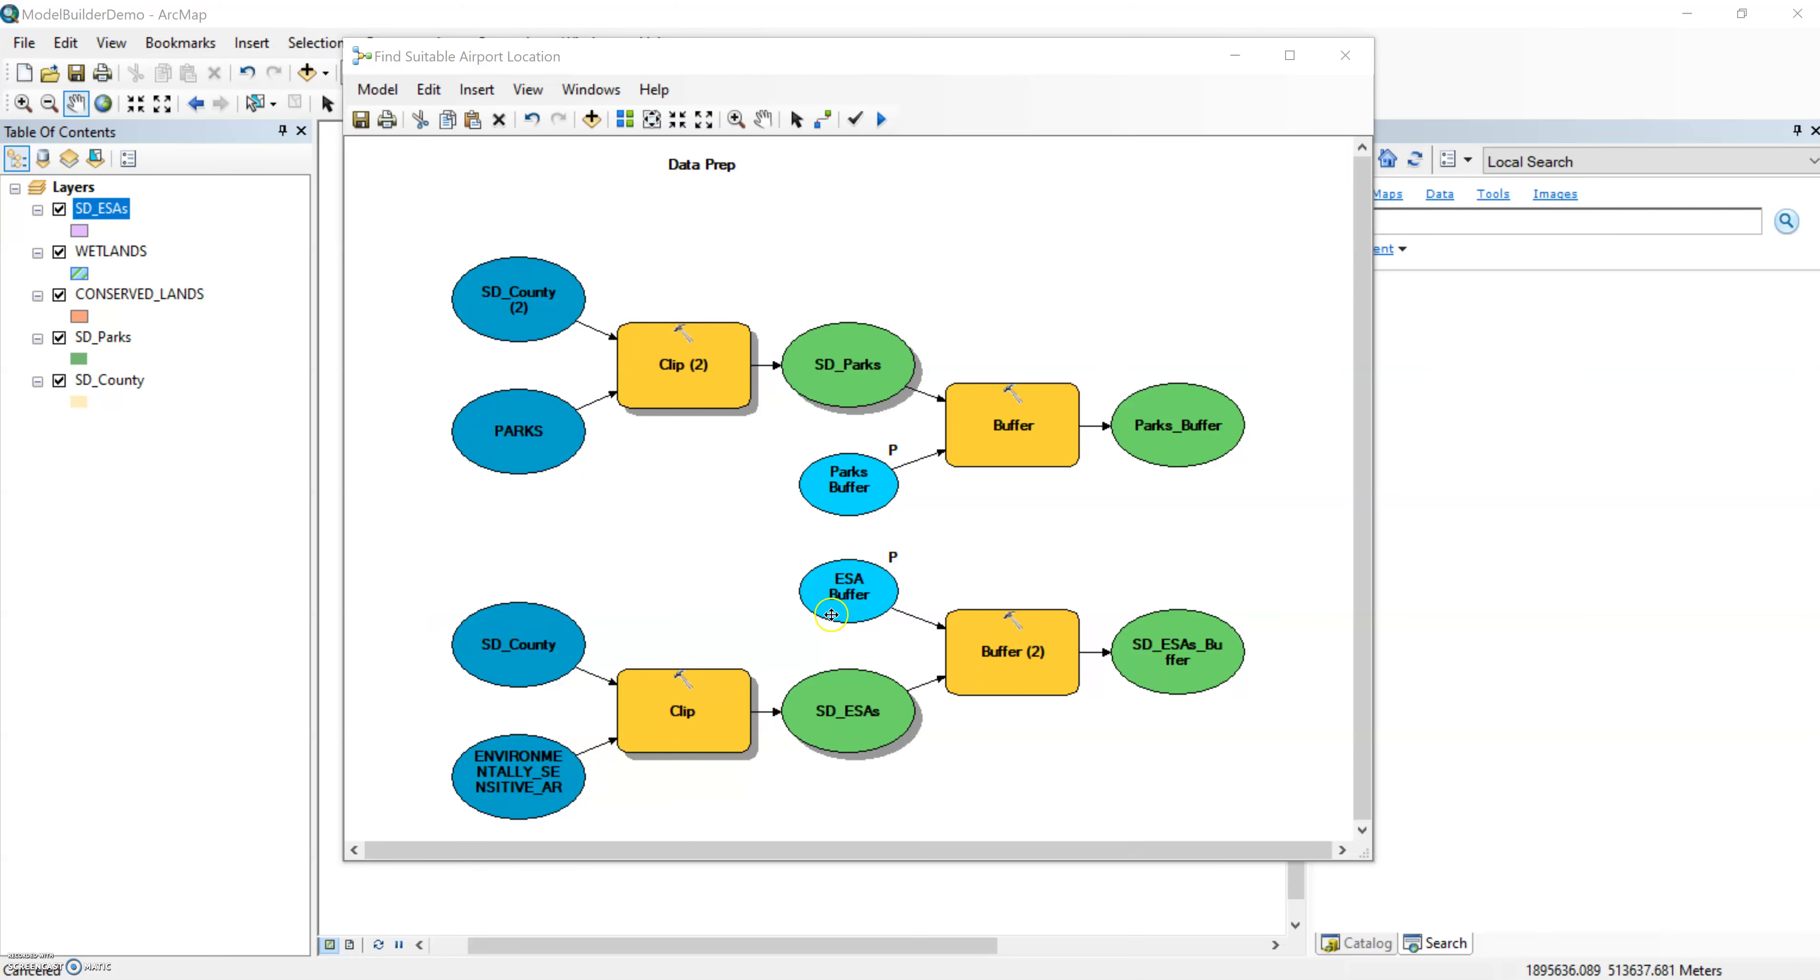
# - Resize the Data Prep model window and drag it lower over the map
pyautogui.moveTo(741, 73); pyautogui.dragTo(743, 48)
pyautogui.doubleClick(744, 52)
pyautogui.moveTo(857, 52); pyautogui.dragTo(1092, 594)
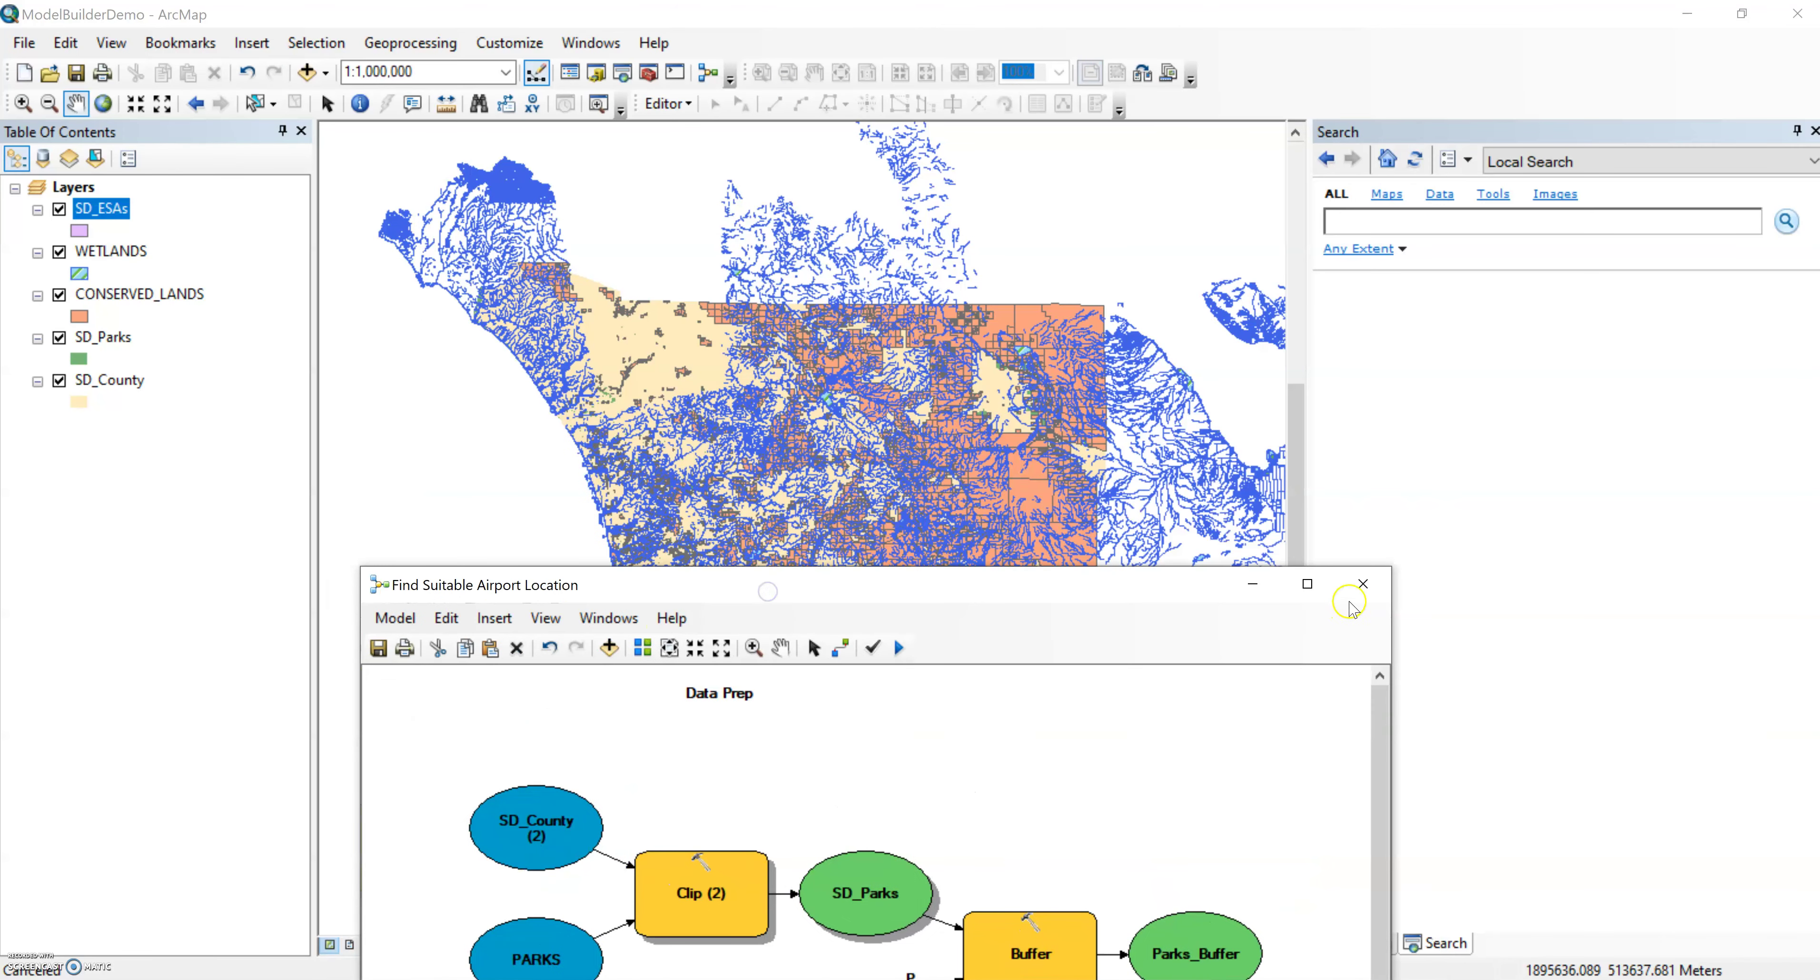
# - Close the model saving its changes, hide WETLANDS, and show the Catalog tree
pyautogui.click(1364, 583)
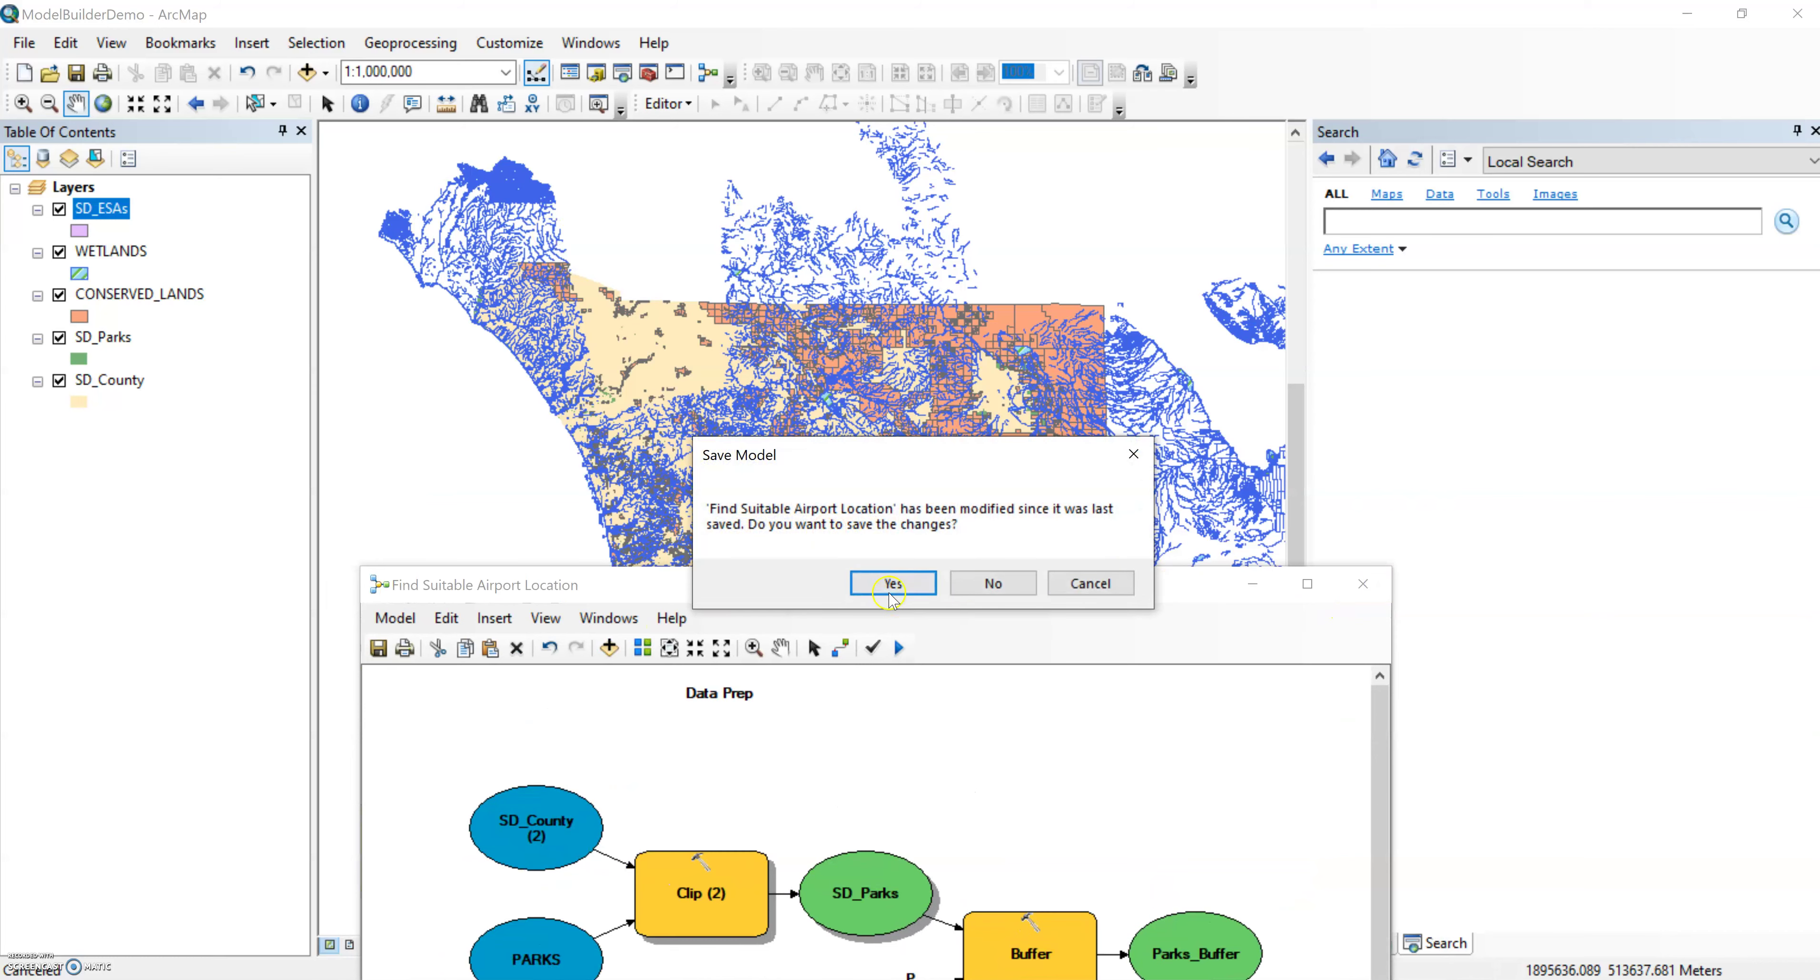
pyautogui.click(876, 586)
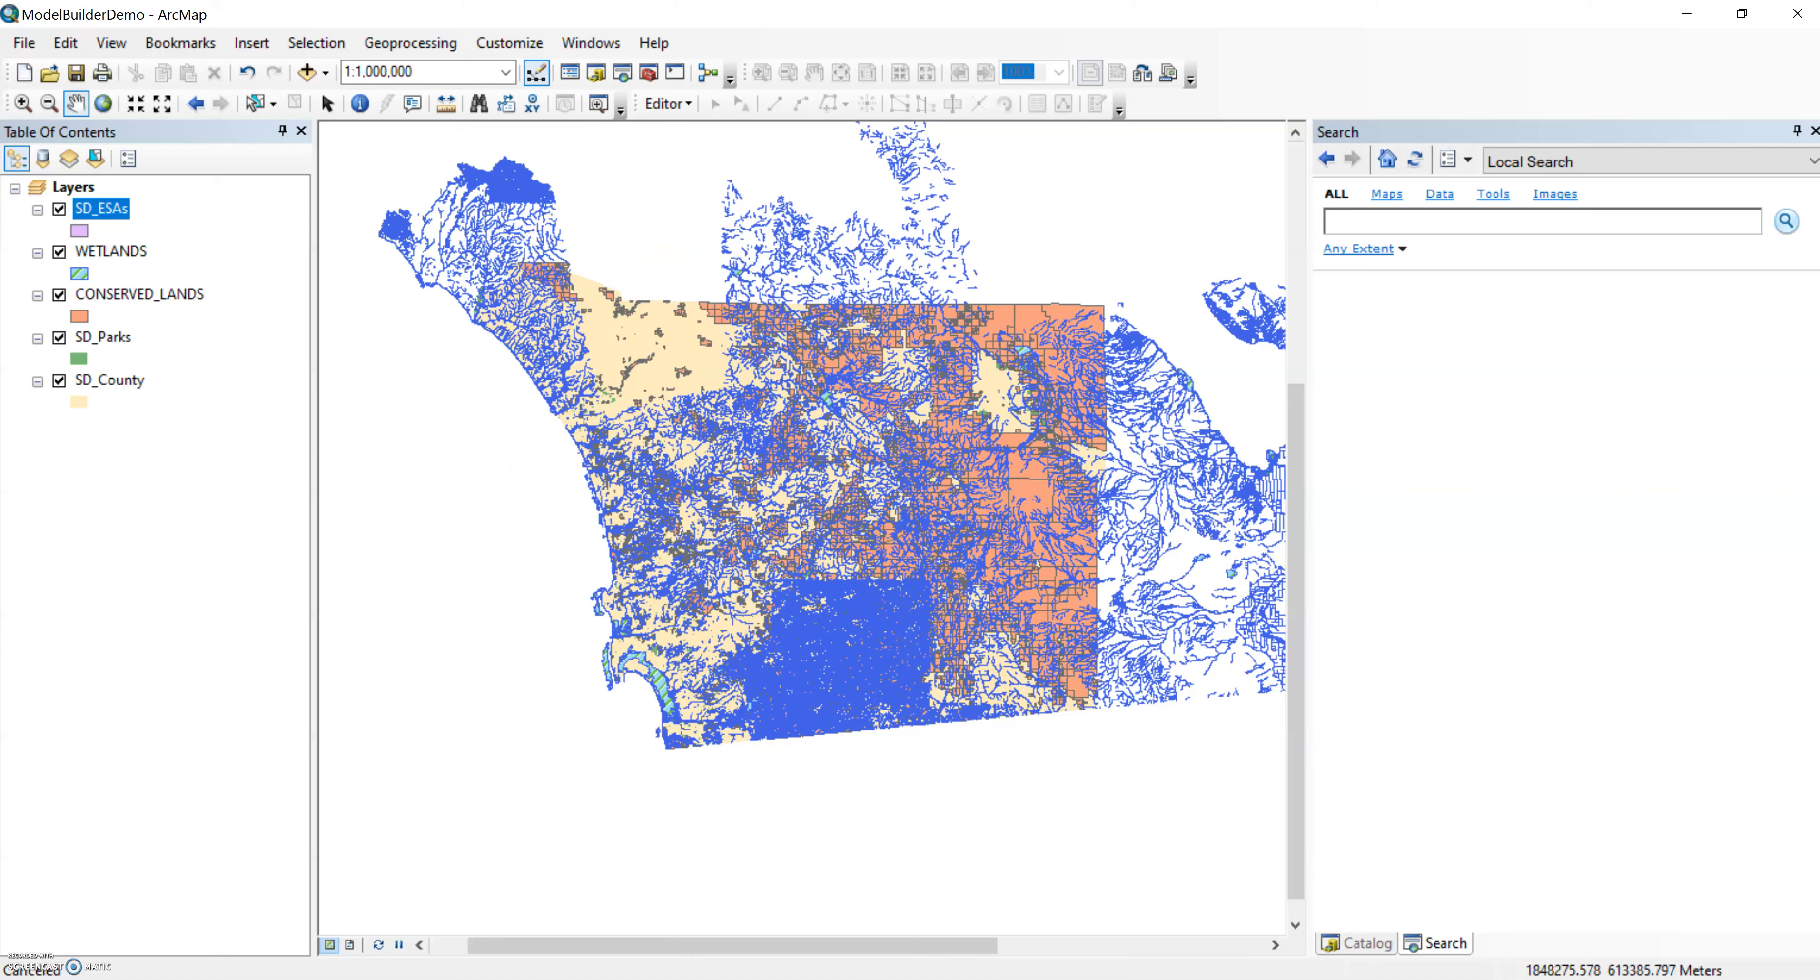
pyautogui.click(59, 251)
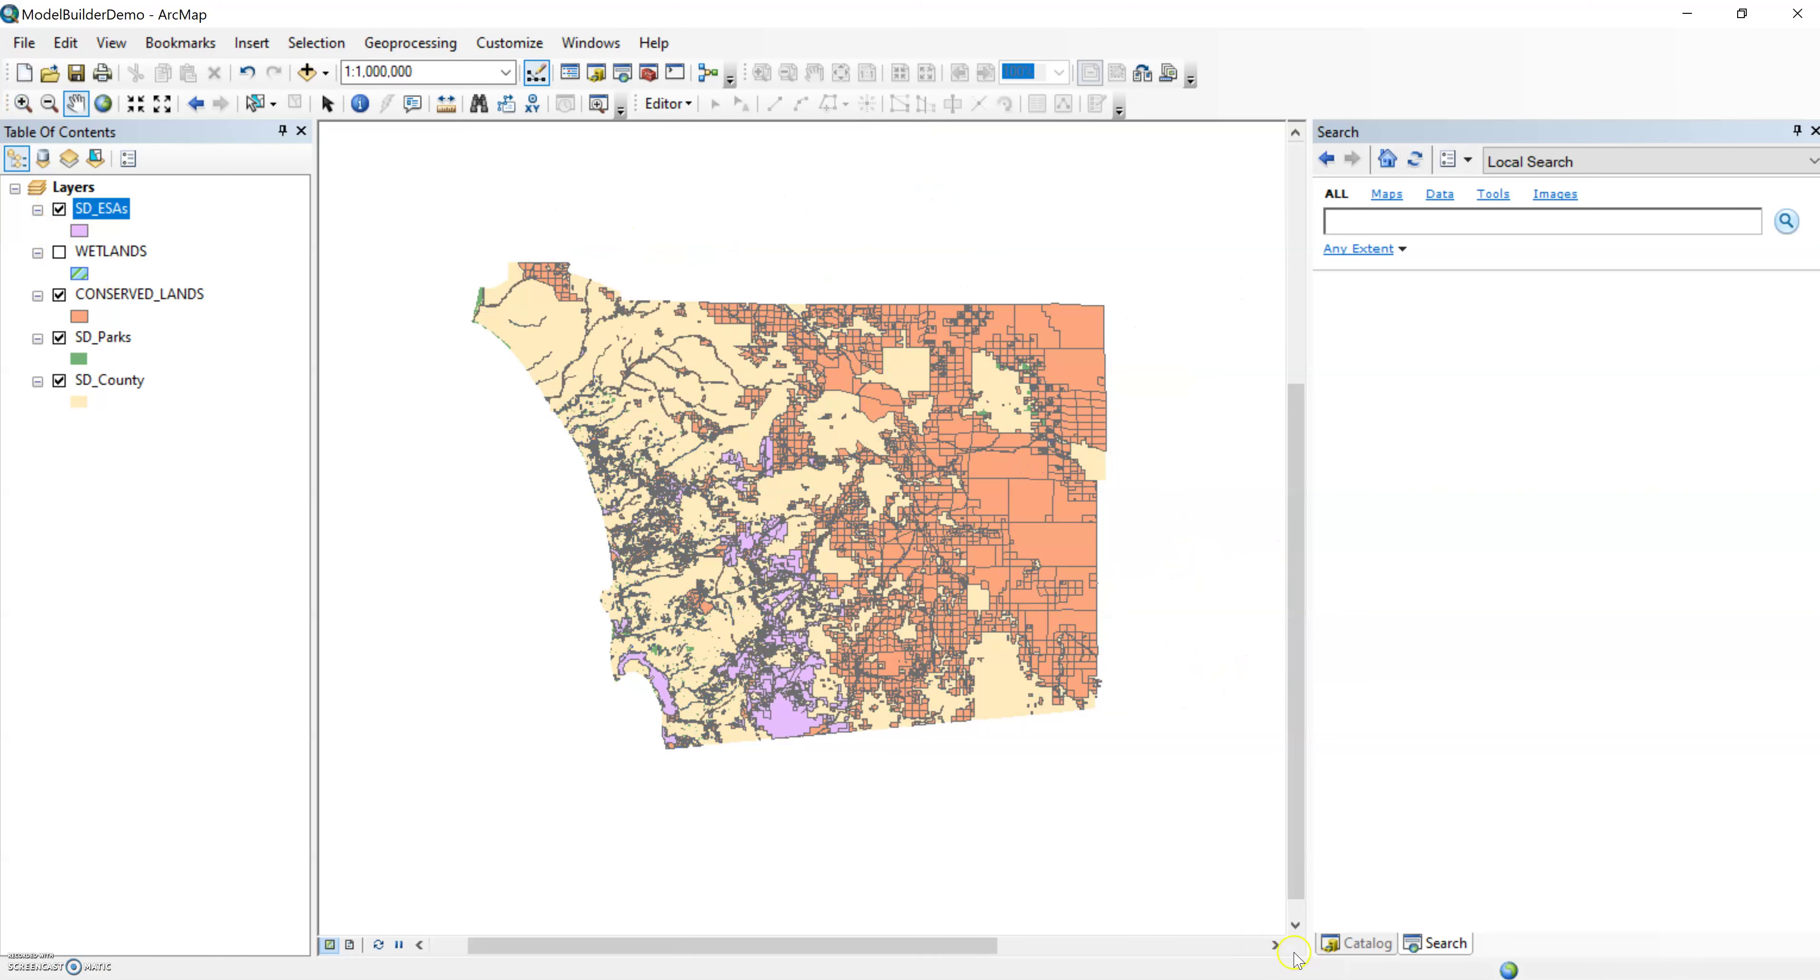
pyautogui.click(1347, 946)
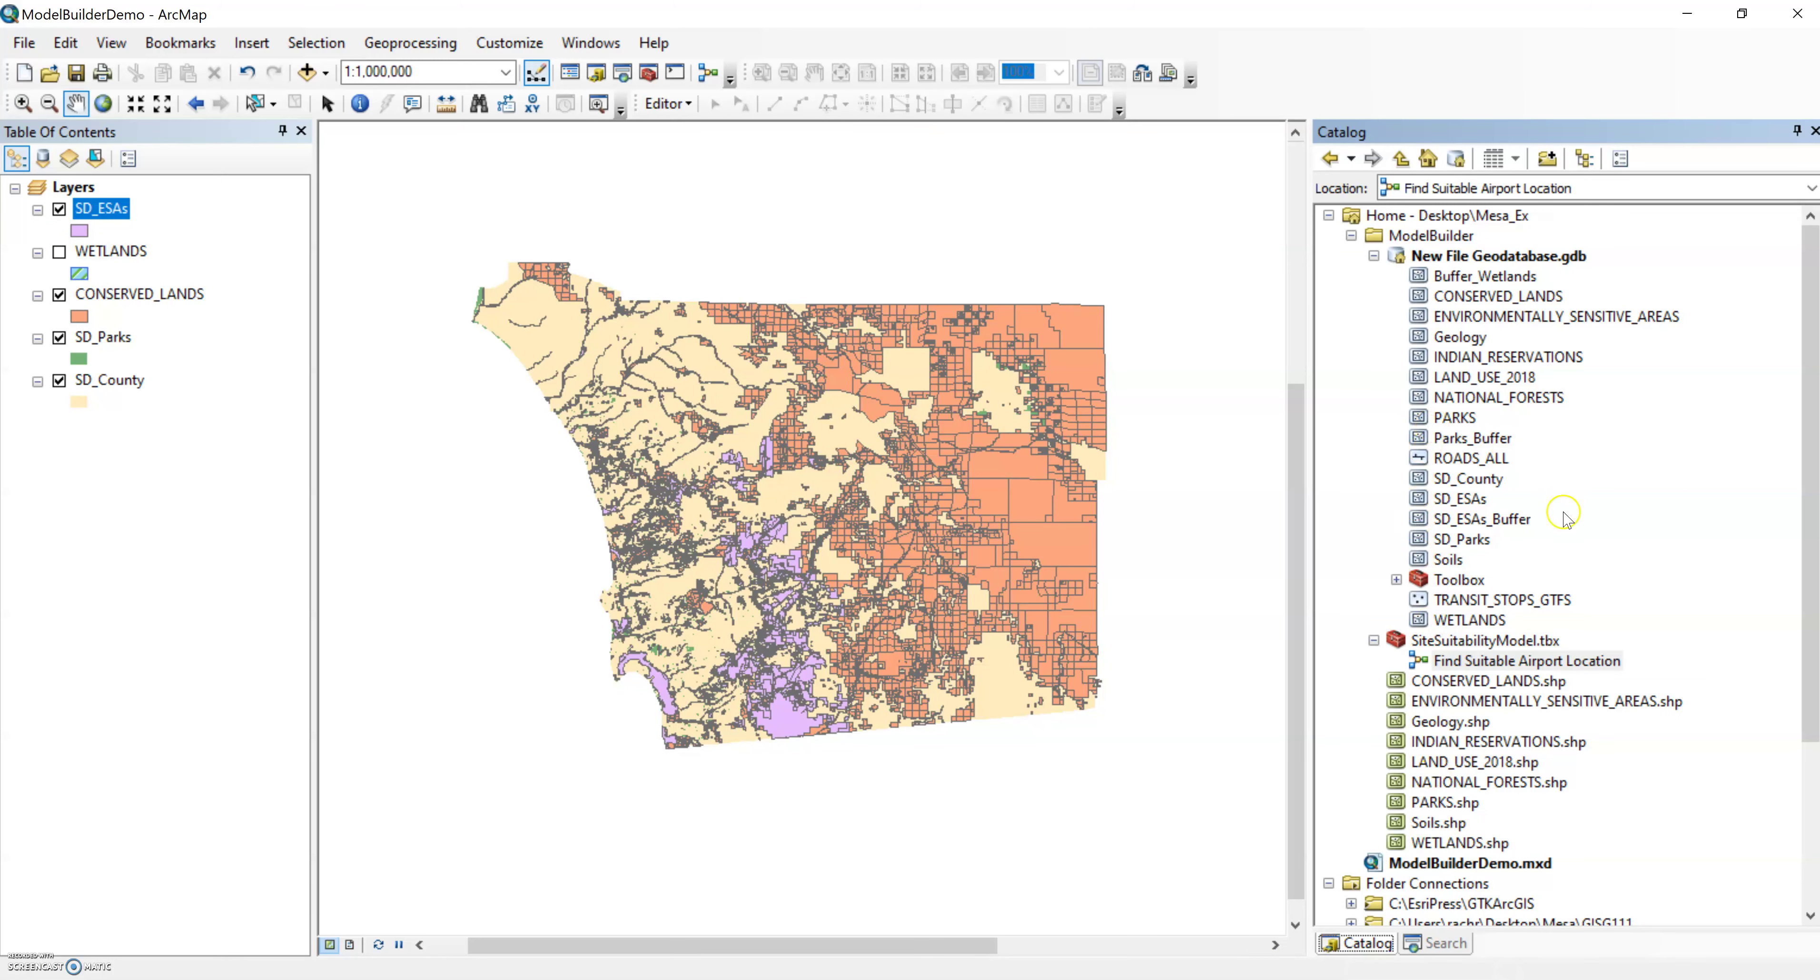
# - Add the PARKS data to the map, then remove the PARKS layer again
pyautogui.moveTo(1454, 417); pyautogui.dragTo(1159, 389)
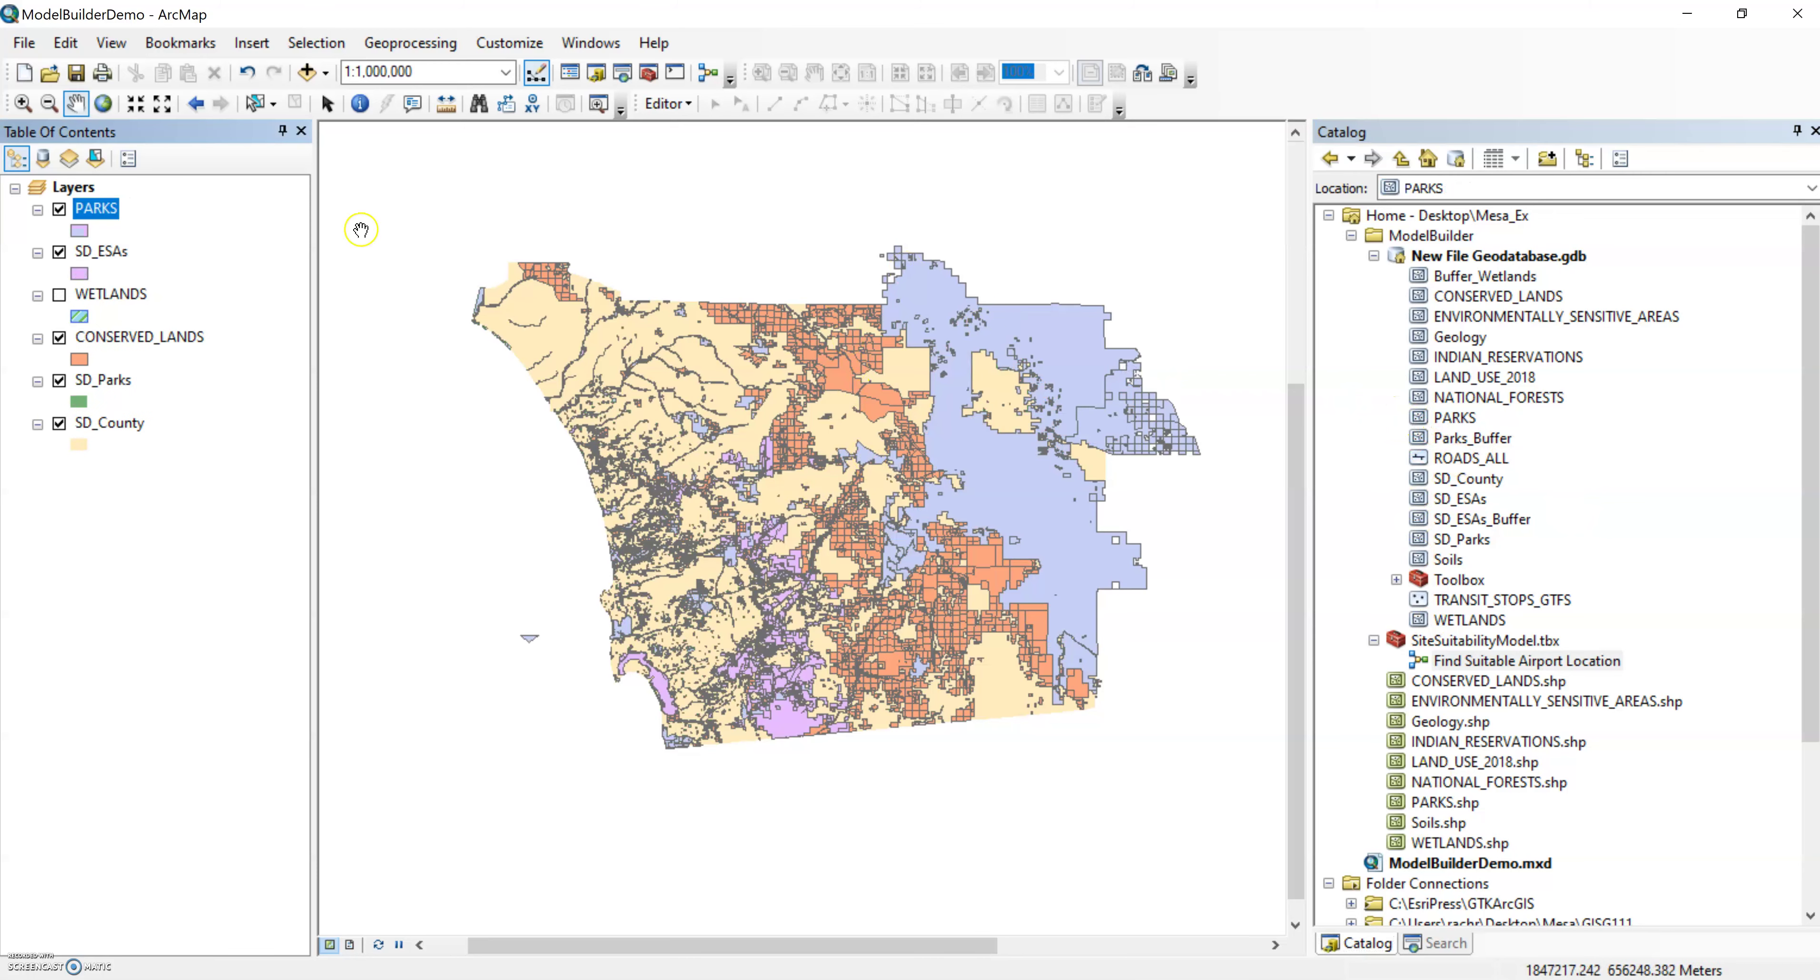
pyautogui.rightClick(80, 208)
pyautogui.click(117, 249)
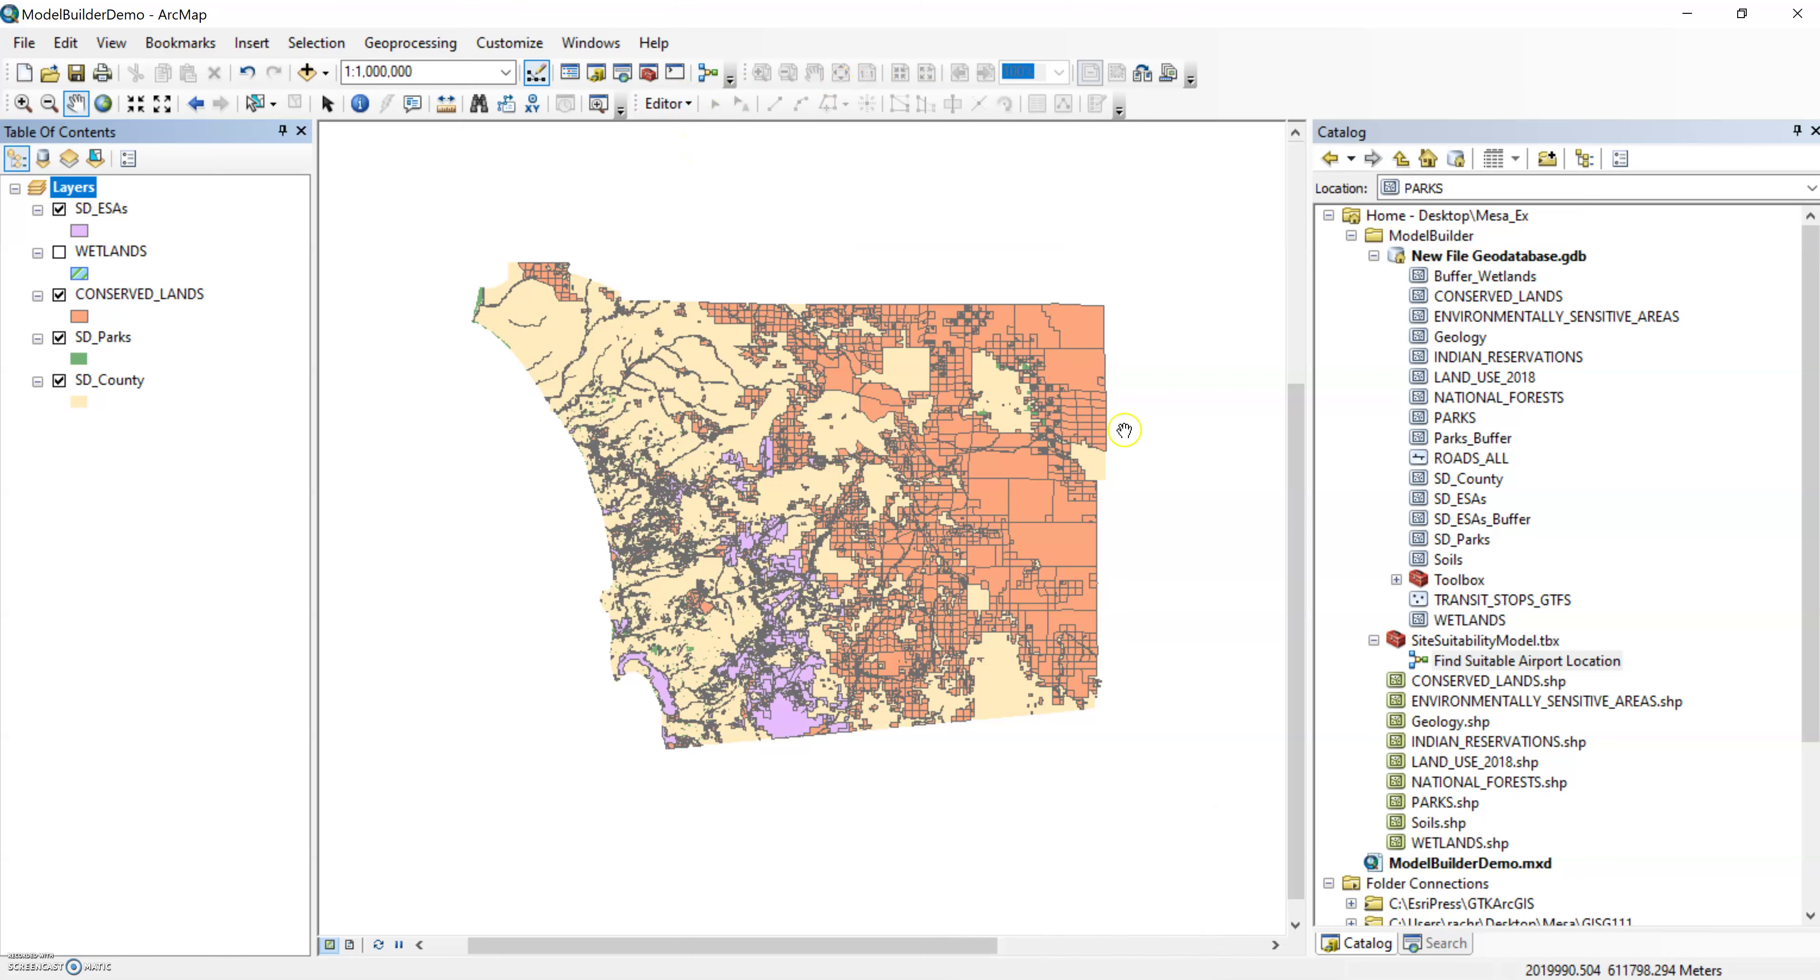
pyautogui.doubleClick(1455, 659)
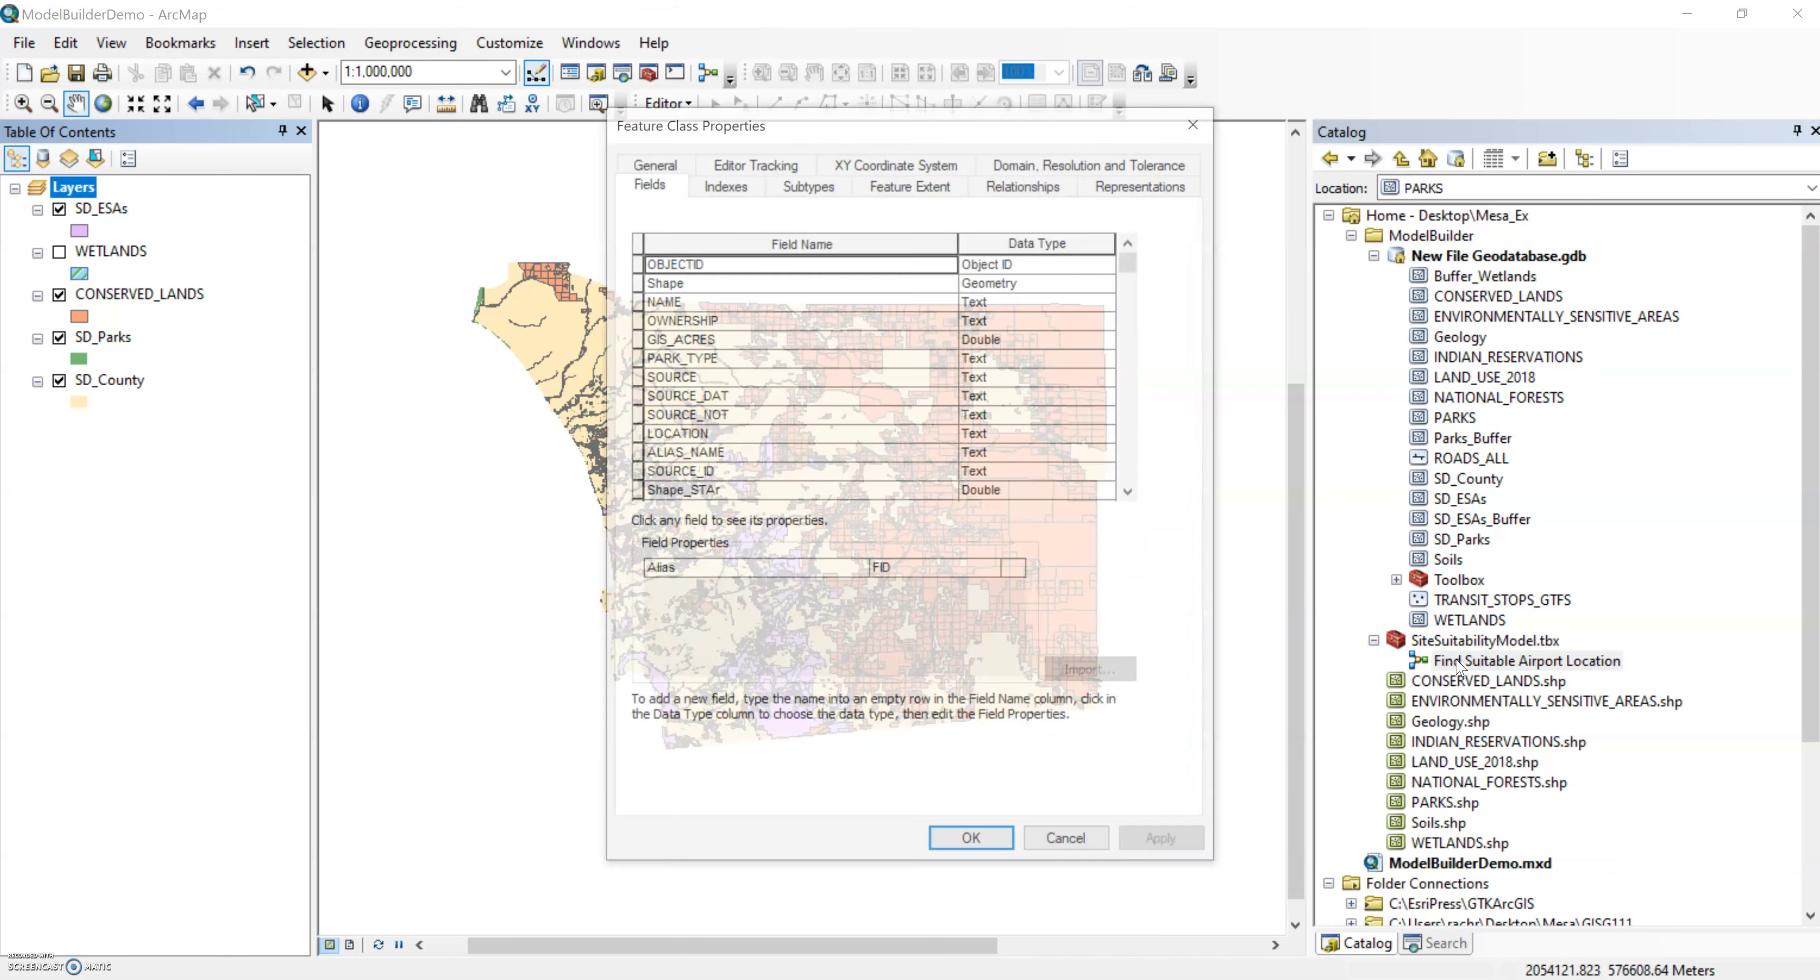
pyautogui.click(1200, 127)
pyautogui.rightClick(1480, 658)
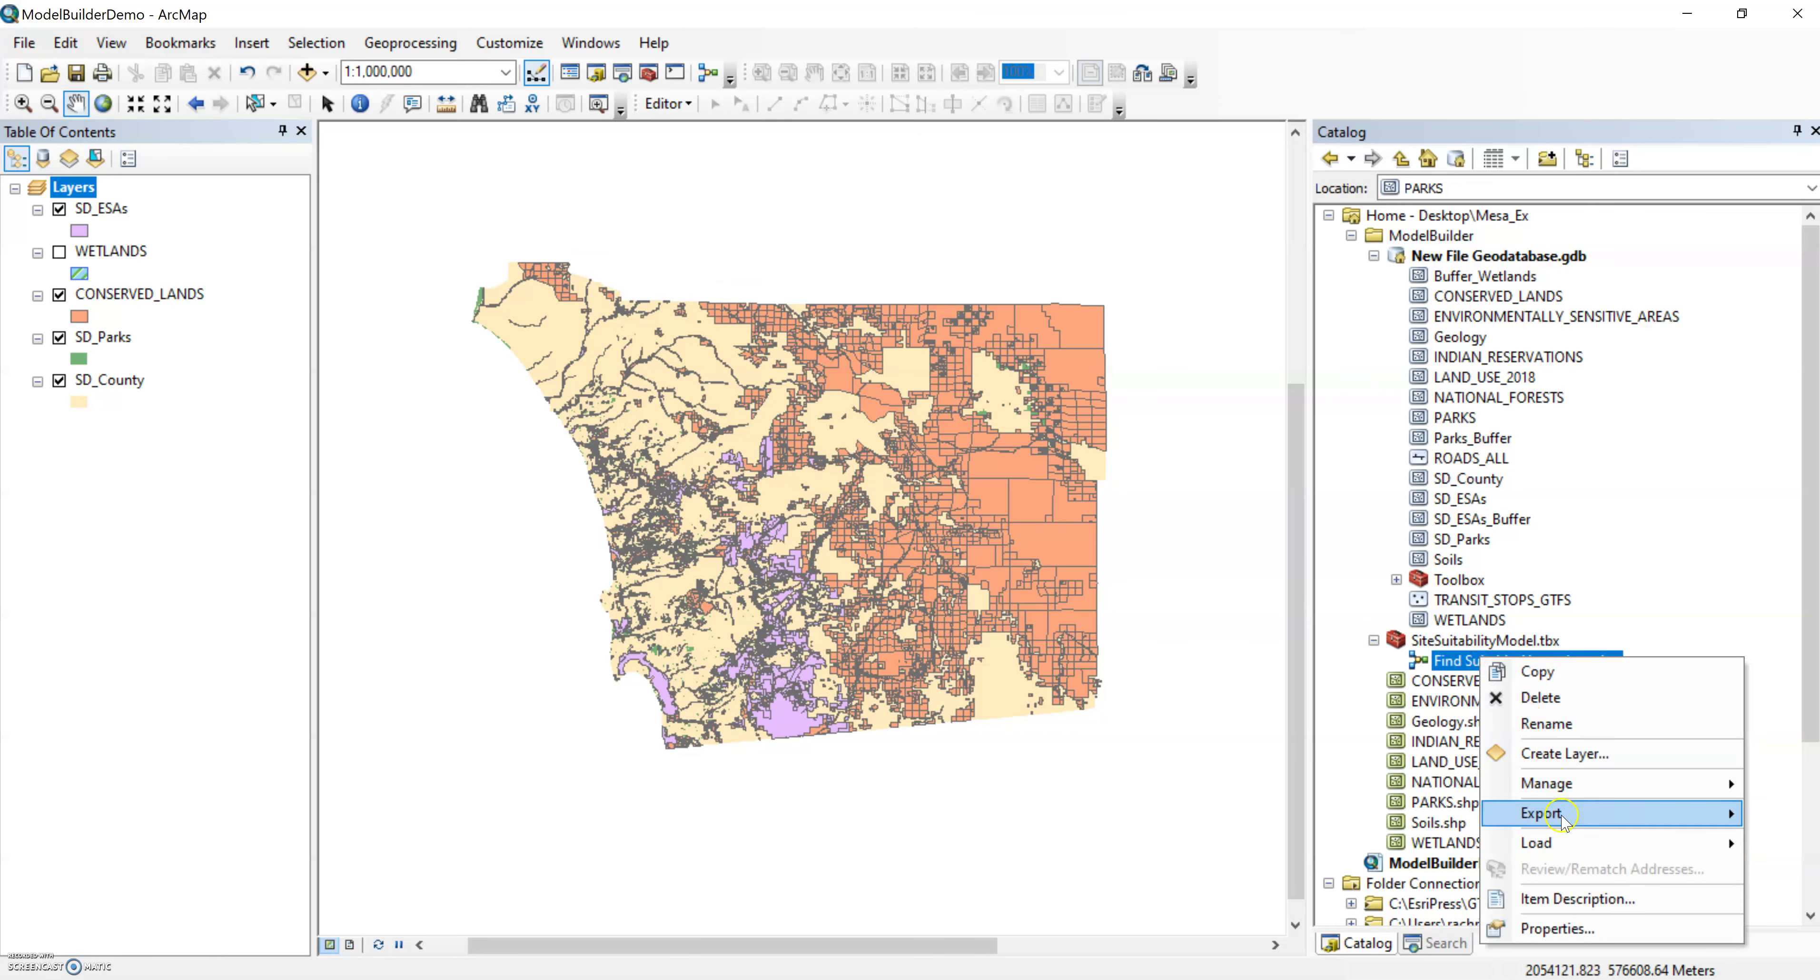
pyautogui.click(623, 229)
pyautogui.rightClick(1472, 659)
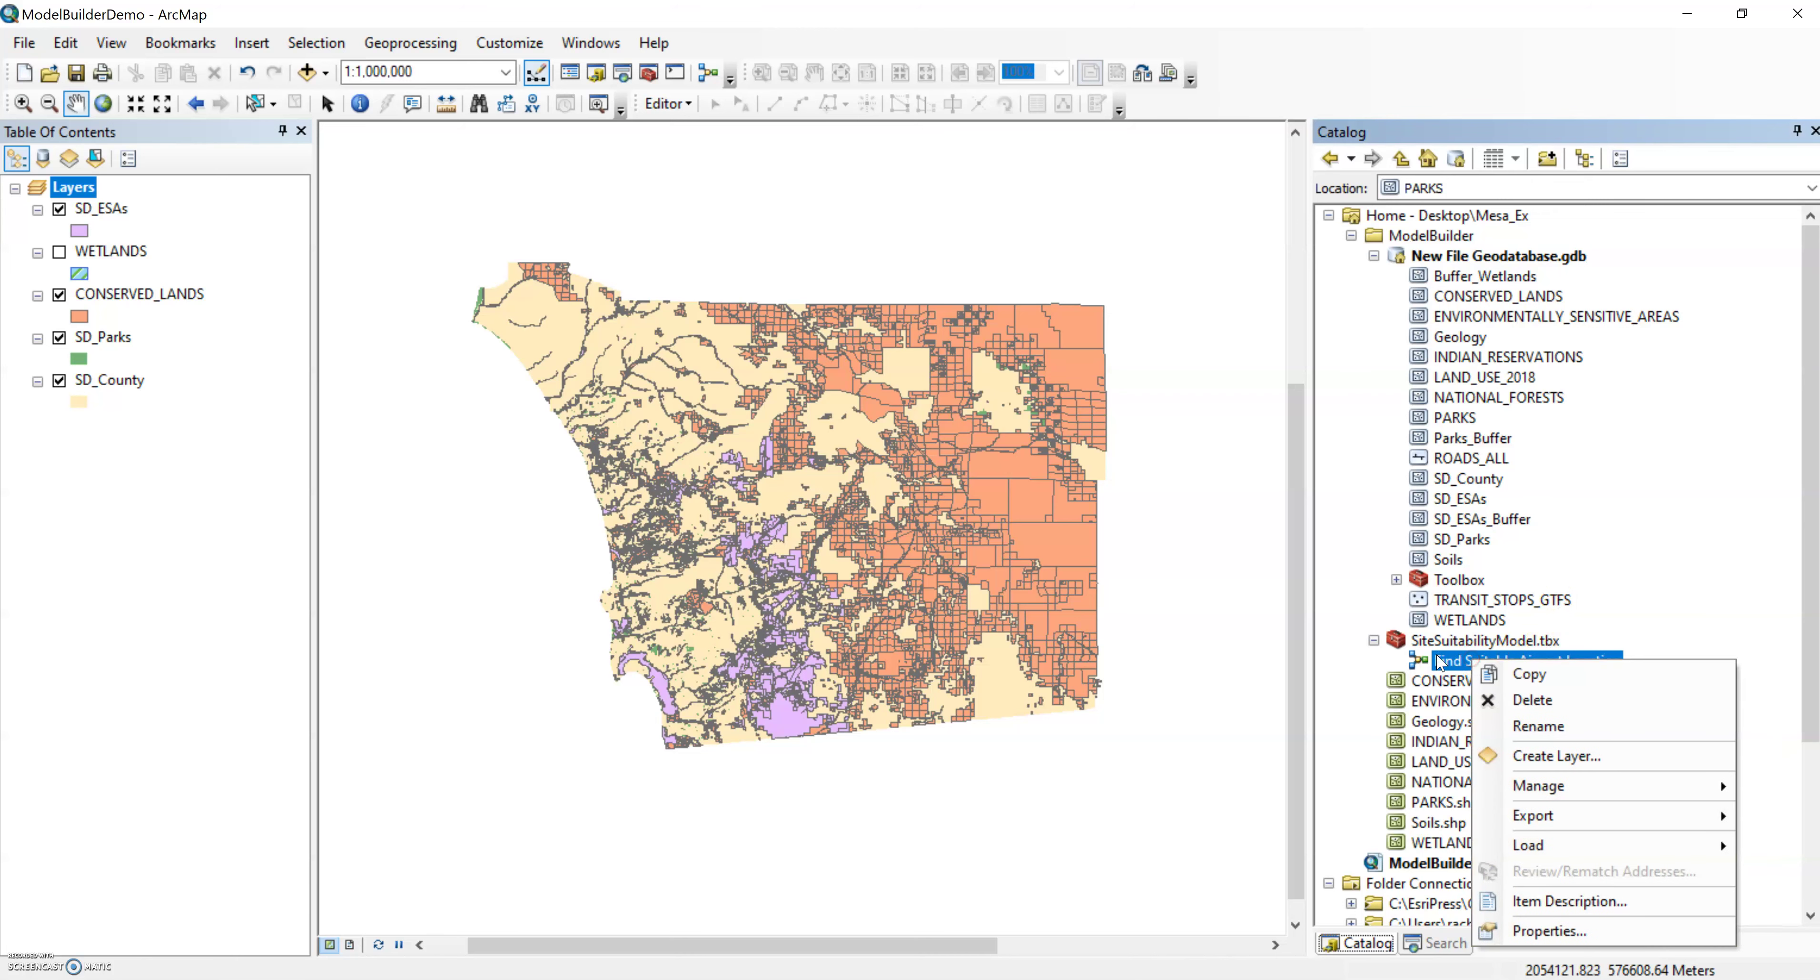
pyautogui.click(1431, 659)
pyautogui.rightClick(1426, 660)
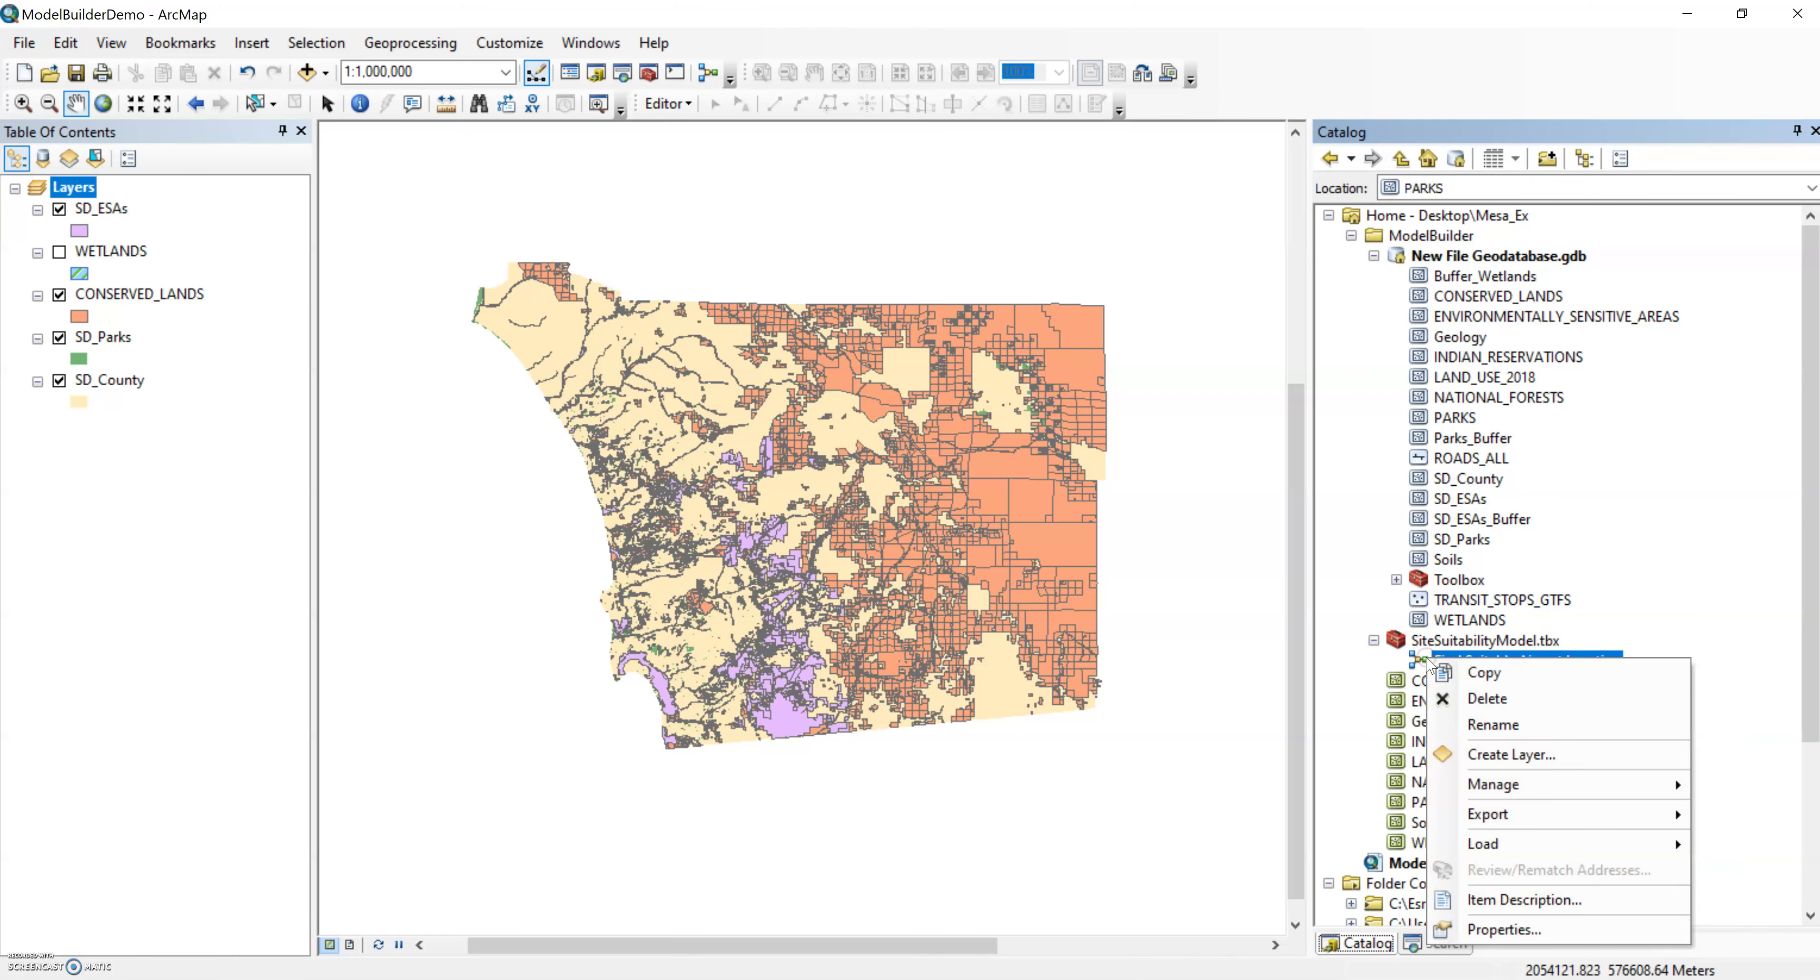
pyautogui.press('Escape')
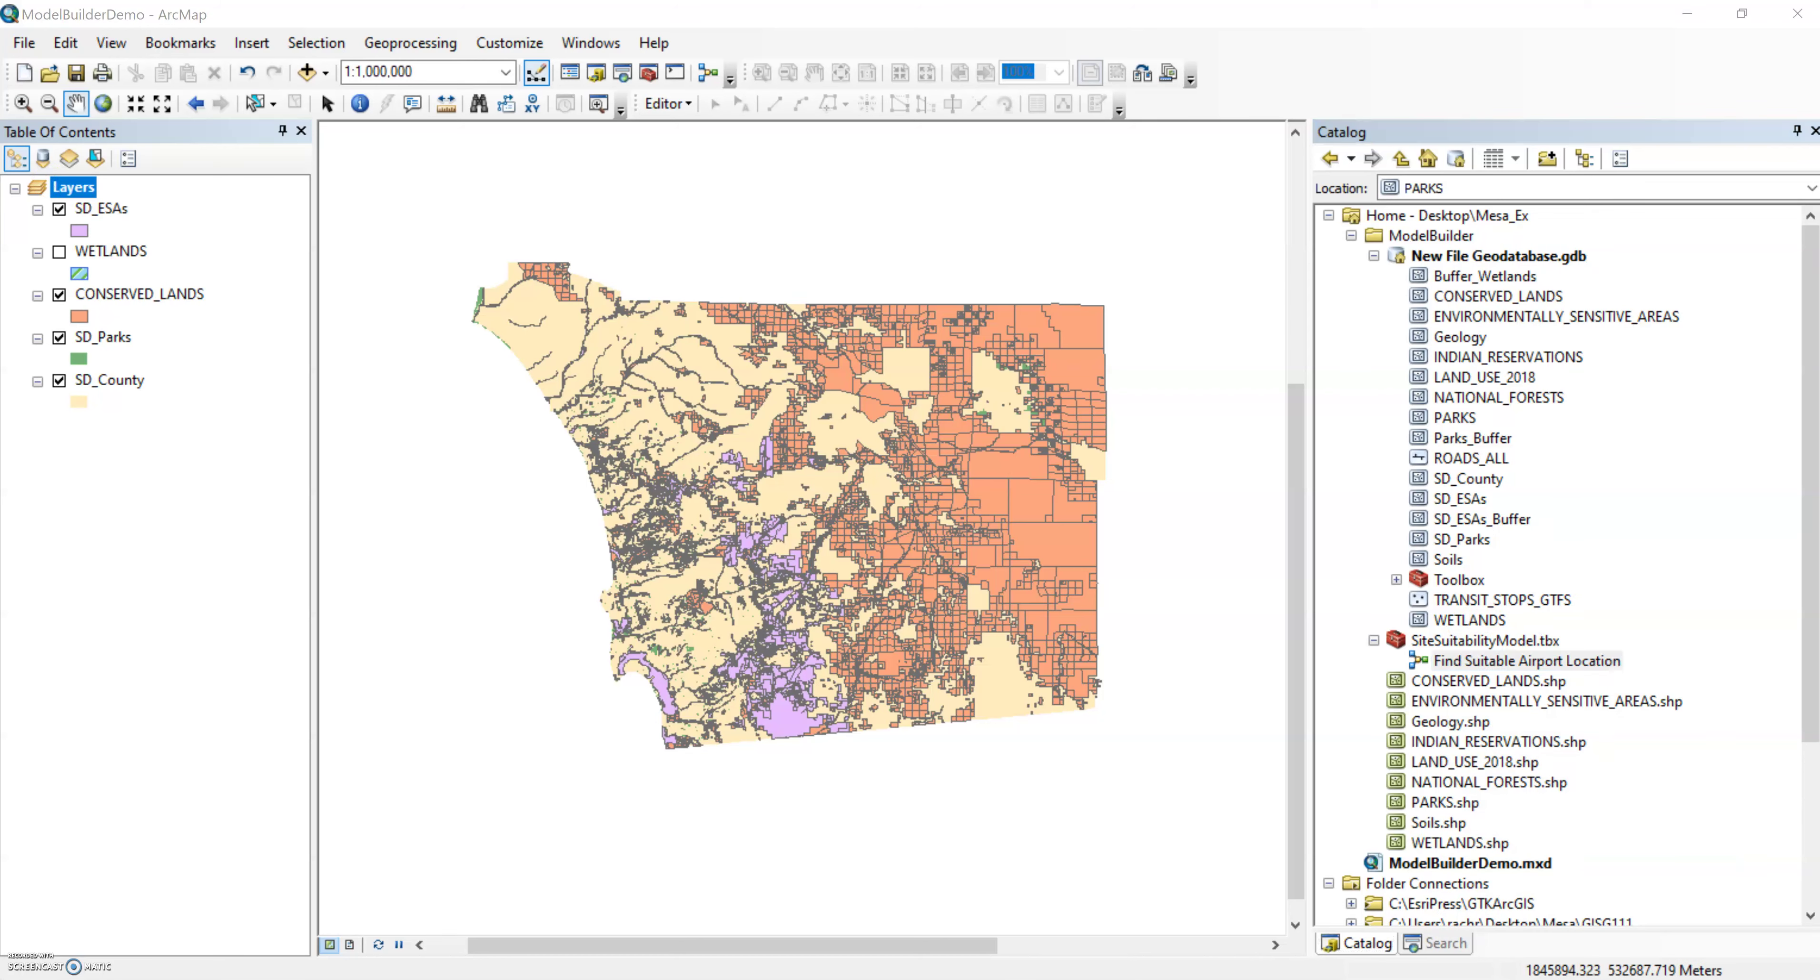
pyautogui.click(1643, 795)
# - Edit Find Suitable Airport Location from Catalog and place its ModelBuilder window near the top
pyautogui.rightClick(1535, 664)
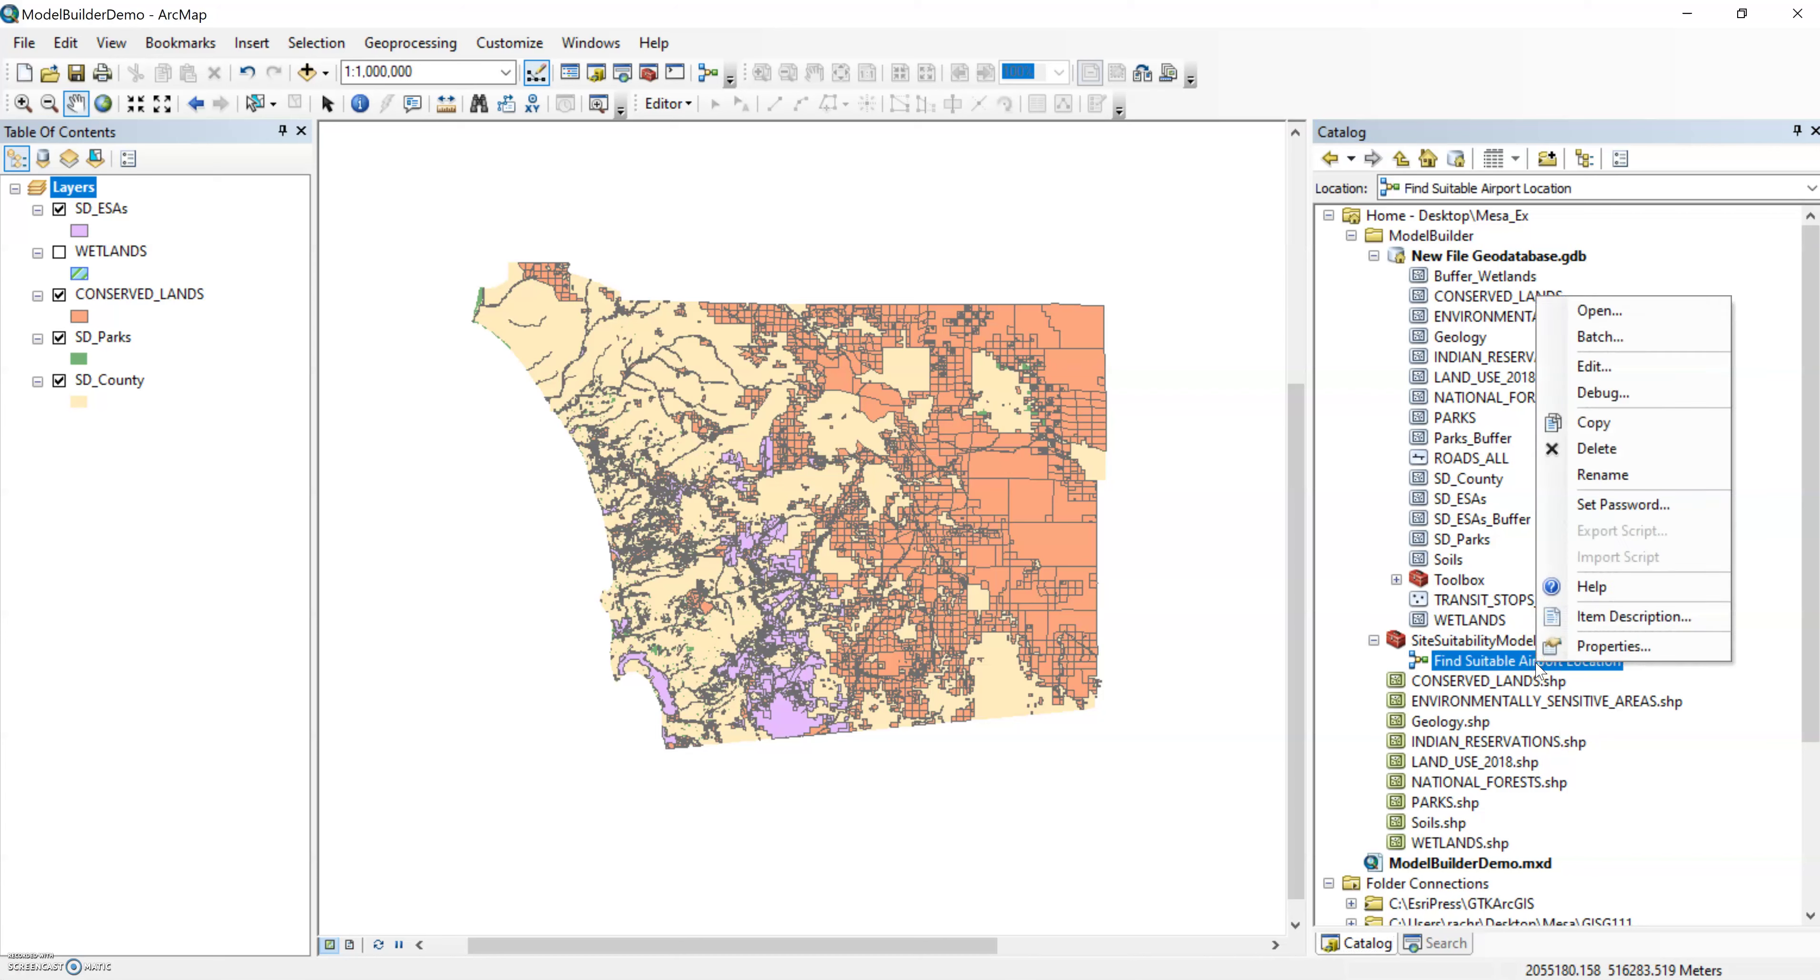
pyautogui.click(1594, 366)
pyautogui.moveTo(1009, 589); pyautogui.dragTo(987, 115)
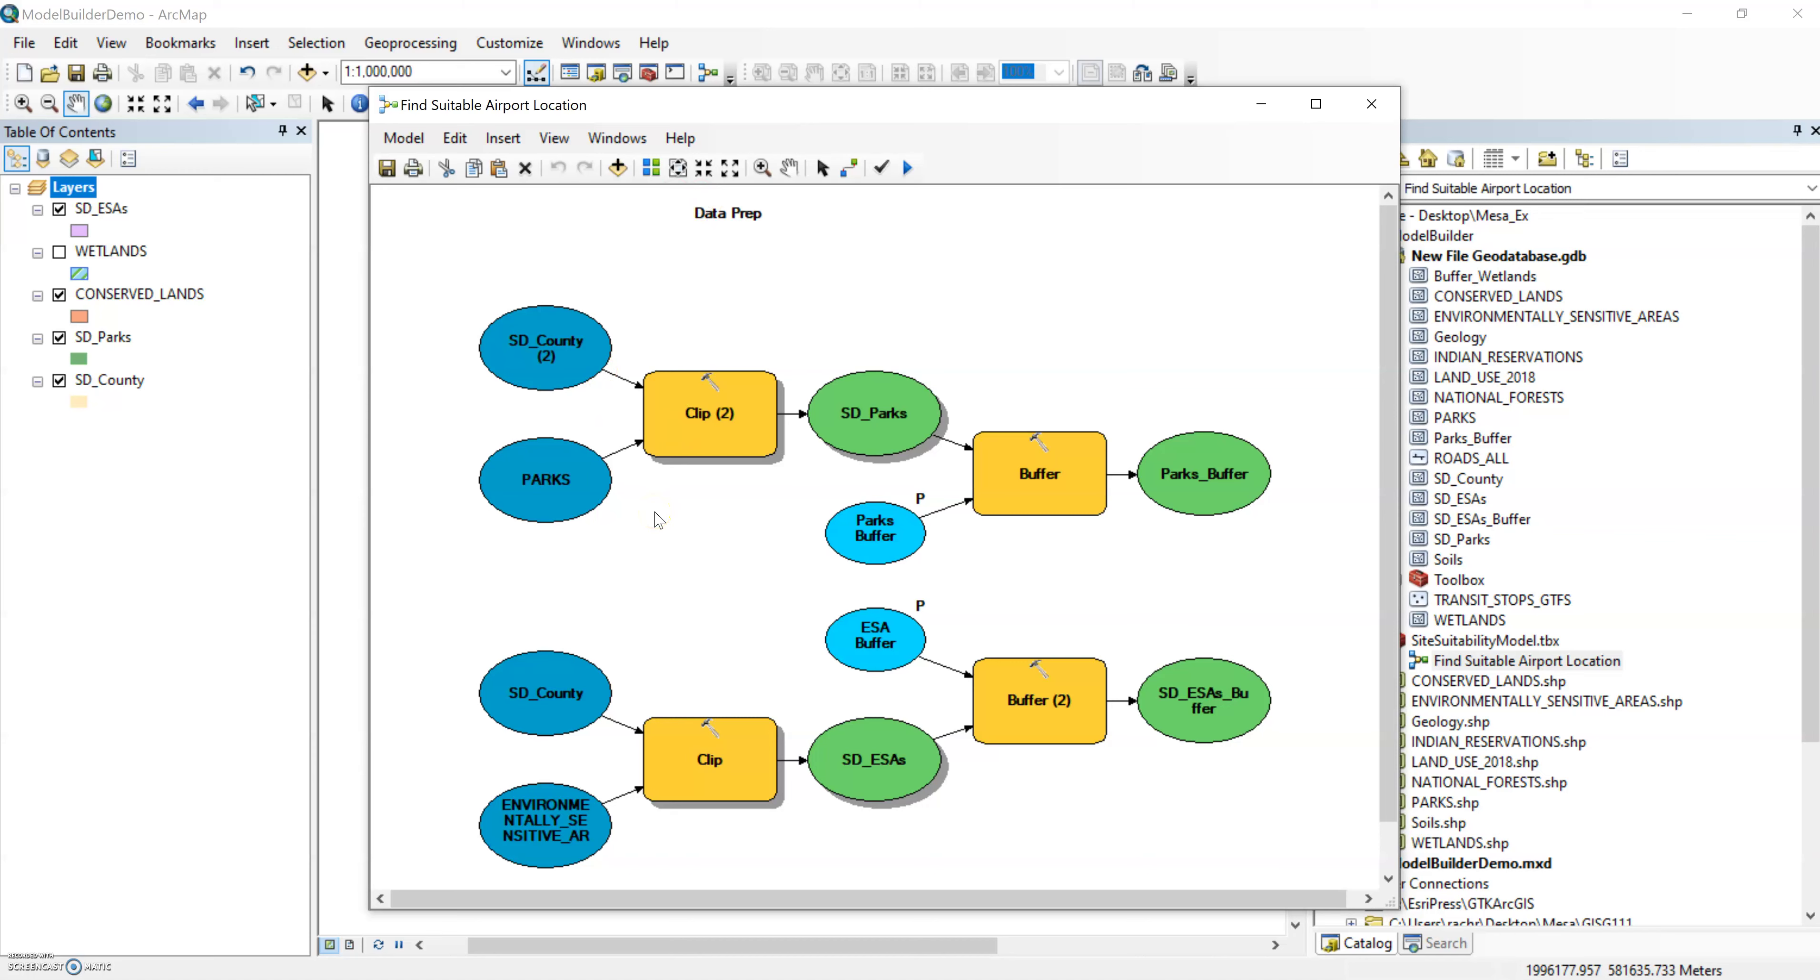
pyautogui.click(536, 838)
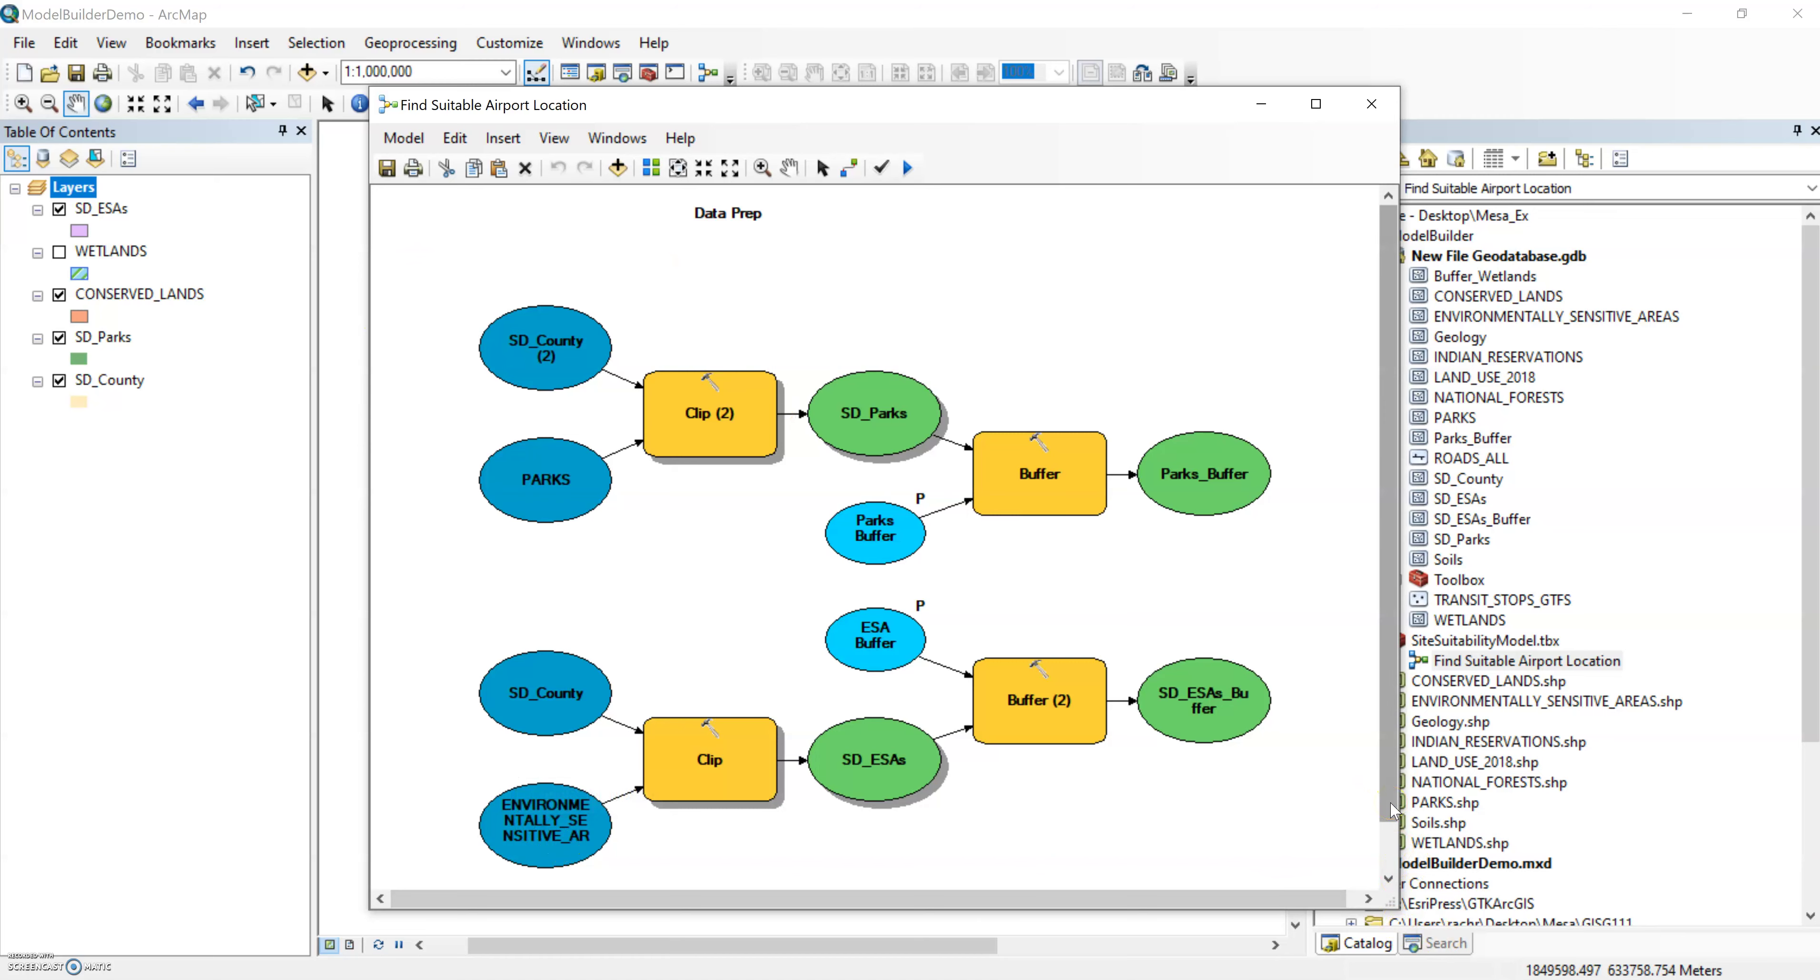
pyautogui.scroll(-2, 1391, 810)
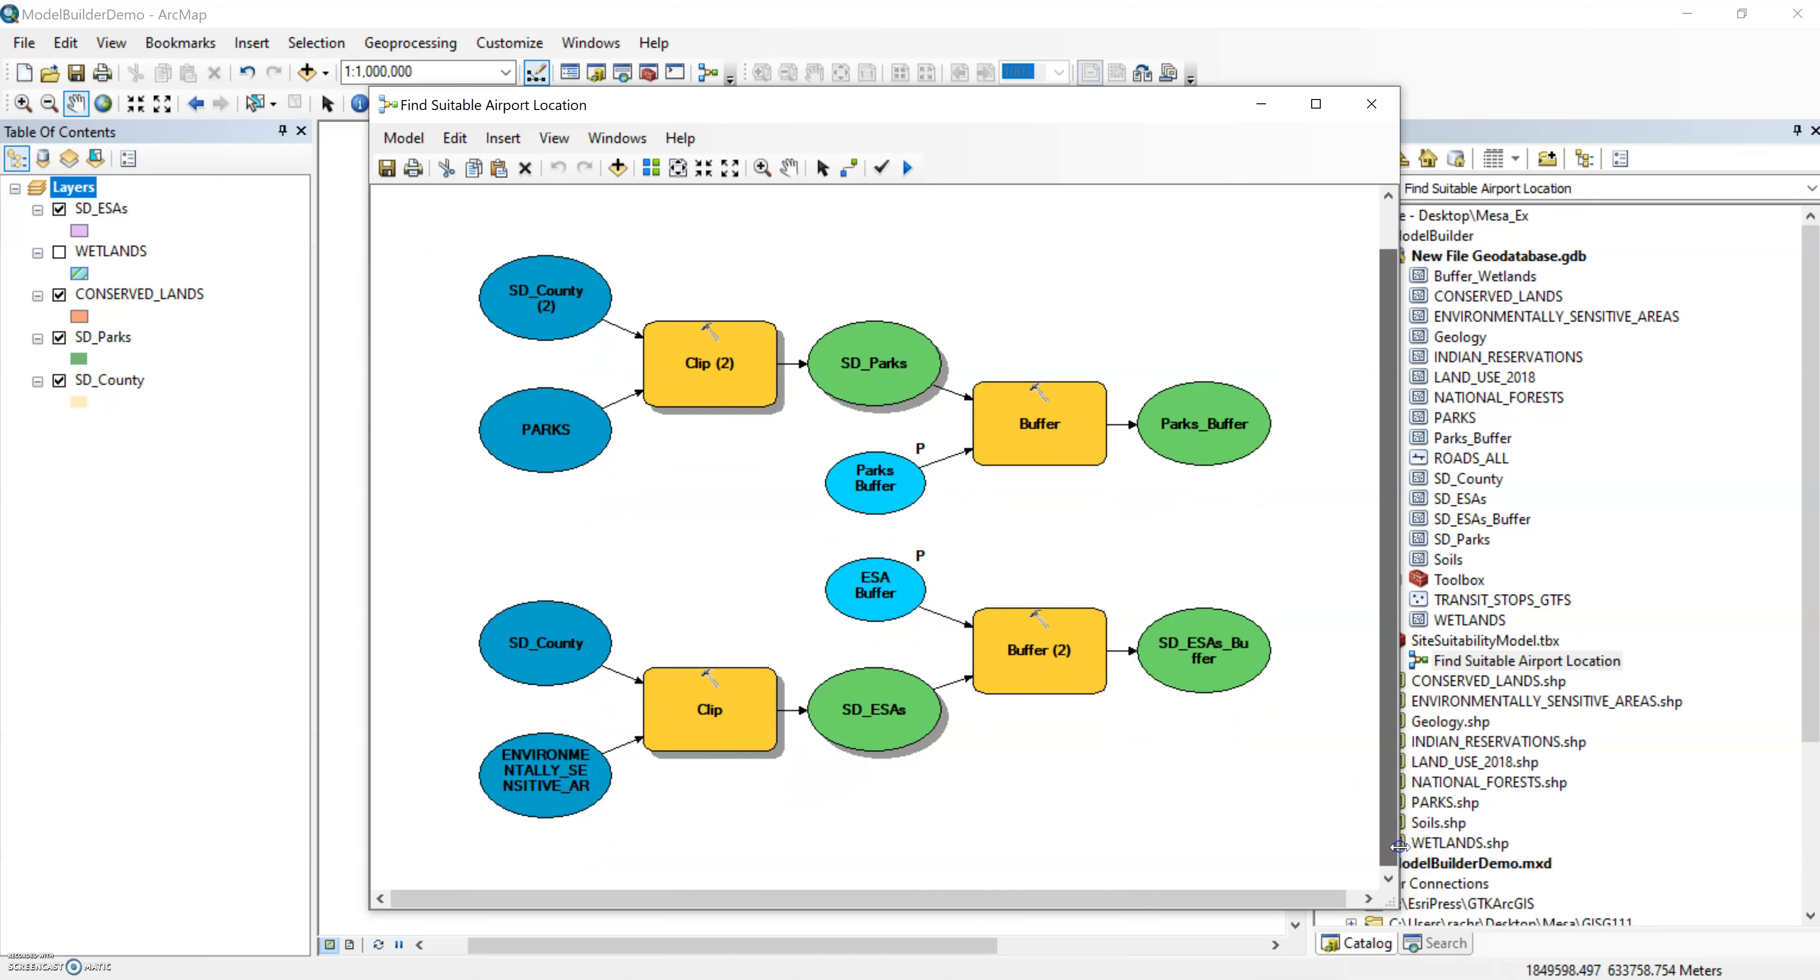
pyautogui.click(1120, 108)
# - Move the model window aside, check WETLANDS, then bring the model diagram back up
pyautogui.moveTo(1120, 108); pyautogui.dragTo(1642, 556)
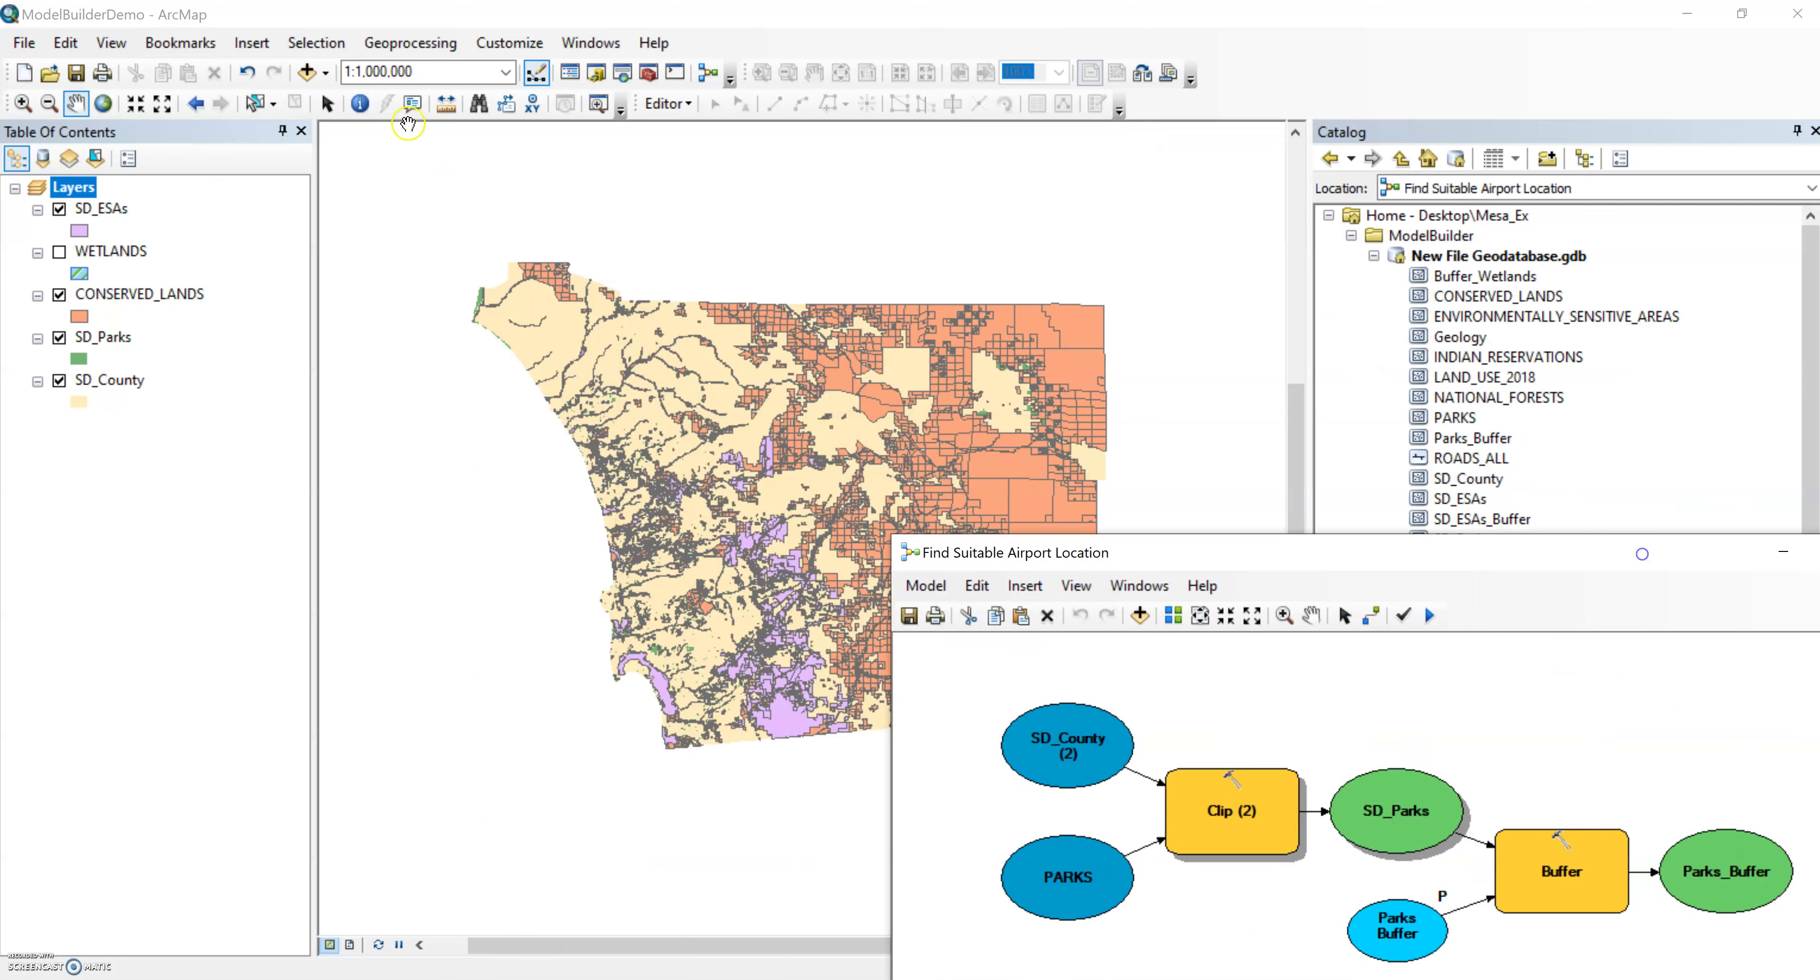
pyautogui.click(59, 253)
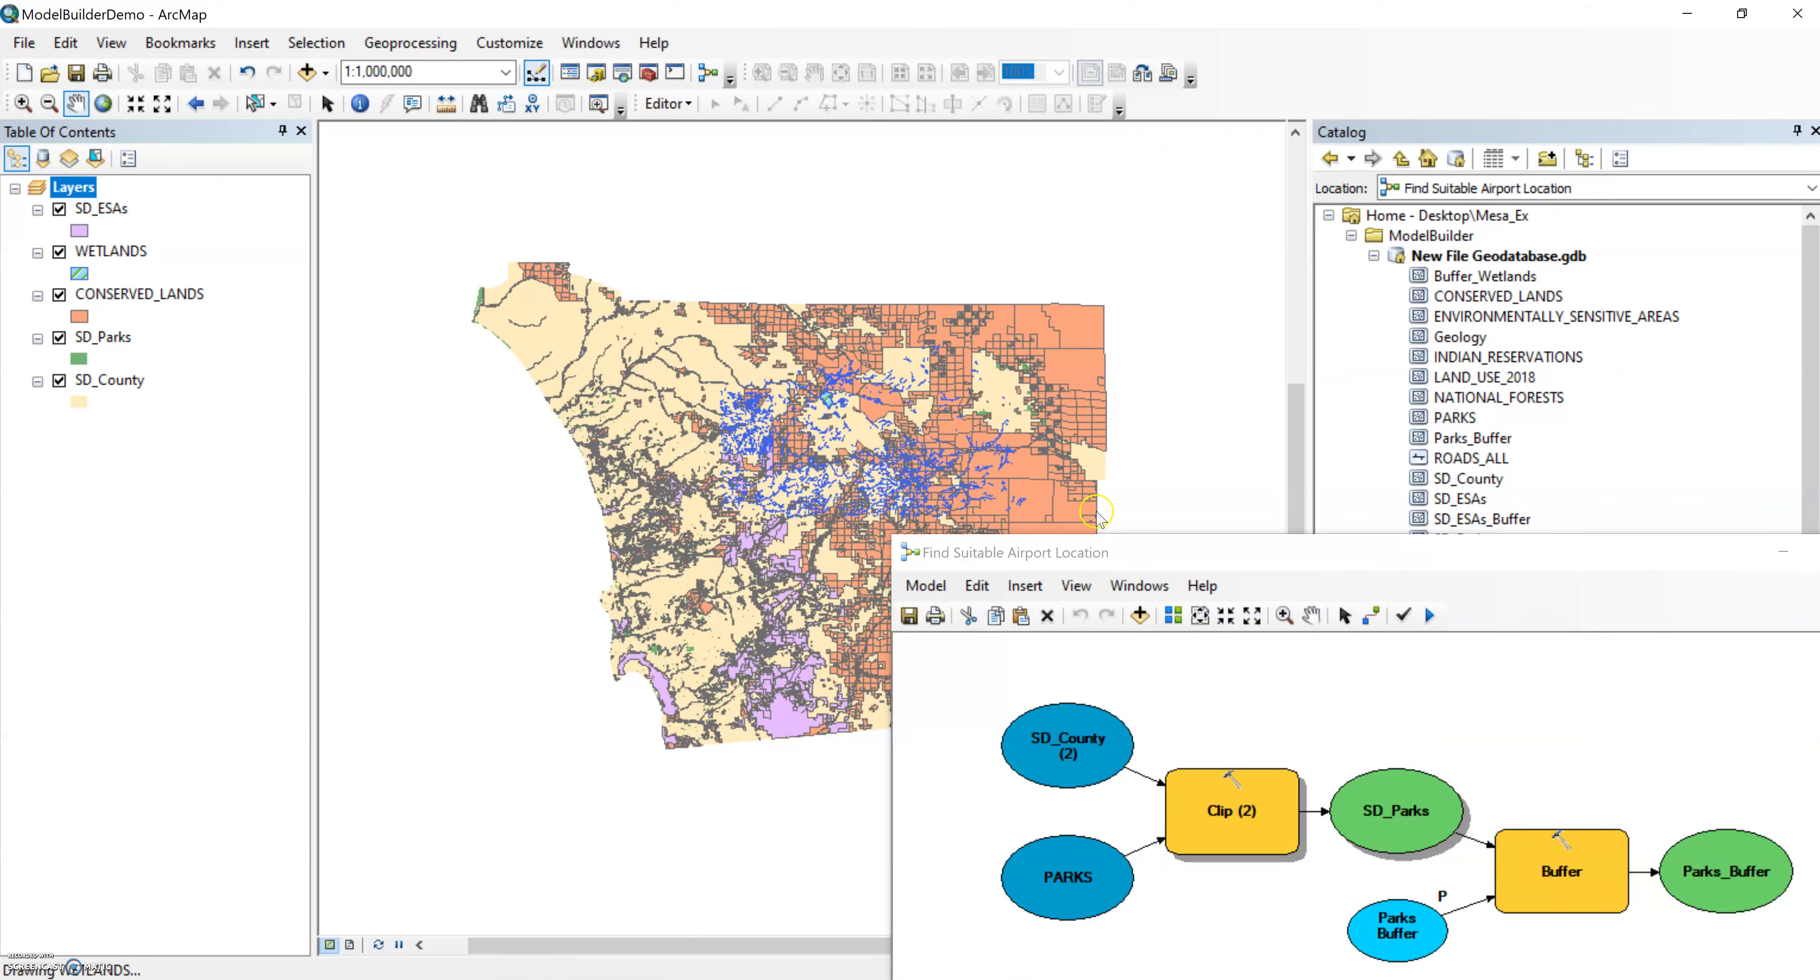
pyautogui.click(1218, 565)
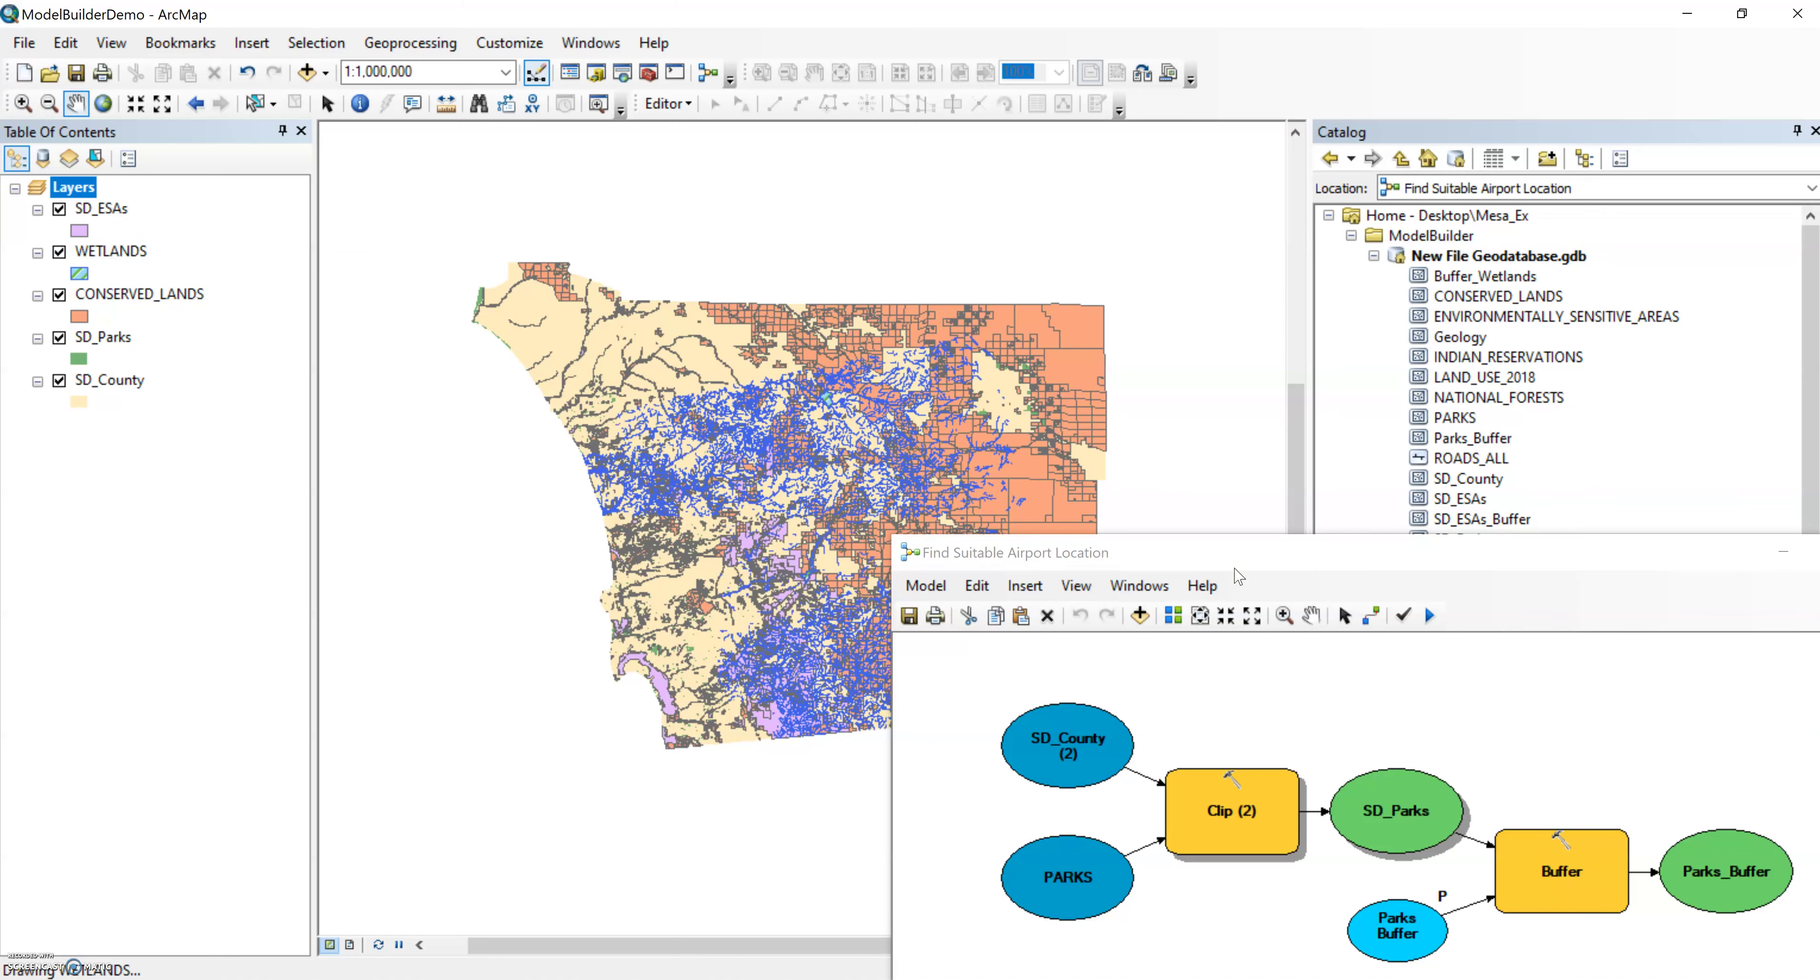
pyautogui.click(1237, 566)
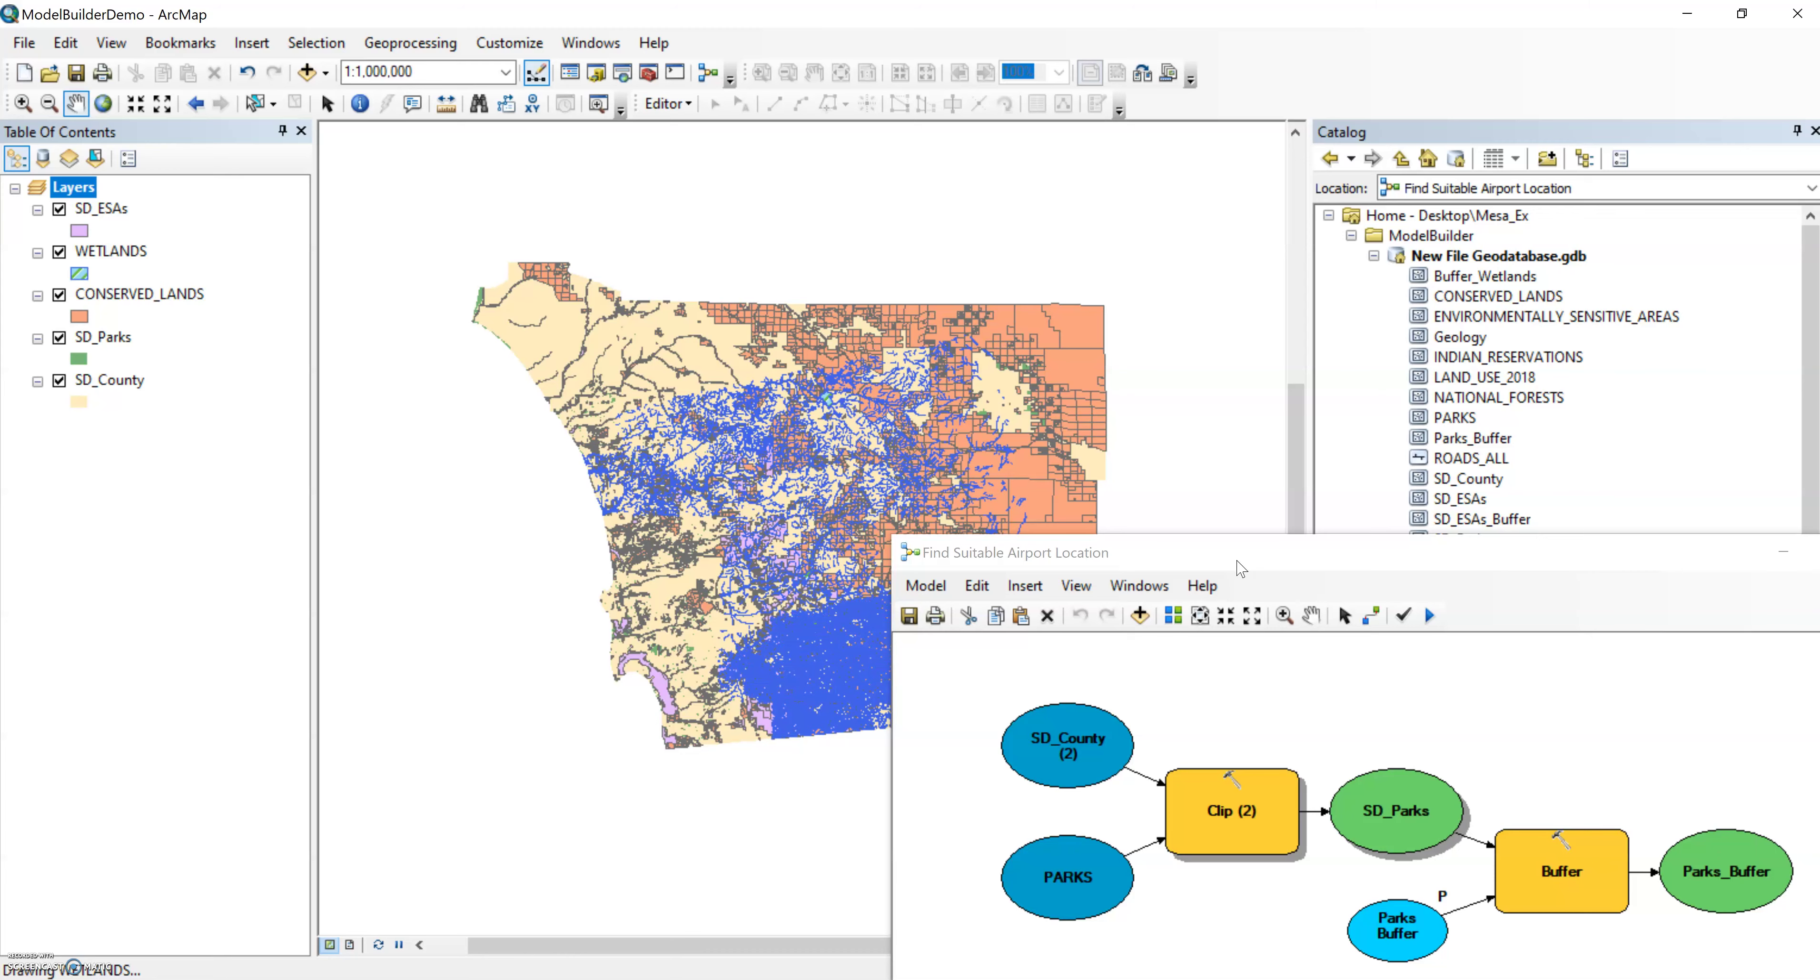
pyautogui.click(561, 694)
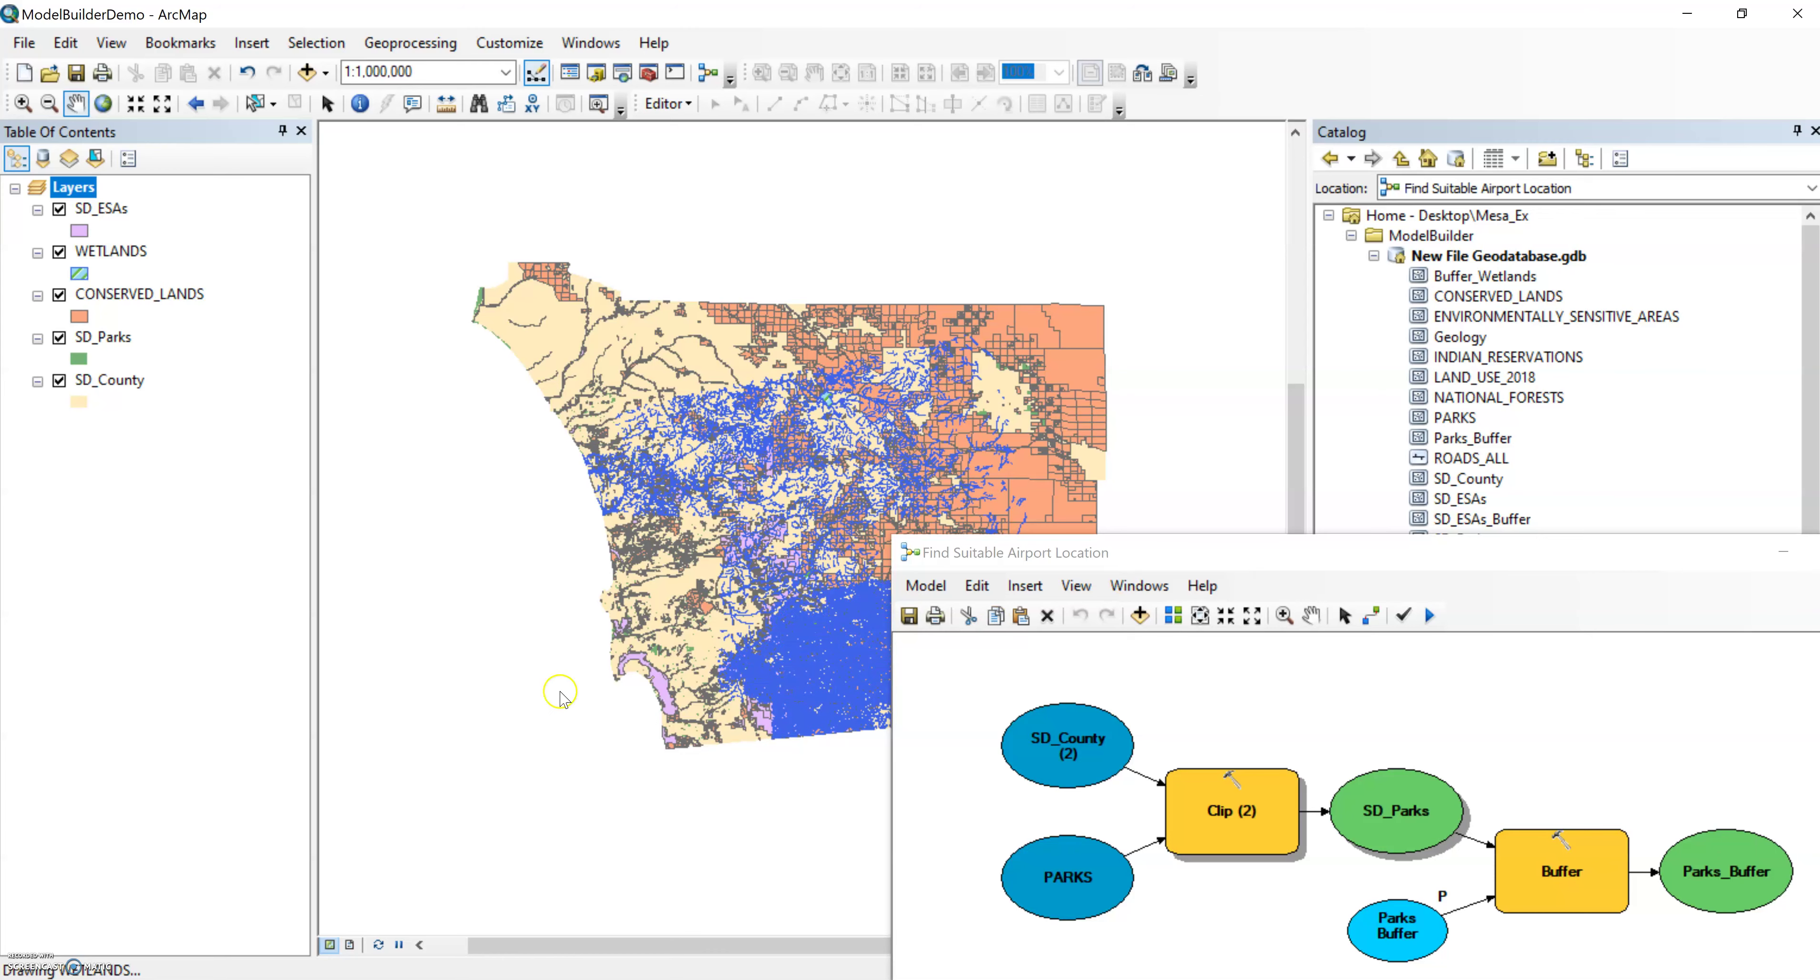
pyautogui.click(1281, 551)
pyautogui.moveTo(1280, 552); pyautogui.dragTo(834, 51)
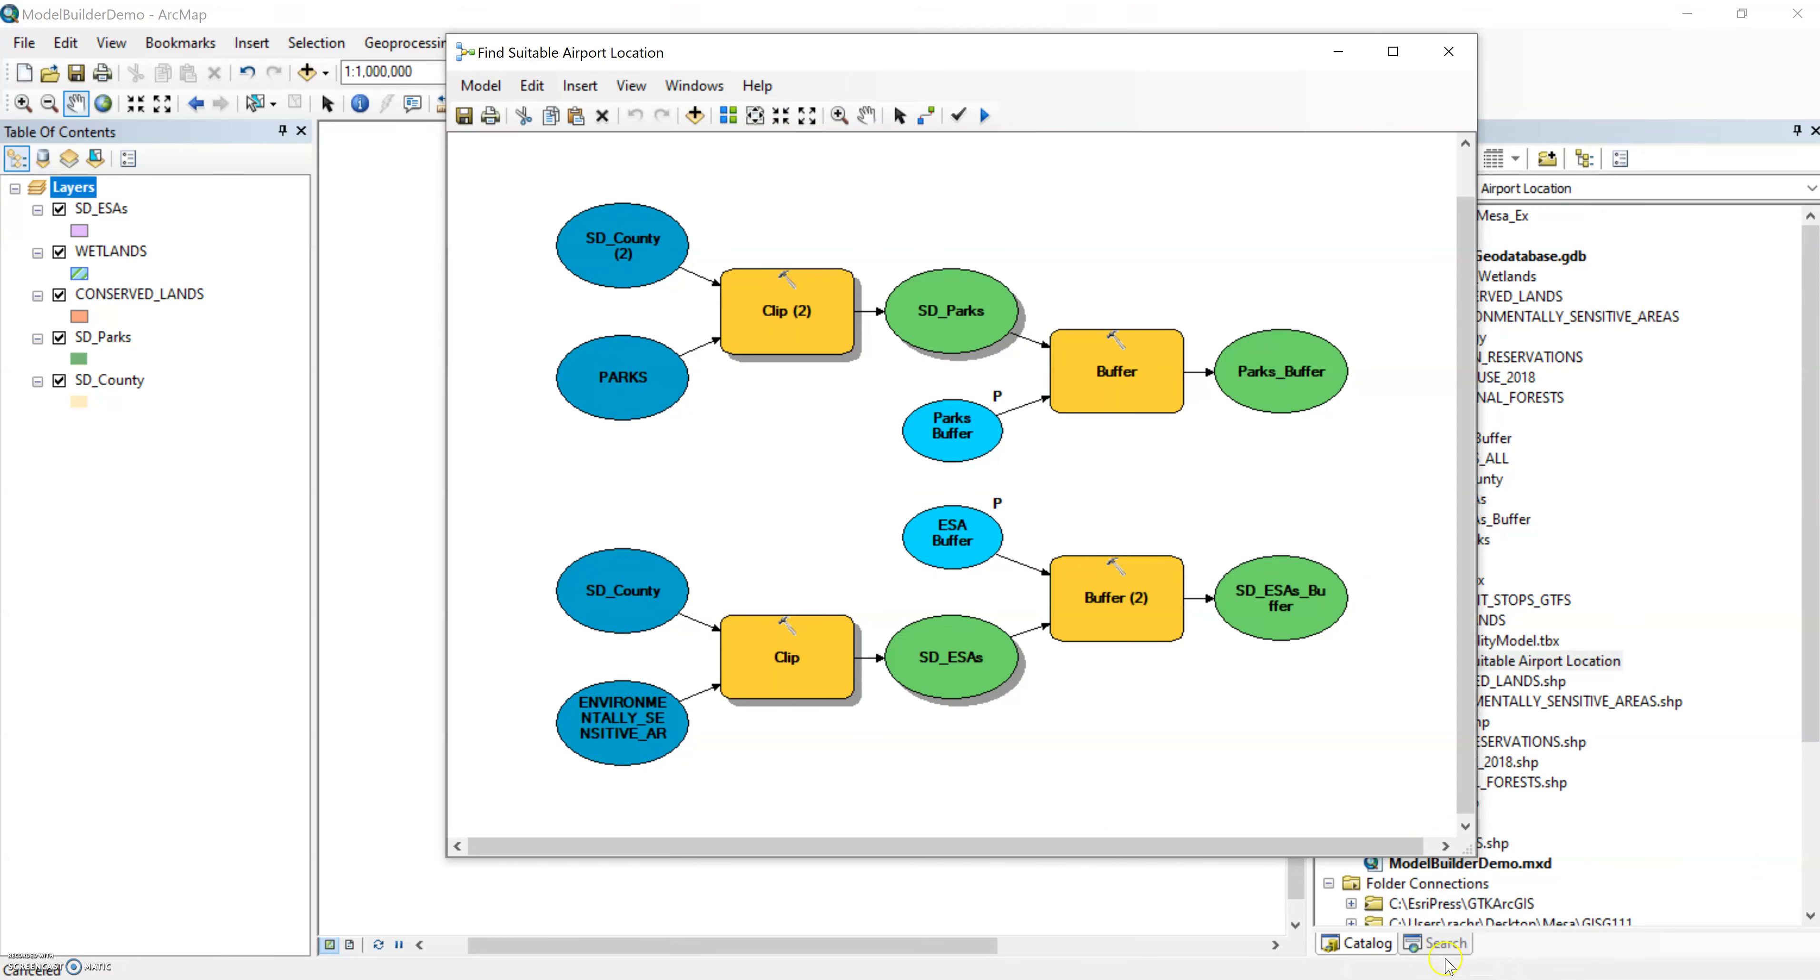
# - Search for clip tools and add Clip (Analysis) to the model as Clip (3)
pyautogui.click(1446, 943)
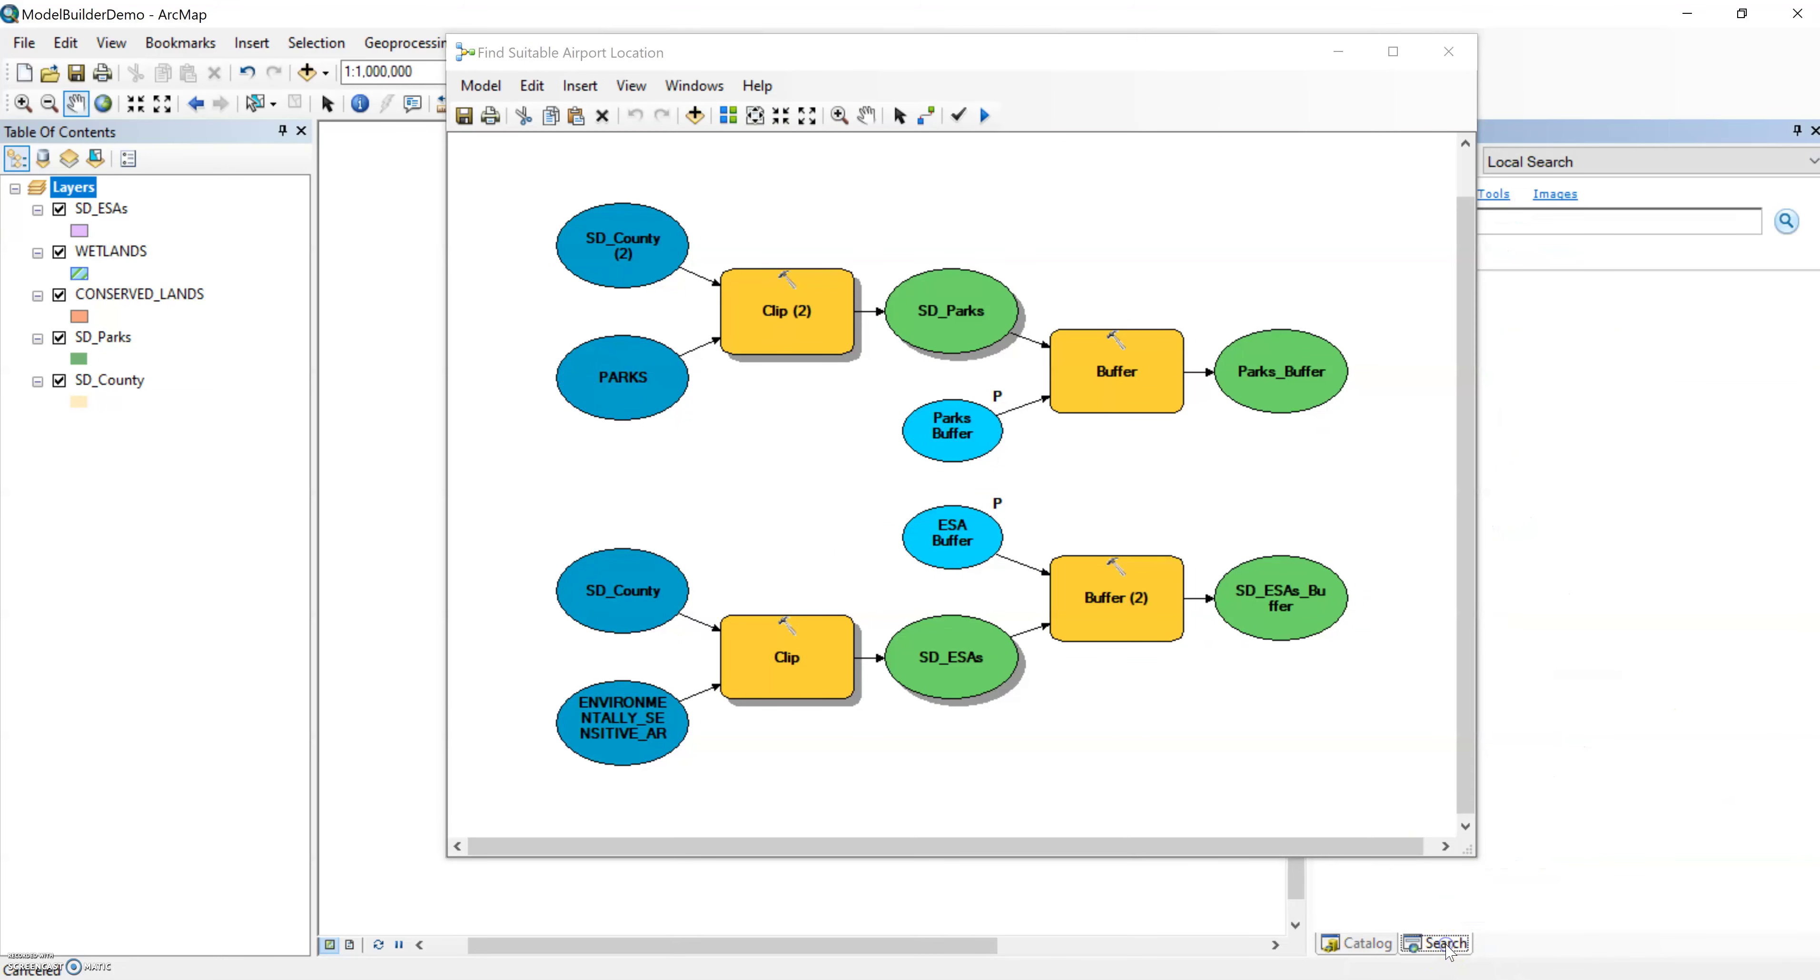
pyautogui.moveTo(979, 49); pyautogui.dragTo(756, 60)
pyautogui.click(1326, 217)
pyautogui.write('clip')
pyautogui.press('Return')
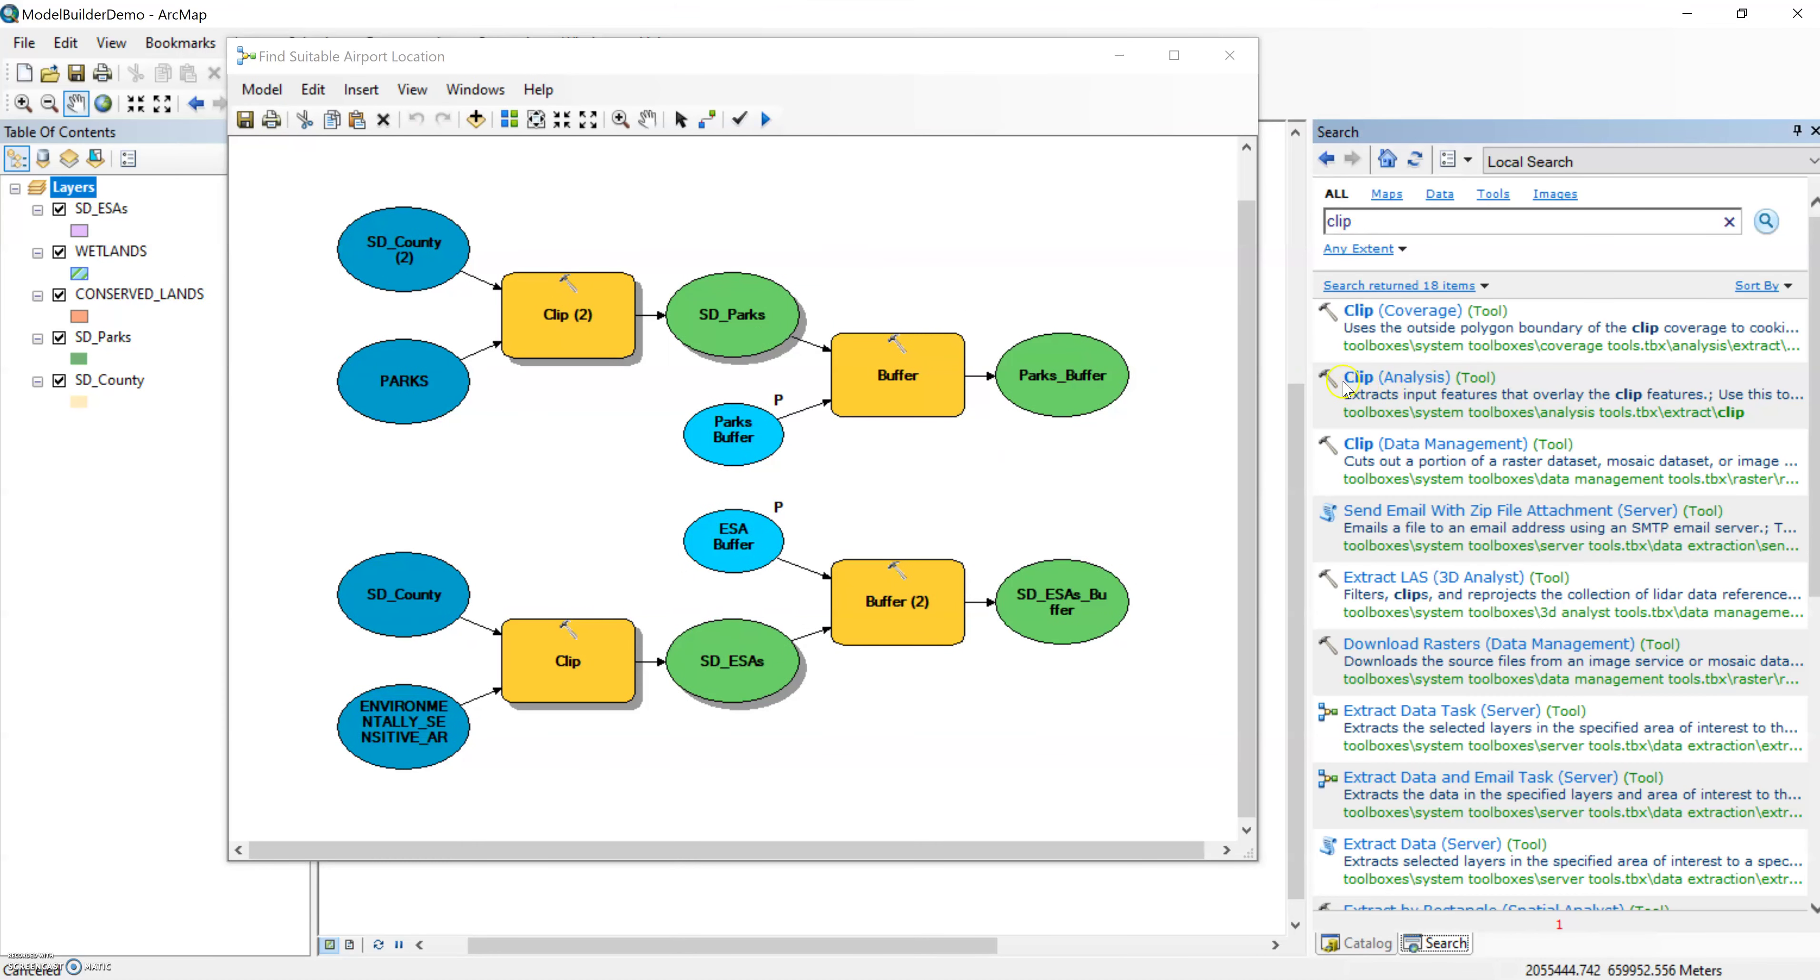
pyautogui.moveTo(1332, 396); pyautogui.dragTo(622, 777)
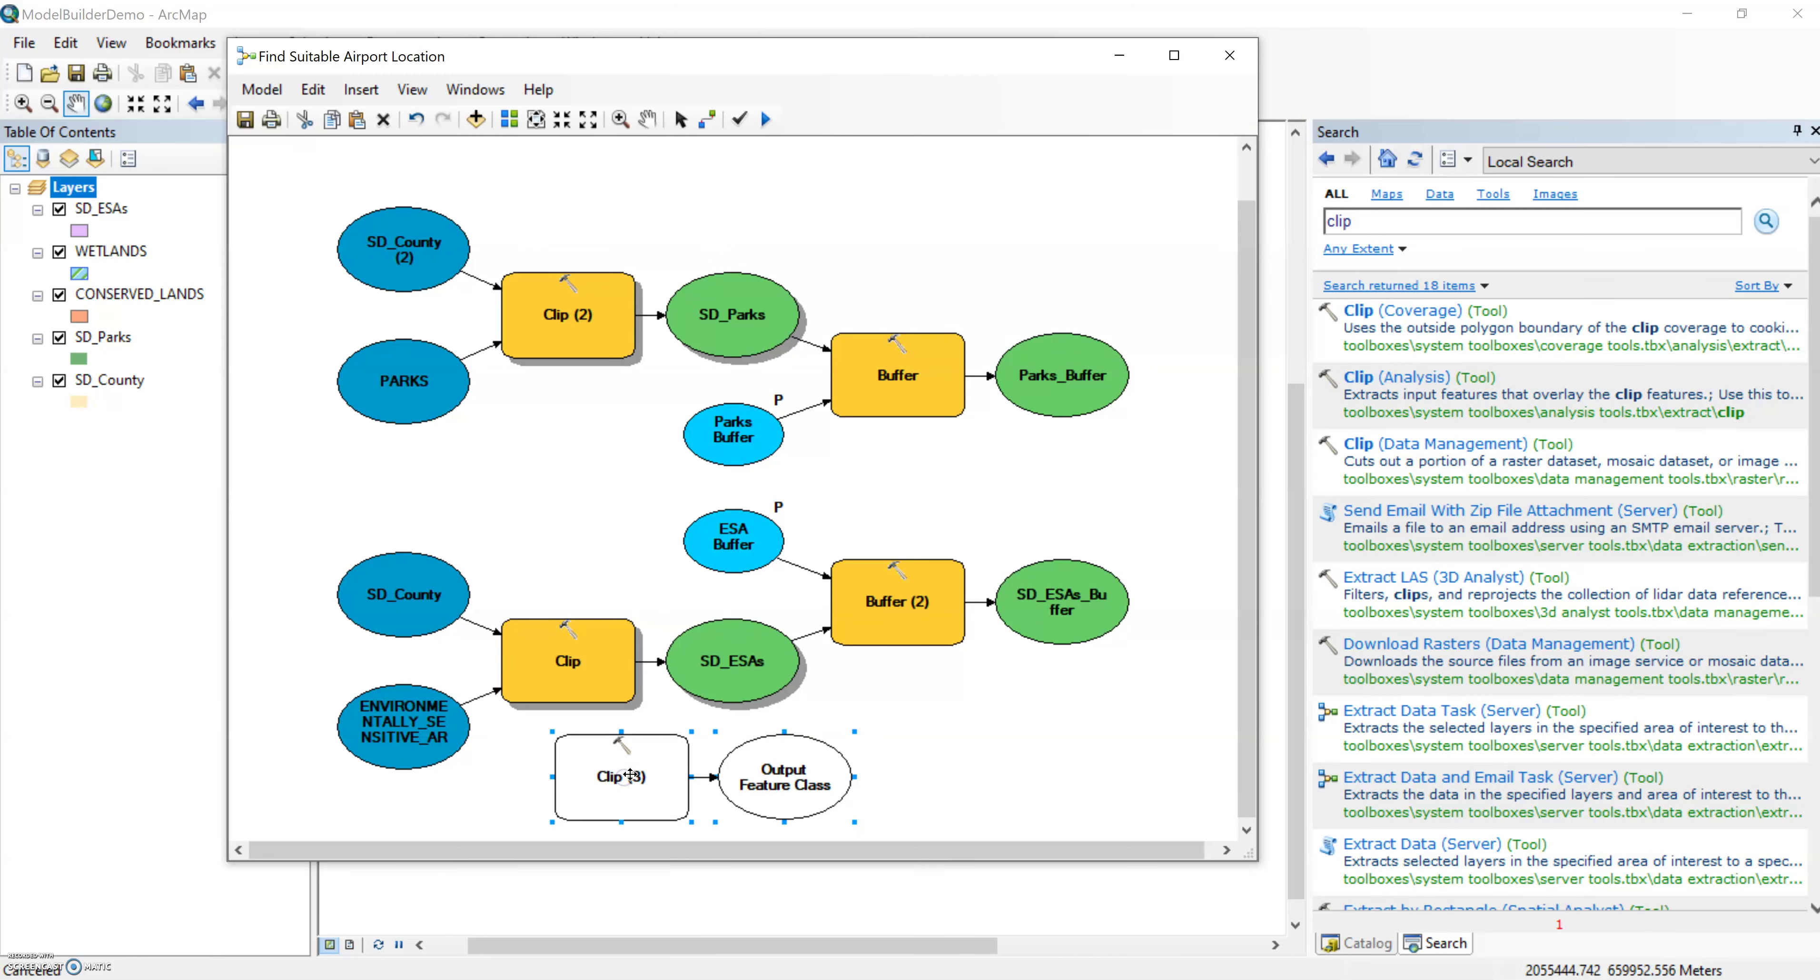
# - Connect WETLANDS as input features and SD_County to Clip (3)
pyautogui.moveTo(111, 251); pyautogui.dragTo(646, 783)
pyautogui.click(714, 692)
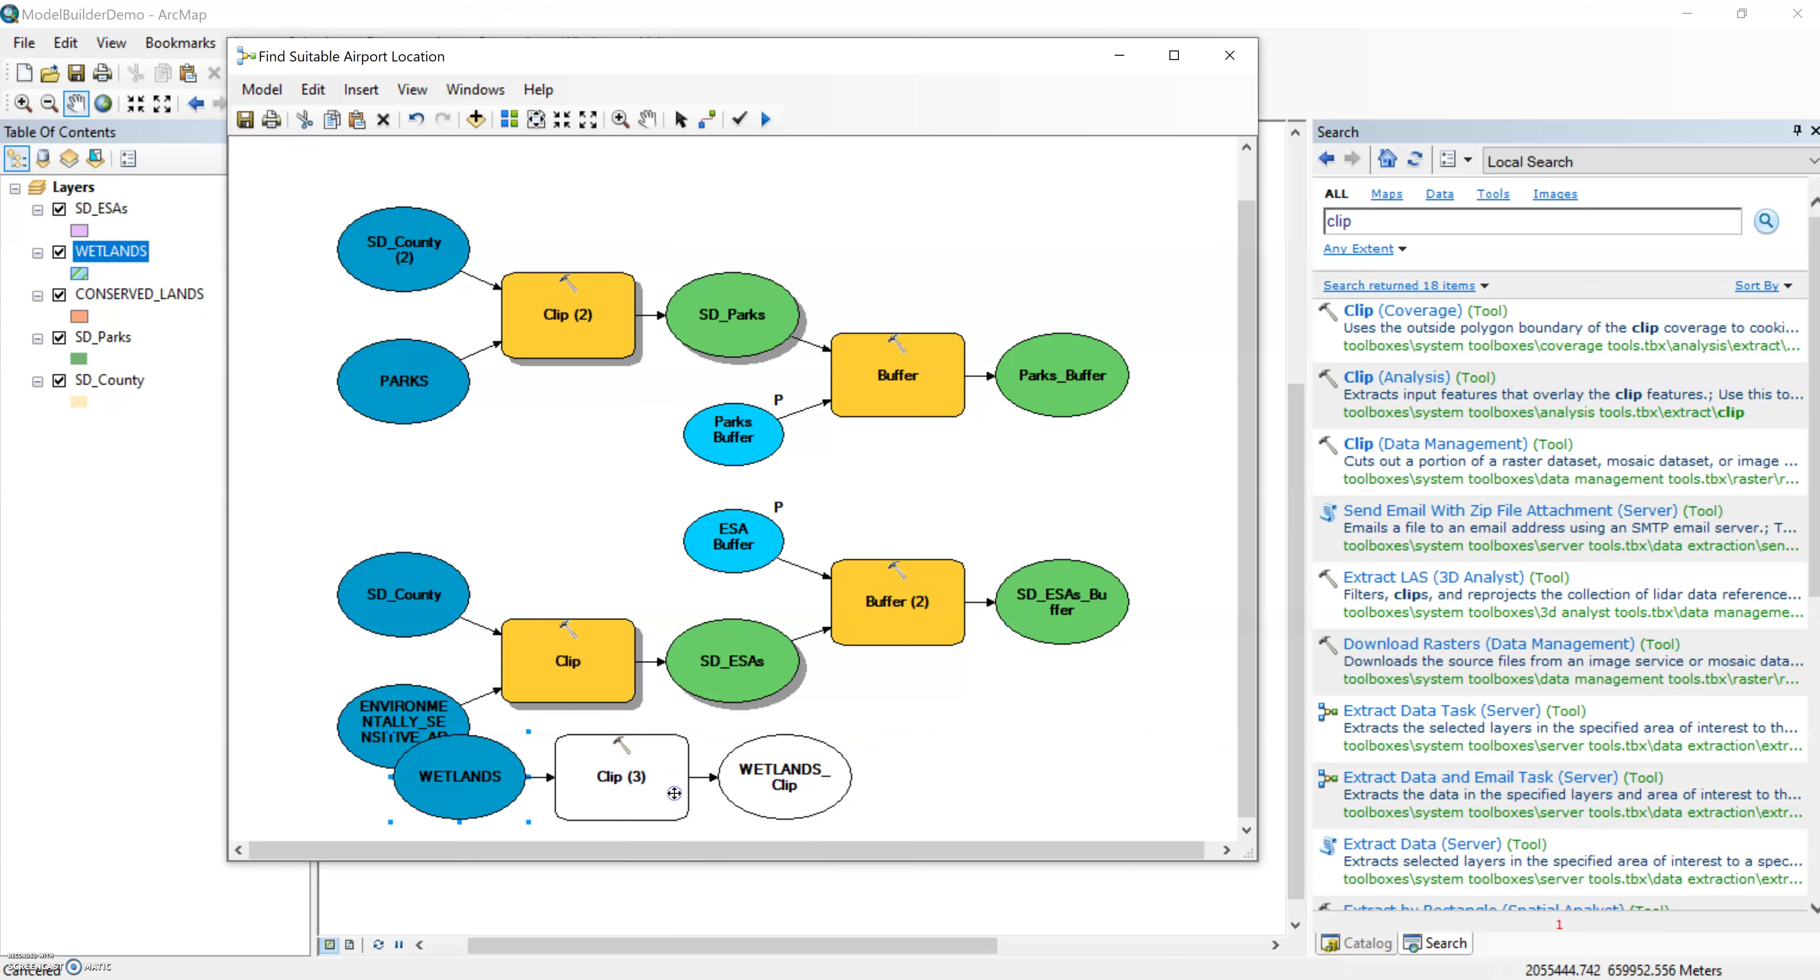
pyautogui.click(130, 382)
pyautogui.moveTo(130, 384); pyautogui.dragTo(589, 799)
# - Use SD_County as the Clip (3) boundary, then auto-layout and fit the diagram
pyautogui.click(639, 842)
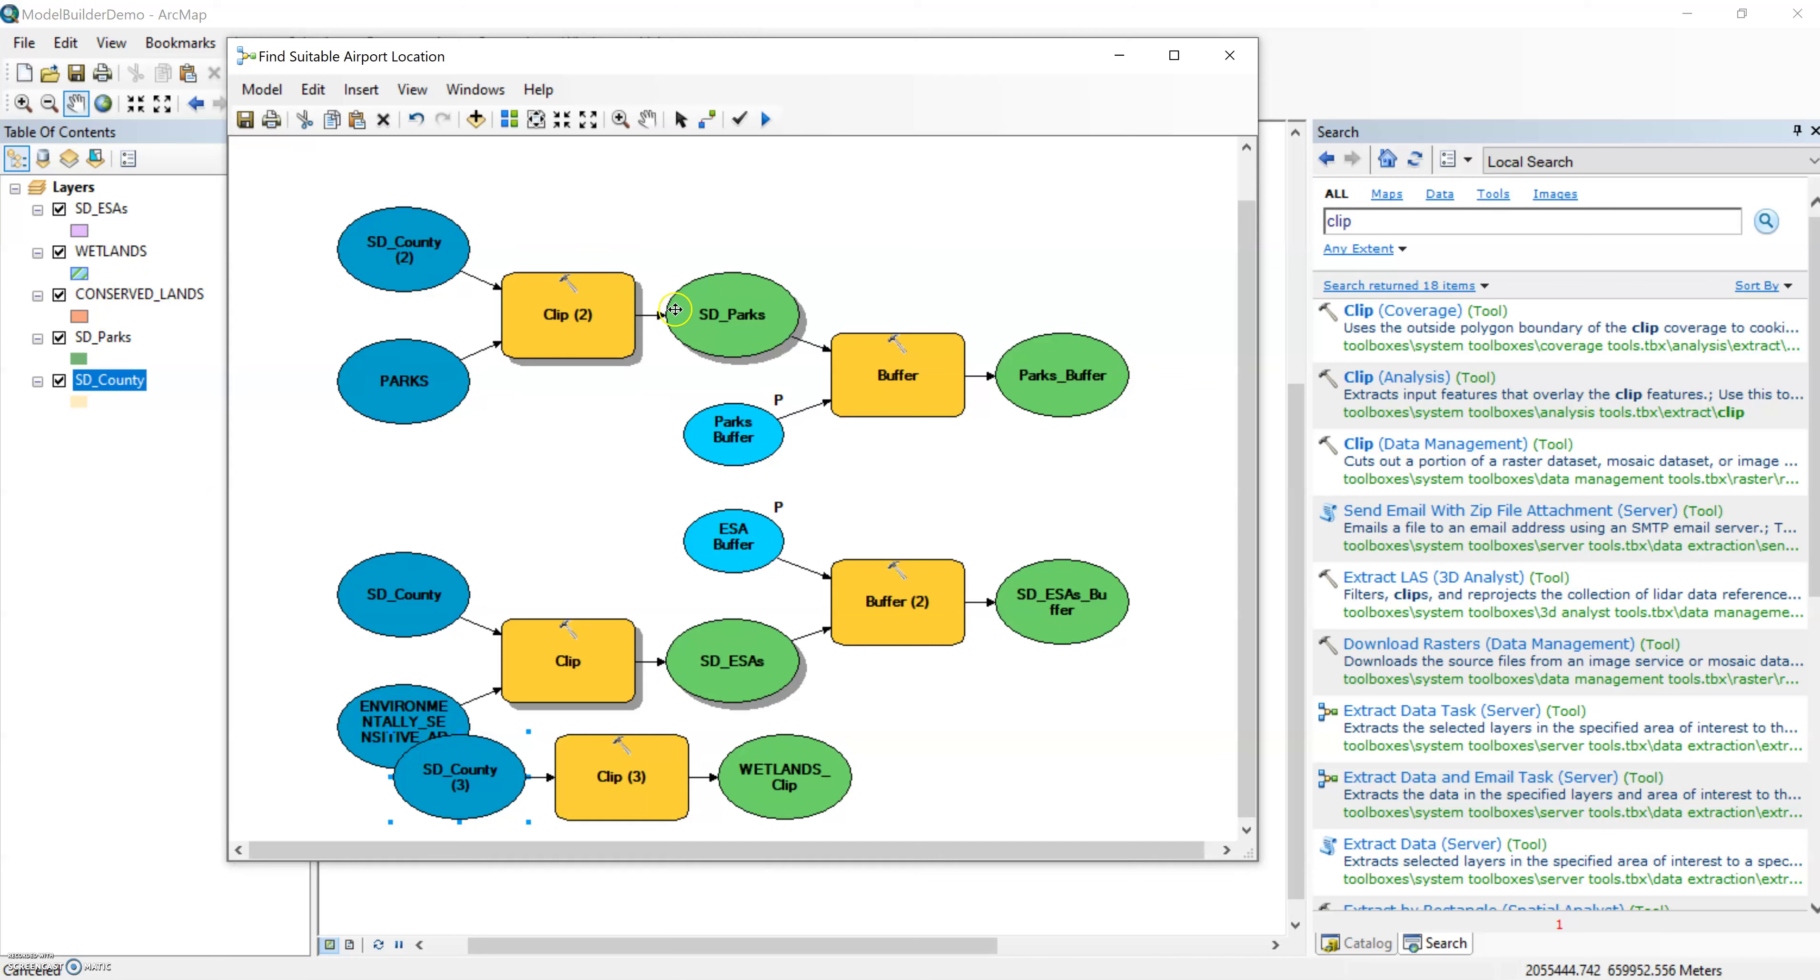
pyautogui.click(509, 118)
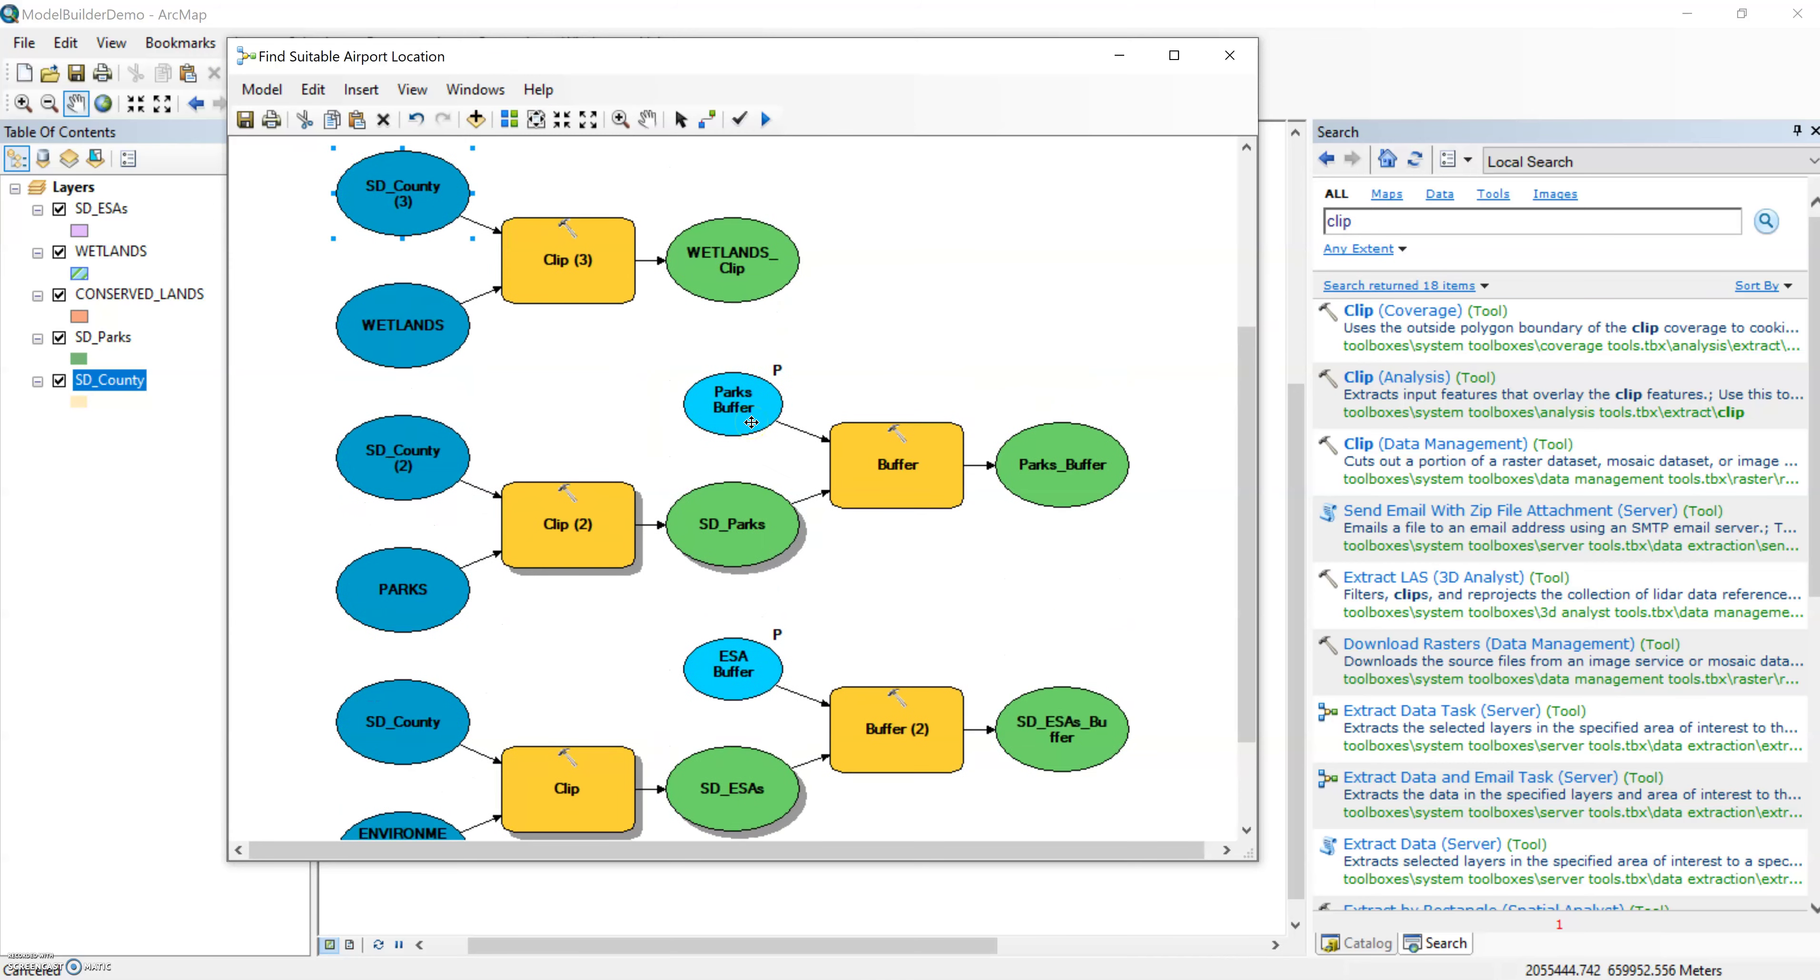
pyautogui.click(538, 120)
# - Move the Data Prep title above the model and zoom in on the whole diagram
pyautogui.click(639, 155)
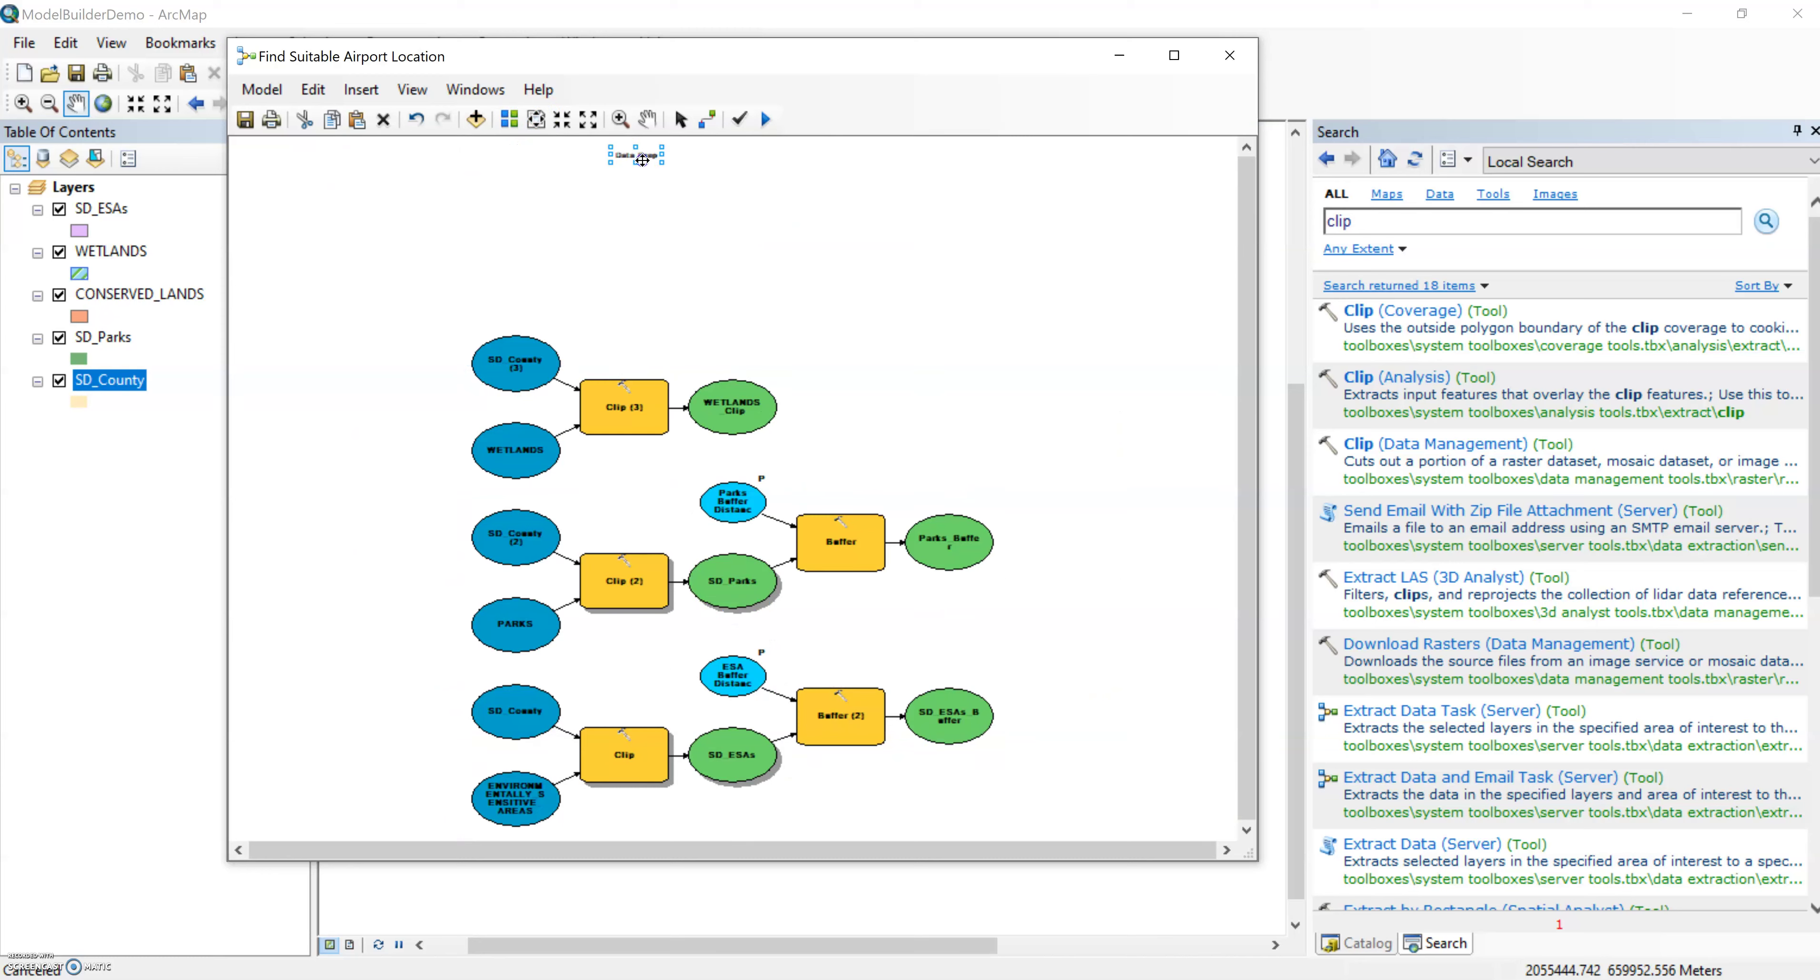
pyautogui.moveTo(642, 159); pyautogui.dragTo(648, 308)
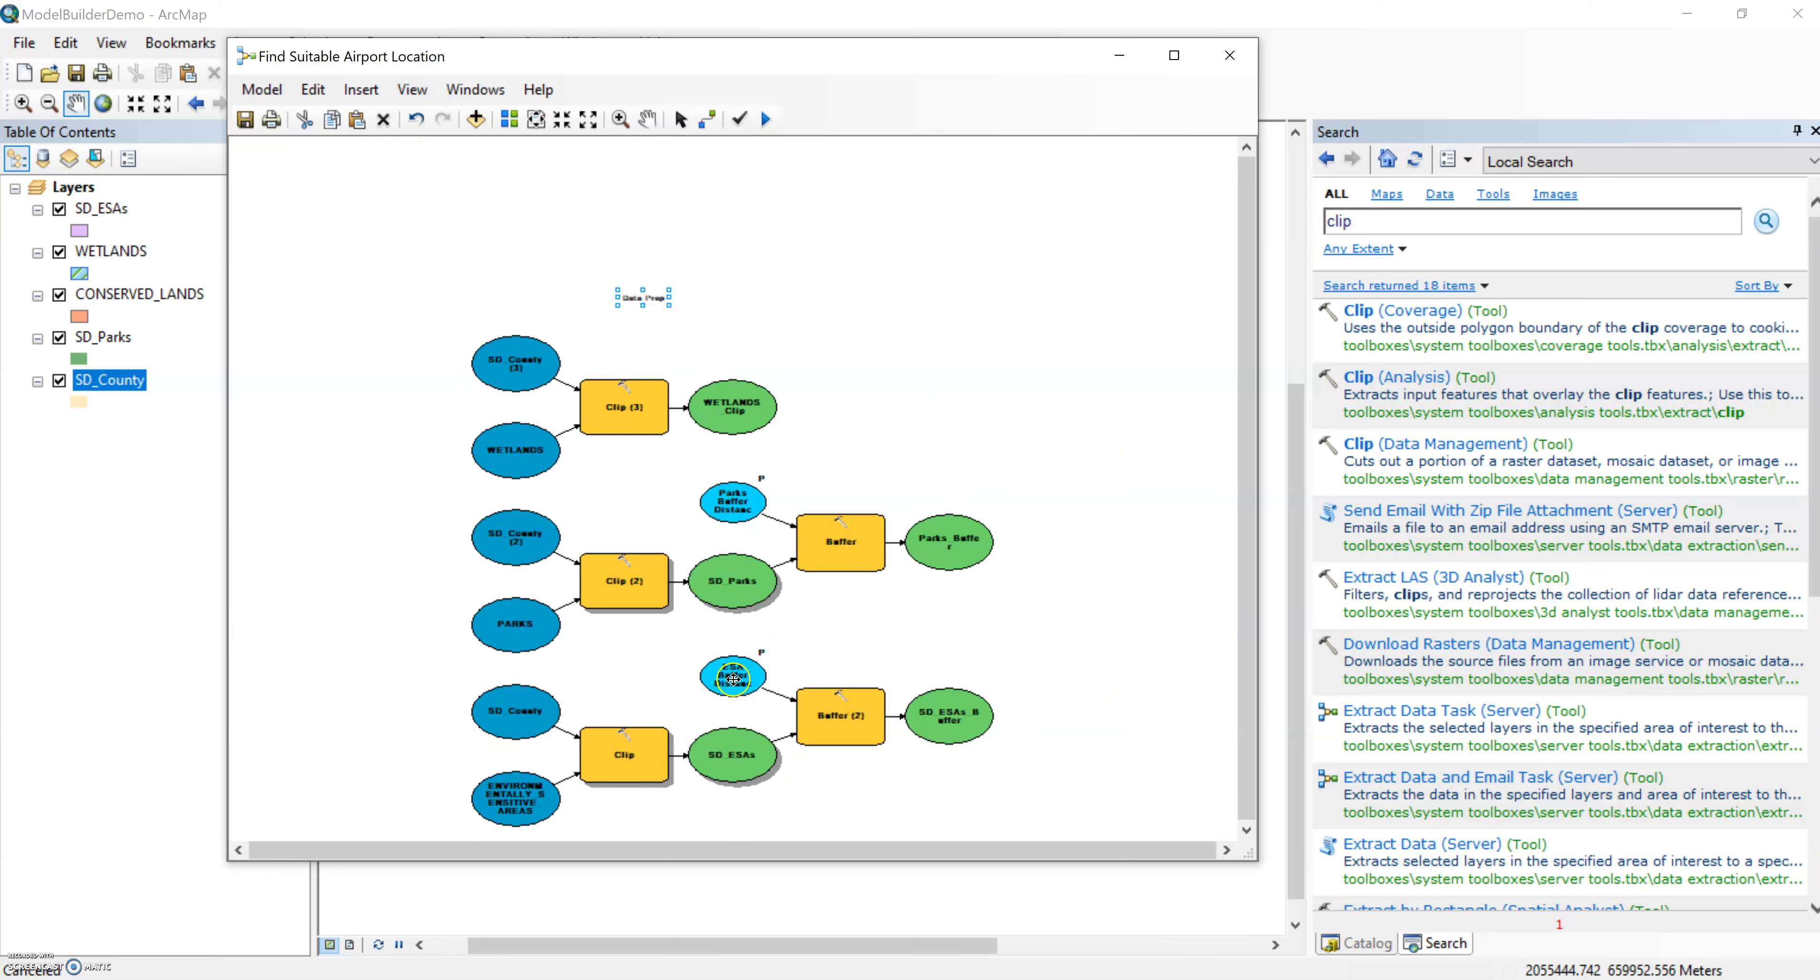
pyautogui.scroll(-6, 718, 658)
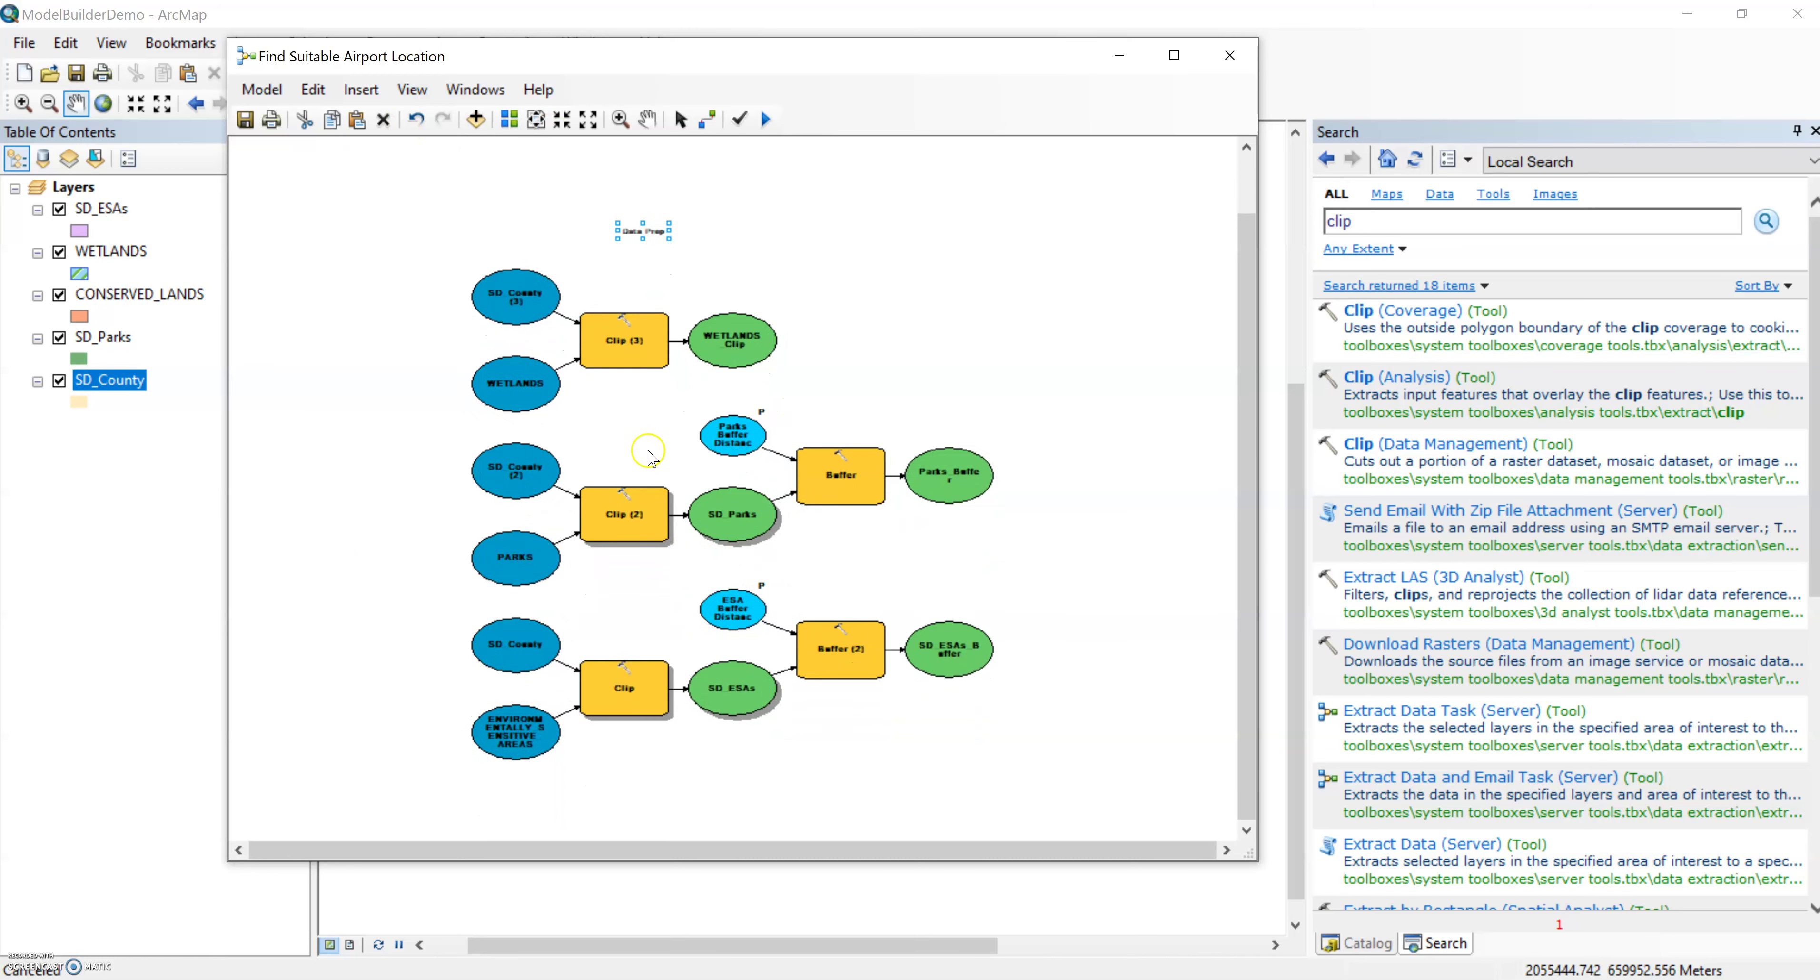
pyautogui.click(620, 118)
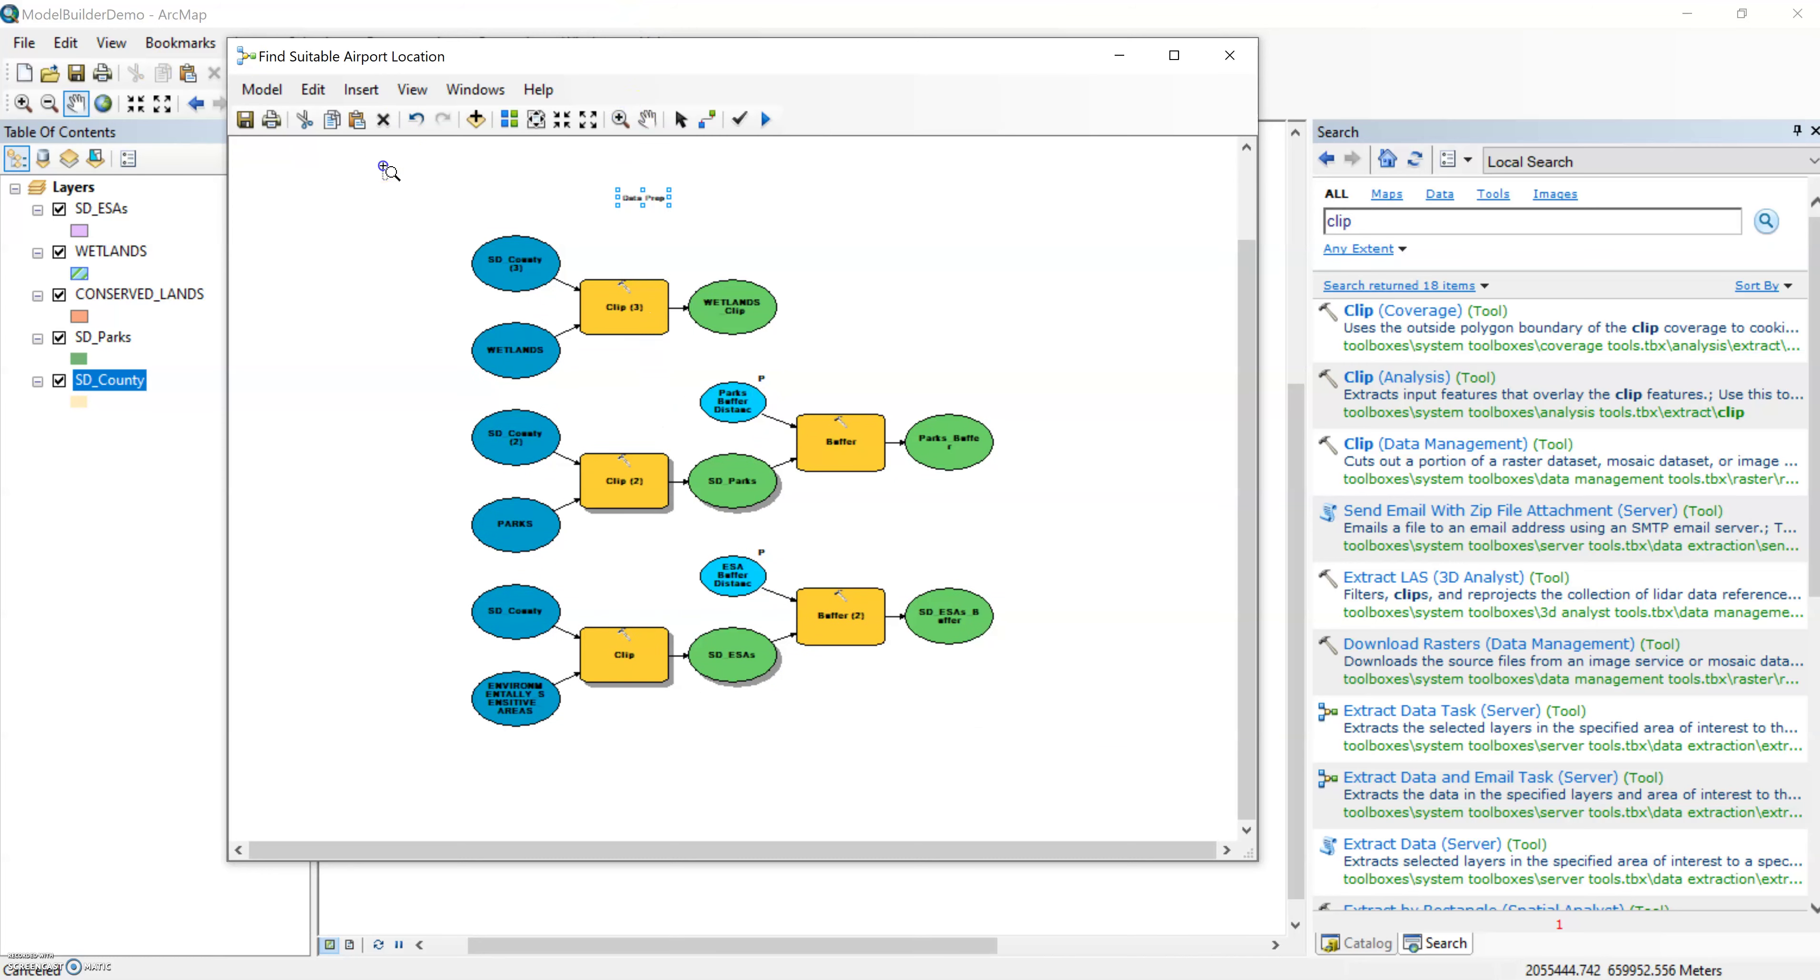
pyautogui.moveTo(382, 164); pyautogui.dragTo(1037, 780)
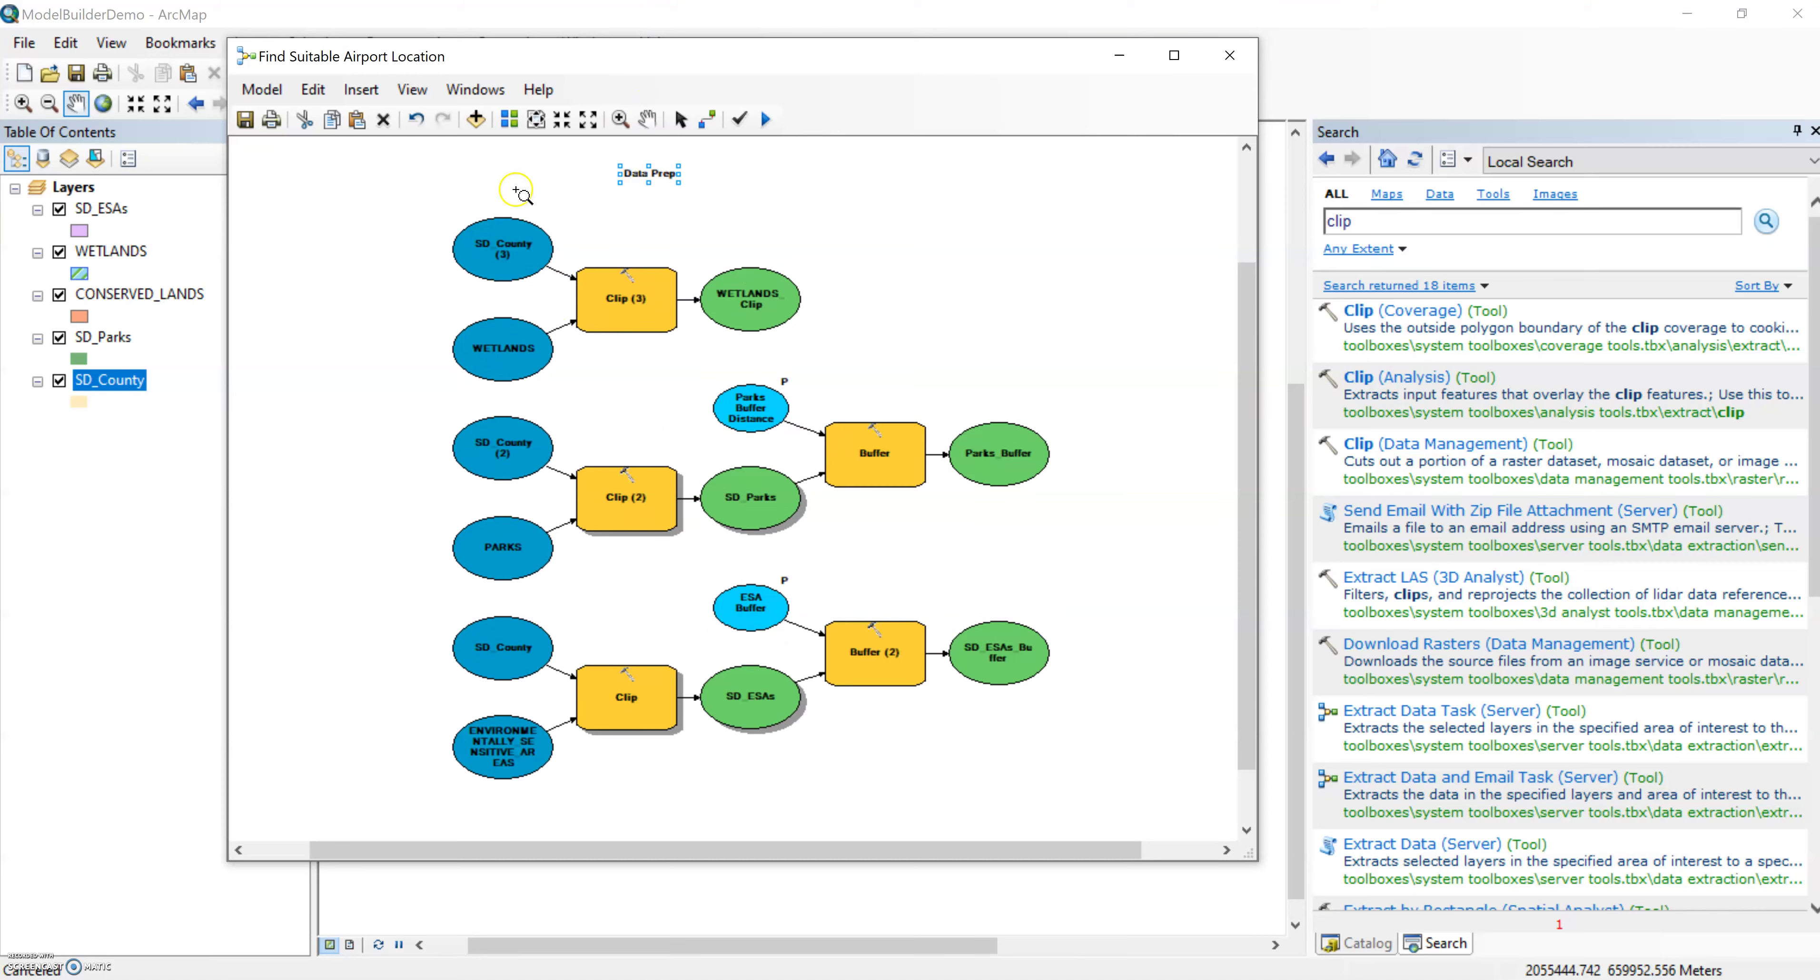
# - In the Clip (3) parameters, change Output Feature Class from WETLANDS_Clip to SD_Wetlands
pyautogui.click(681, 119)
pyautogui.doubleClick(629, 306)
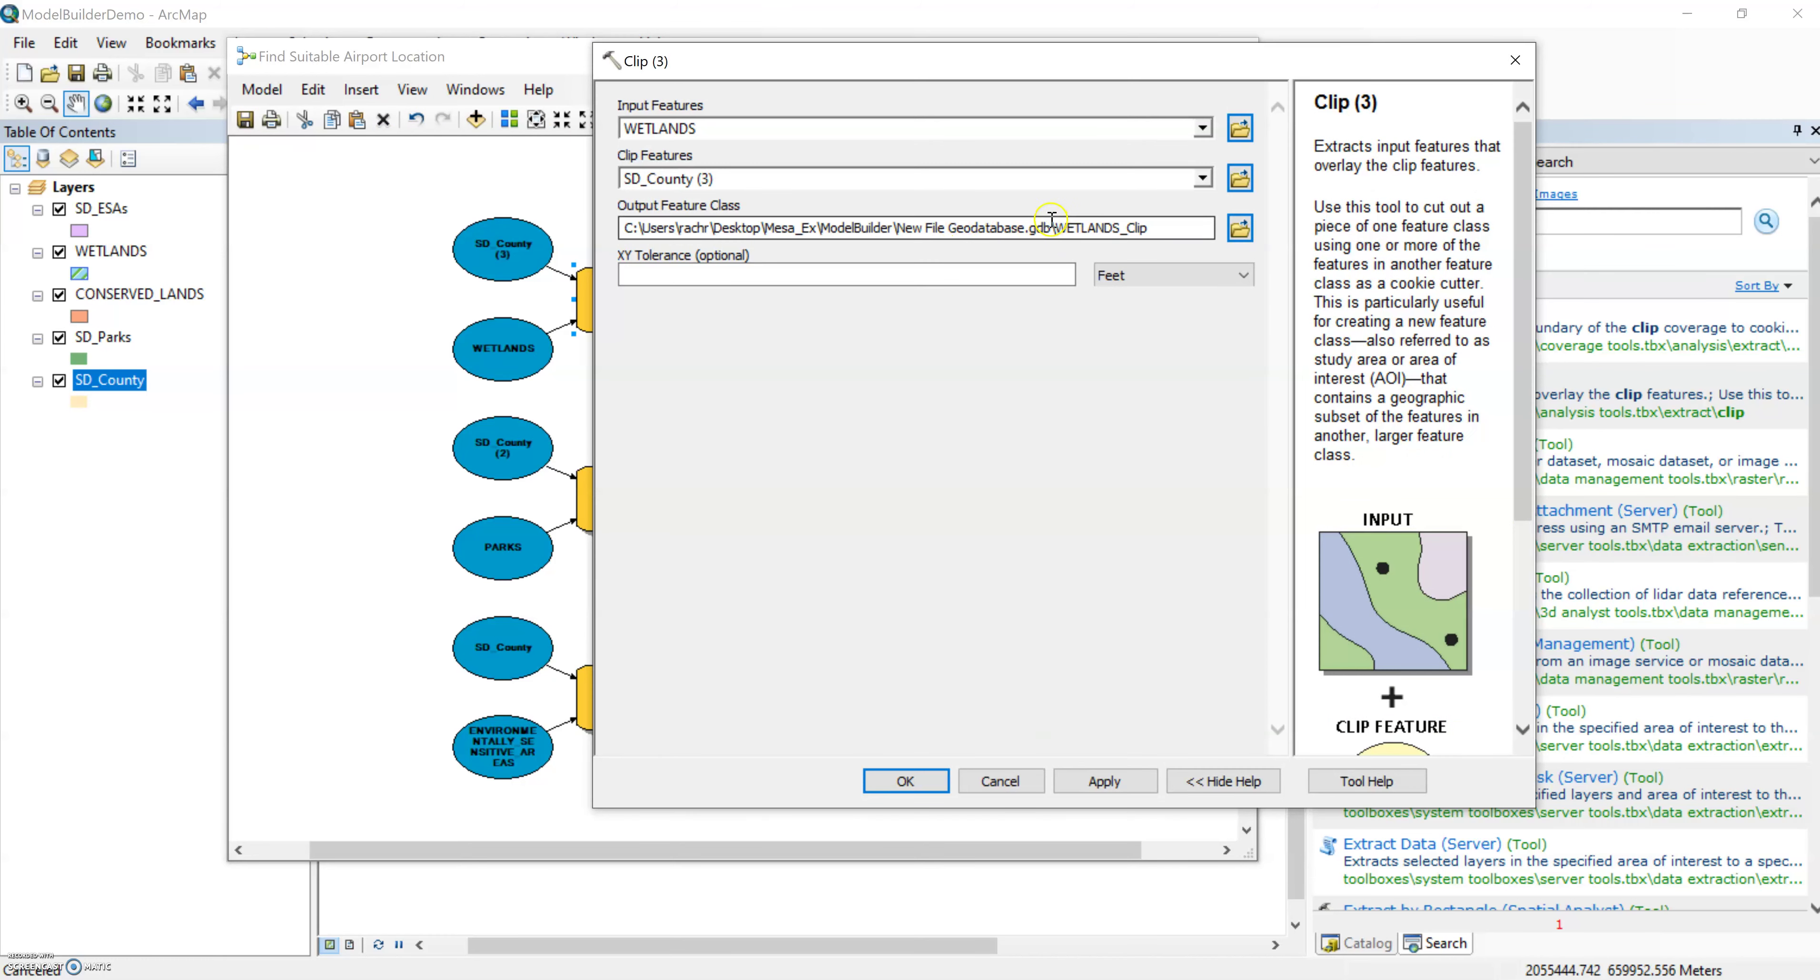
pyautogui.moveTo(1051, 228); pyautogui.dragTo(1073, 232)
pyautogui.doubleClick(1119, 224)
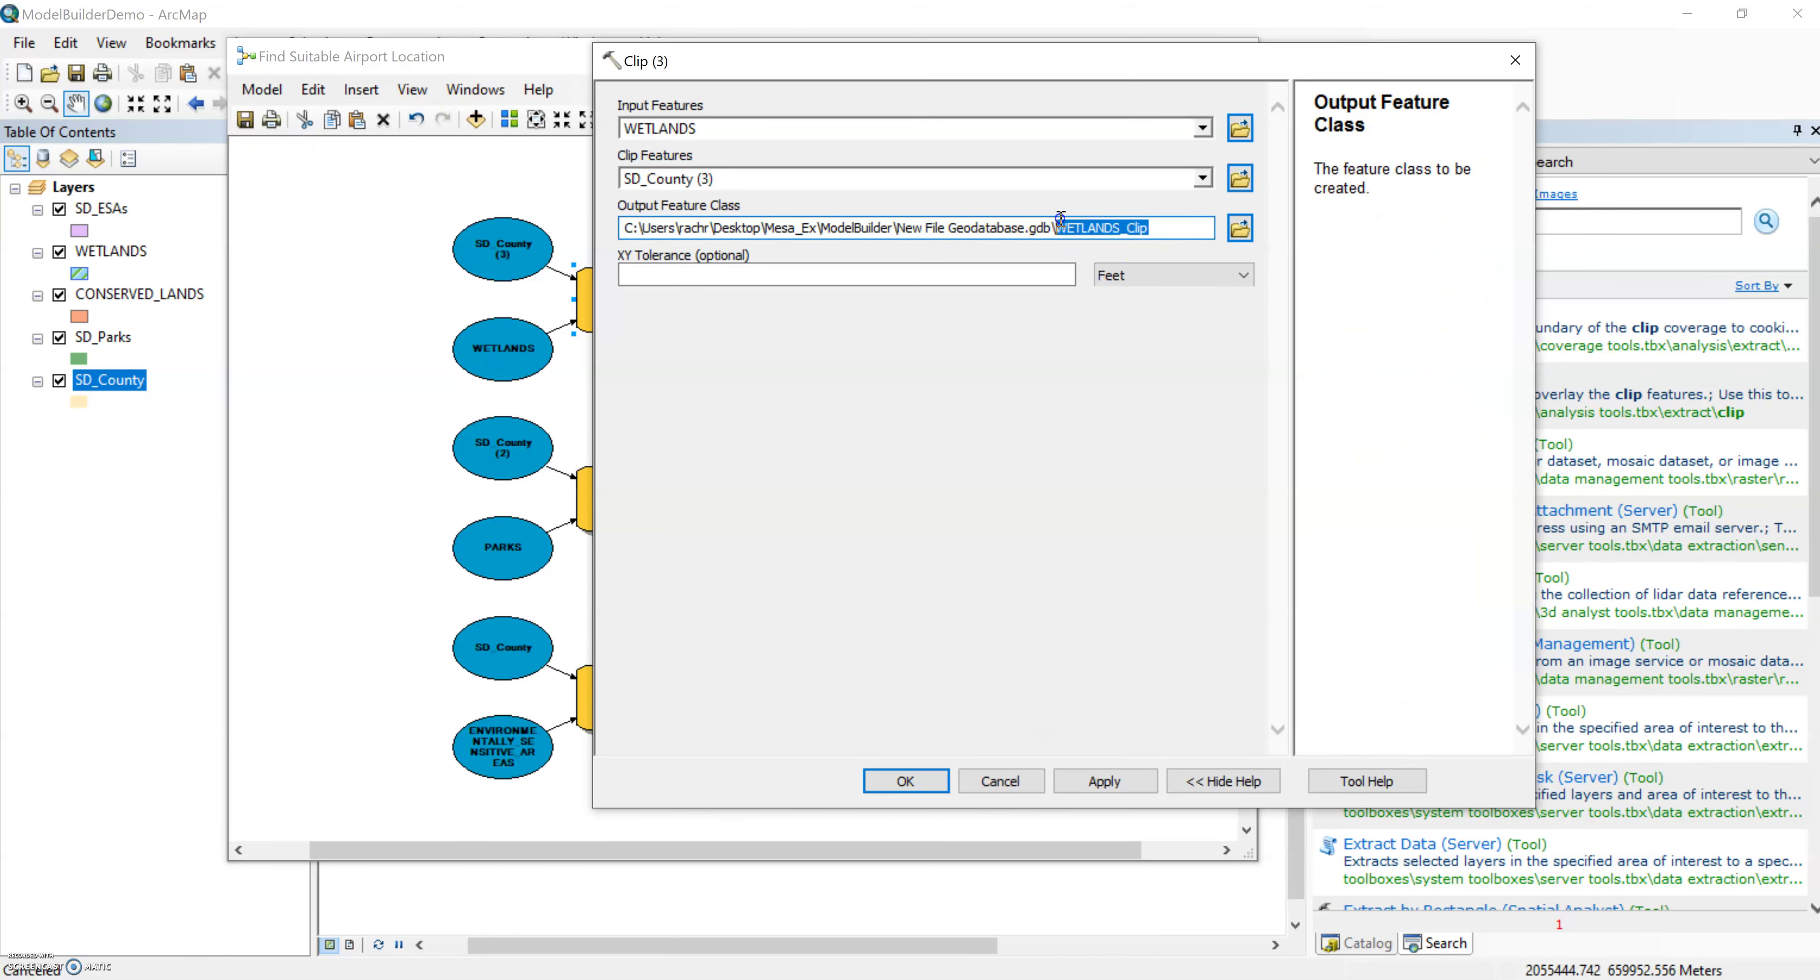
pyautogui.write('SD_Wetlands')
pyautogui.press('Return')
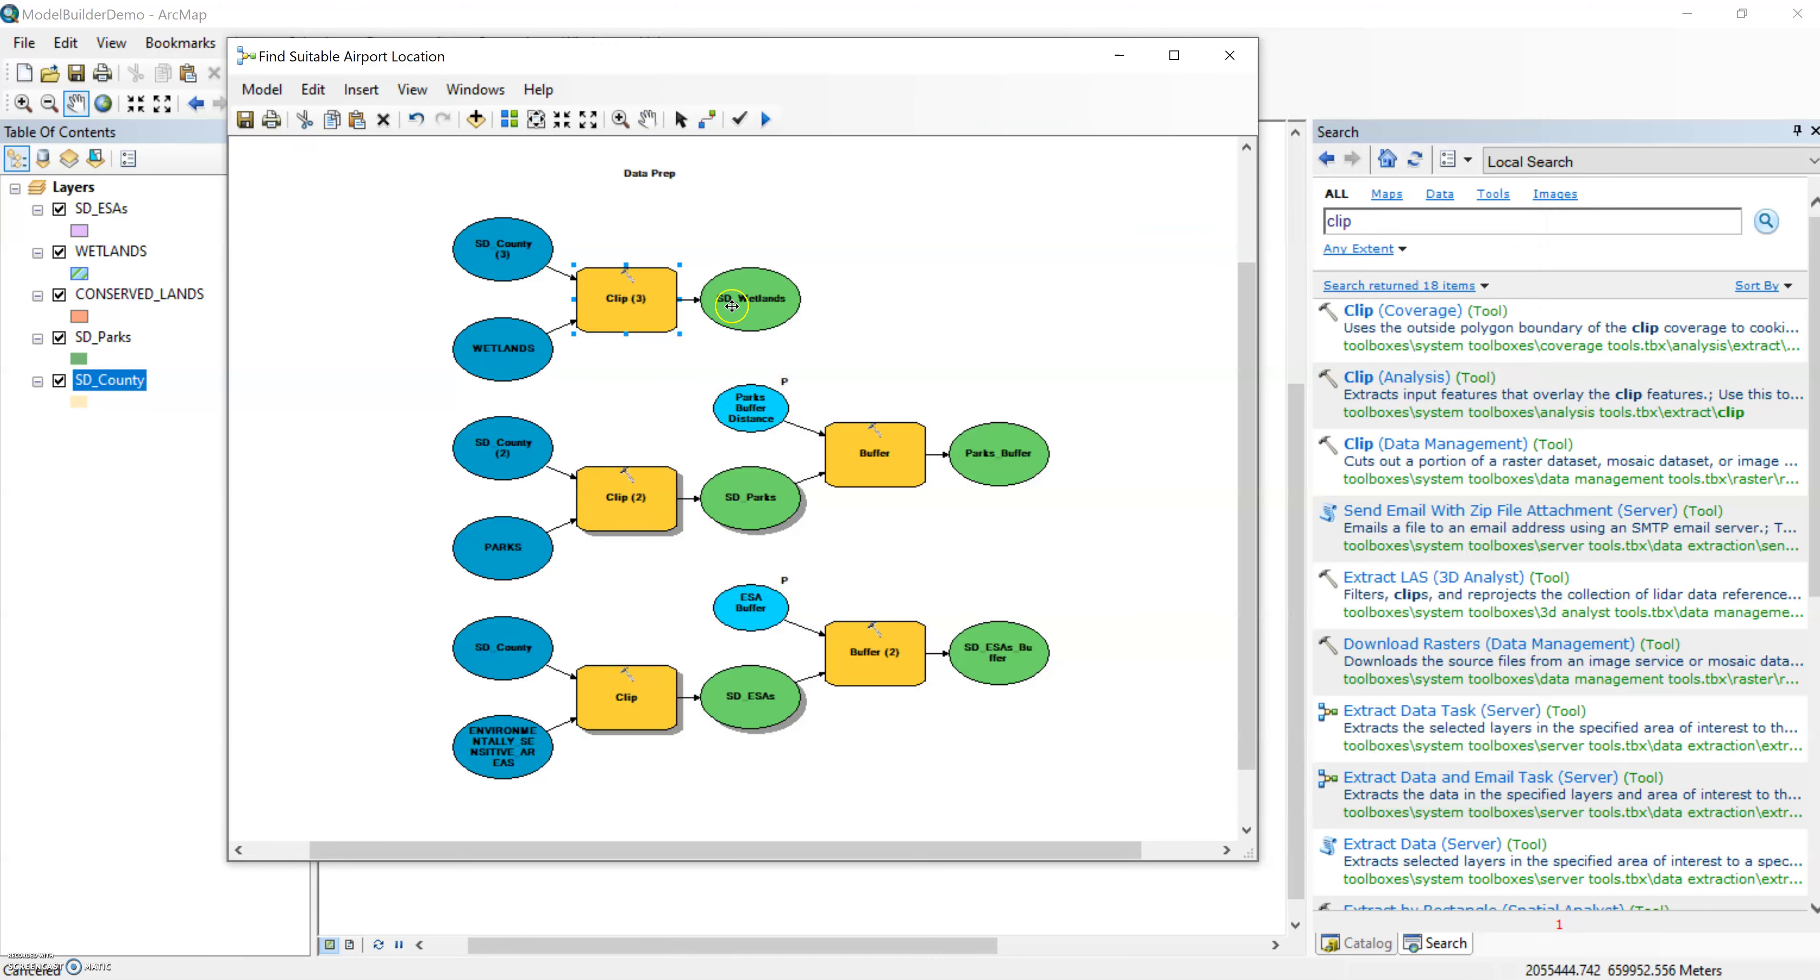
# - Run only the Clip (3) step, close the completed report, and move the model window
pyautogui.rightClick(642, 310)
pyautogui.click(675, 378)
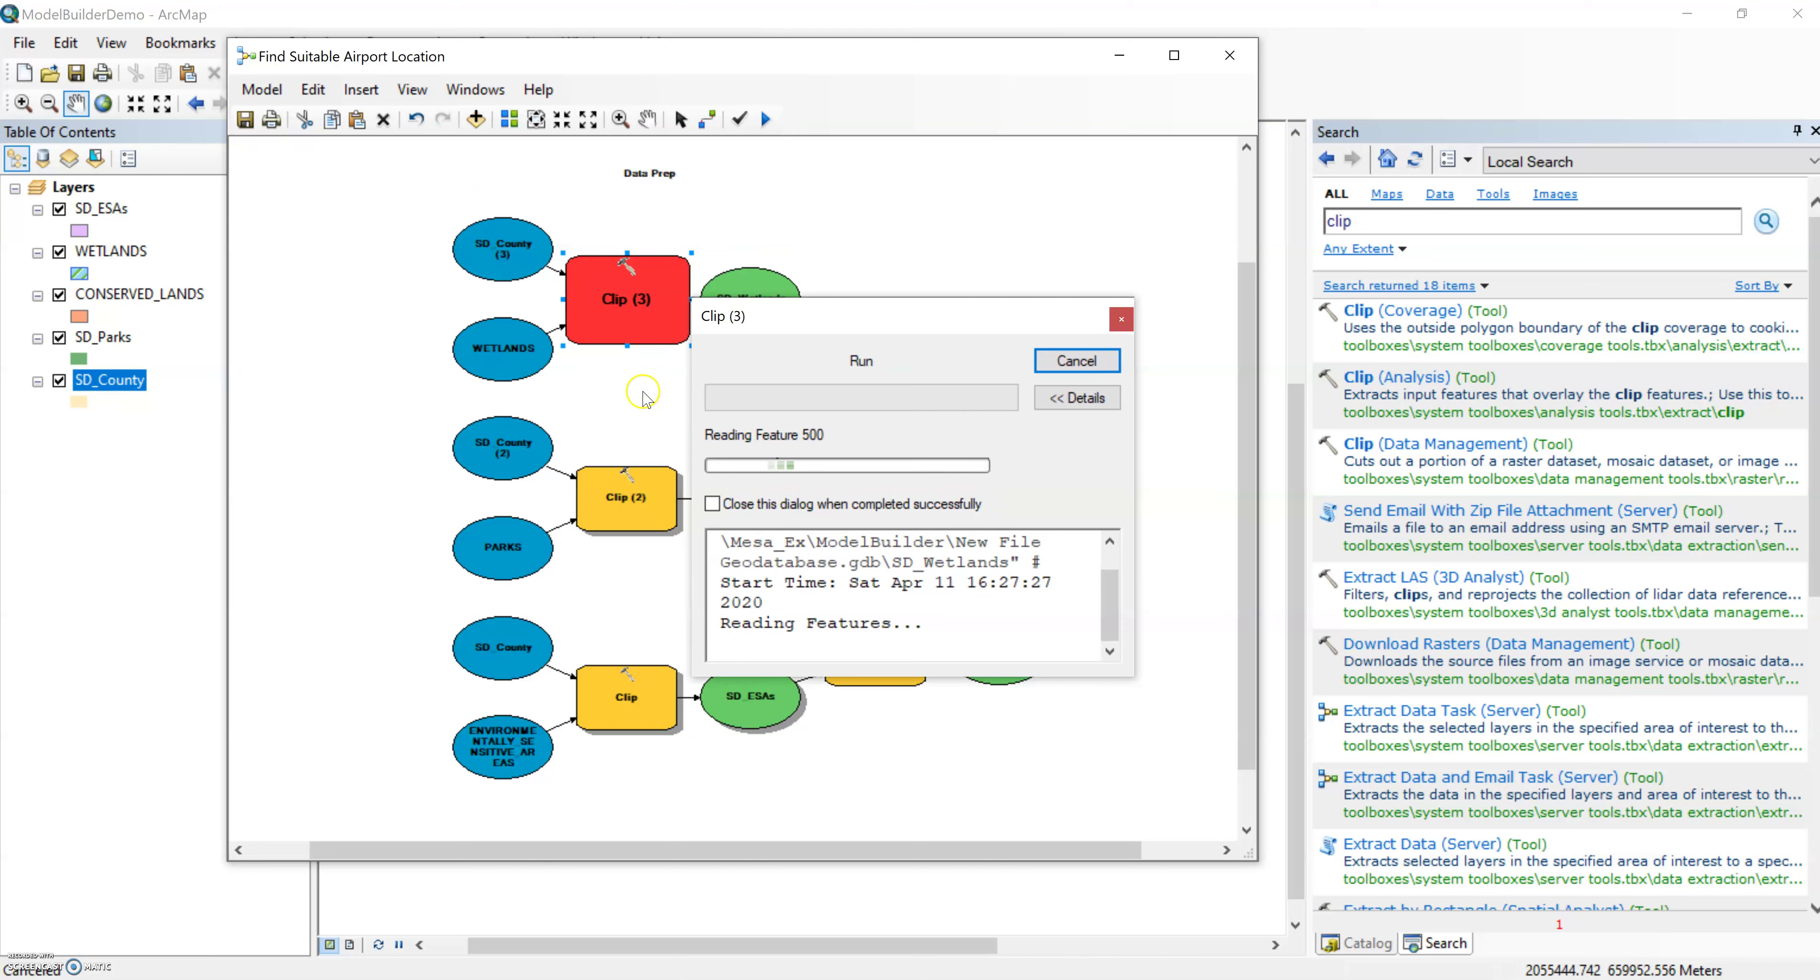
pyautogui.click(1096, 463)
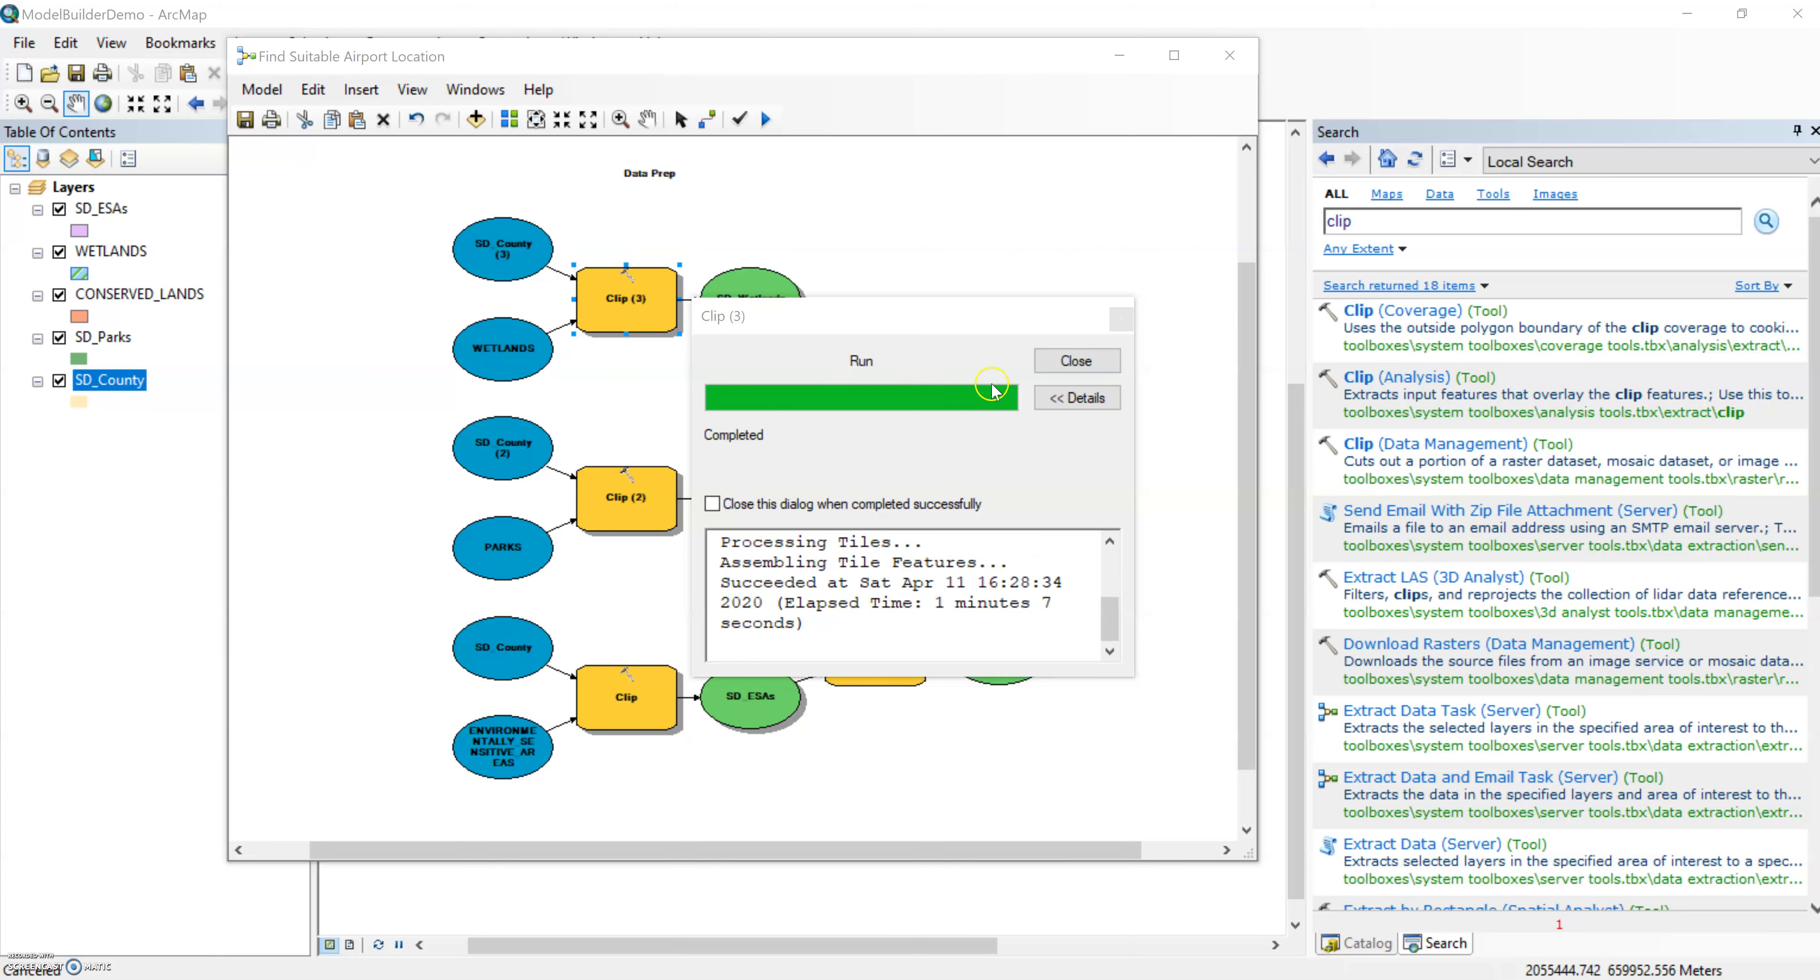
pyautogui.click(1084, 362)
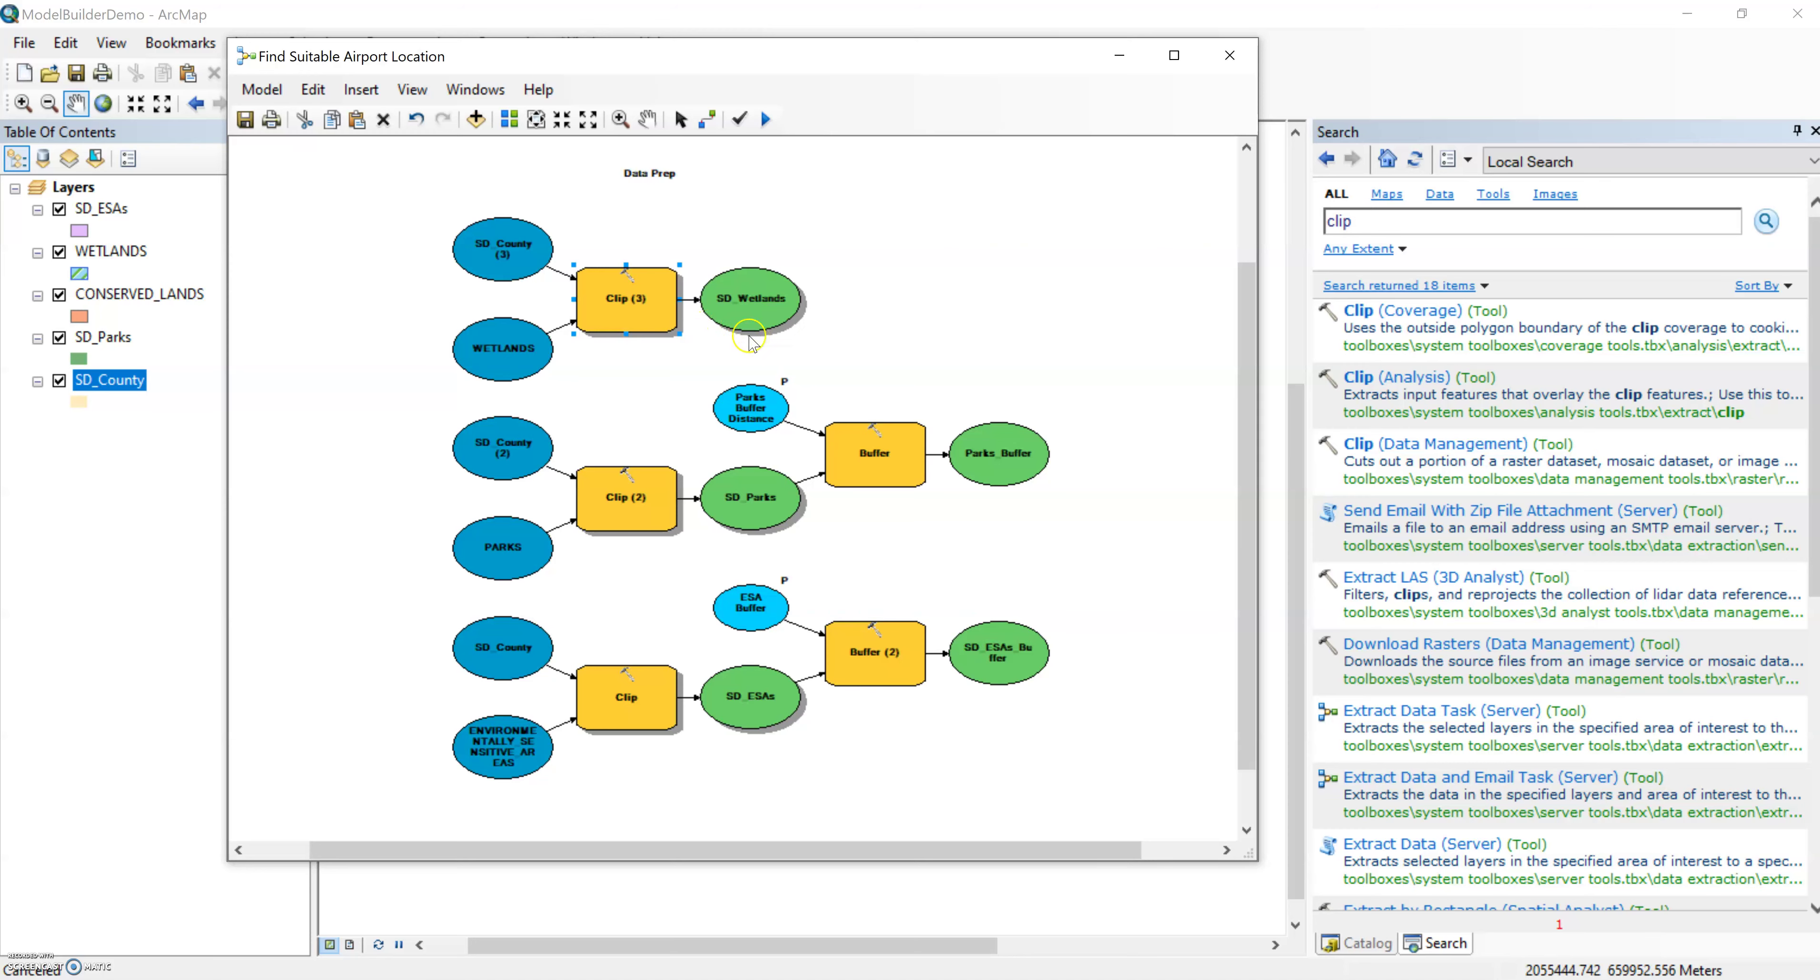
pyautogui.moveTo(729, 59); pyautogui.dragTo(948, 119)
# - Add SD_Wetlands to the display, remove the original WETLANDS layer, and minimize ModelBuilder
pyautogui.rightClick(1018, 361)
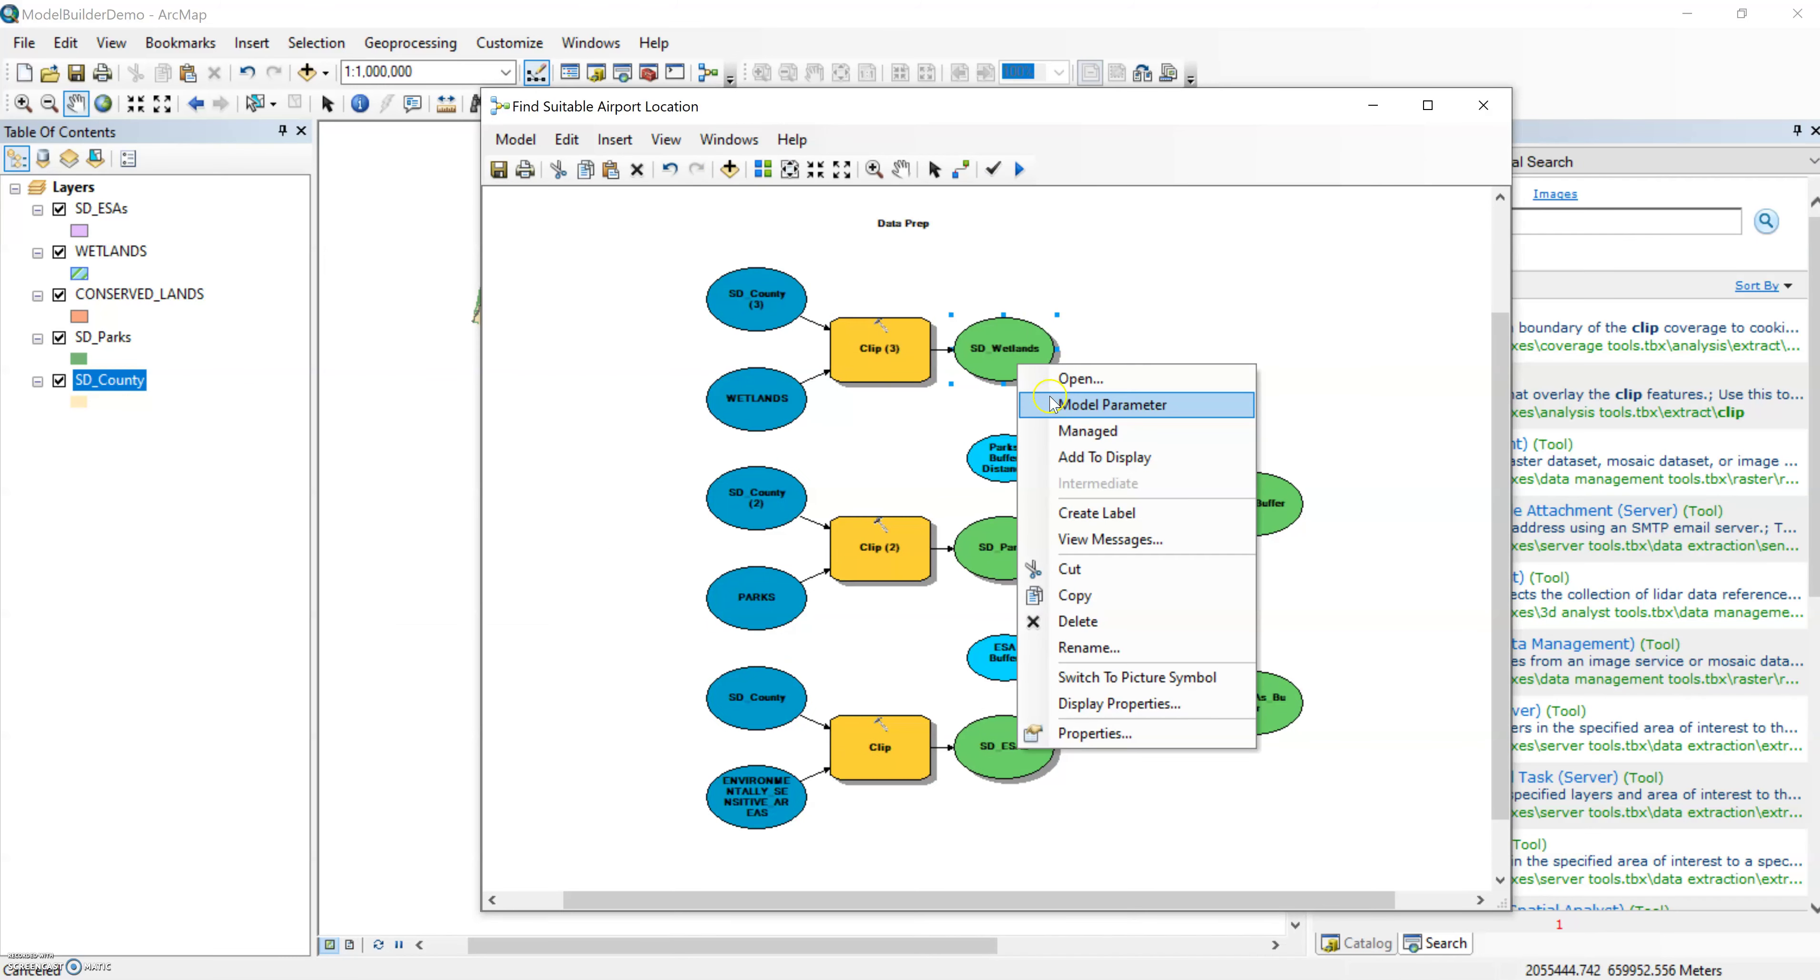
pyautogui.click(1104, 457)
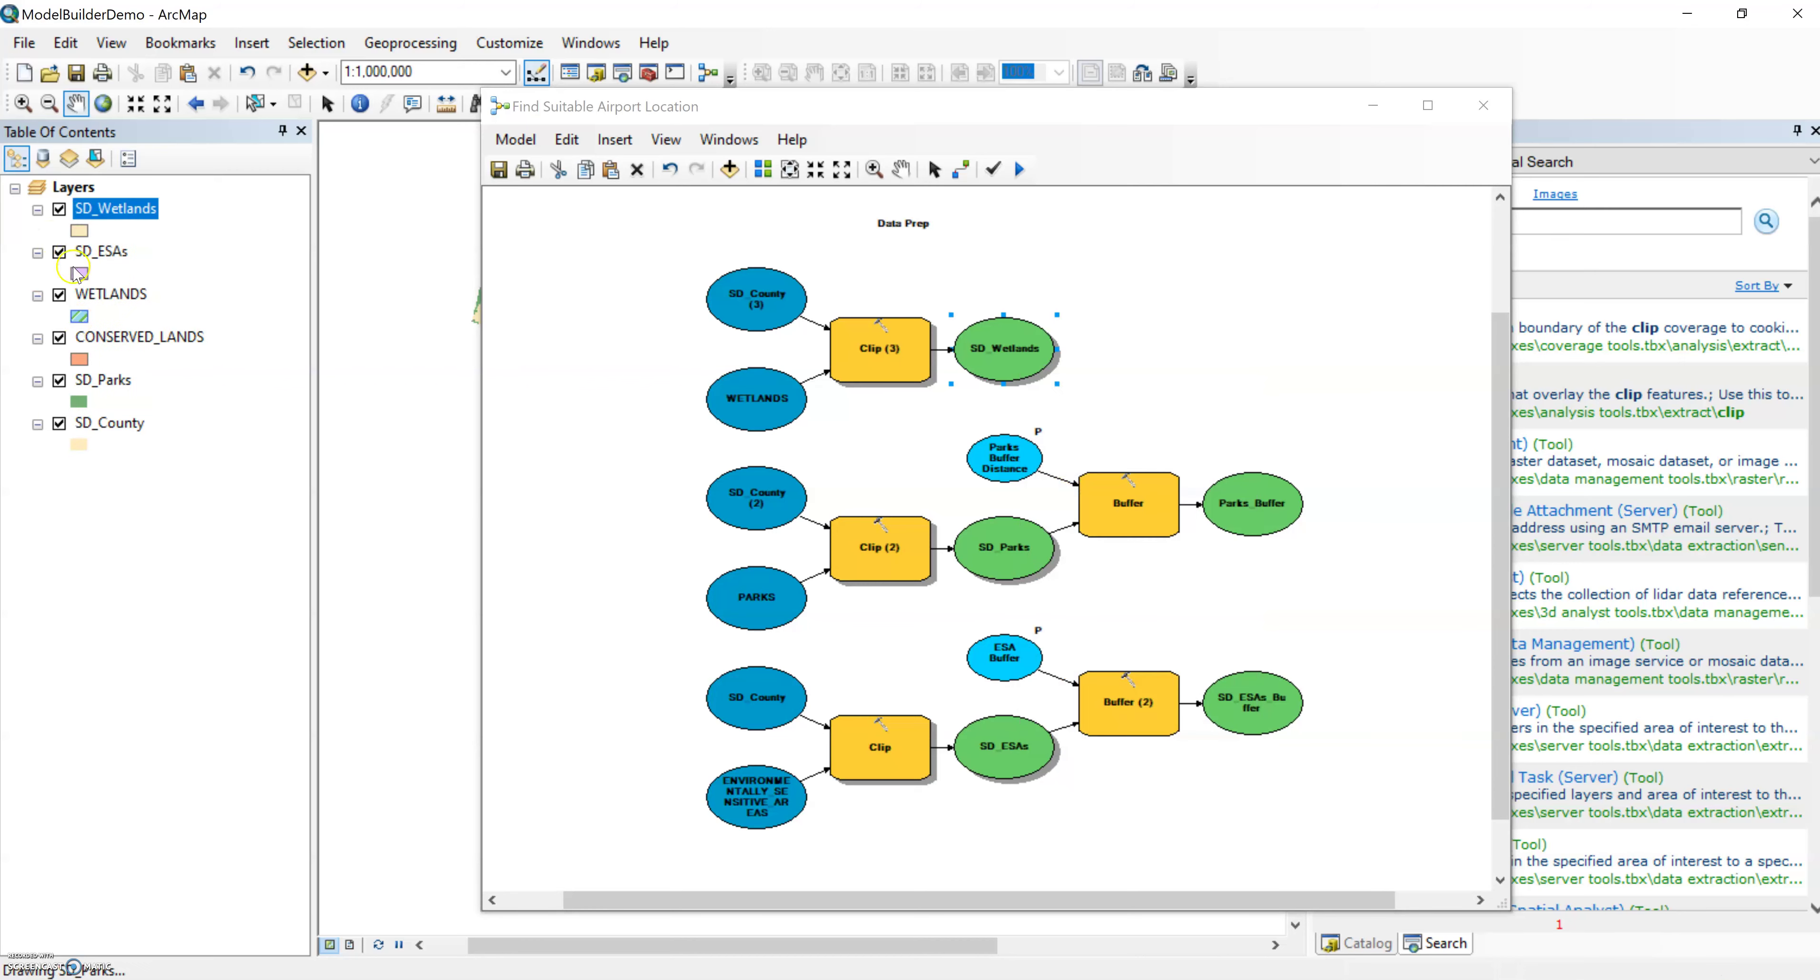
pyautogui.rightClick(120, 294)
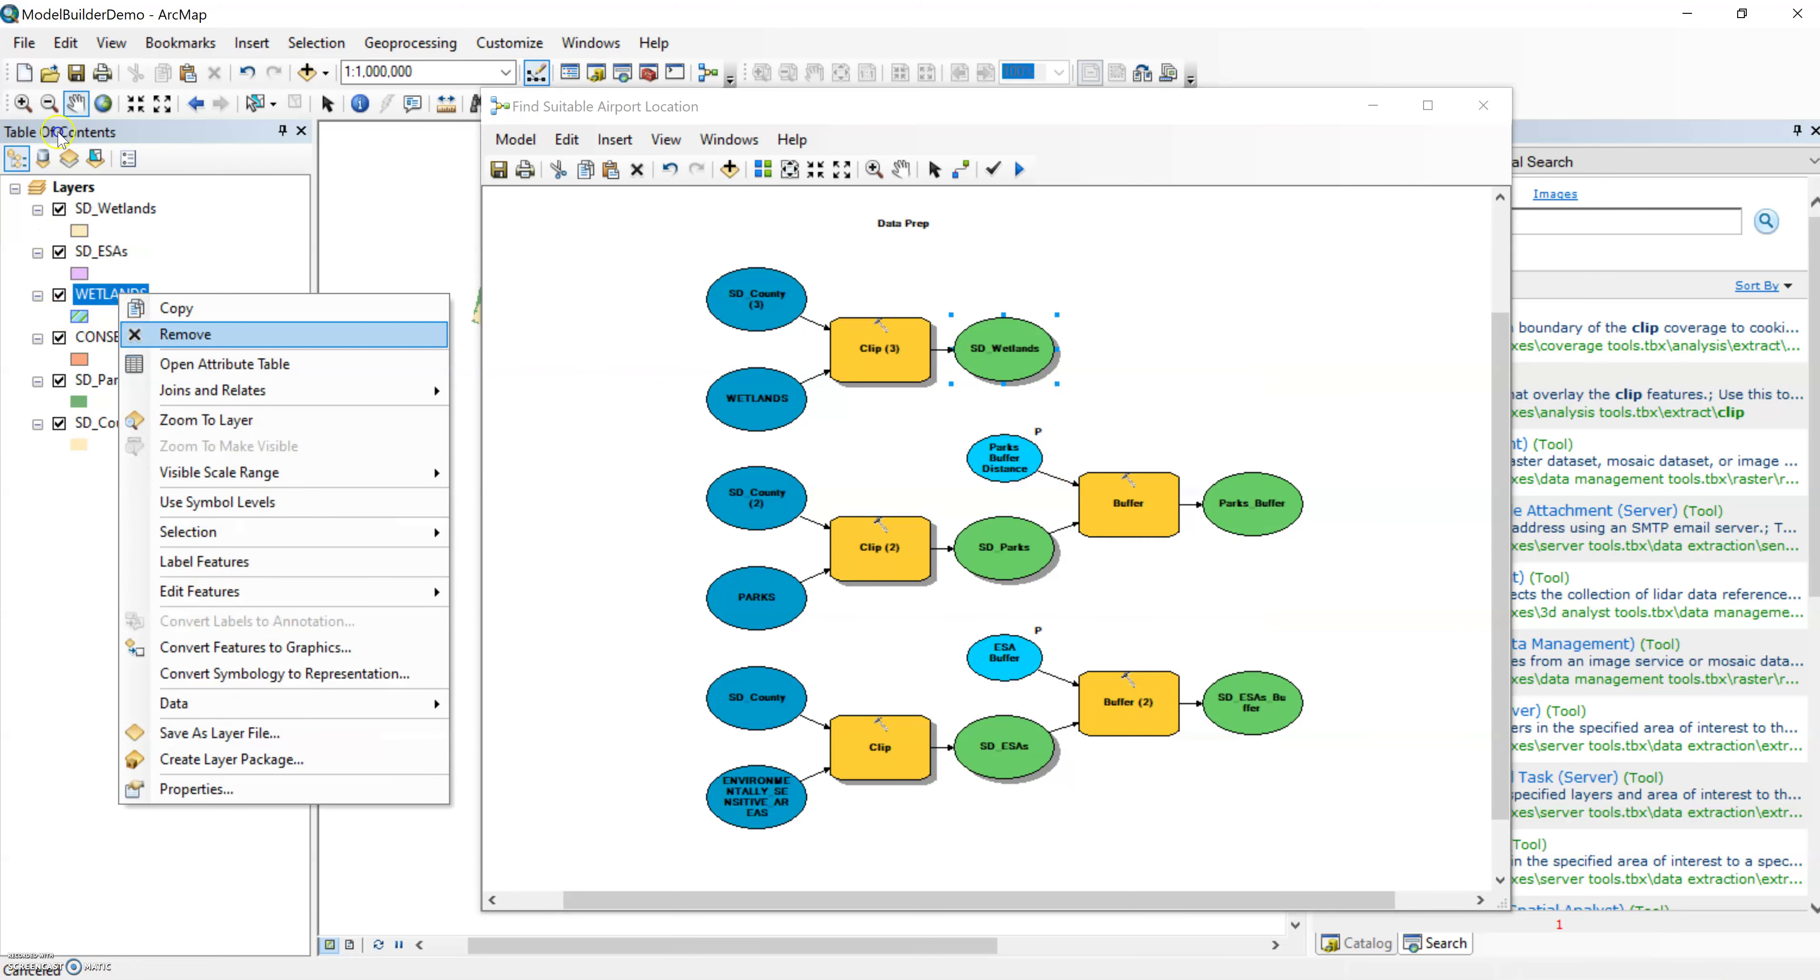
pyautogui.click(135, 334)
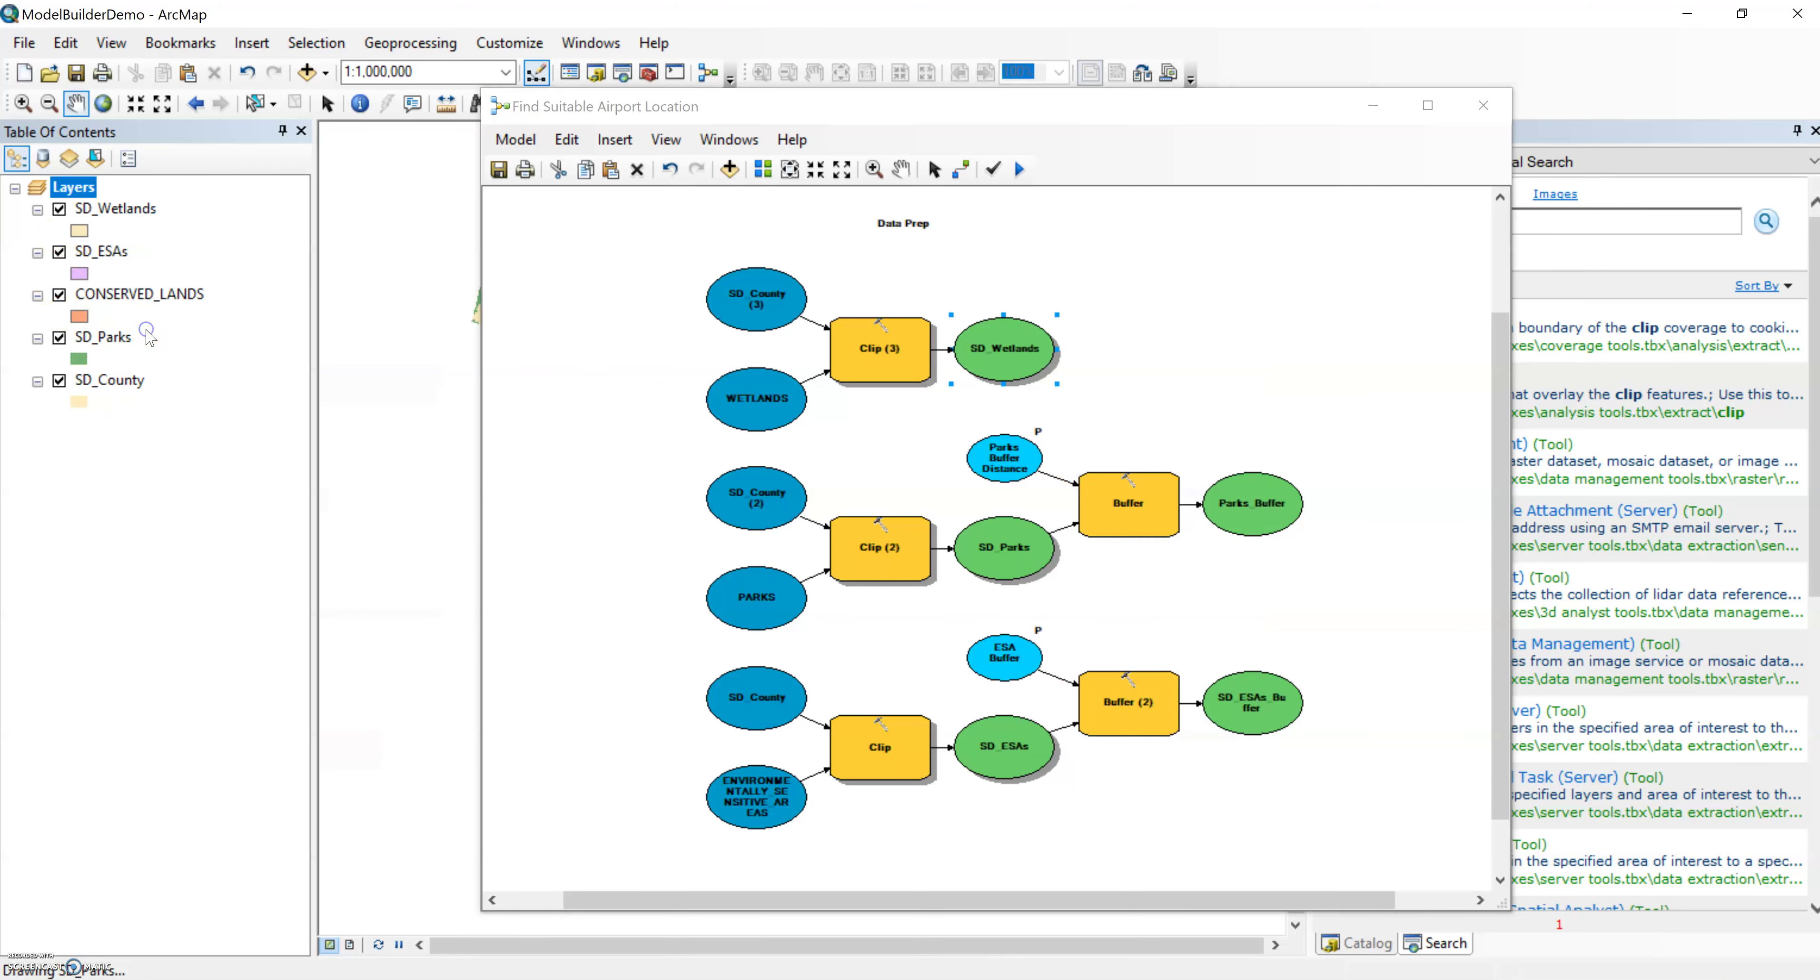
pyautogui.click(1389, 107)
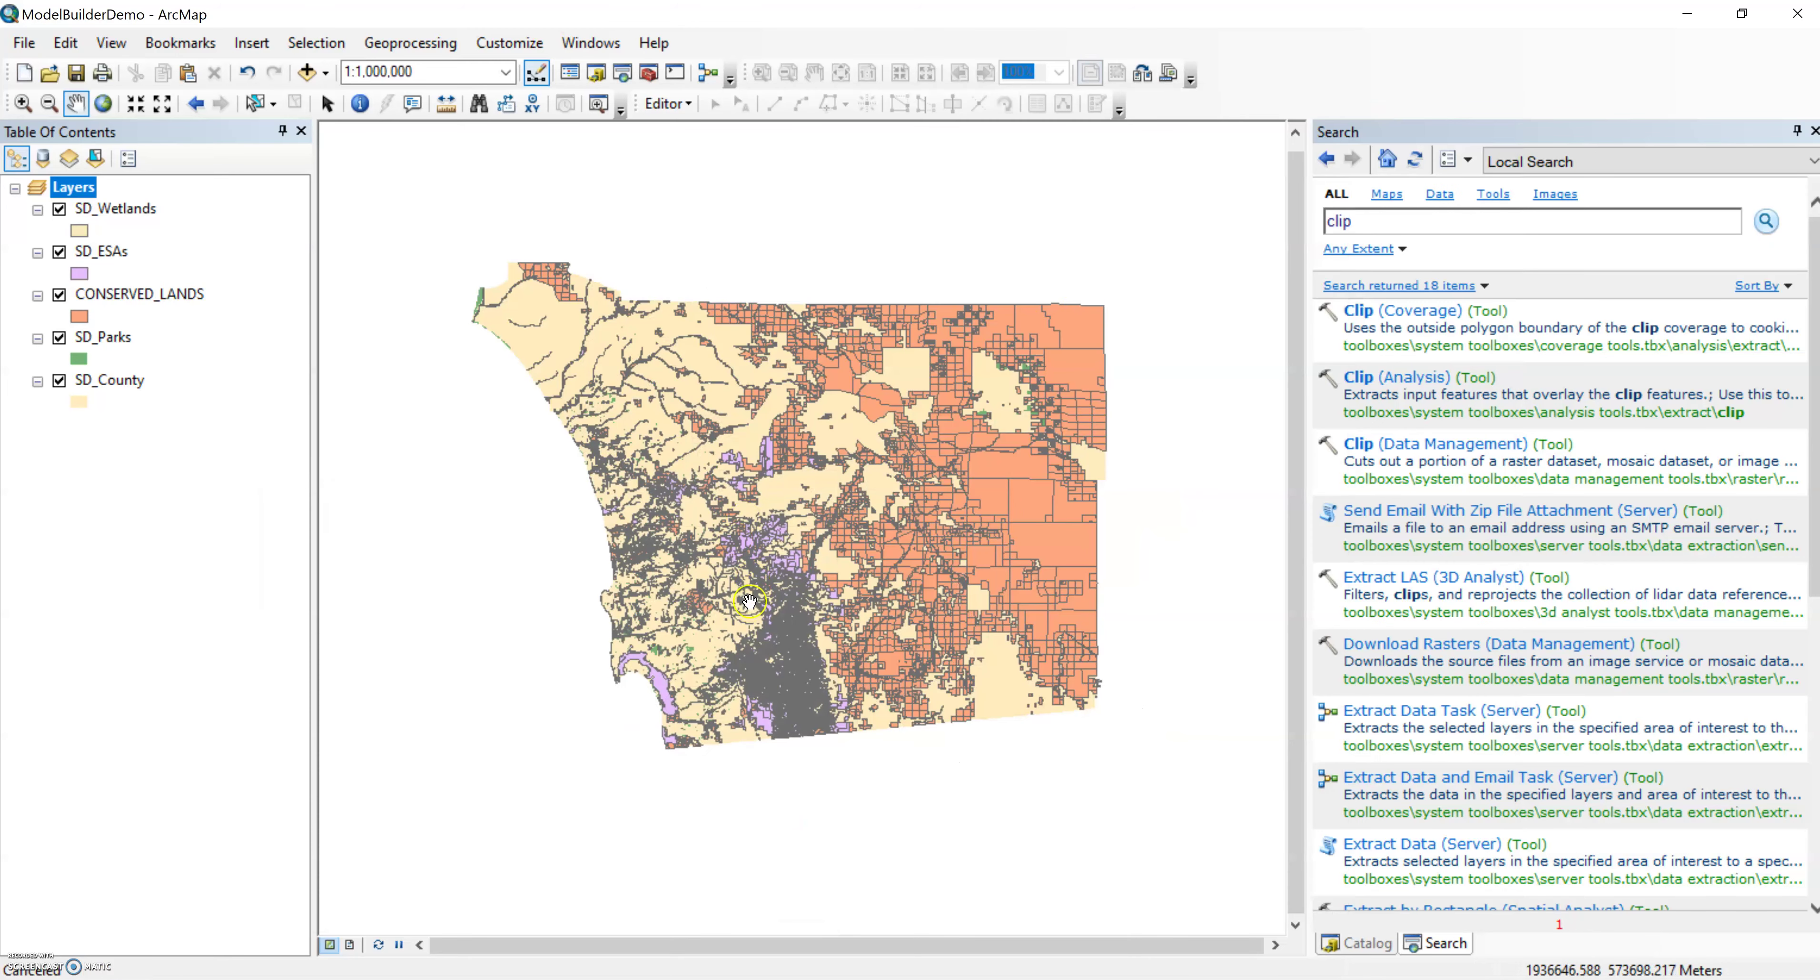
# - In the Symbol Selector, choose the Wetlands fill pattern for SD_Wetlands and apply it
pyautogui.click(78, 230)
pyautogui.click(718, 430)
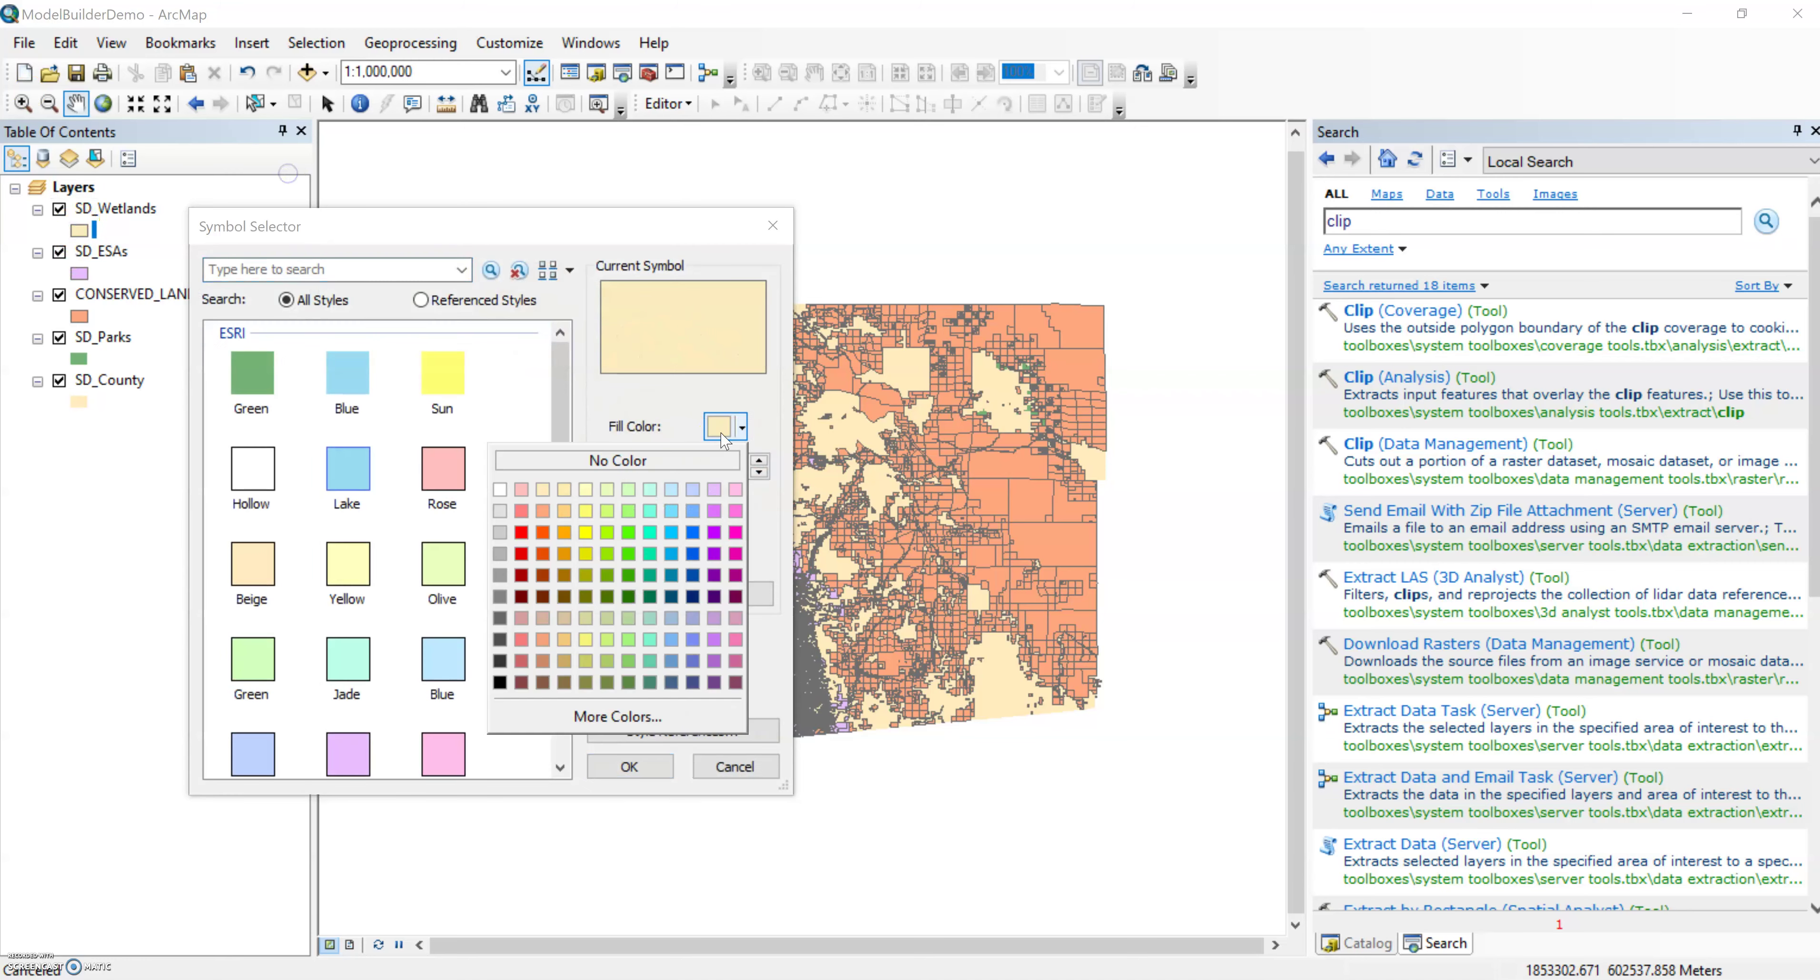
pyautogui.click(722, 442)
pyautogui.scroll(-10, 524, 433)
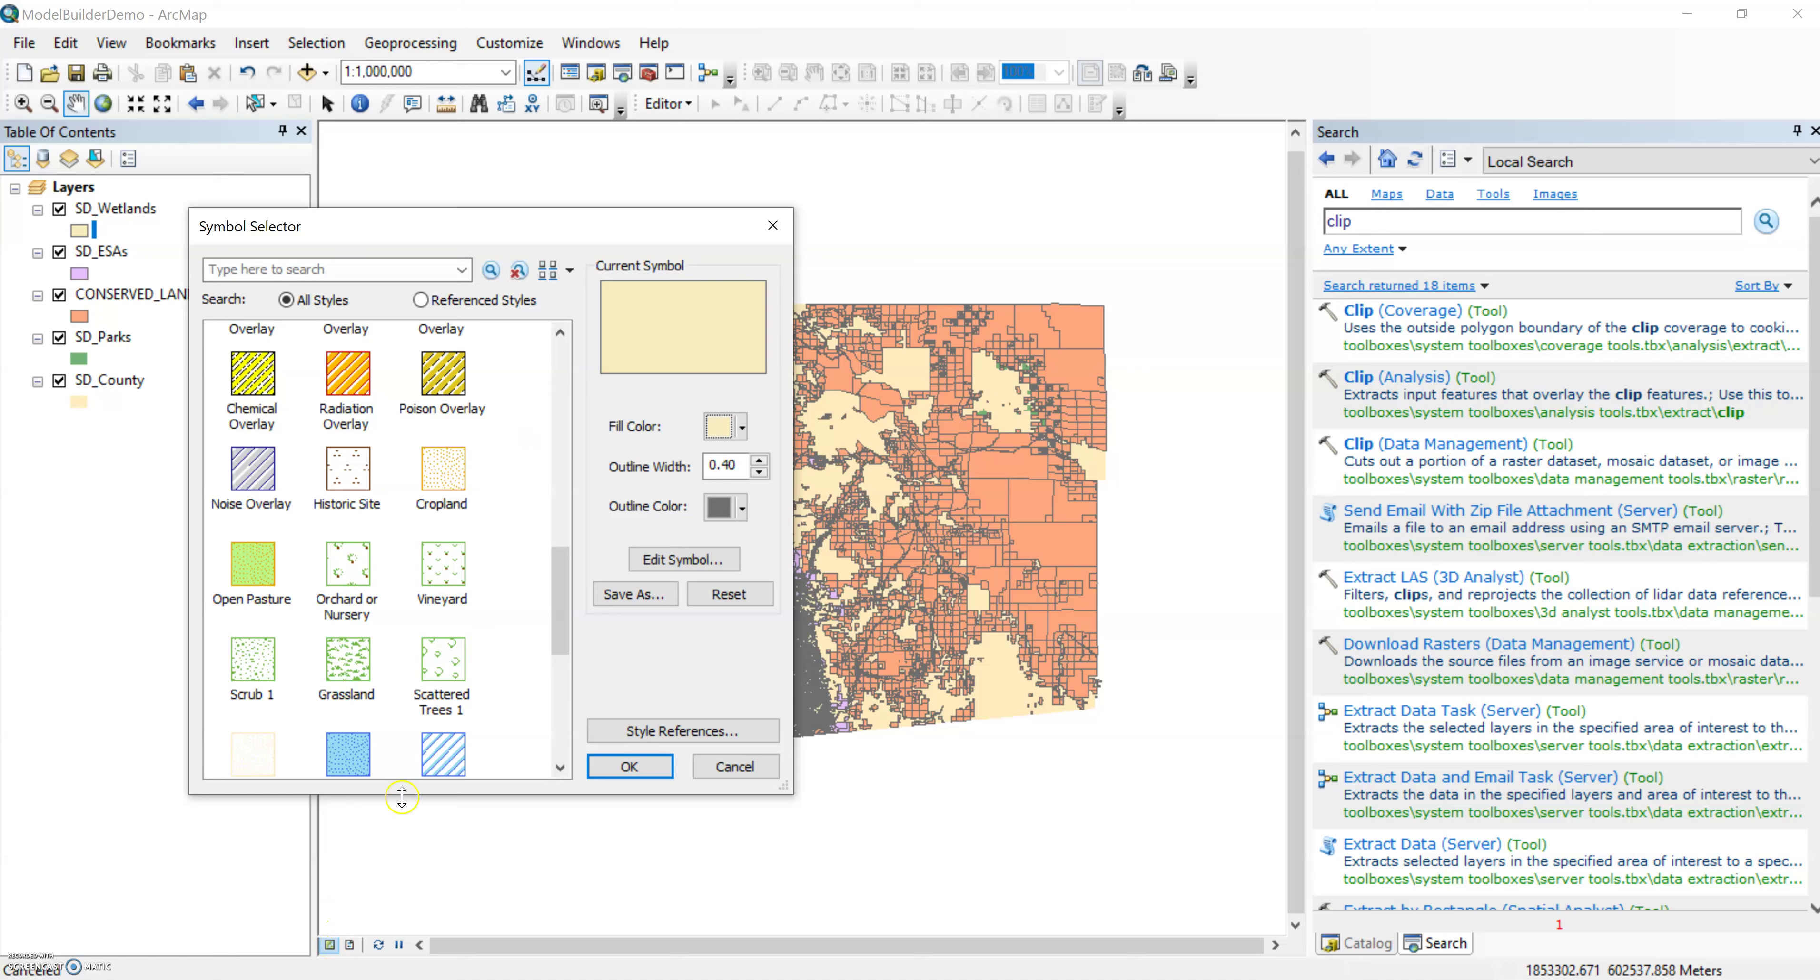
pyautogui.scroll(-2, 424, 760)
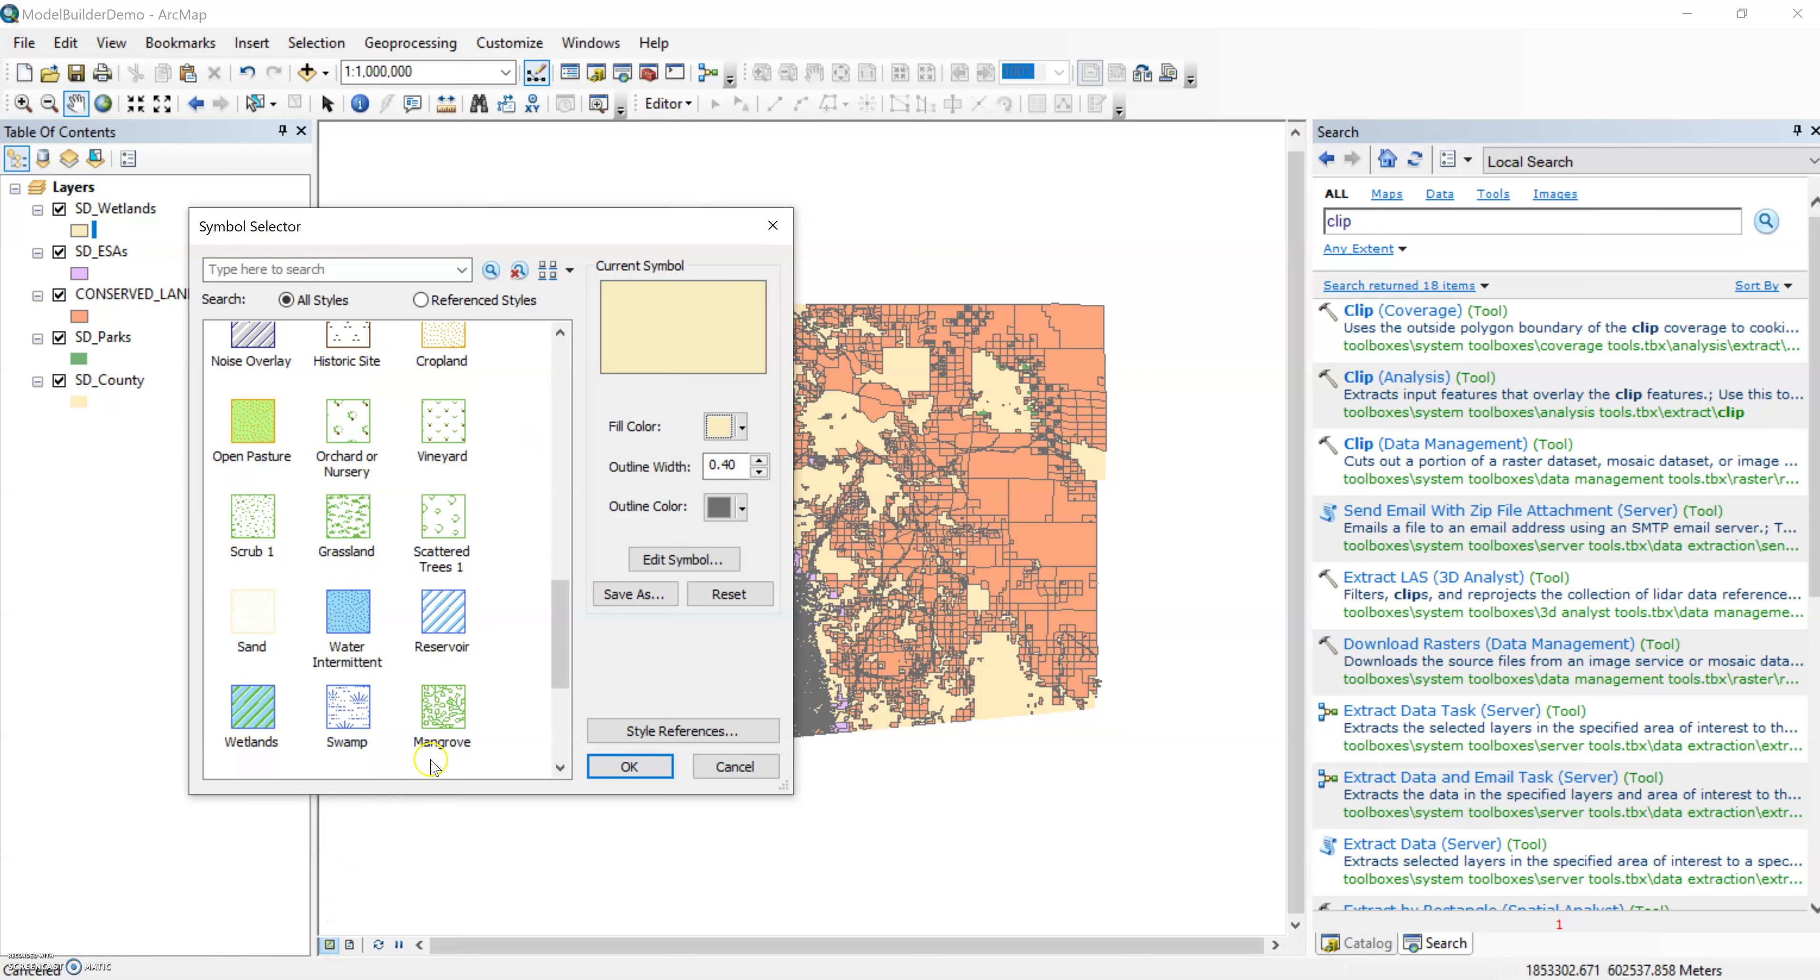
pyautogui.click(270, 710)
pyautogui.click(629, 767)
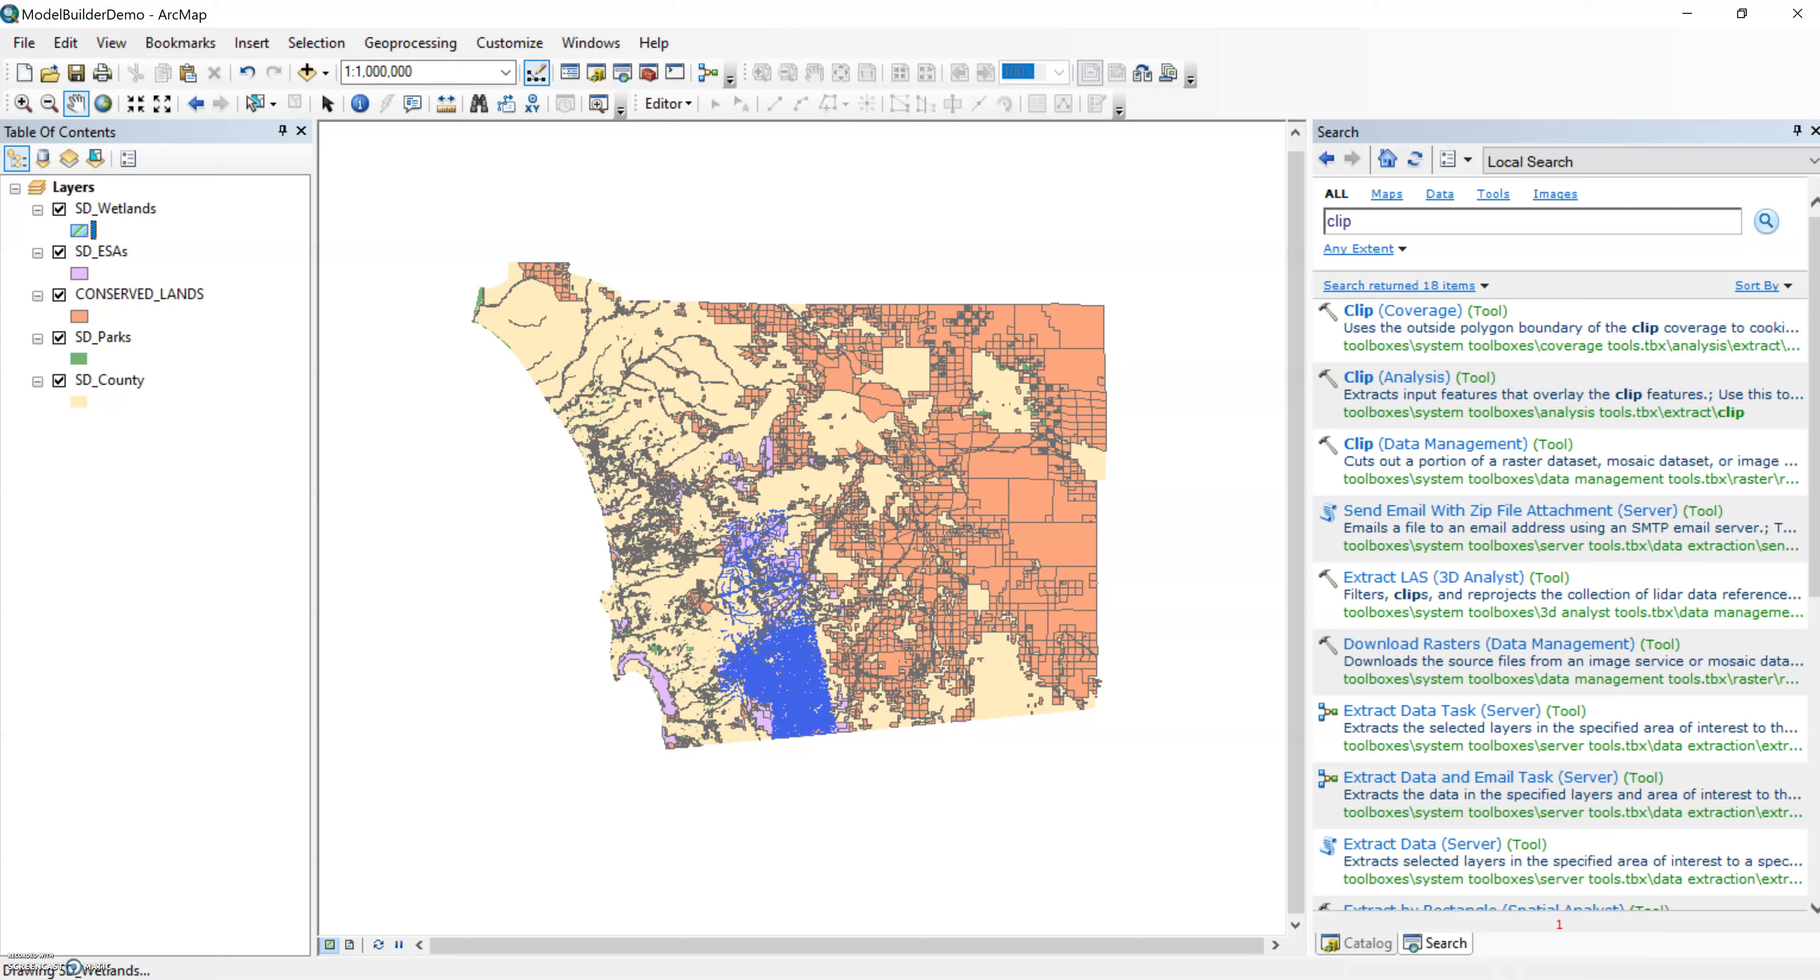
# - Open the Find Suitable Airport Location model for editing from the Catalog
pyautogui.click(1329, 950)
pyautogui.rightClick(1499, 680)
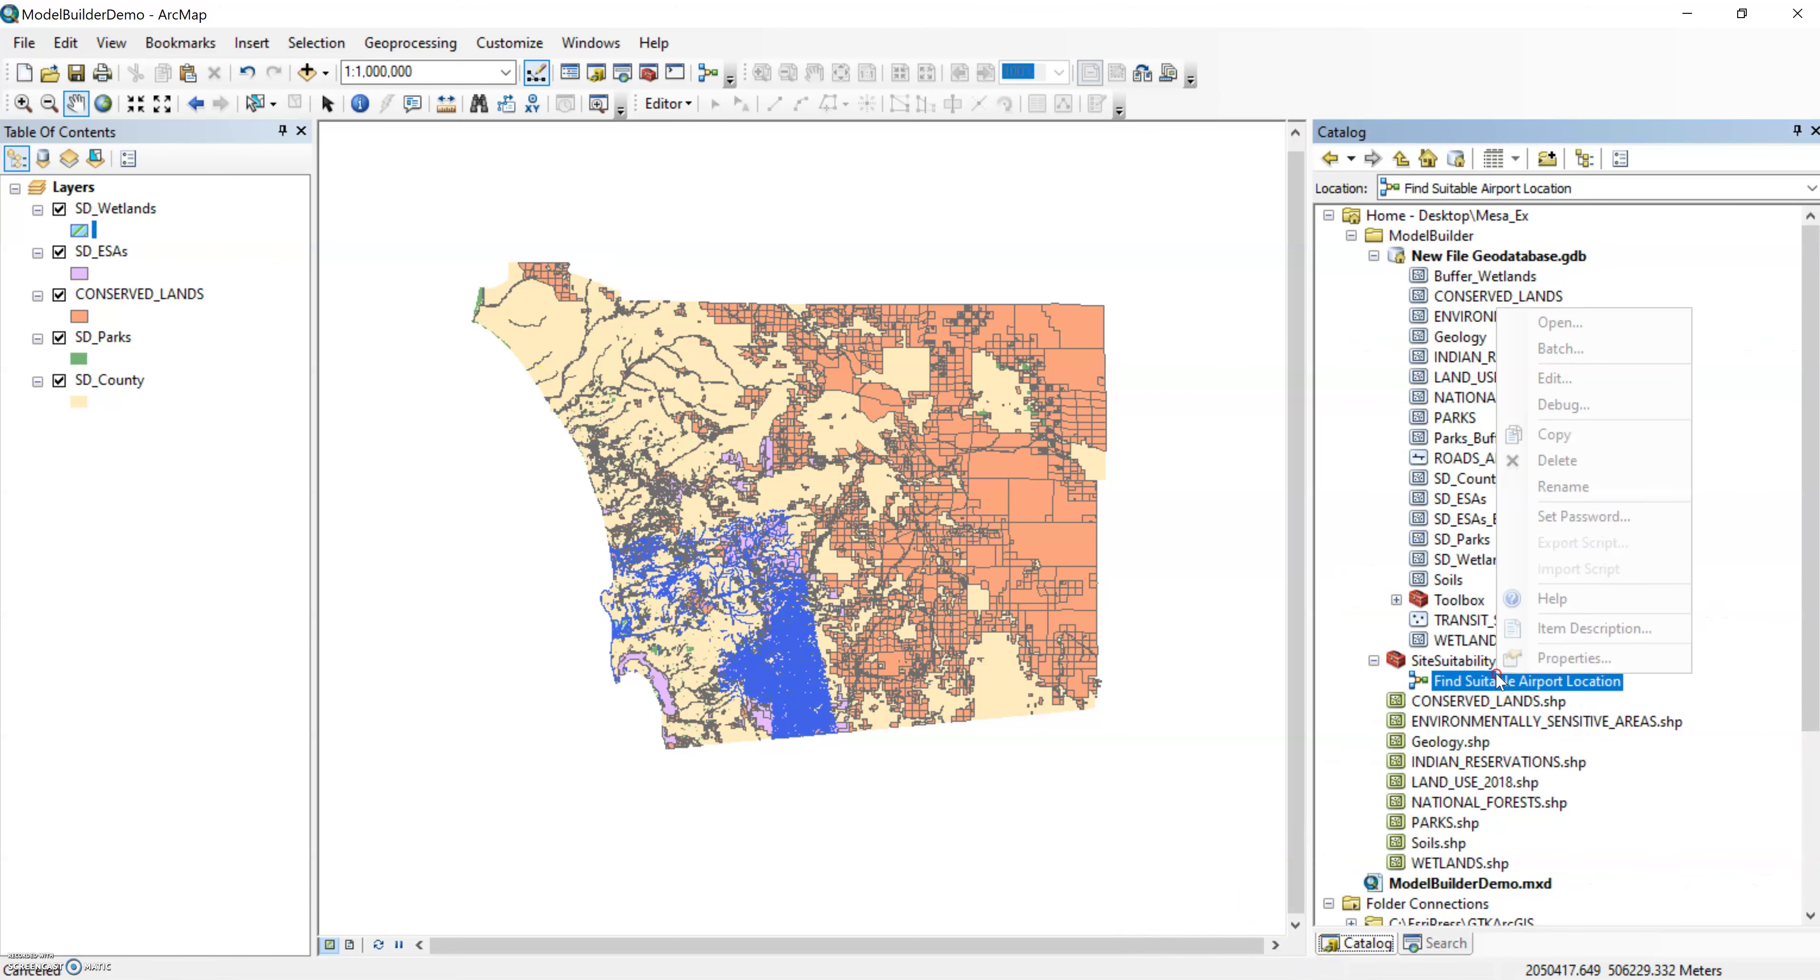
pyautogui.click(1553, 379)
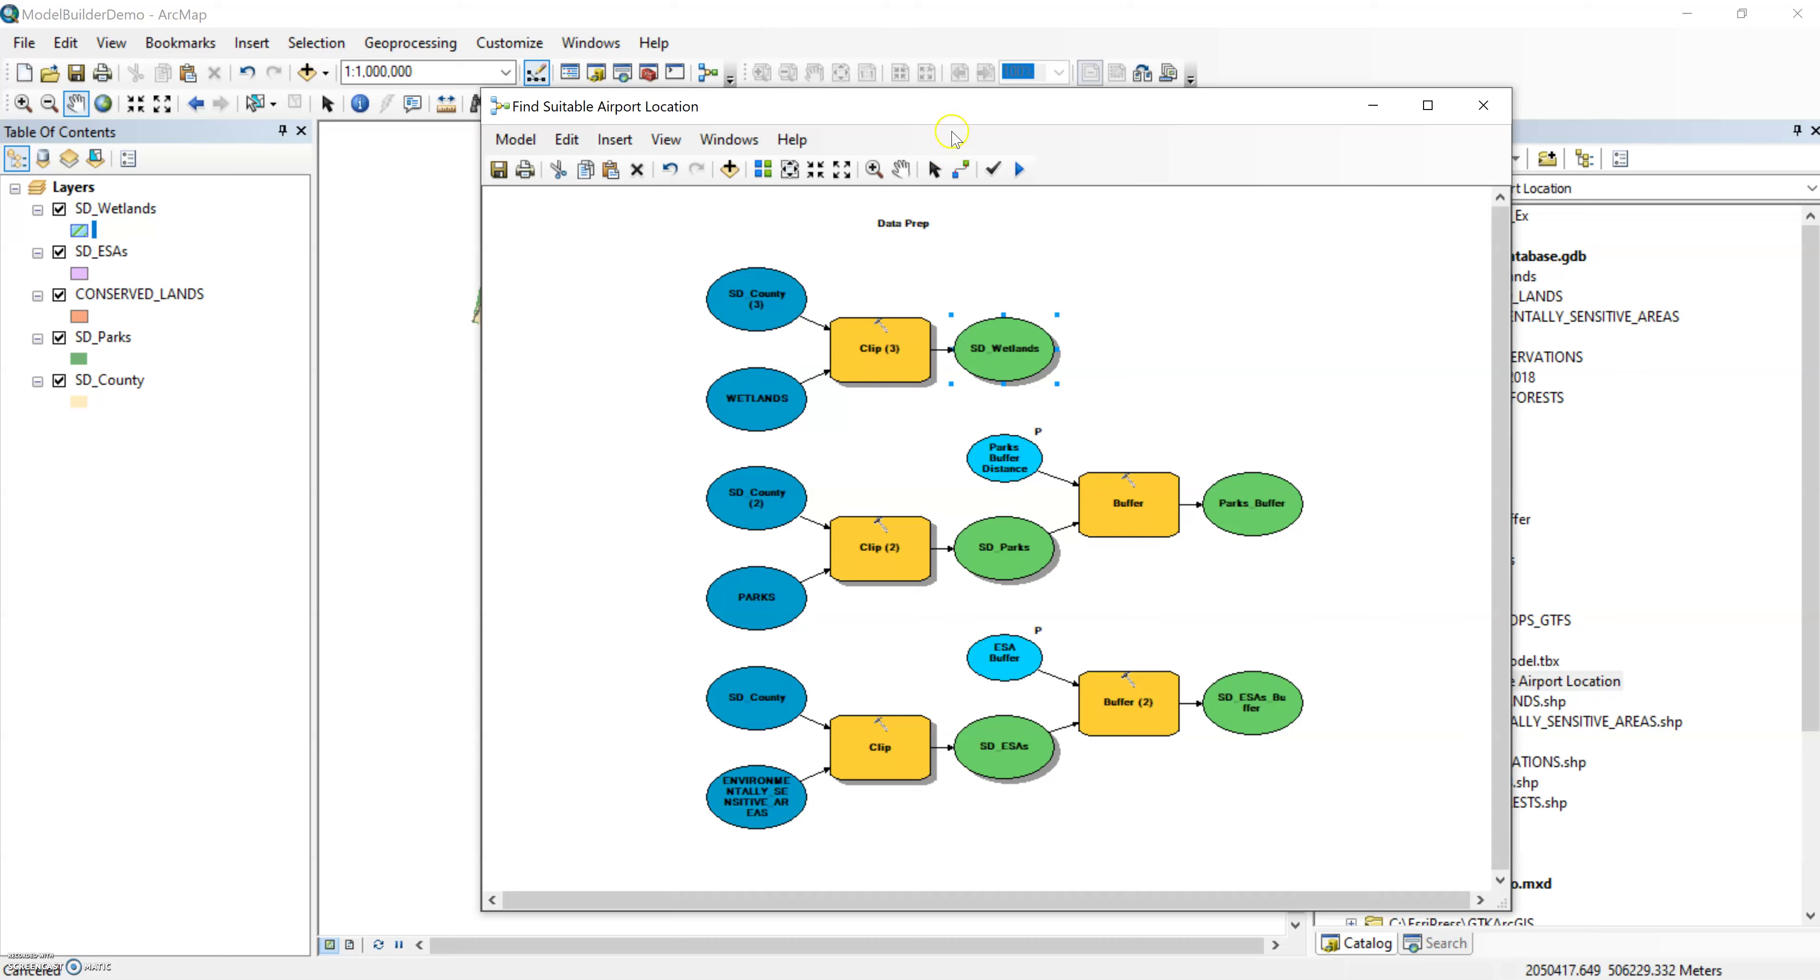
# - Enlarge the ESA Buffer Distance oval so its full label is visible
pyautogui.moveTo(971, 108); pyautogui.dragTo(770, 70)
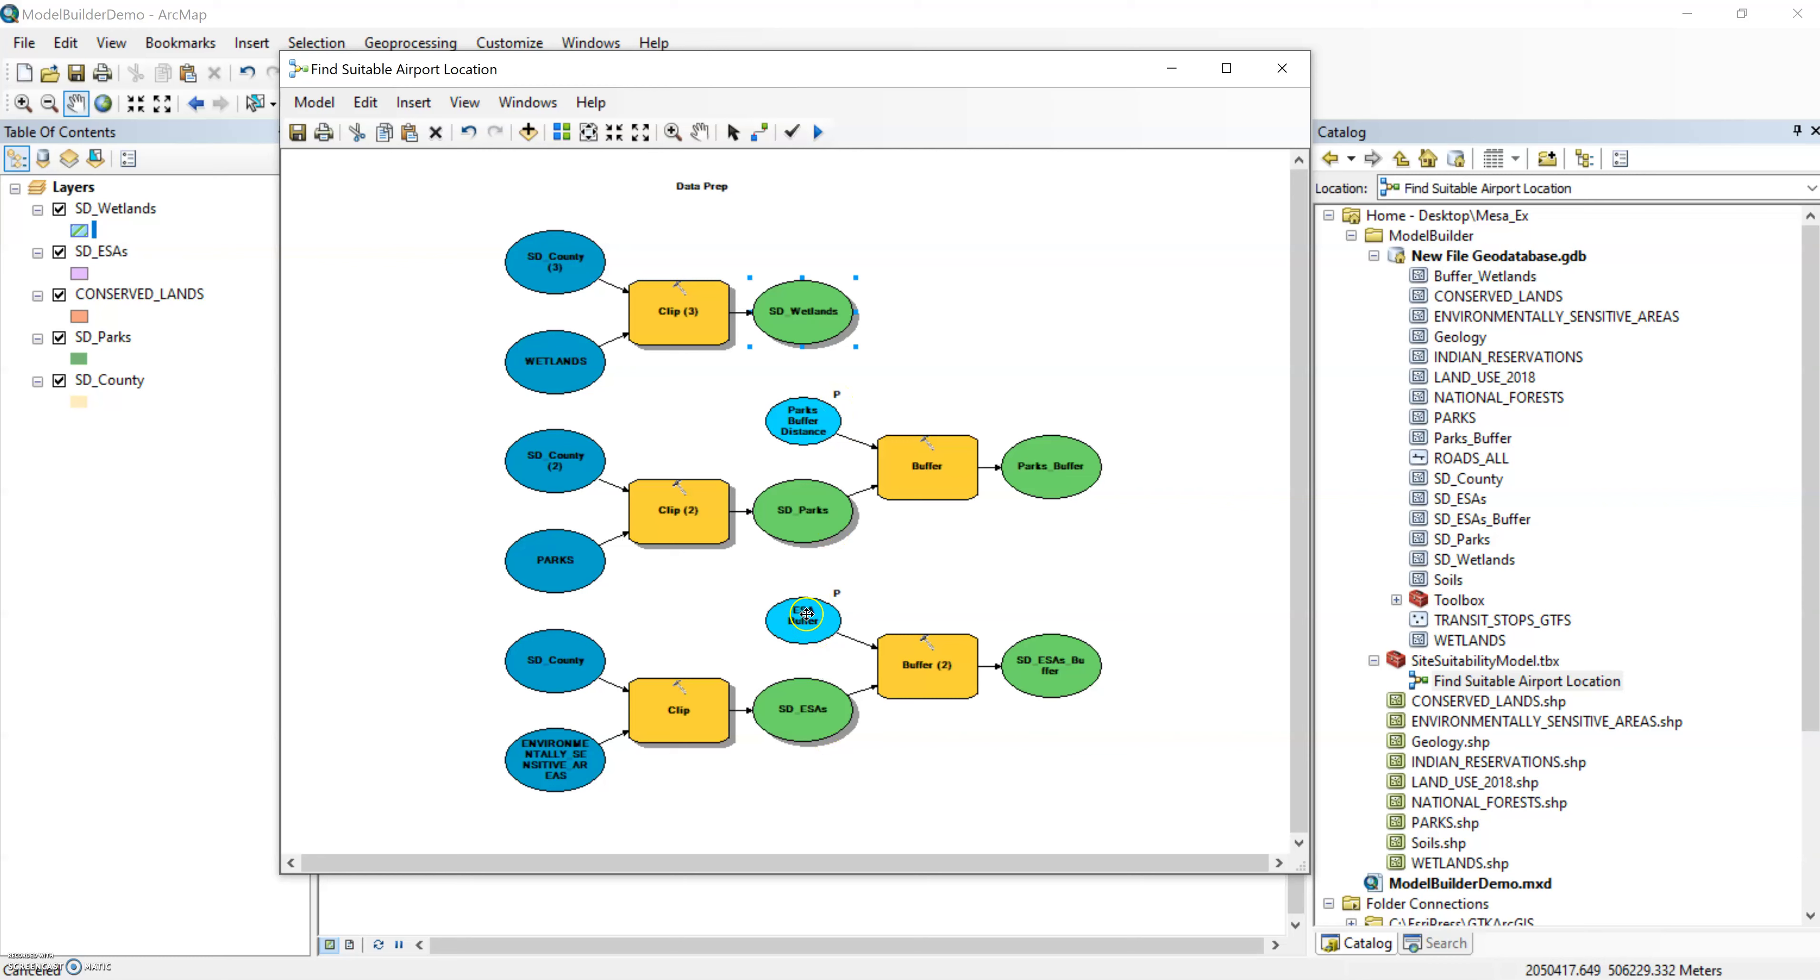
pyautogui.click(806, 614)
pyautogui.moveTo(763, 644); pyautogui.dragTo(760, 658)
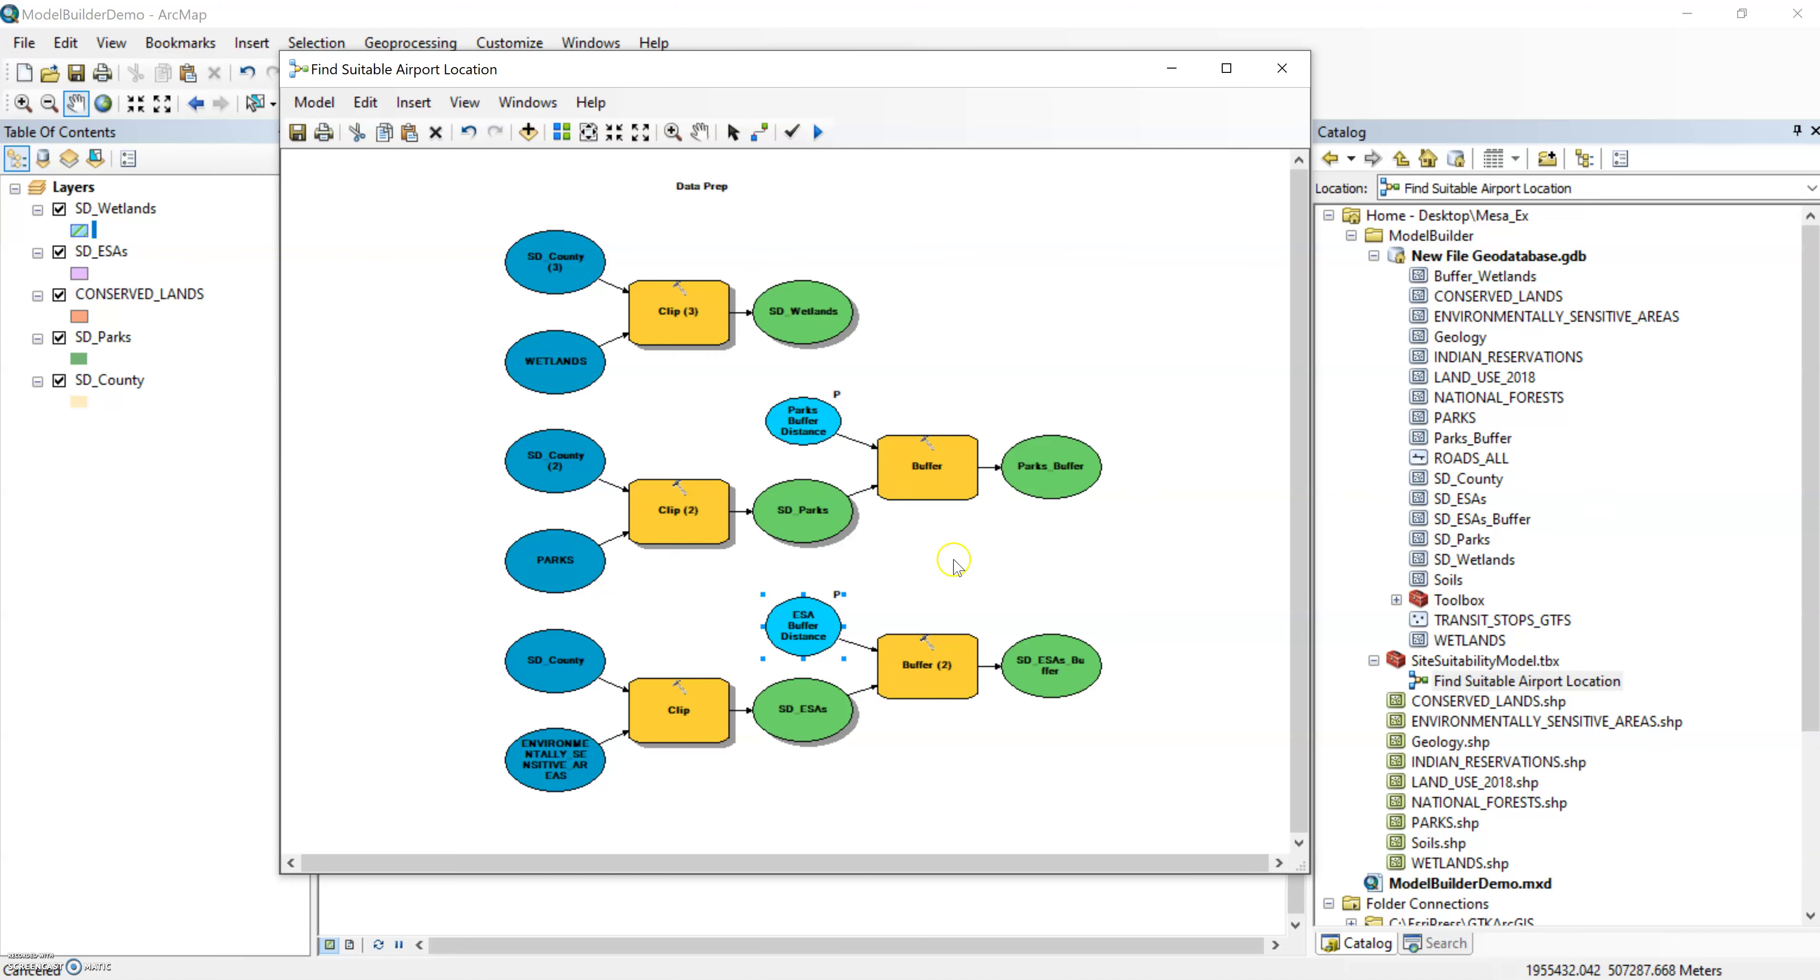
# - Add a Buffer tool to the model with SD_Wetlands as its input features
pyautogui.click(1422, 956)
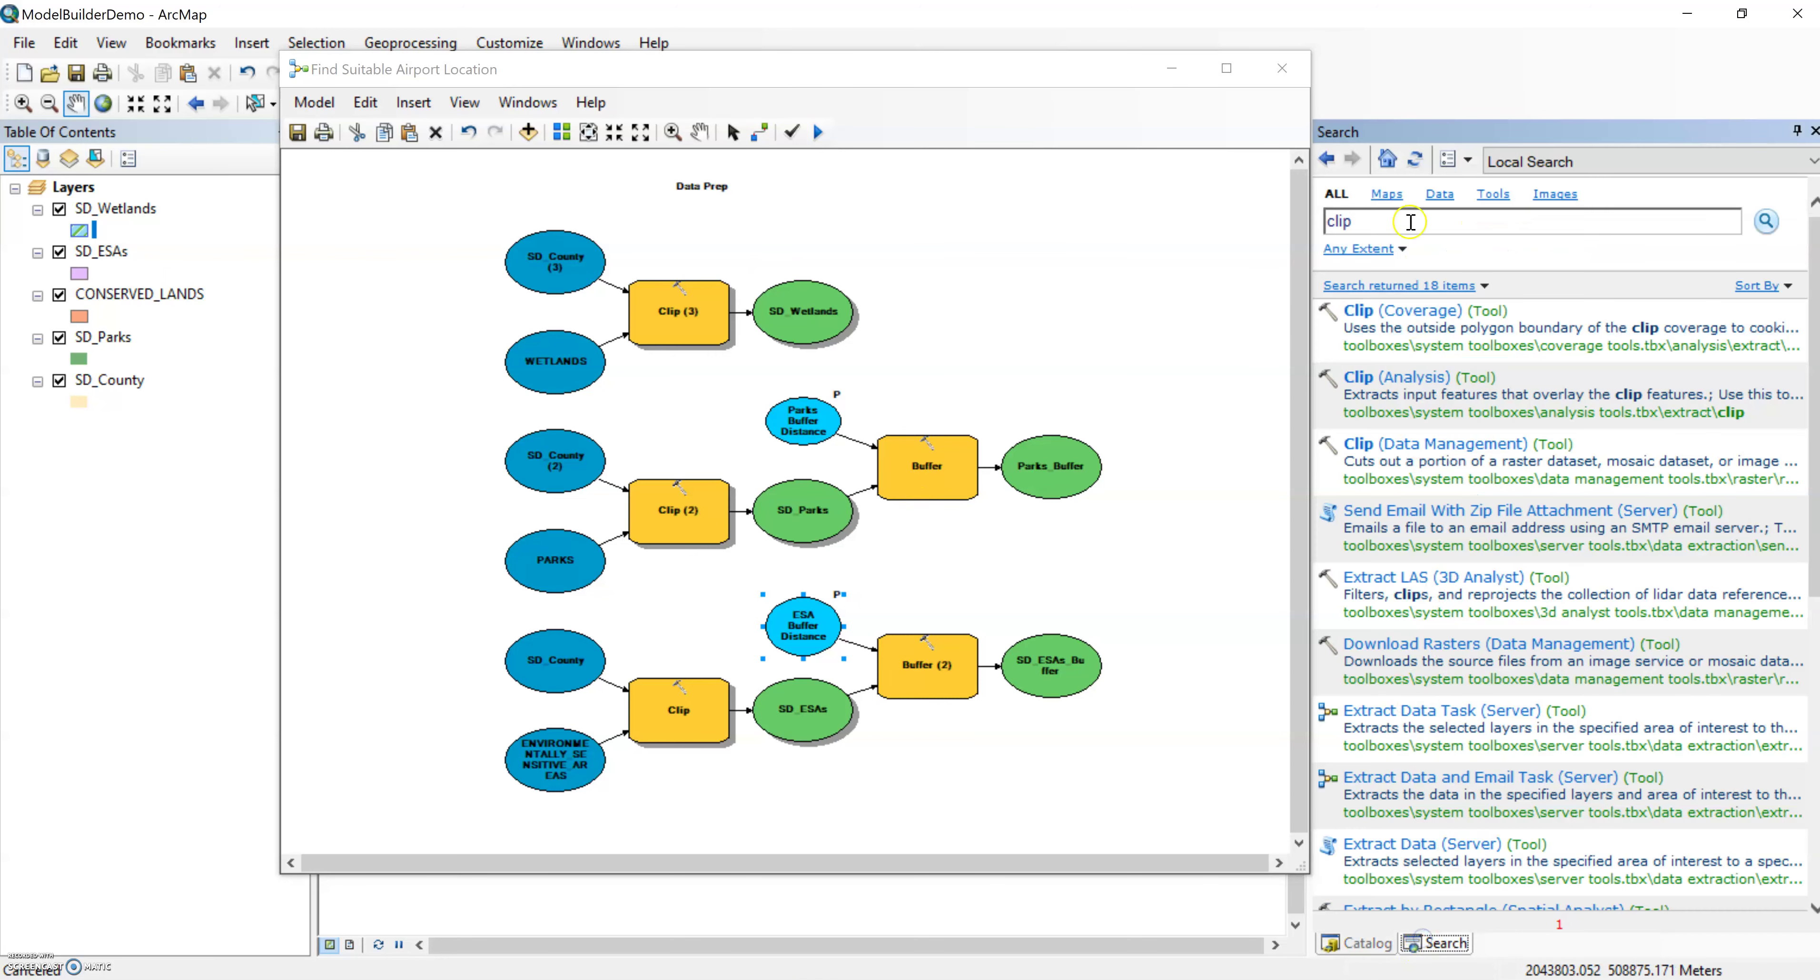
pyautogui.moveTo(1370, 221); pyautogui.dragTo(1246, 212)
pyautogui.write('buffer')
pyautogui.press('Return')
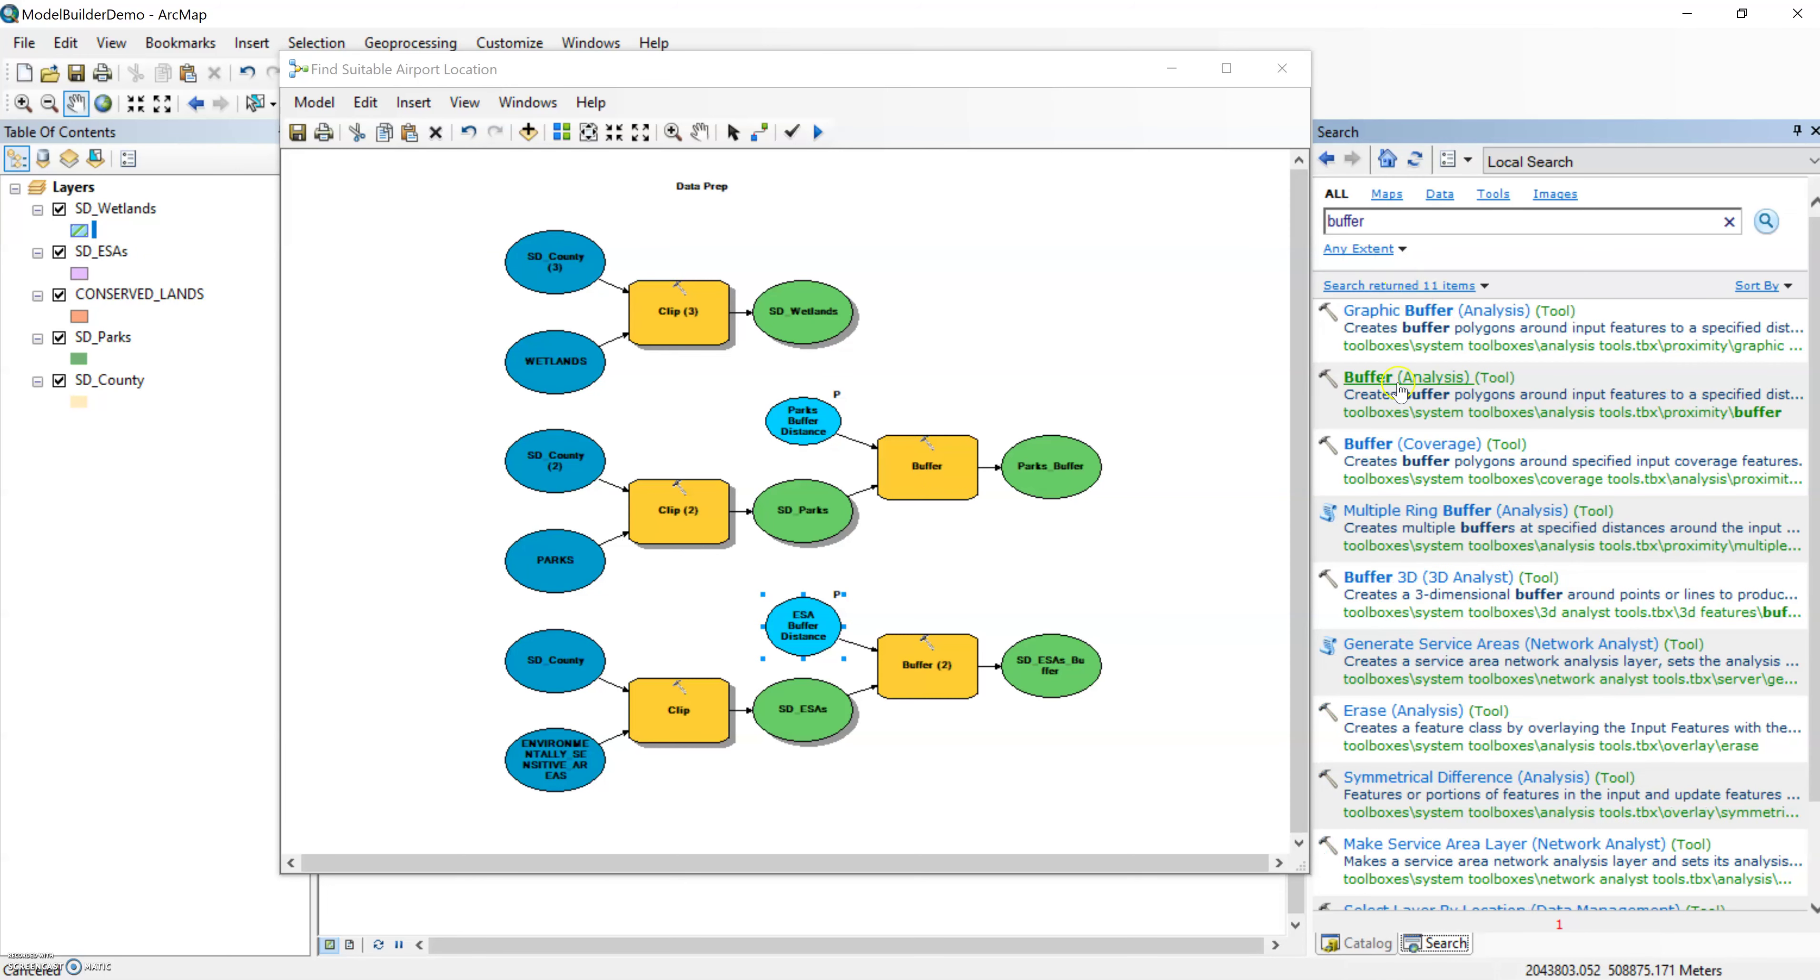
pyautogui.moveTo(1406, 378); pyautogui.dragTo(958, 318)
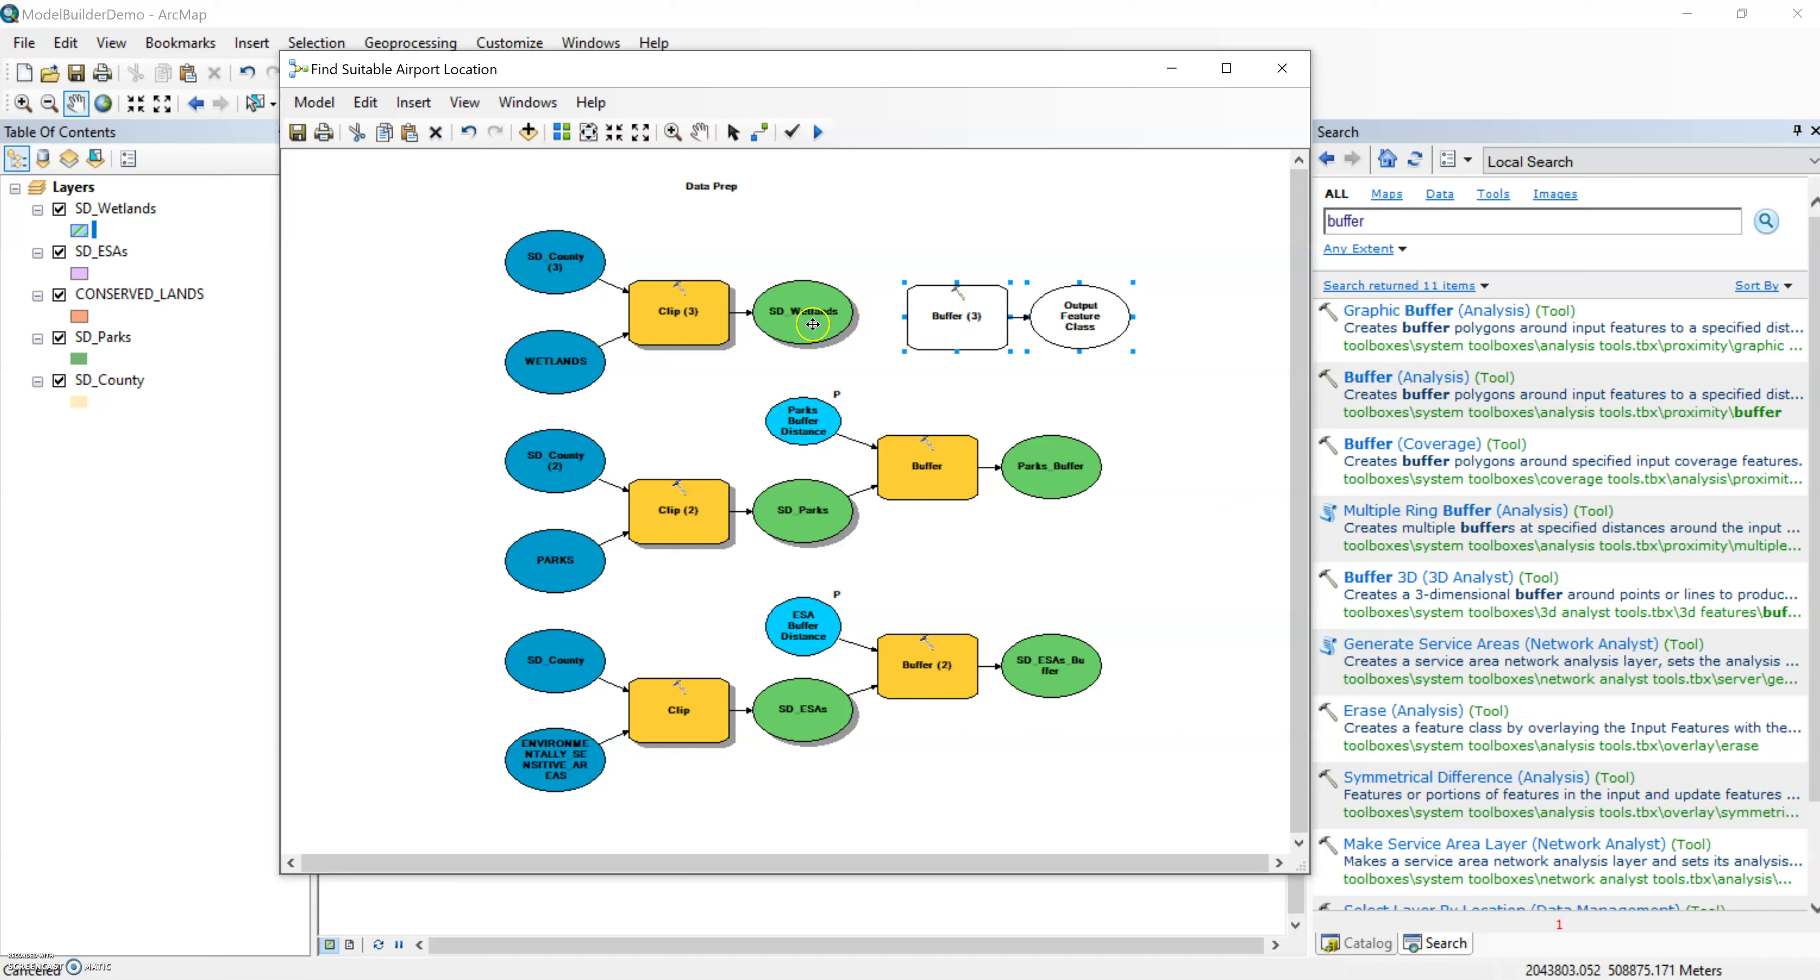
pyautogui.click(764, 130)
pyautogui.click(823, 297)
pyautogui.click(963, 318)
pyautogui.click(982, 332)
# - Set Buffer (3) to output Wetlands_Buffer at 0.5 Miles with Dissolve Type ALL
pyautogui.doubleClick(937, 325)
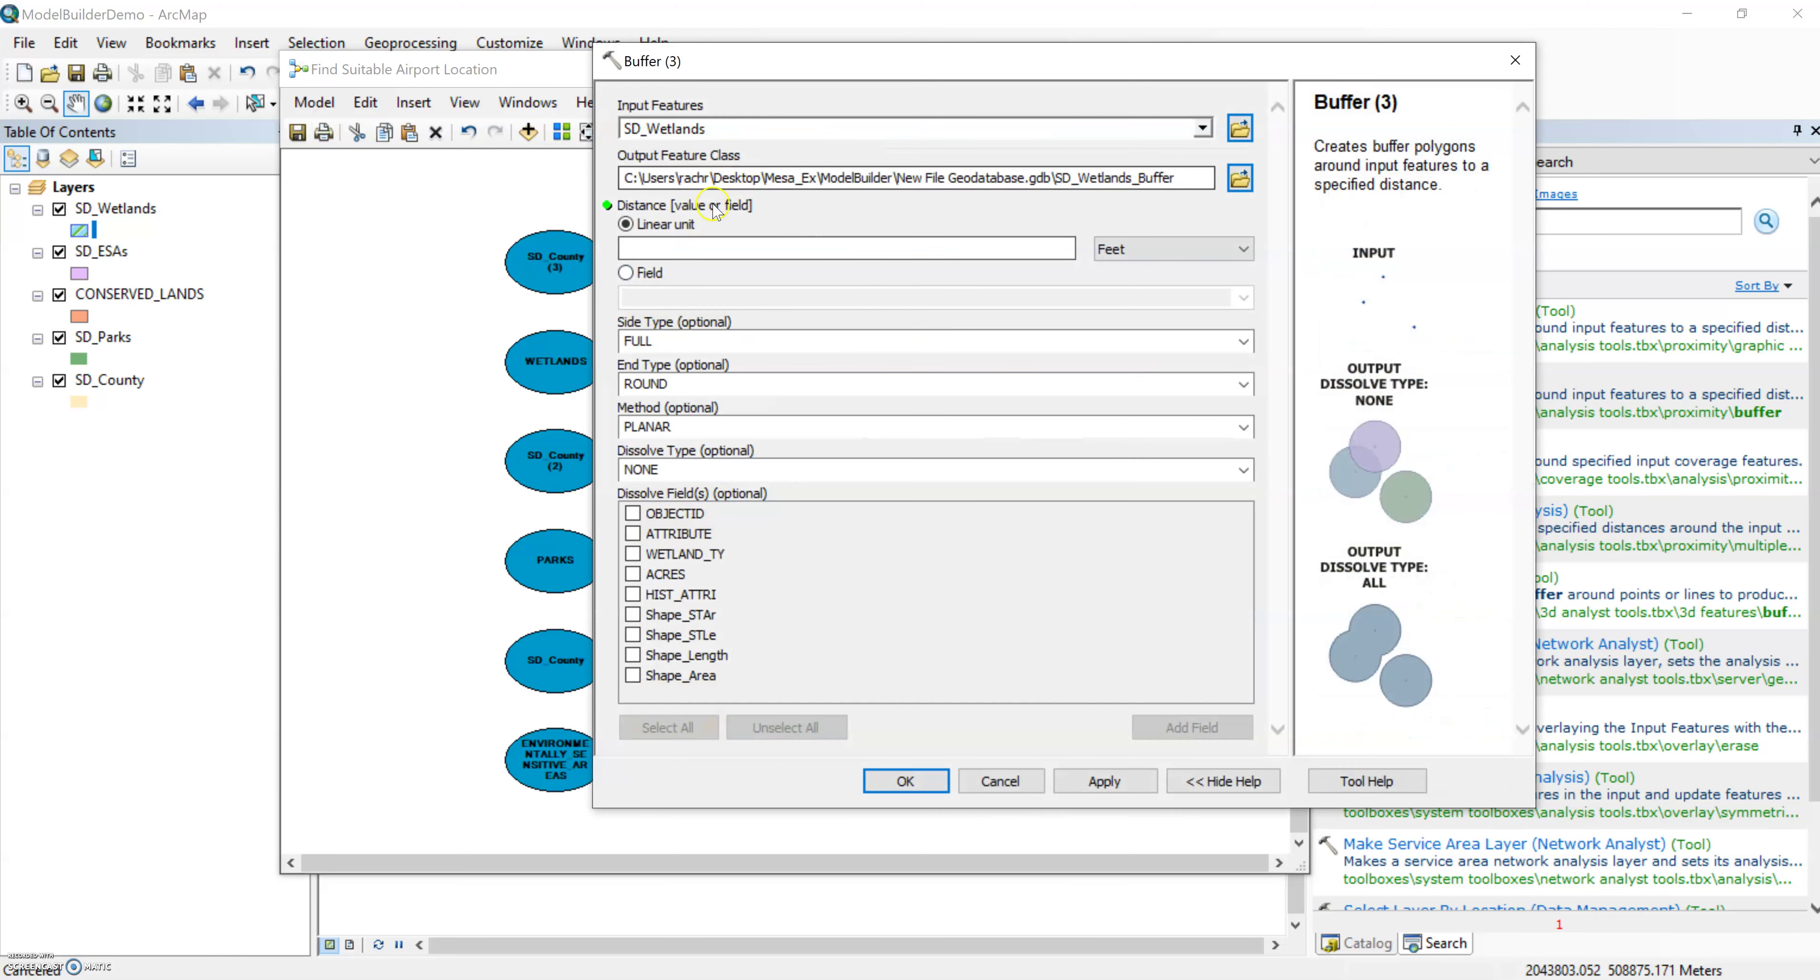
pyautogui.moveTo(1177, 178); pyautogui.dragTo(1071, 189)
pyautogui.moveTo(1106, 61); pyautogui.dragTo(1500, 223)
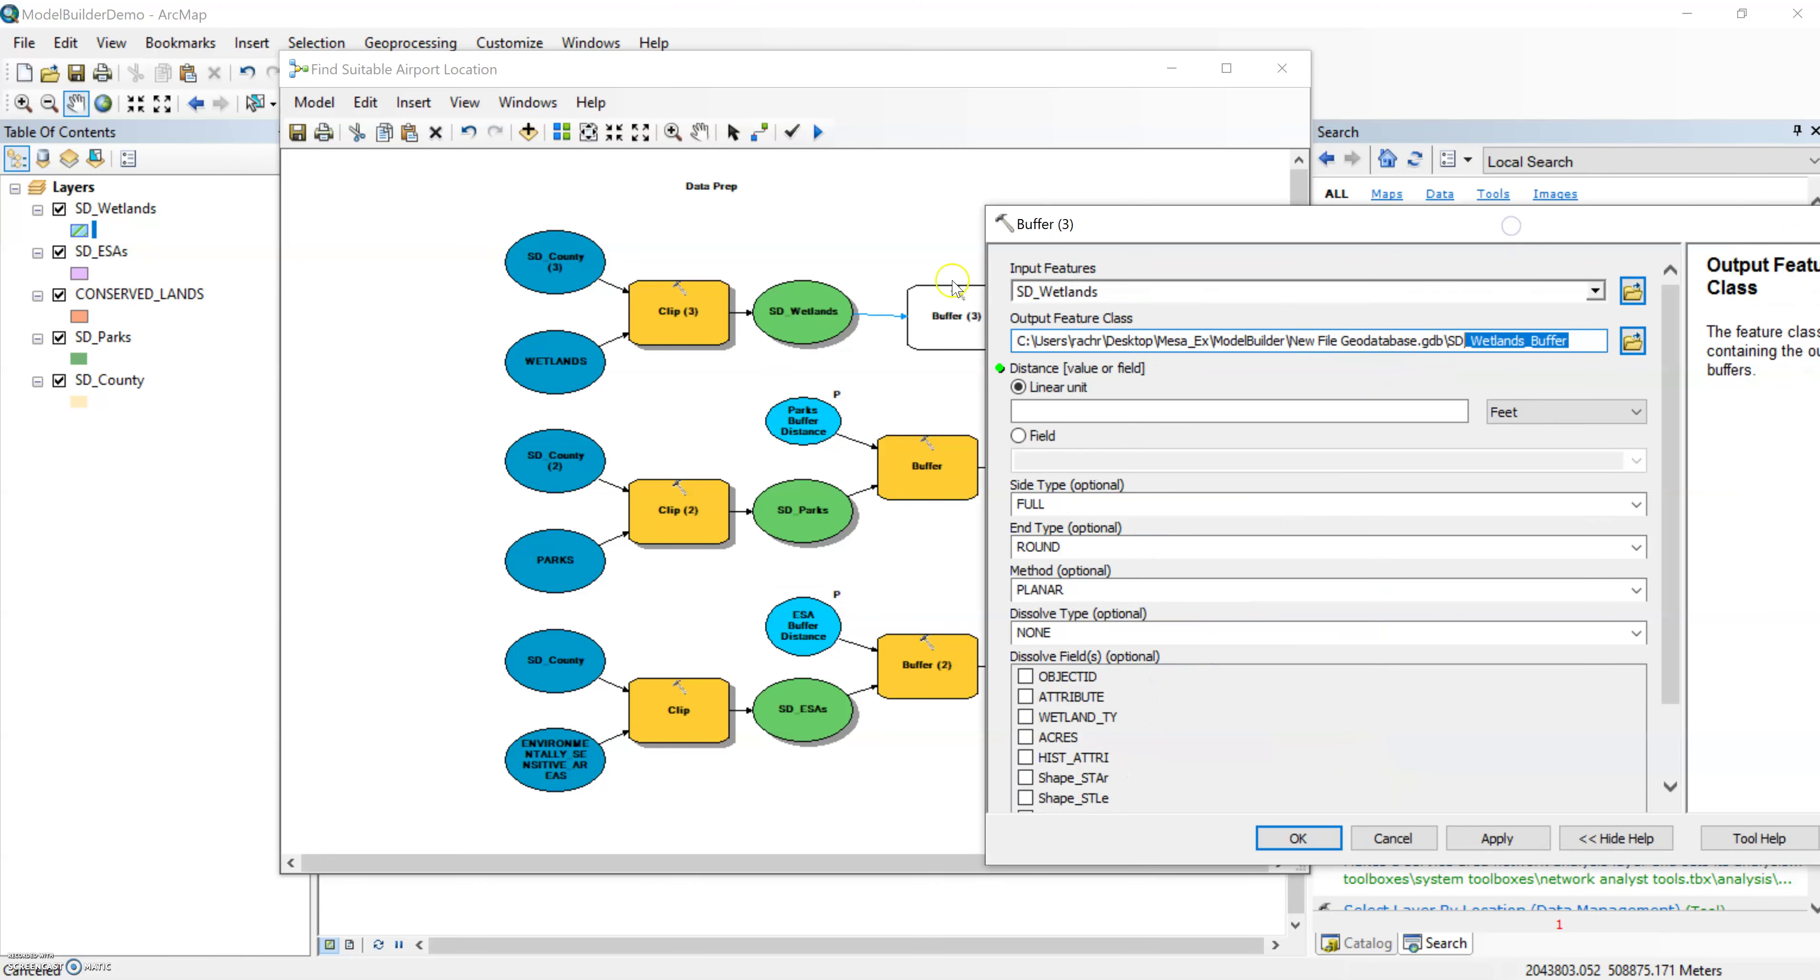
pyautogui.click(1045, 290)
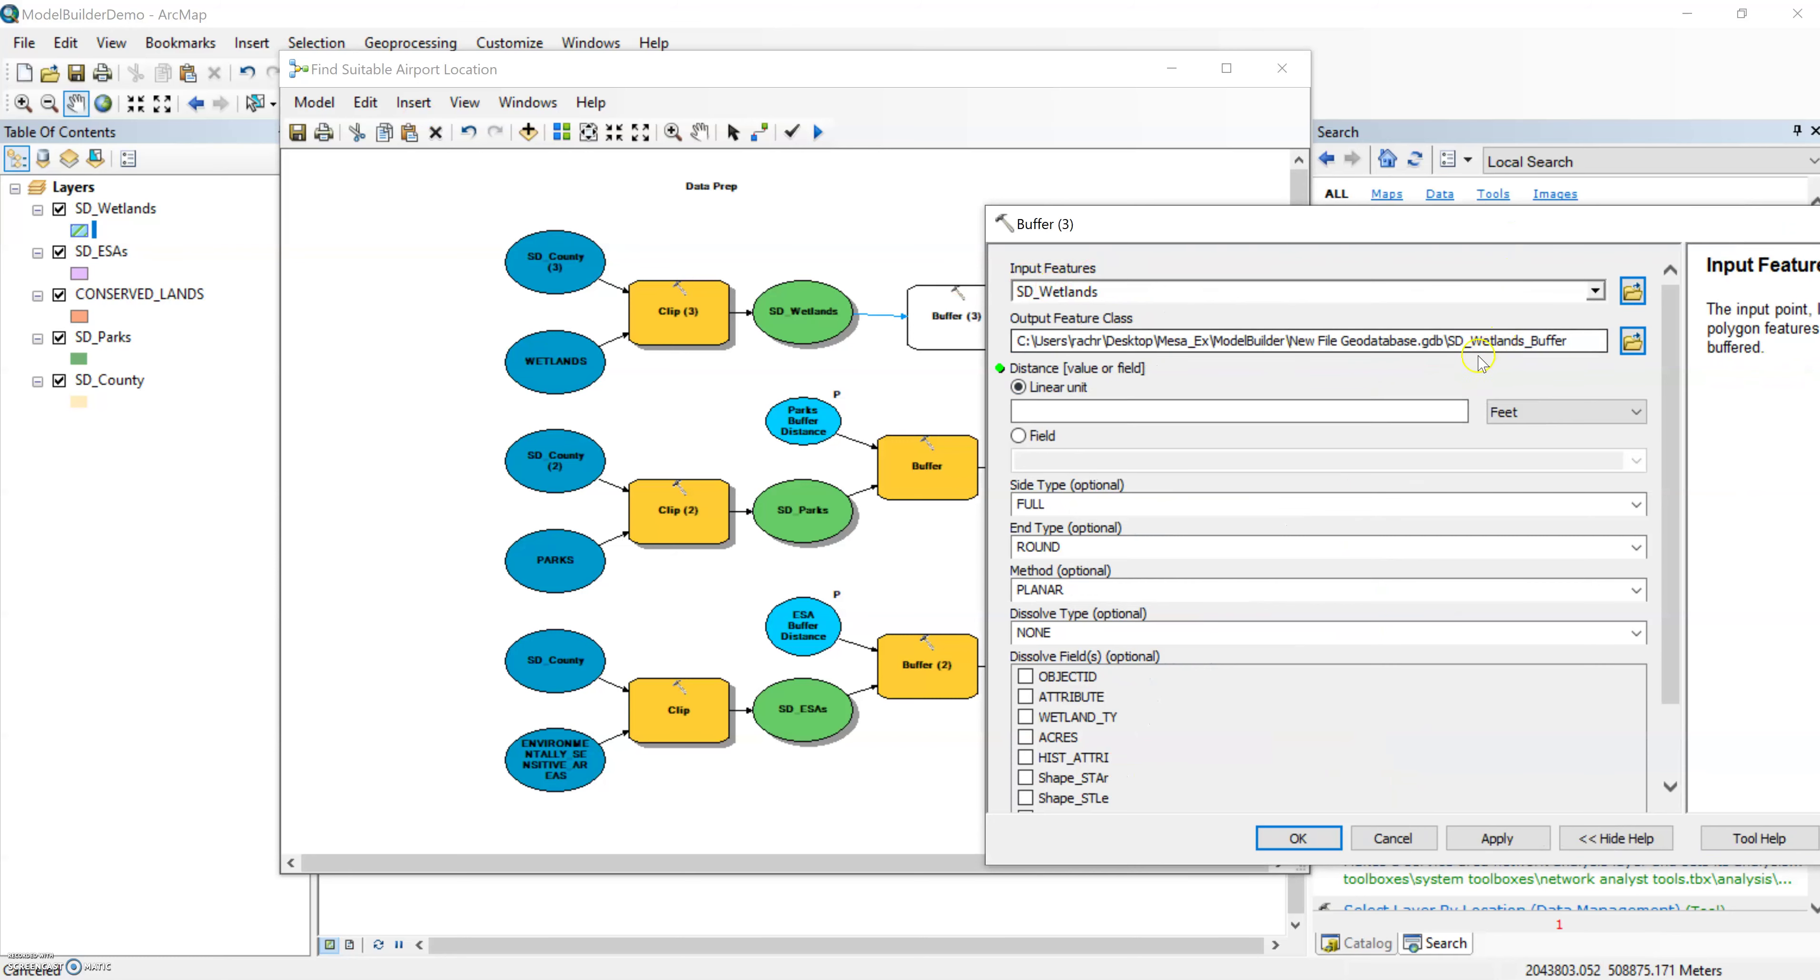
pyautogui.moveTo(1448, 340); pyautogui.dragTo(1470, 344)
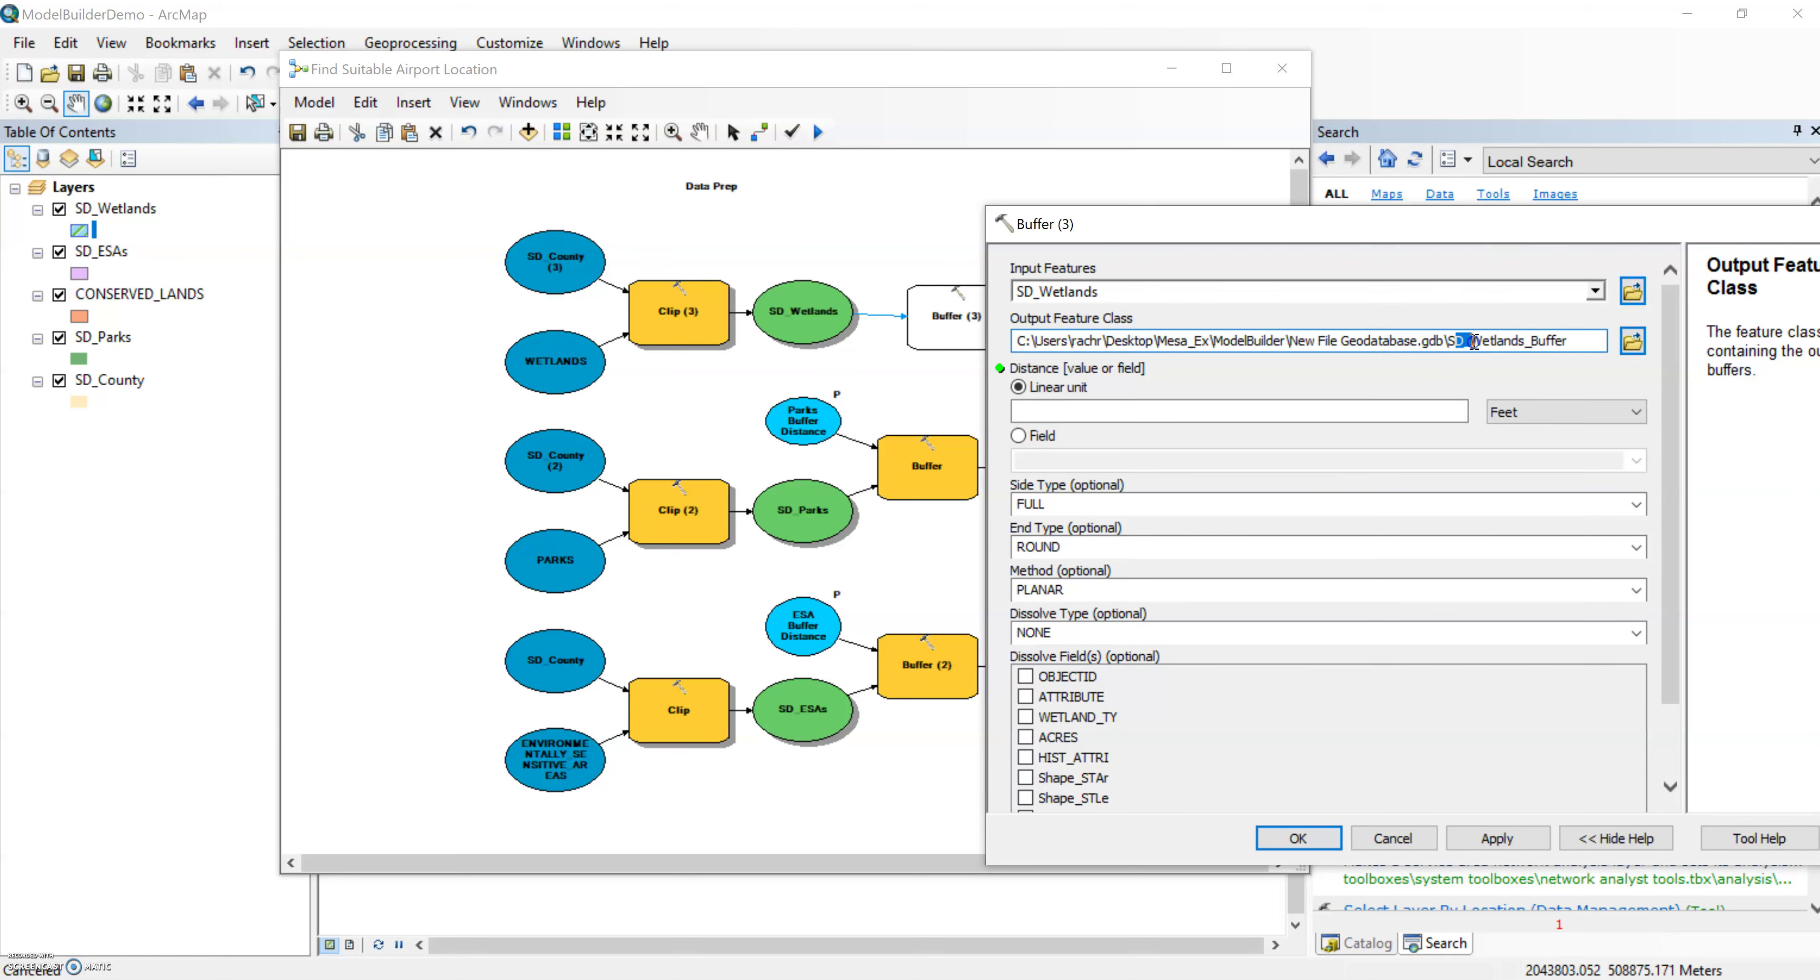
pyautogui.press('BackSpace')
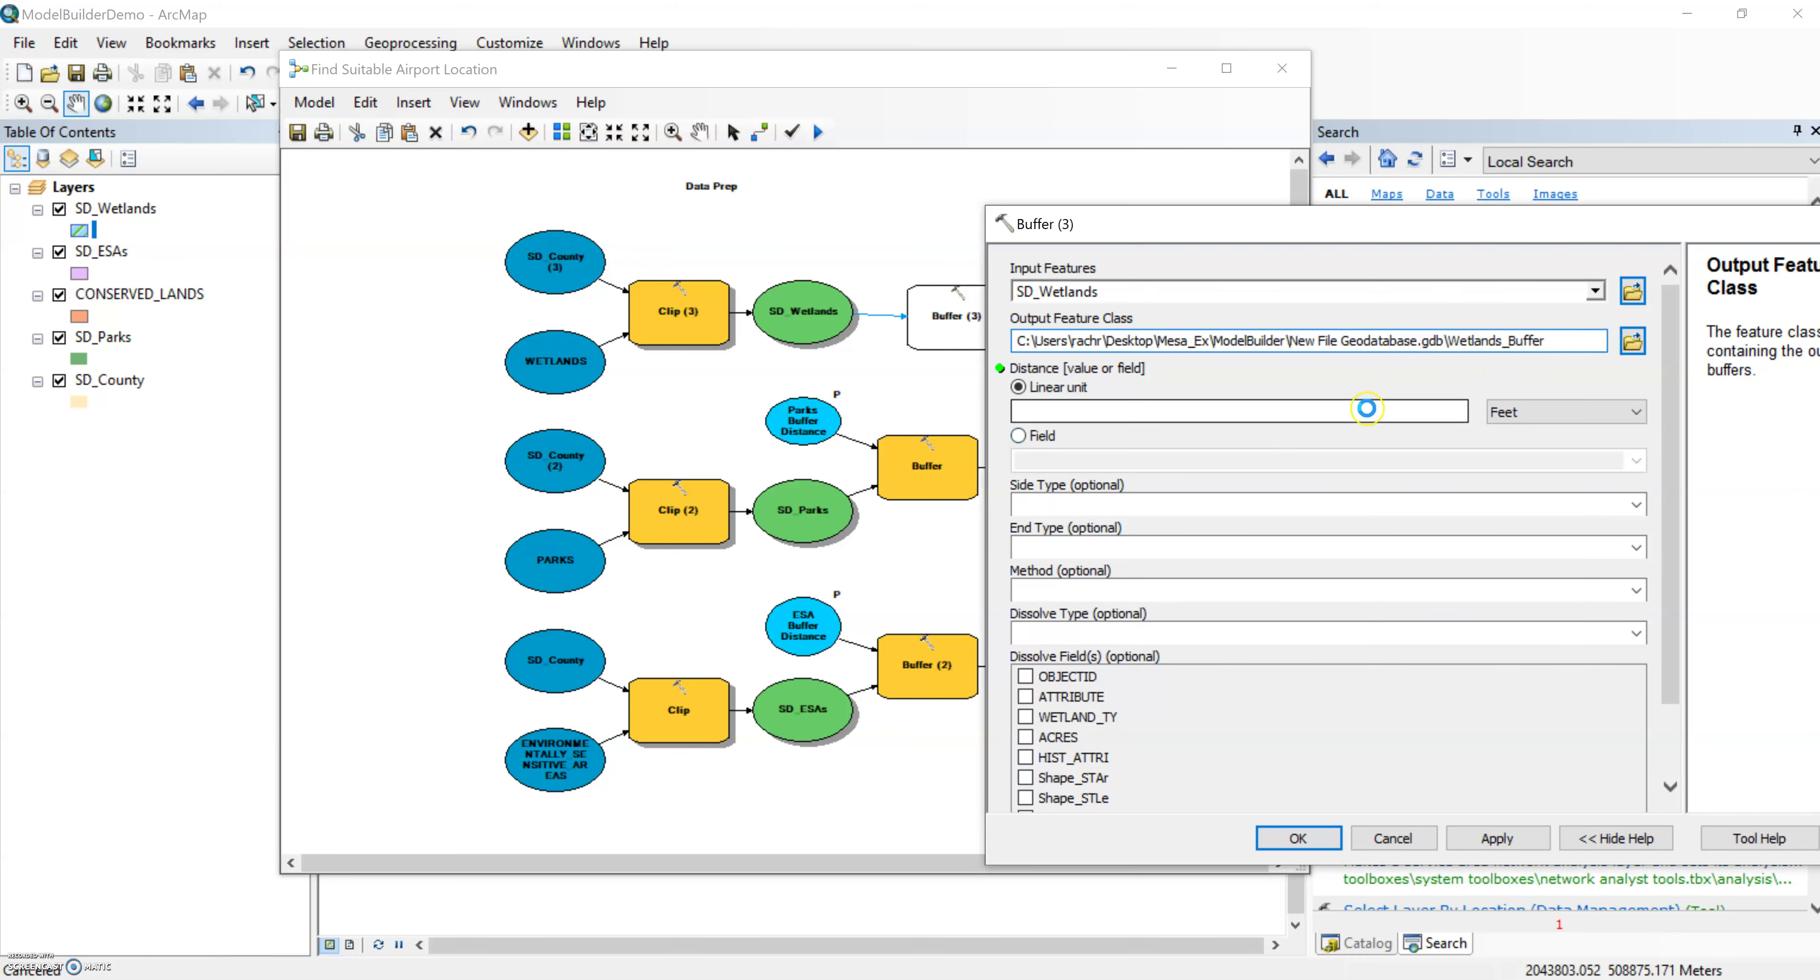
pyautogui.click(1369, 408)
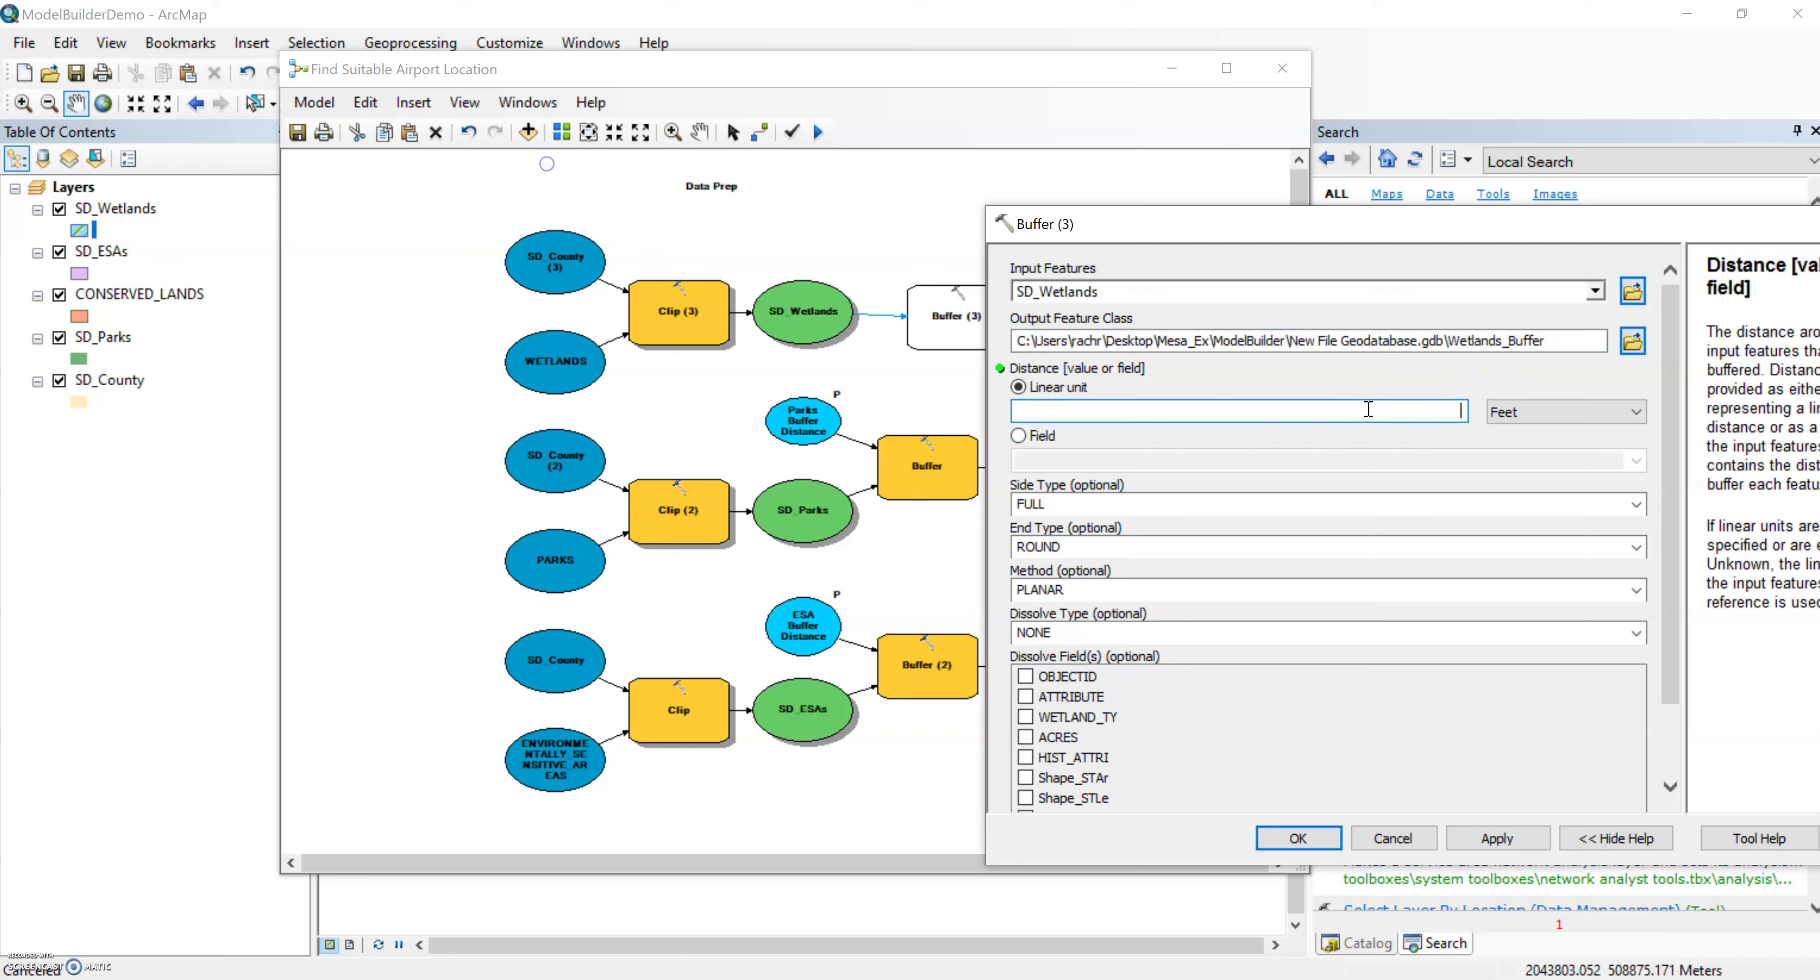
pyautogui.click(1573, 422)
pyautogui.click(1558, 541)
pyautogui.click(1520, 635)
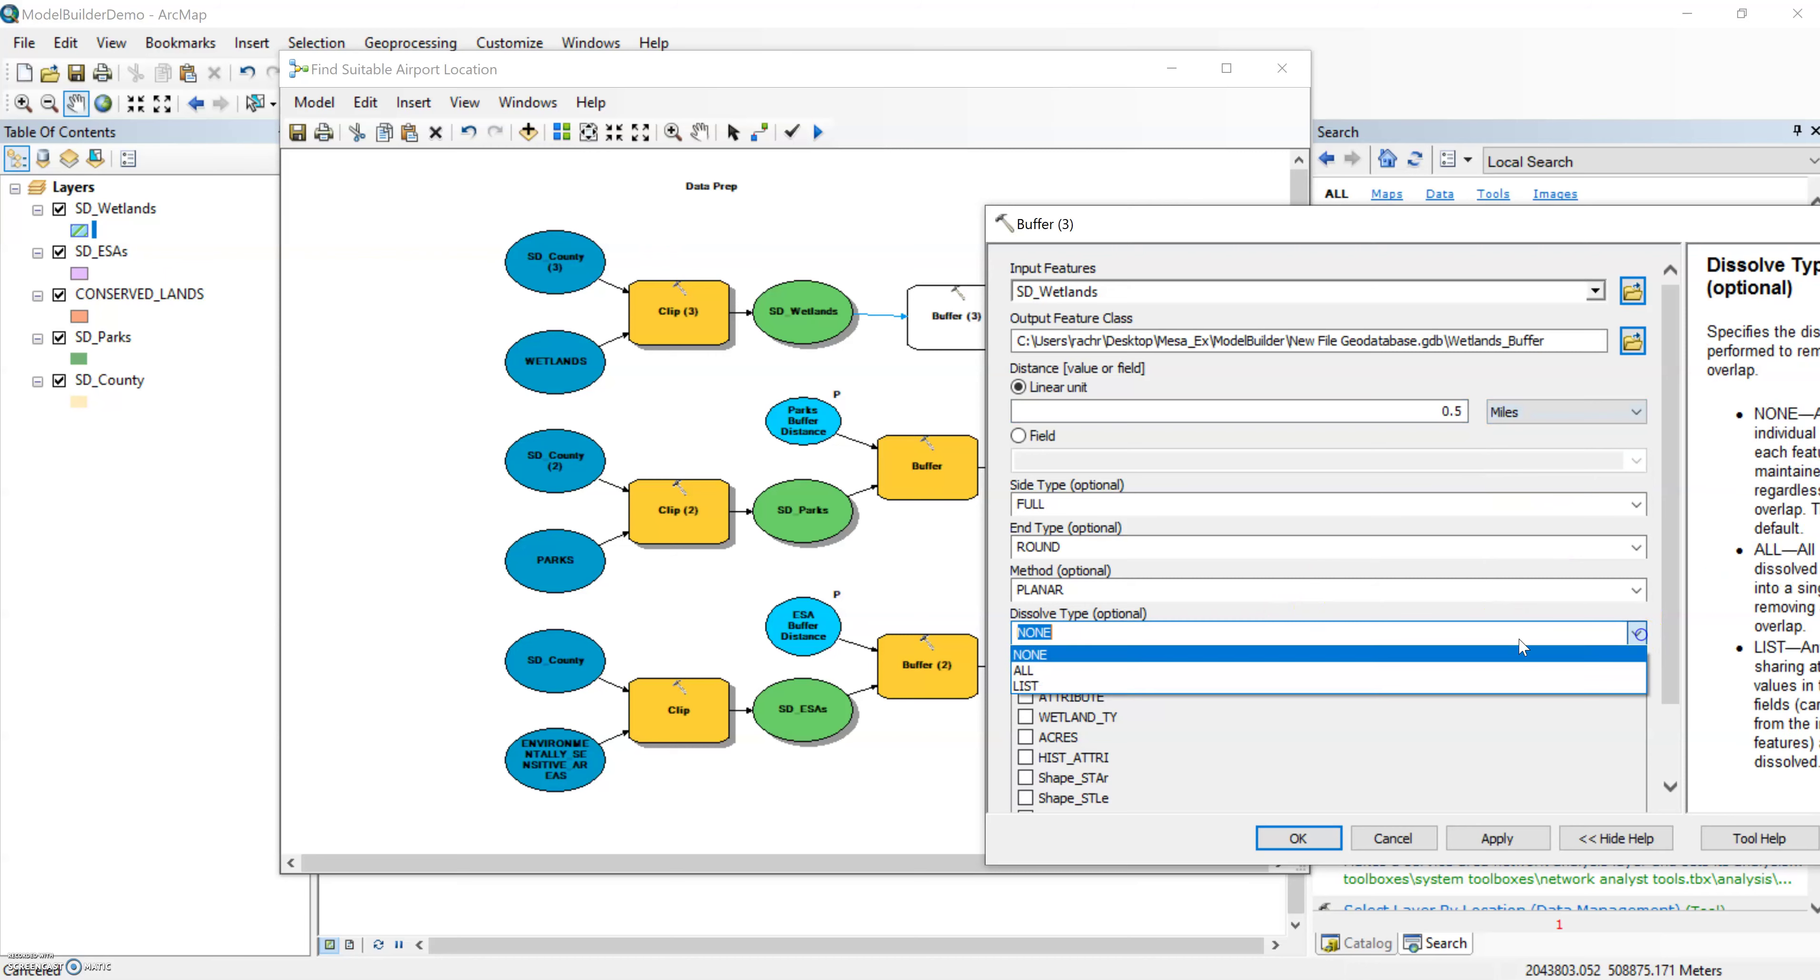
pyautogui.click(1289, 670)
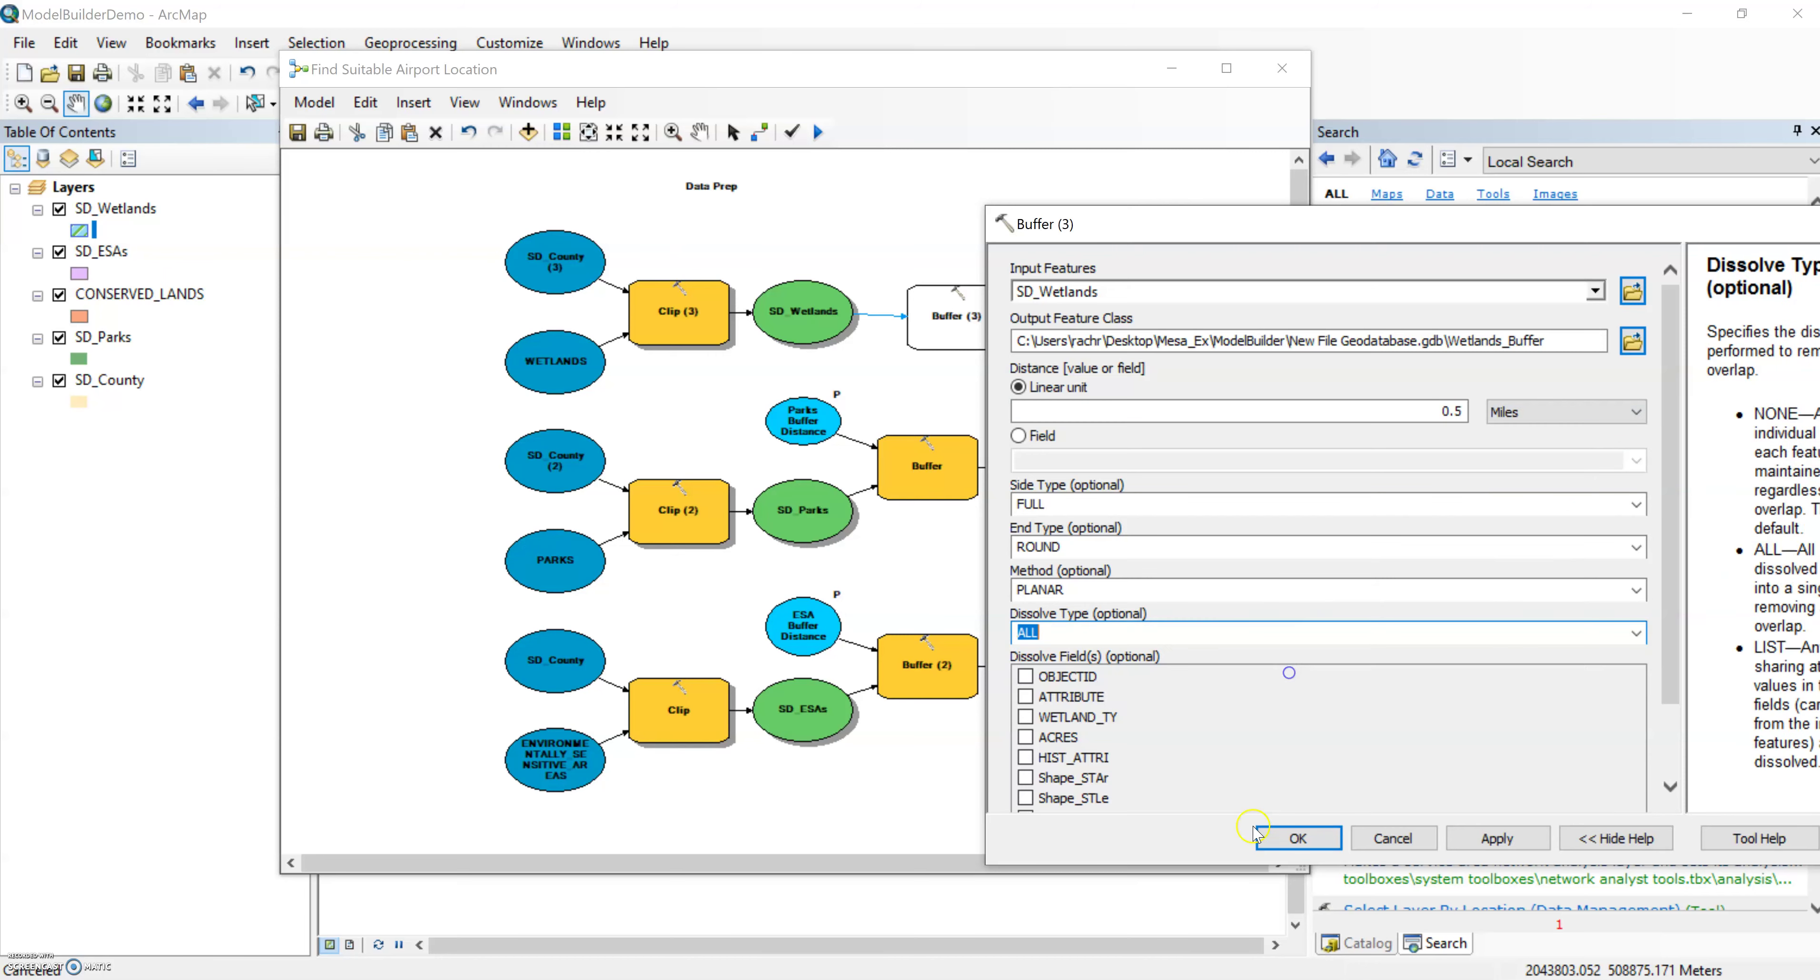
pyautogui.click(1293, 838)
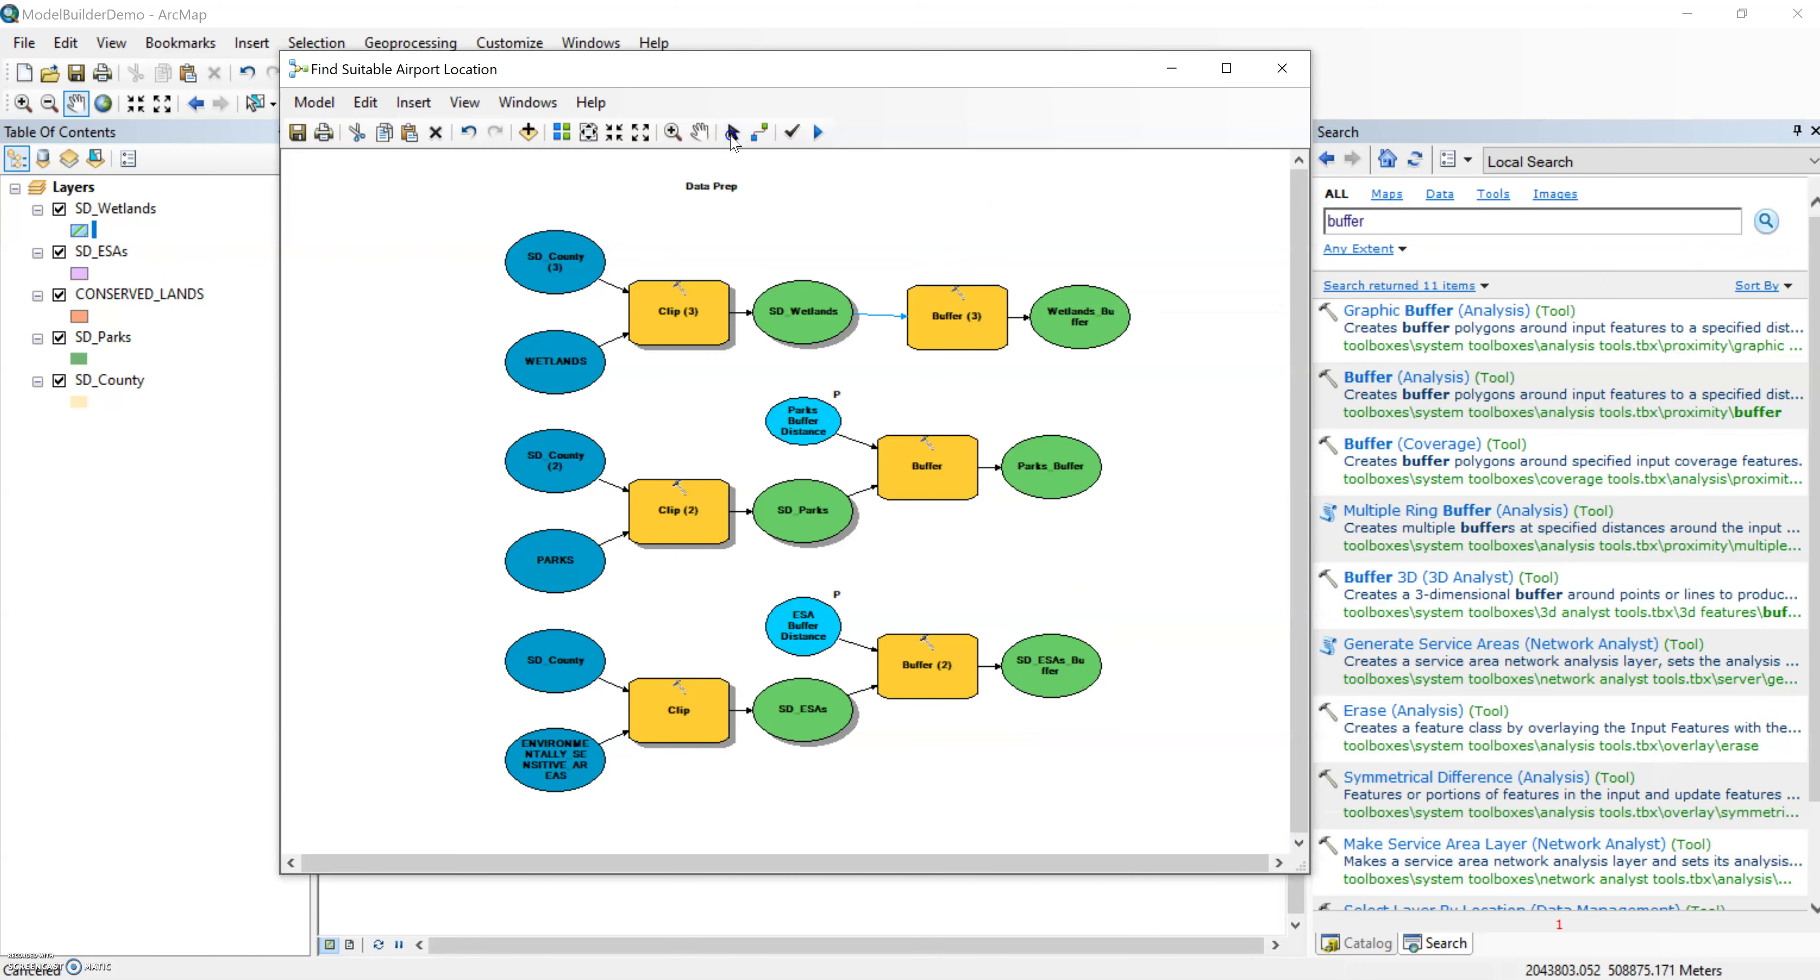
# - Create a Distance variable from Buffer (3), then delete it
pyautogui.click(986, 383)
pyautogui.moveTo(948, 307)
pyautogui.moveTo(794, 418)
pyautogui.moveTo(810, 330)
pyautogui.rightClick(938, 339)
pyautogui.moveTo(1020, 436)
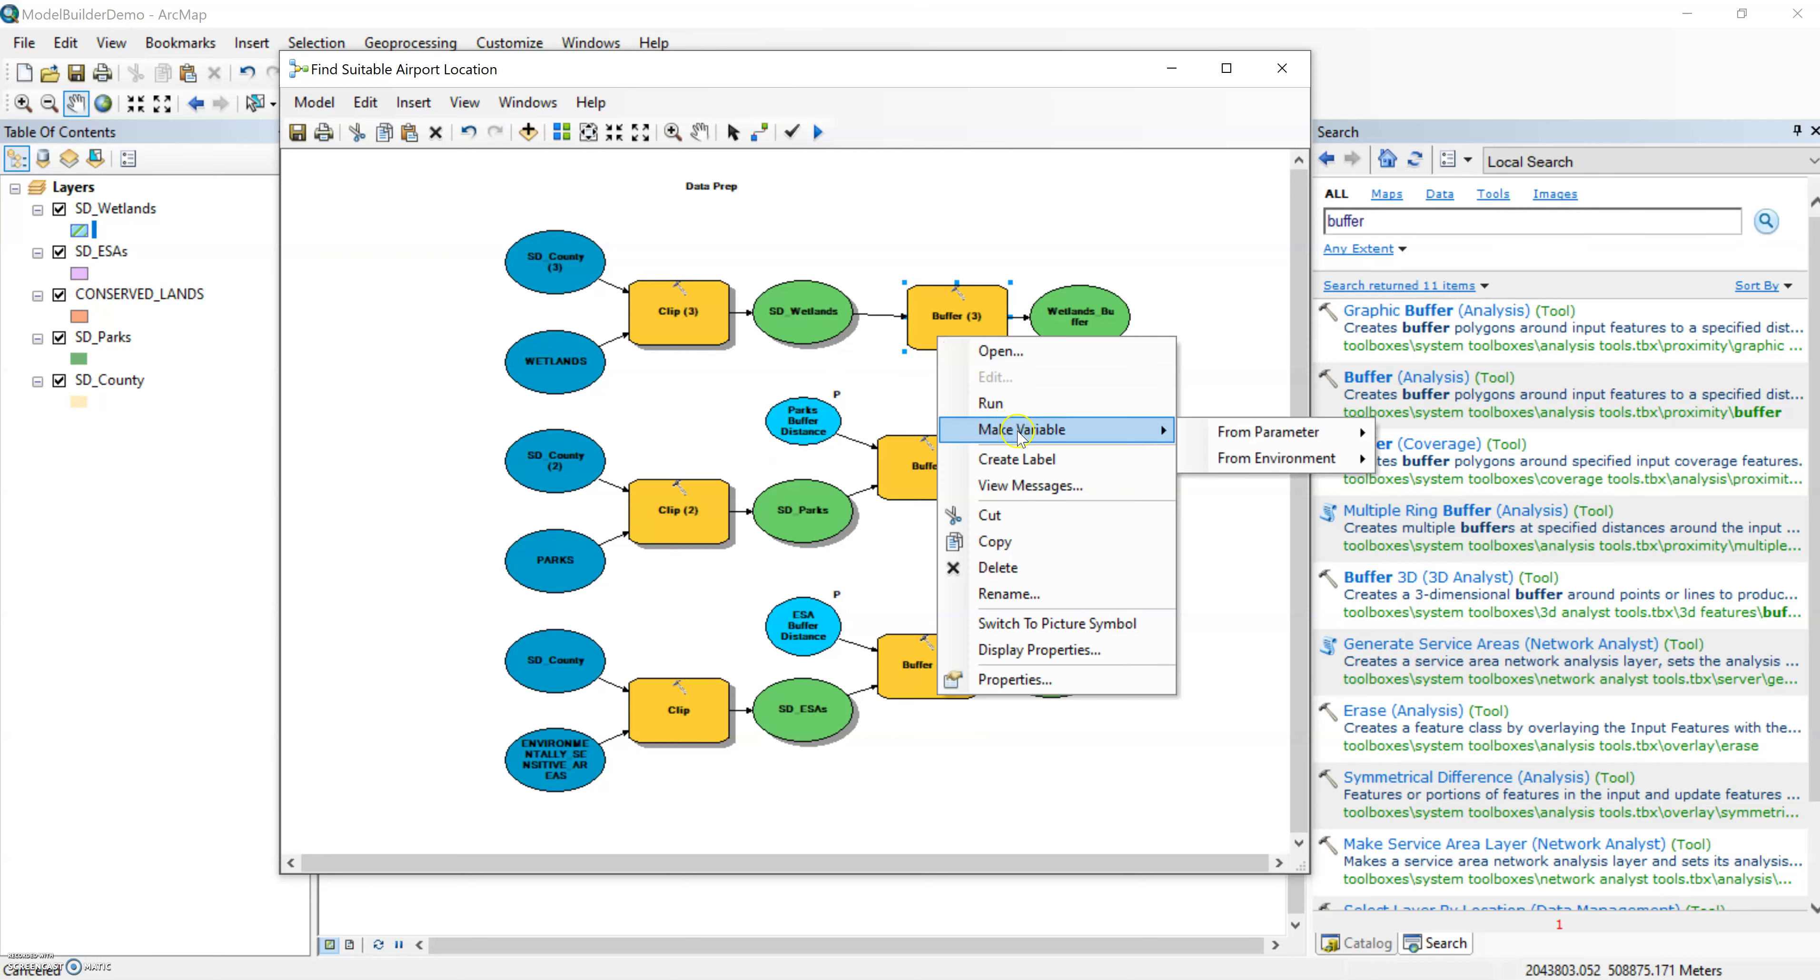
pyautogui.moveTo(1279, 437)
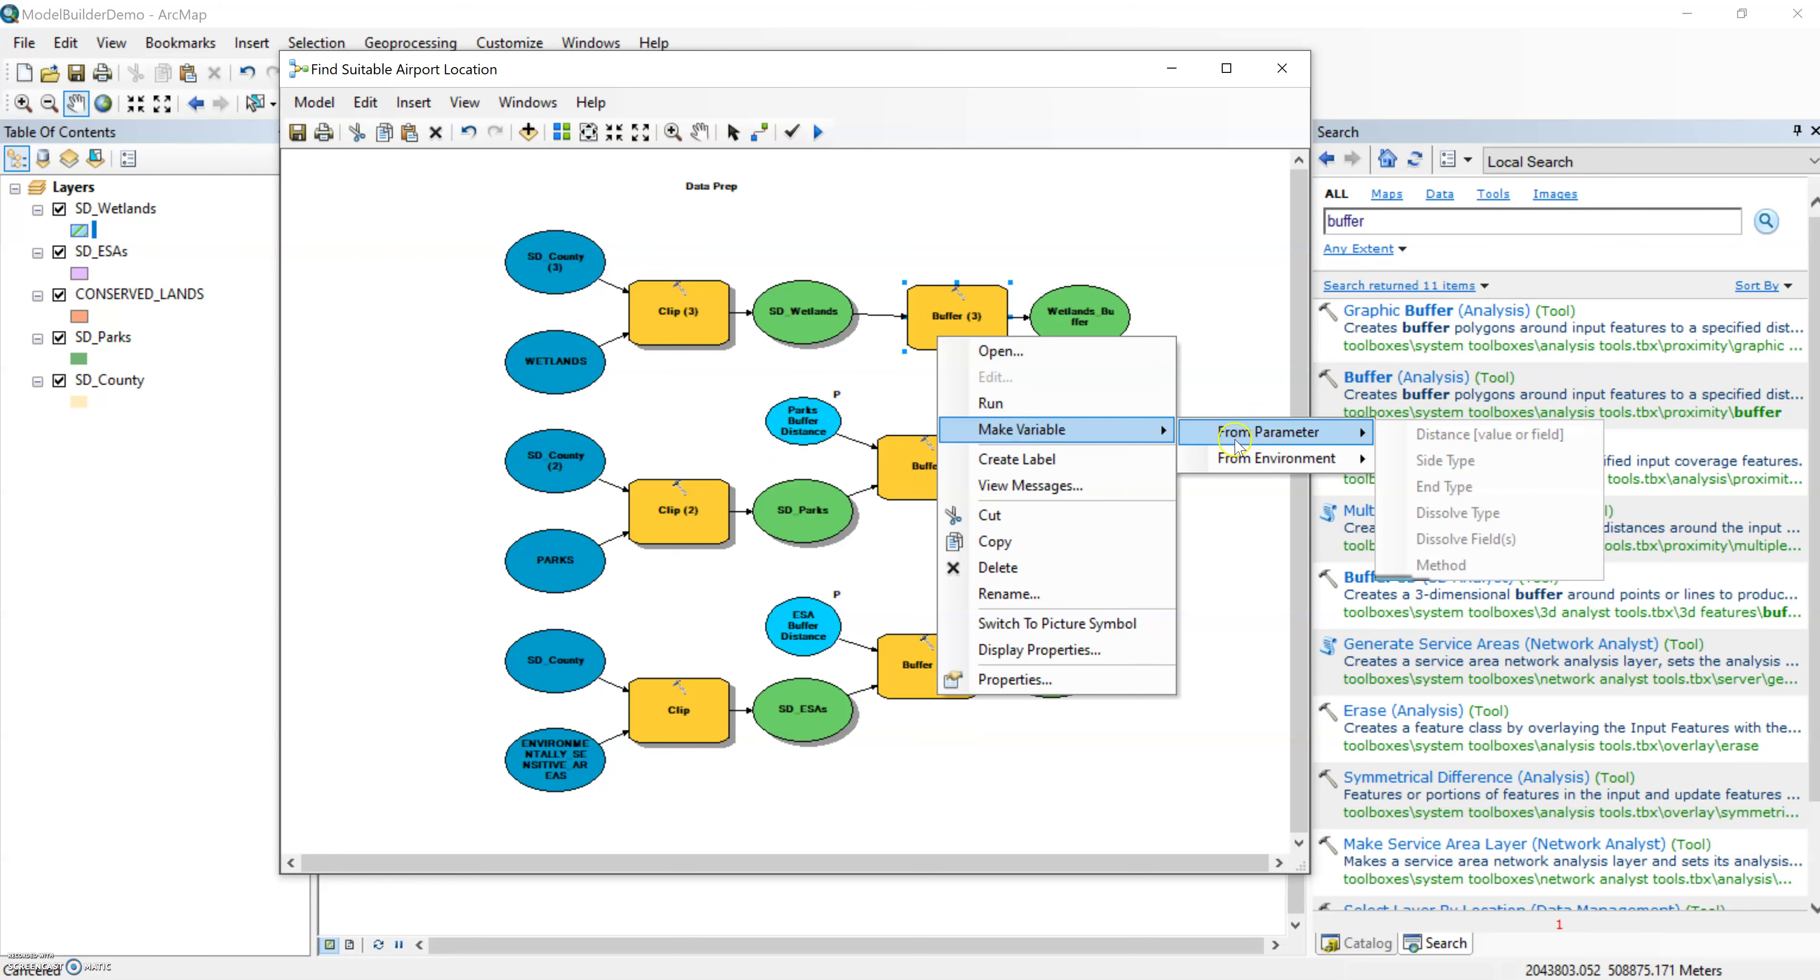
pyautogui.click(1460, 435)
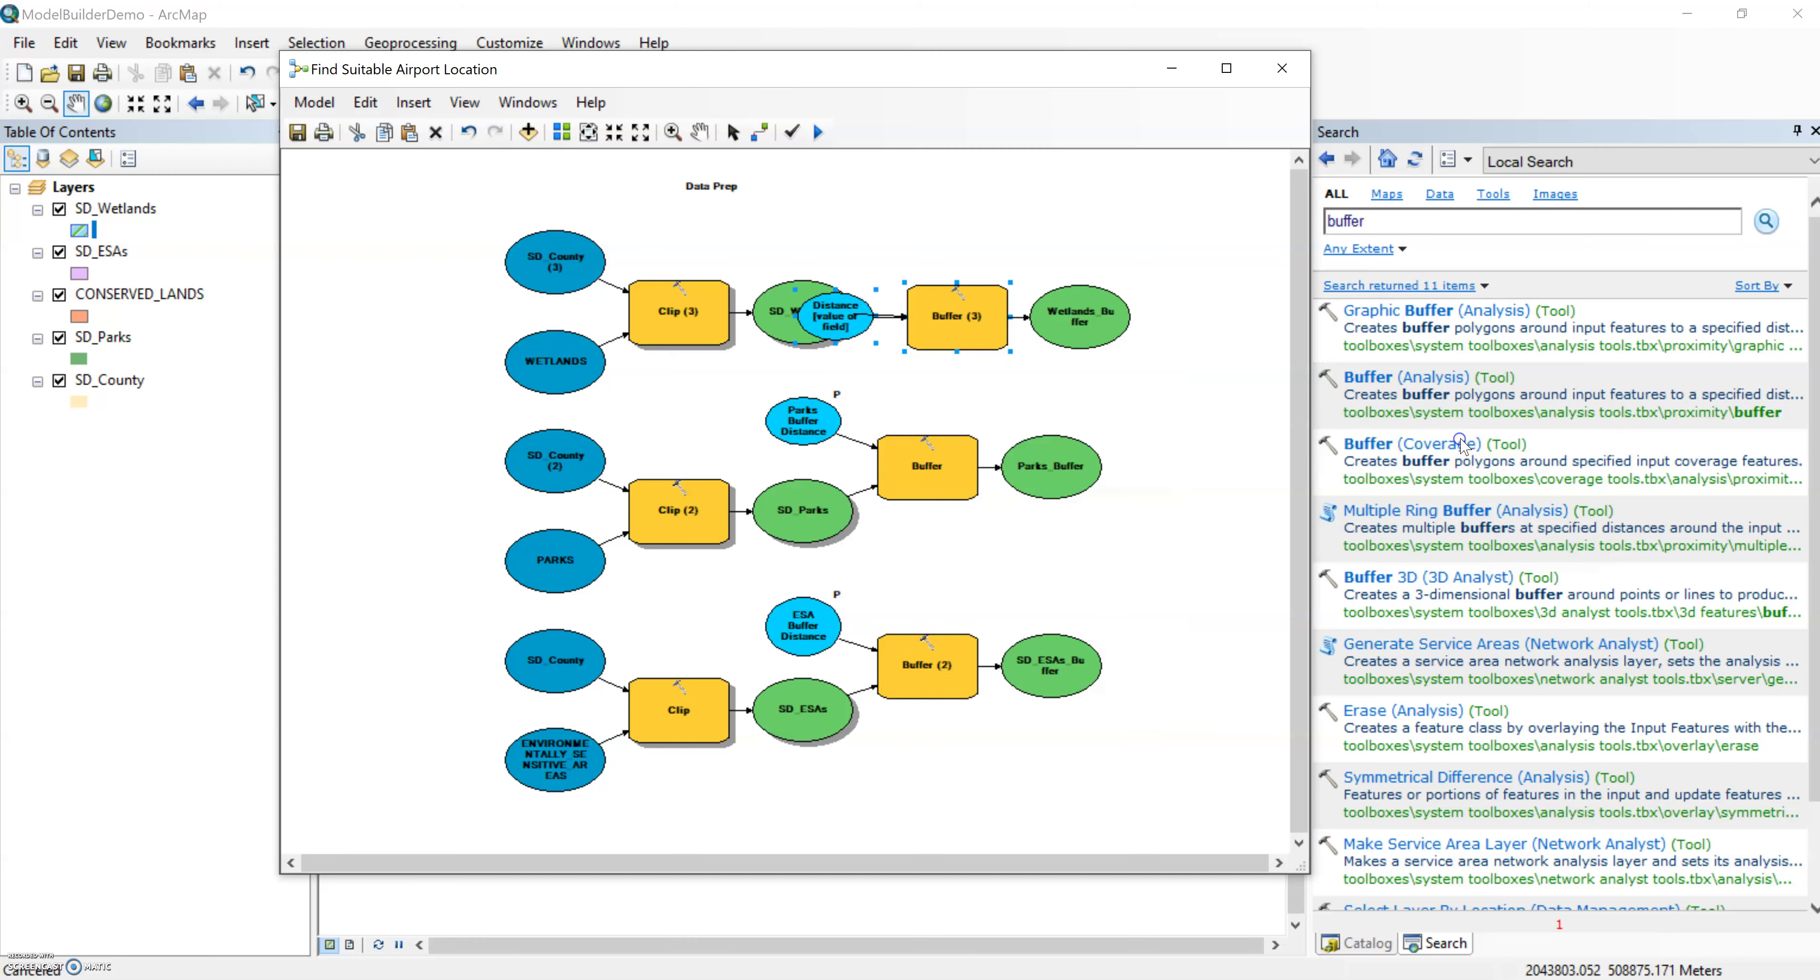
pyautogui.rightClick(956, 325)
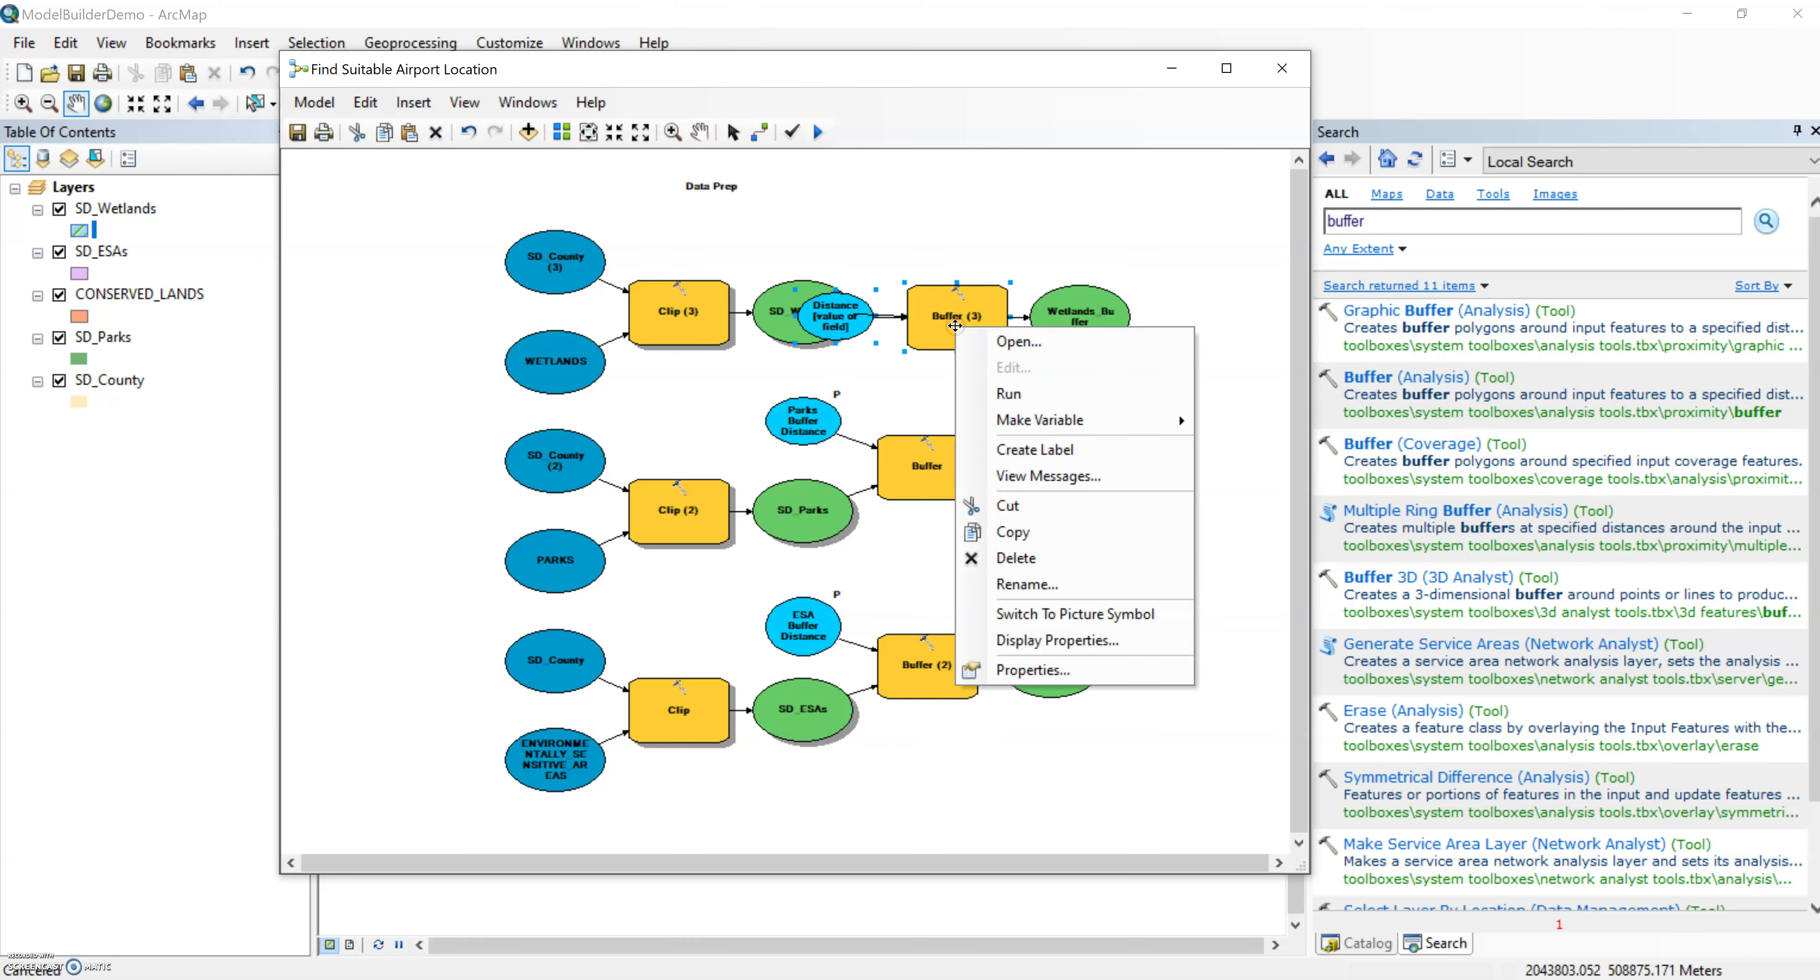
pyautogui.rightClick(951, 312)
pyautogui.moveTo(1035, 405)
pyautogui.moveTo(1282, 410)
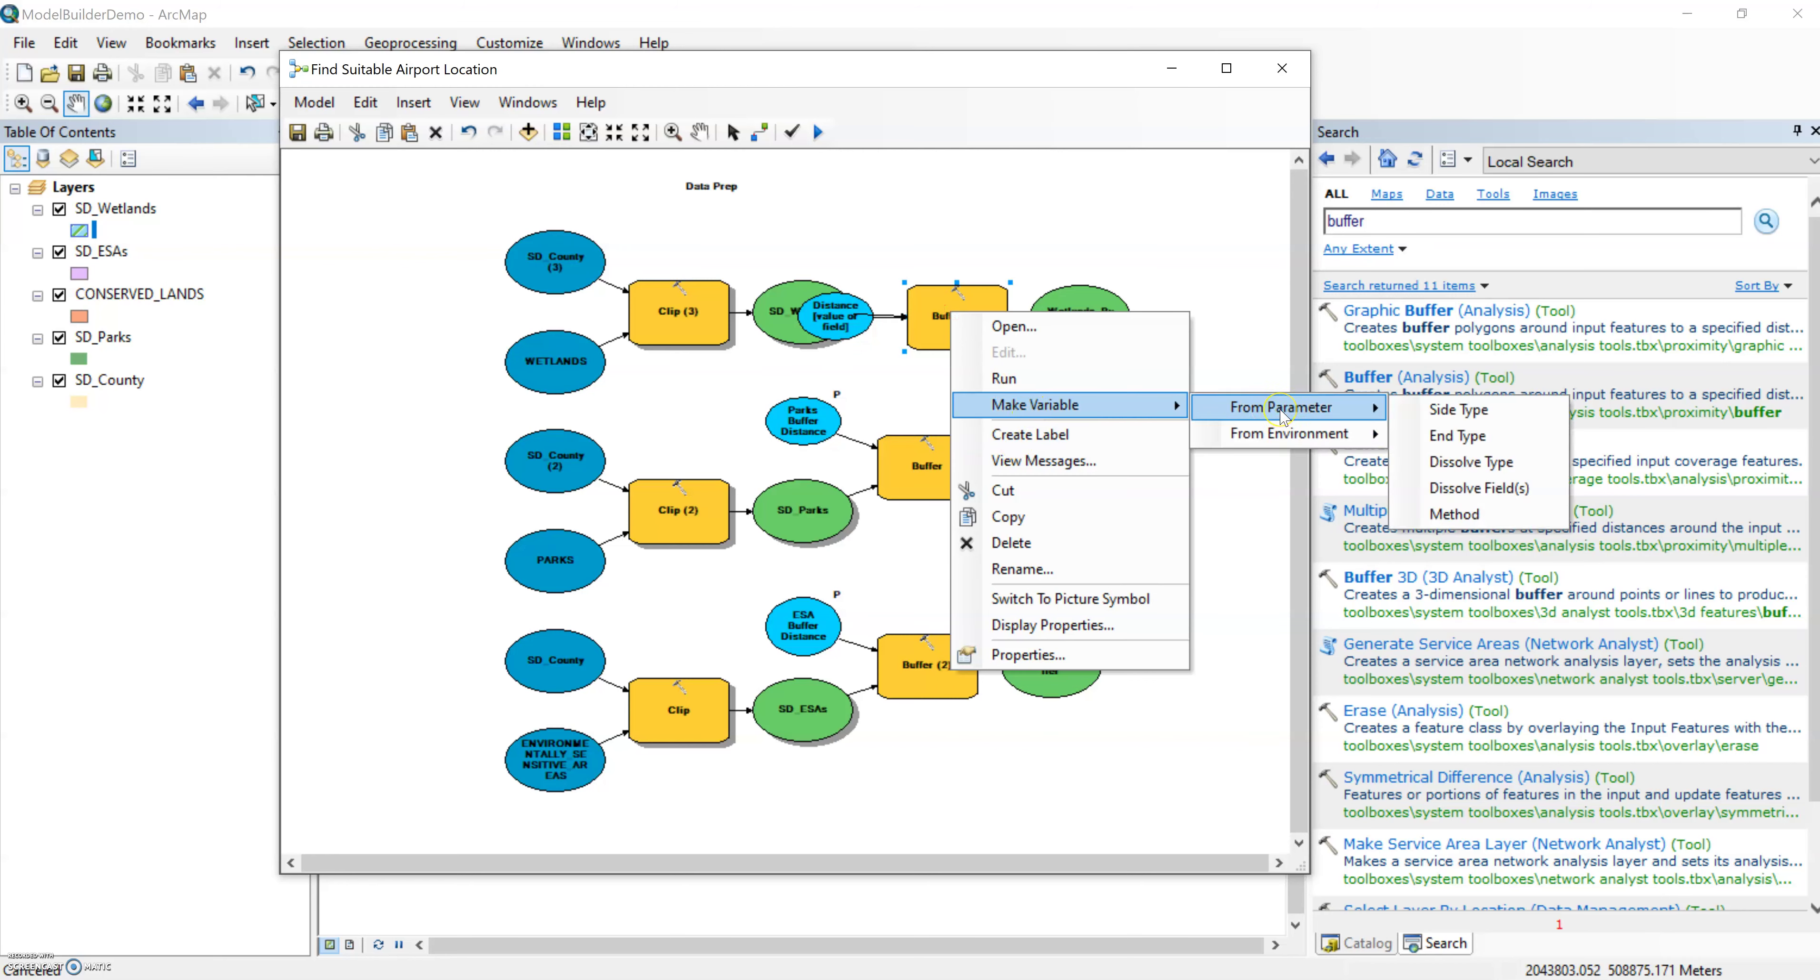
pyautogui.click(964, 233)
pyautogui.click(842, 315)
pyautogui.press('Delete')
# - Recreate the Buffer (3) Distance variable above SD_Wetlands and make it a model parameter
pyautogui.rightClick(973, 333)
pyautogui.moveTo(1016, 426)
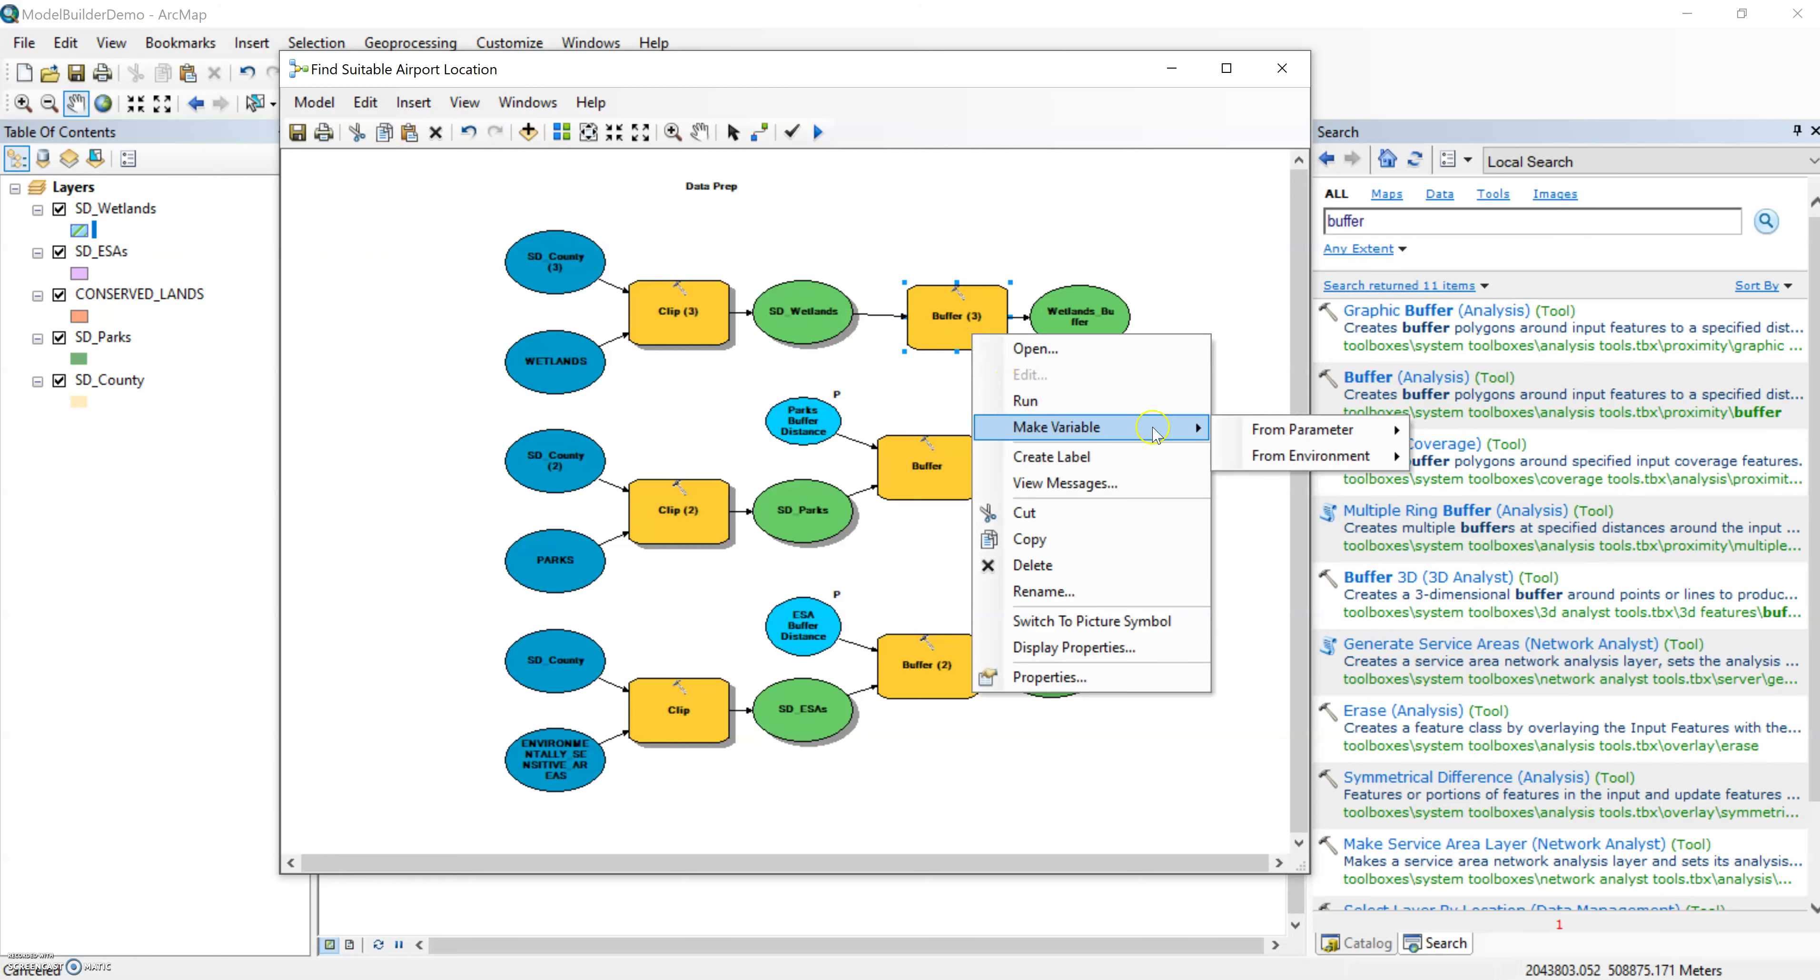
pyautogui.moveTo(1307, 429)
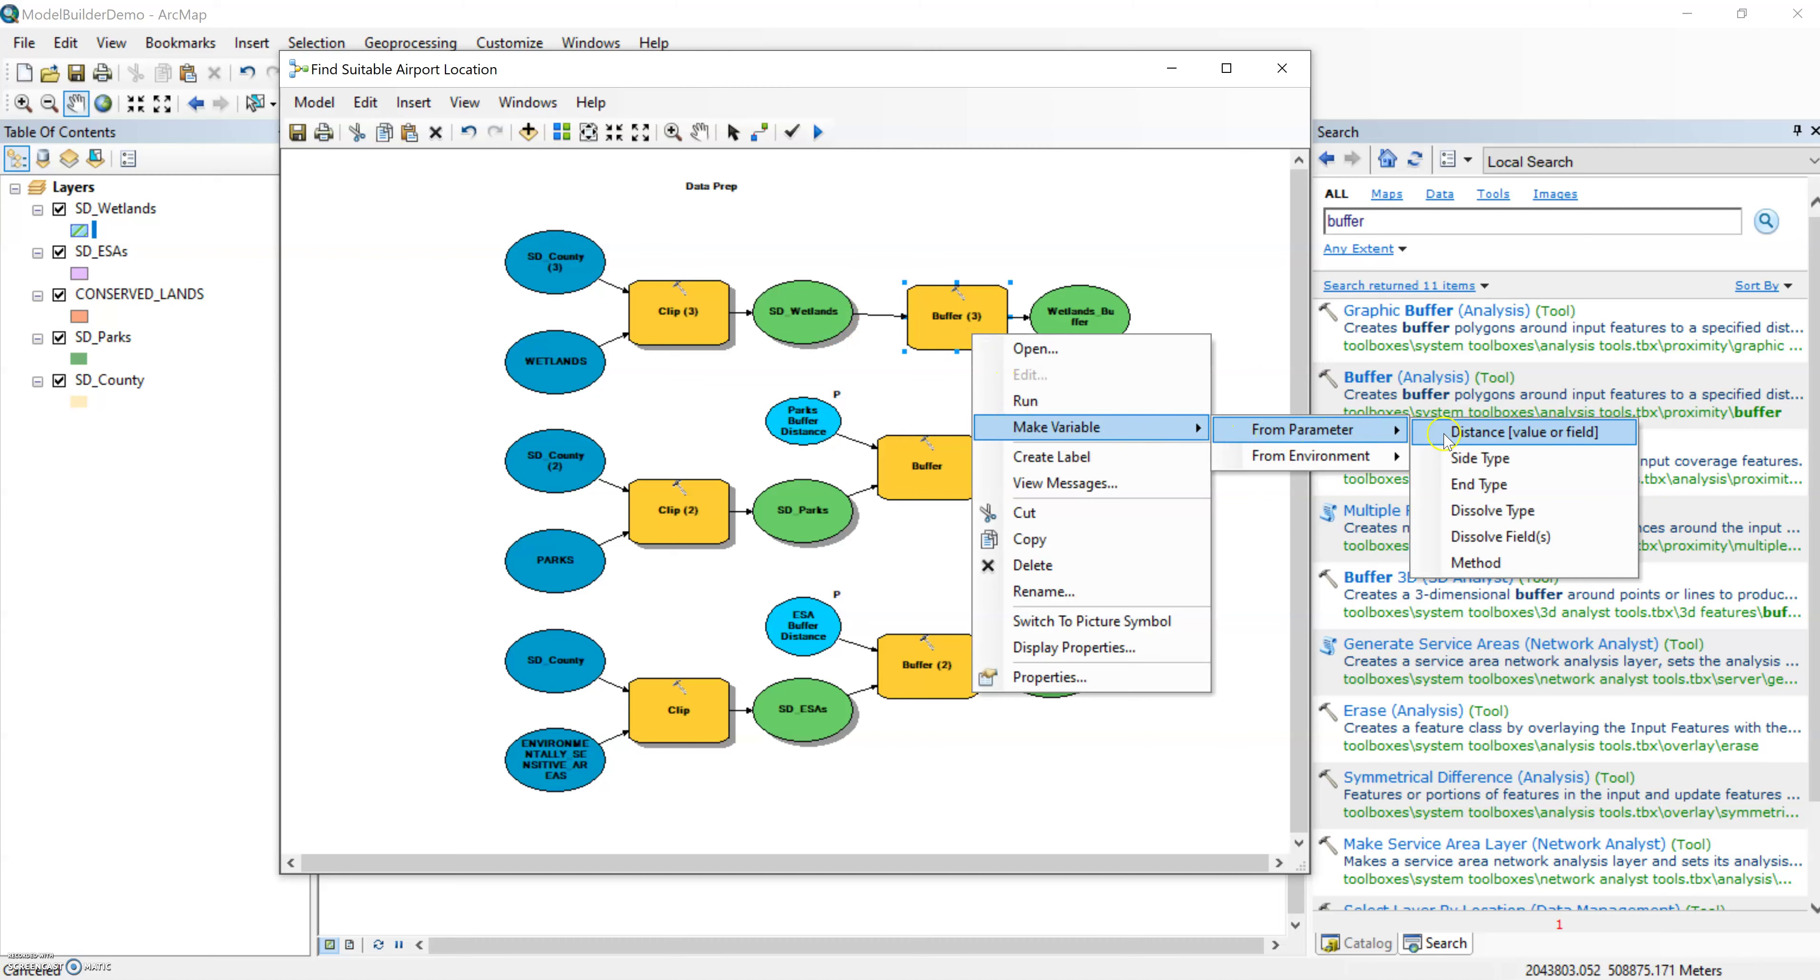
pyautogui.click(1444, 434)
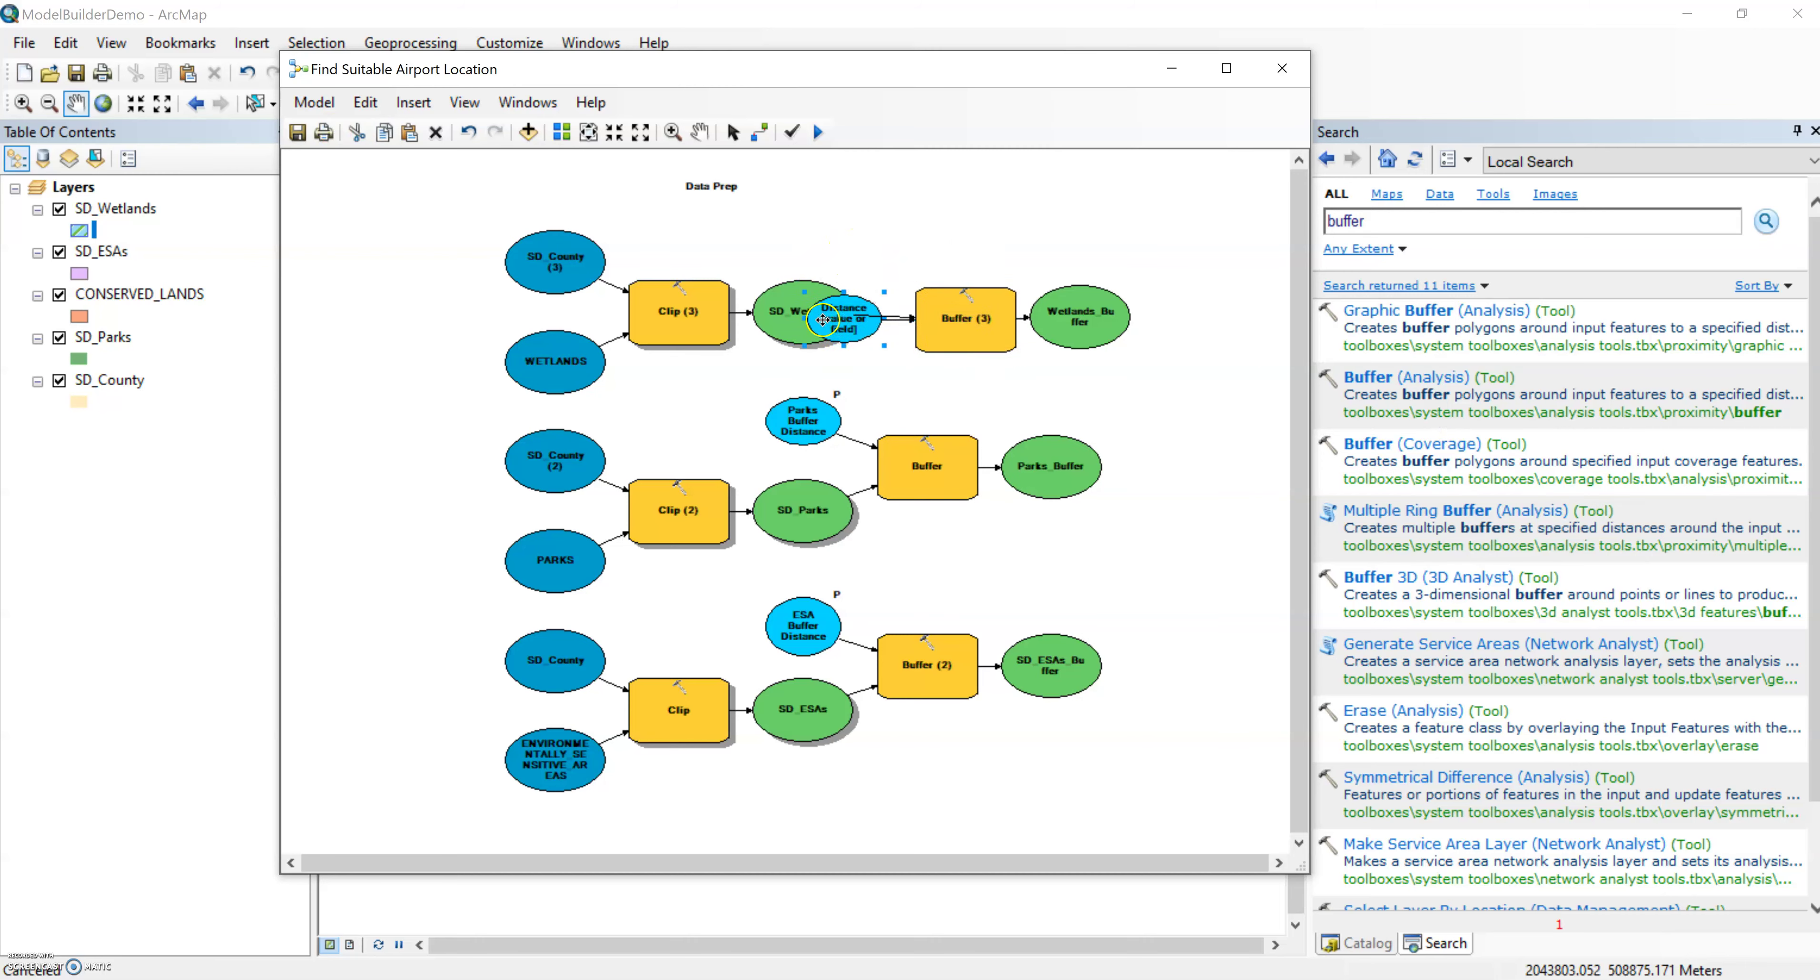
pyautogui.moveTo(851, 328); pyautogui.dragTo(831, 232)
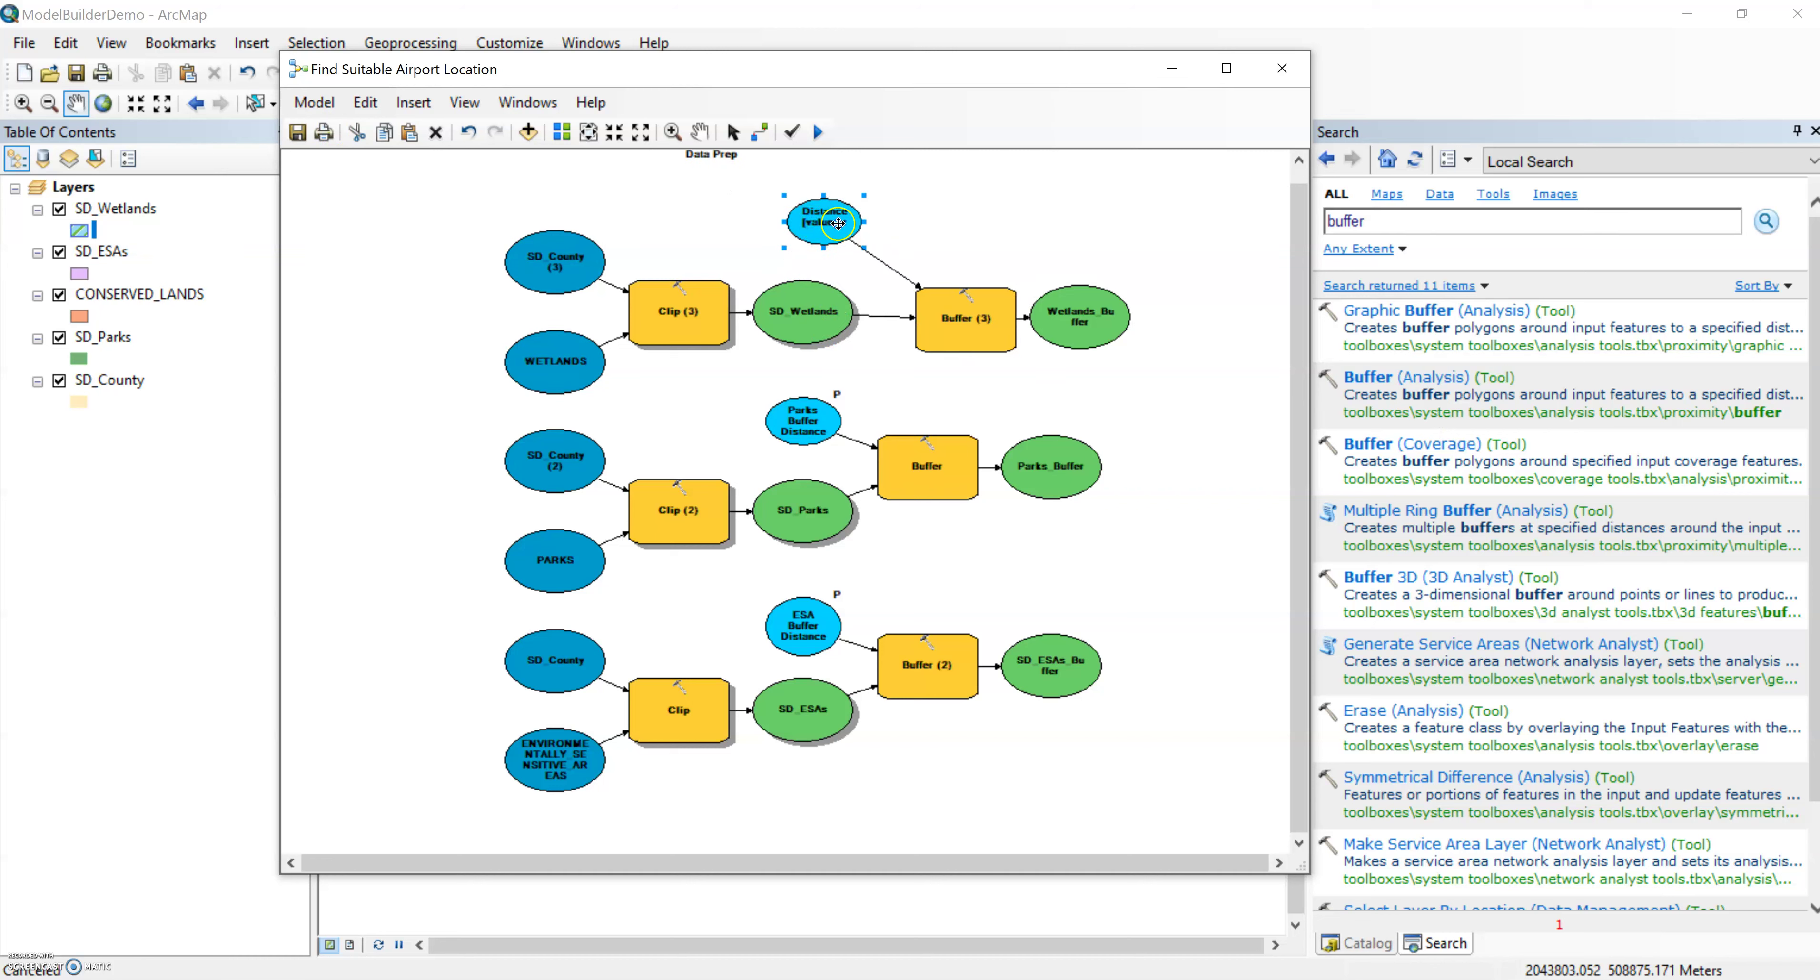
pyautogui.rightClick(834, 239)
pyautogui.click(864, 278)
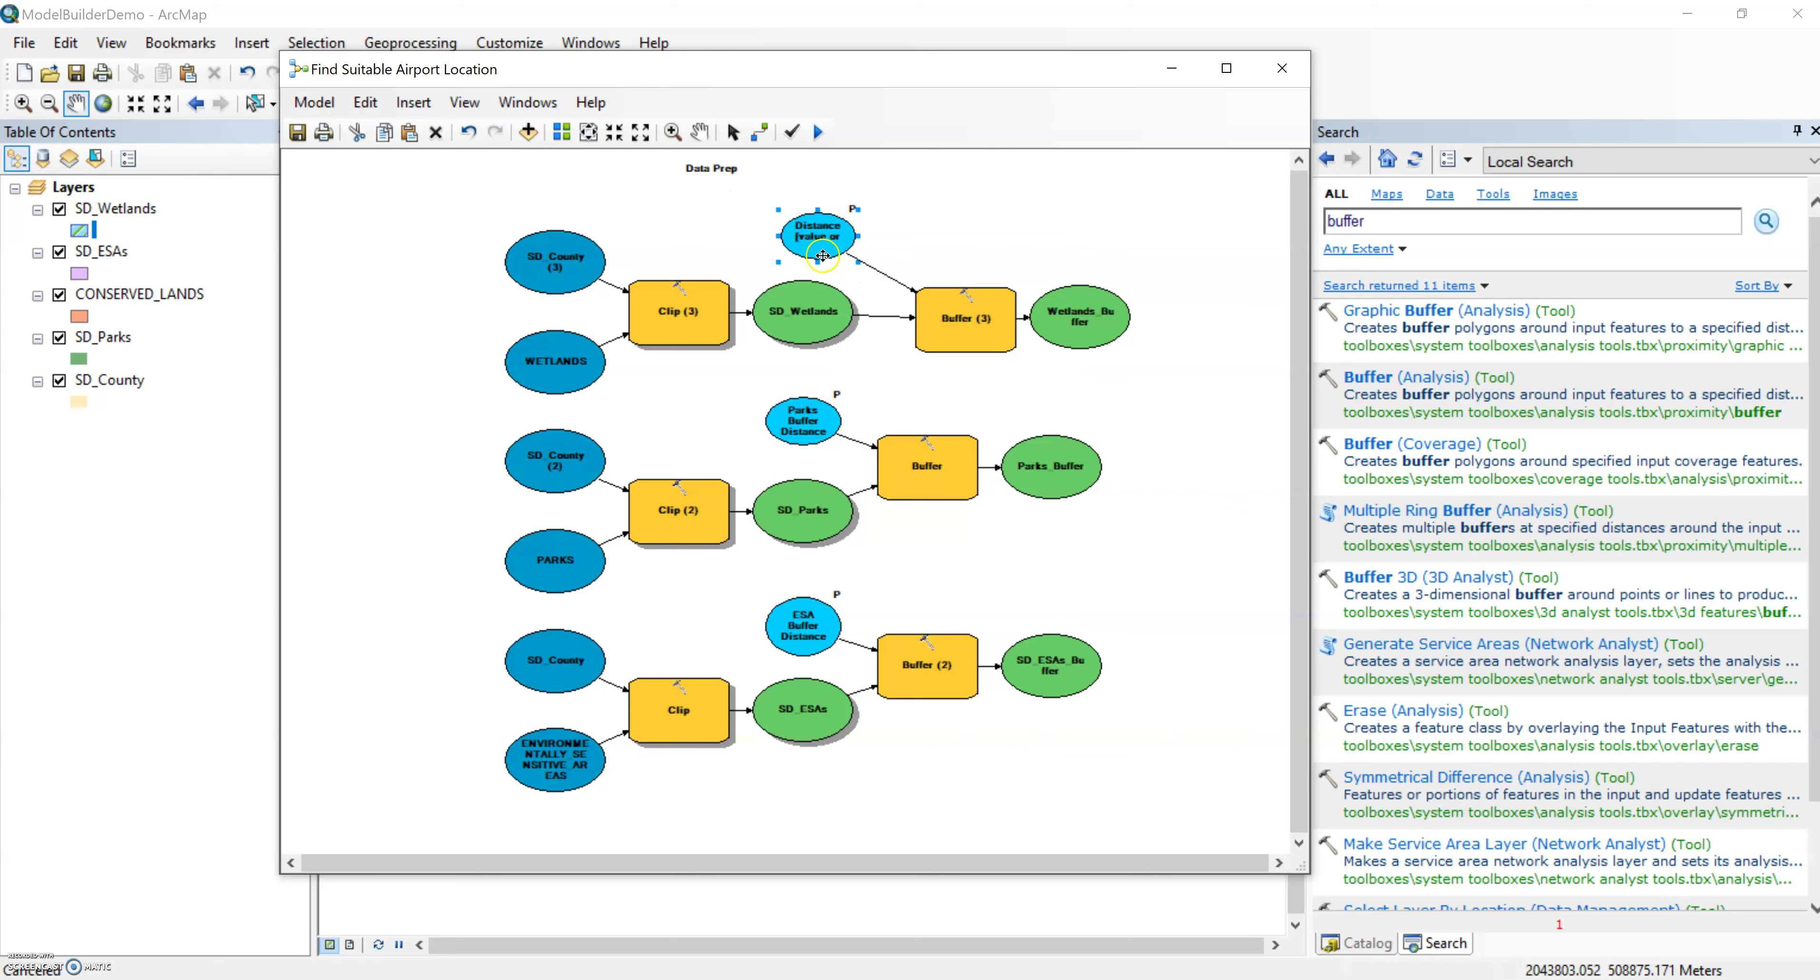
# - Rename the distance parameter to 'Wetlands Buffer Distance'
pyautogui.rightClick(825, 234)
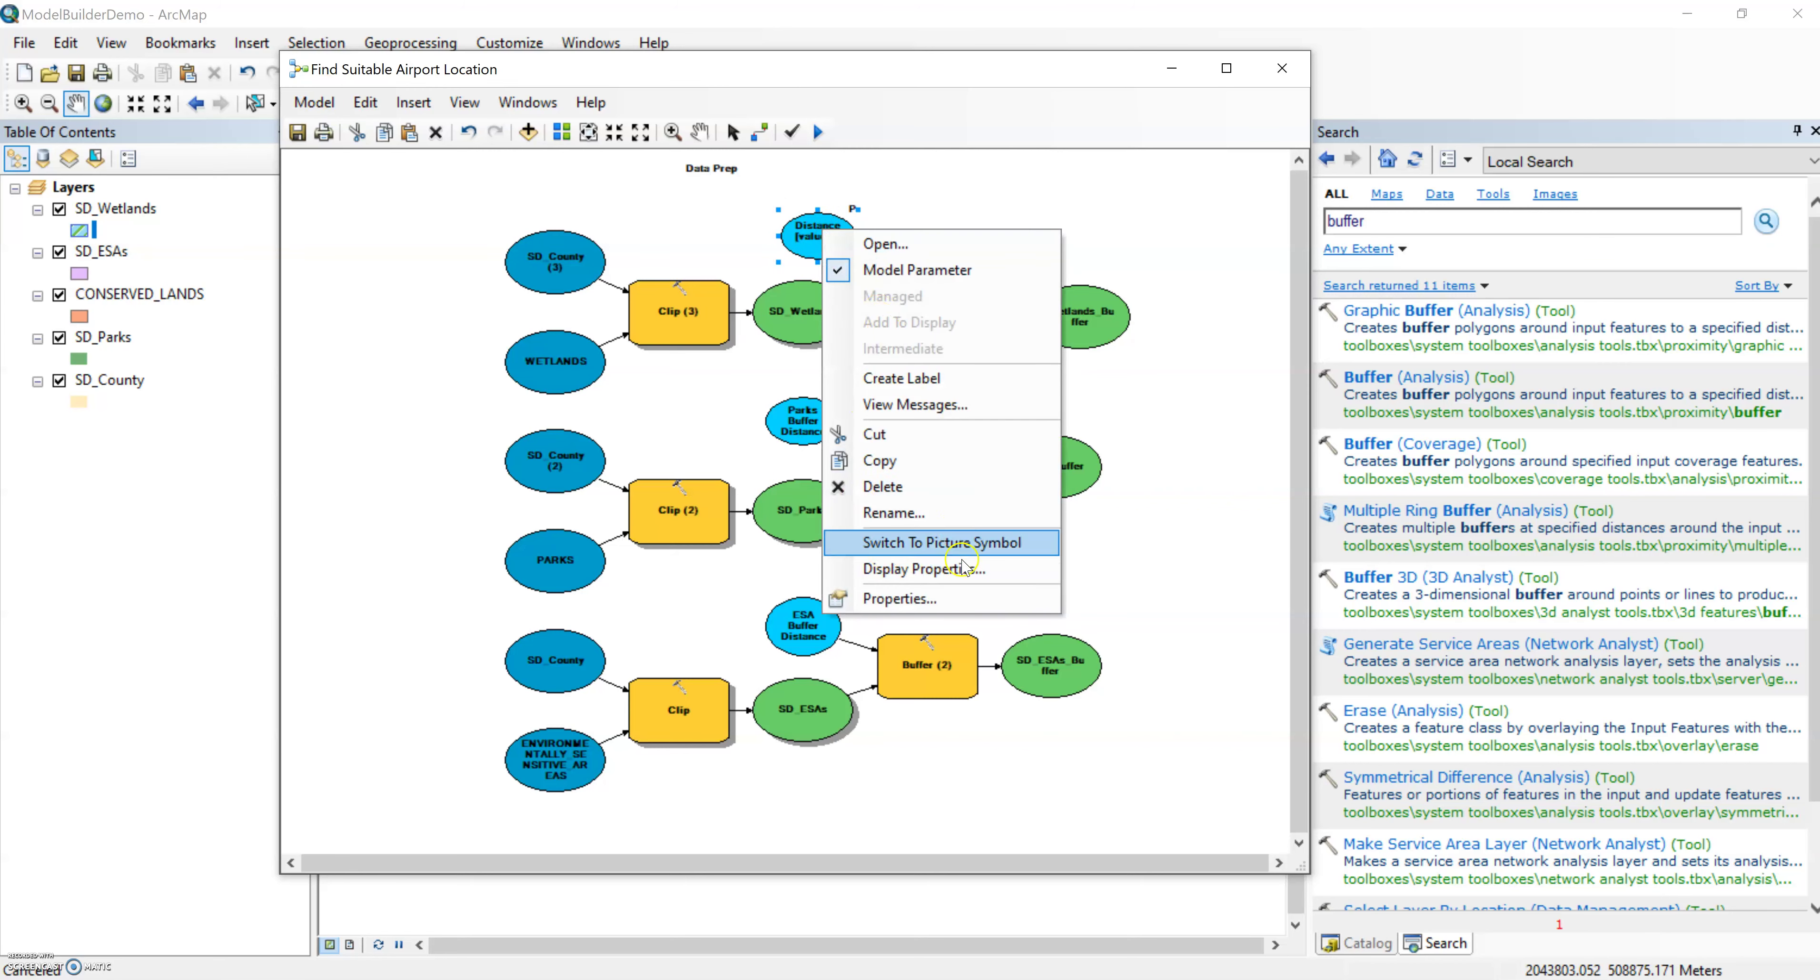
pyautogui.click(896, 516)
pyautogui.write('Wetlands Buffer Distance')
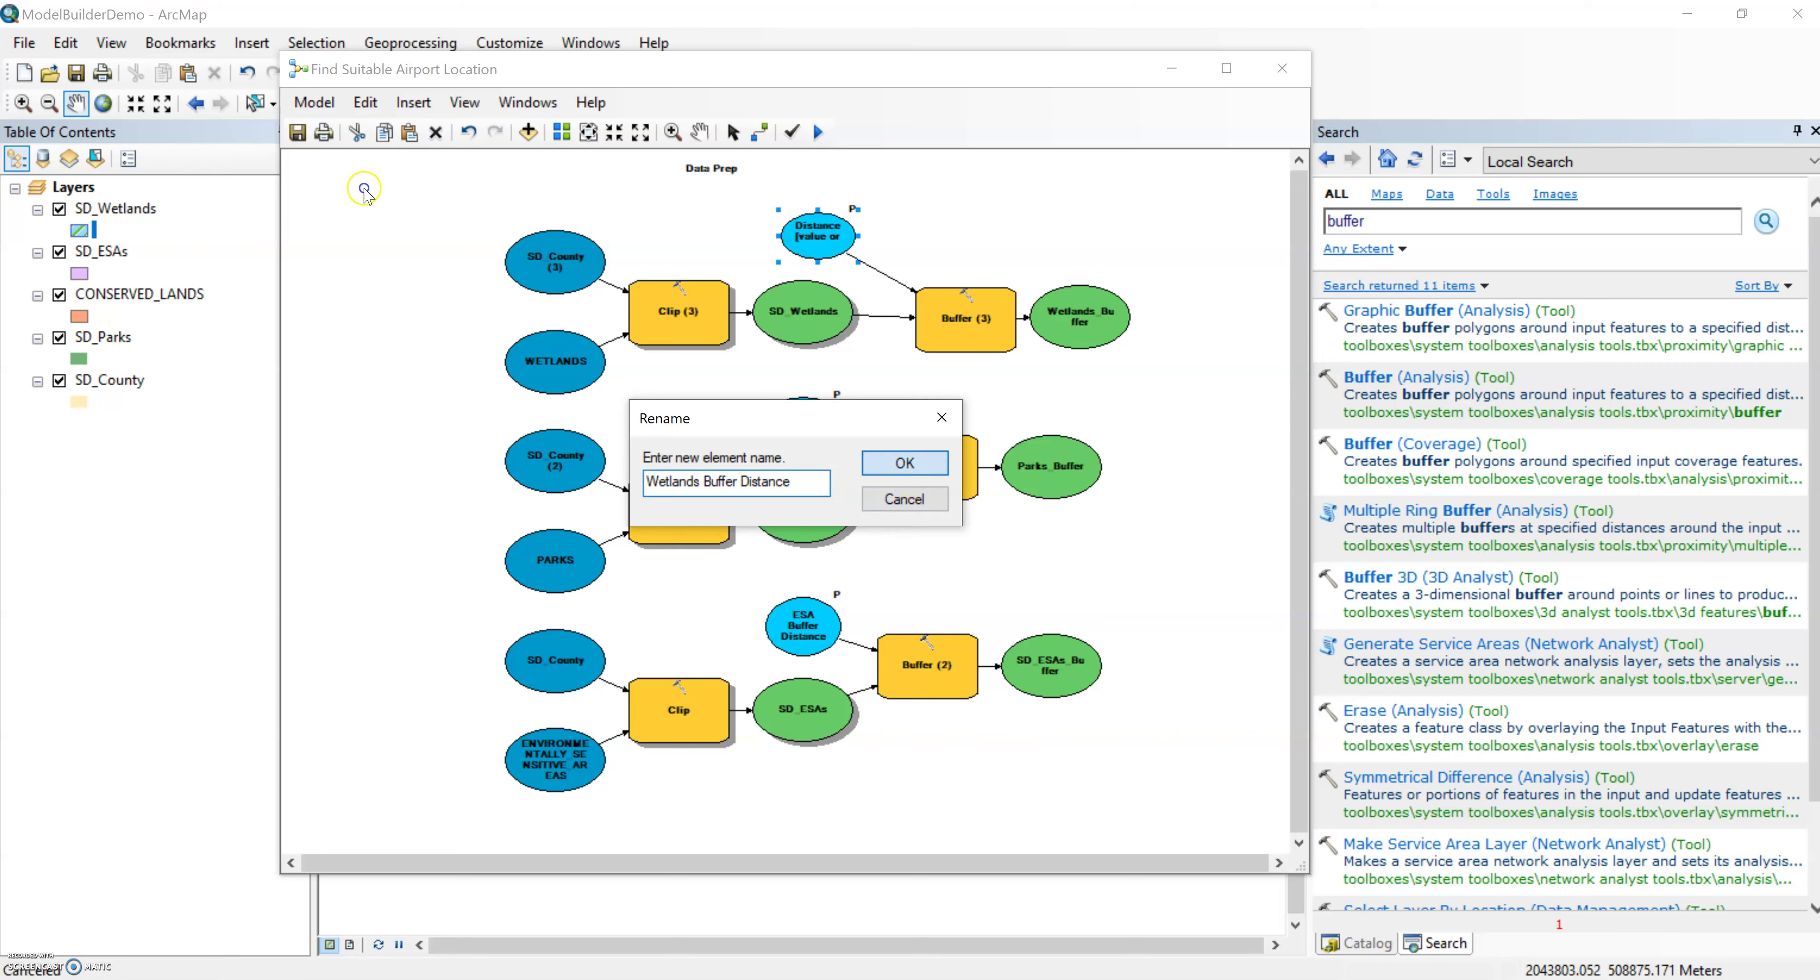
pyautogui.click(905, 463)
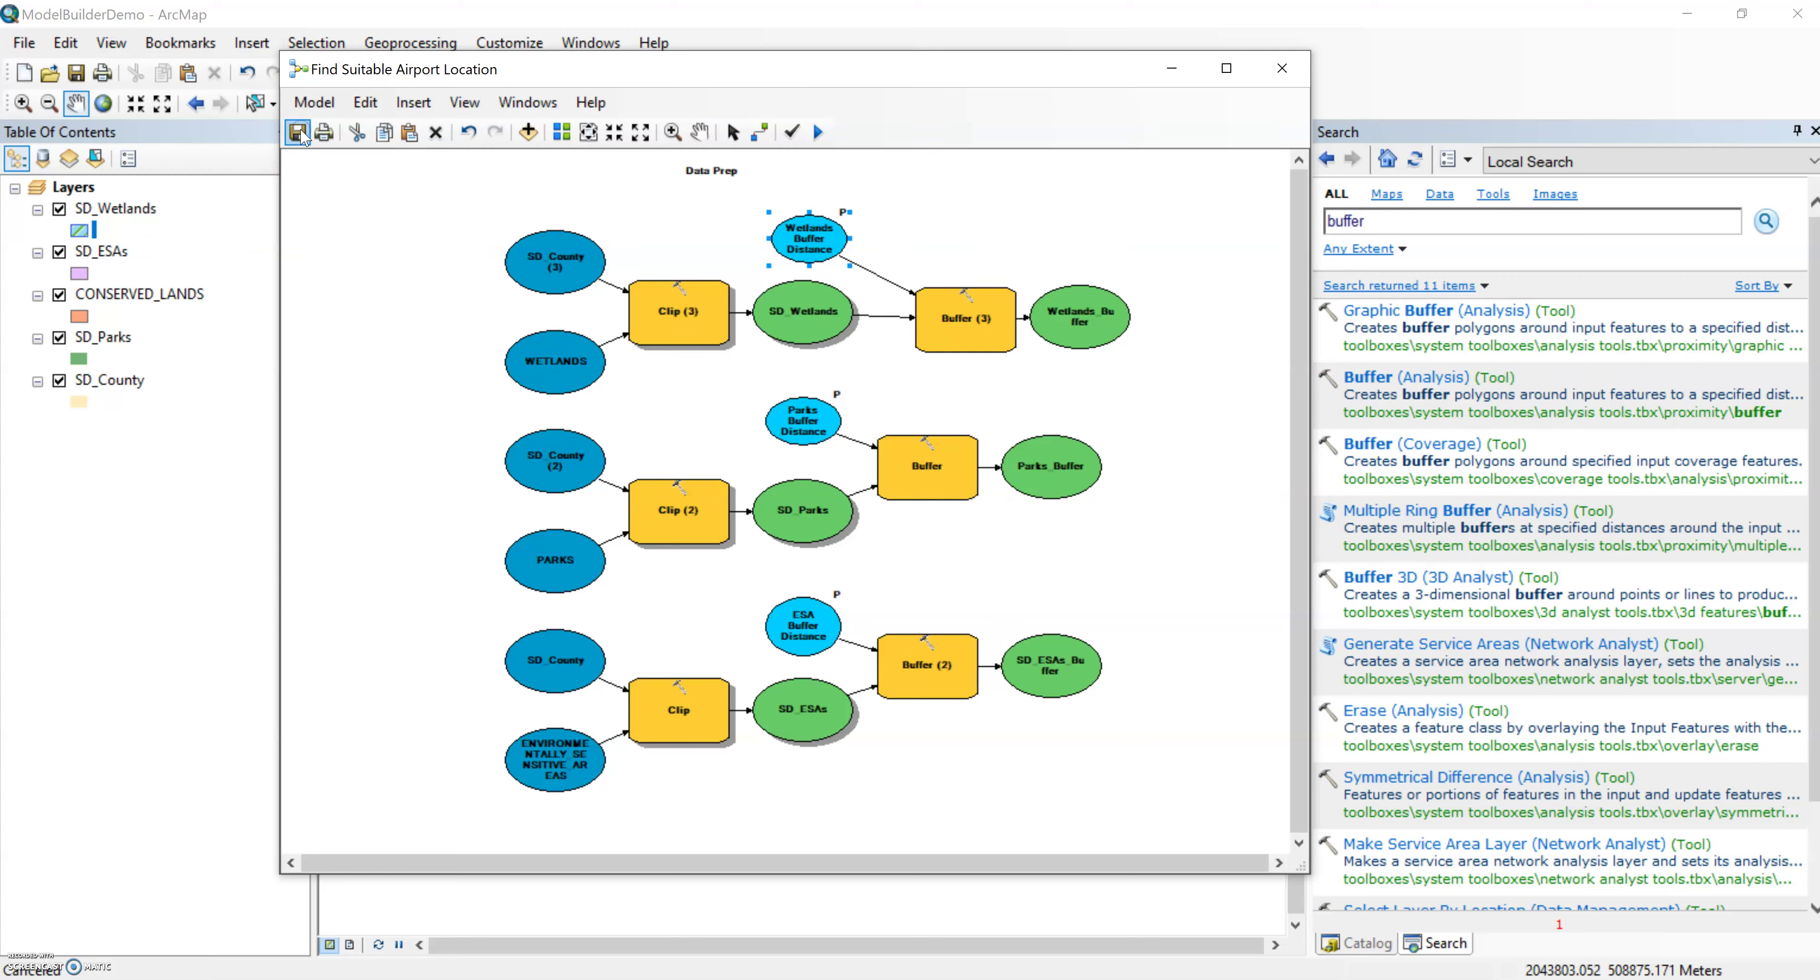
# - Close ModelBuilder and open the Find Suitable Airport Location run dialog from Catalog
pyautogui.click(1302, 70)
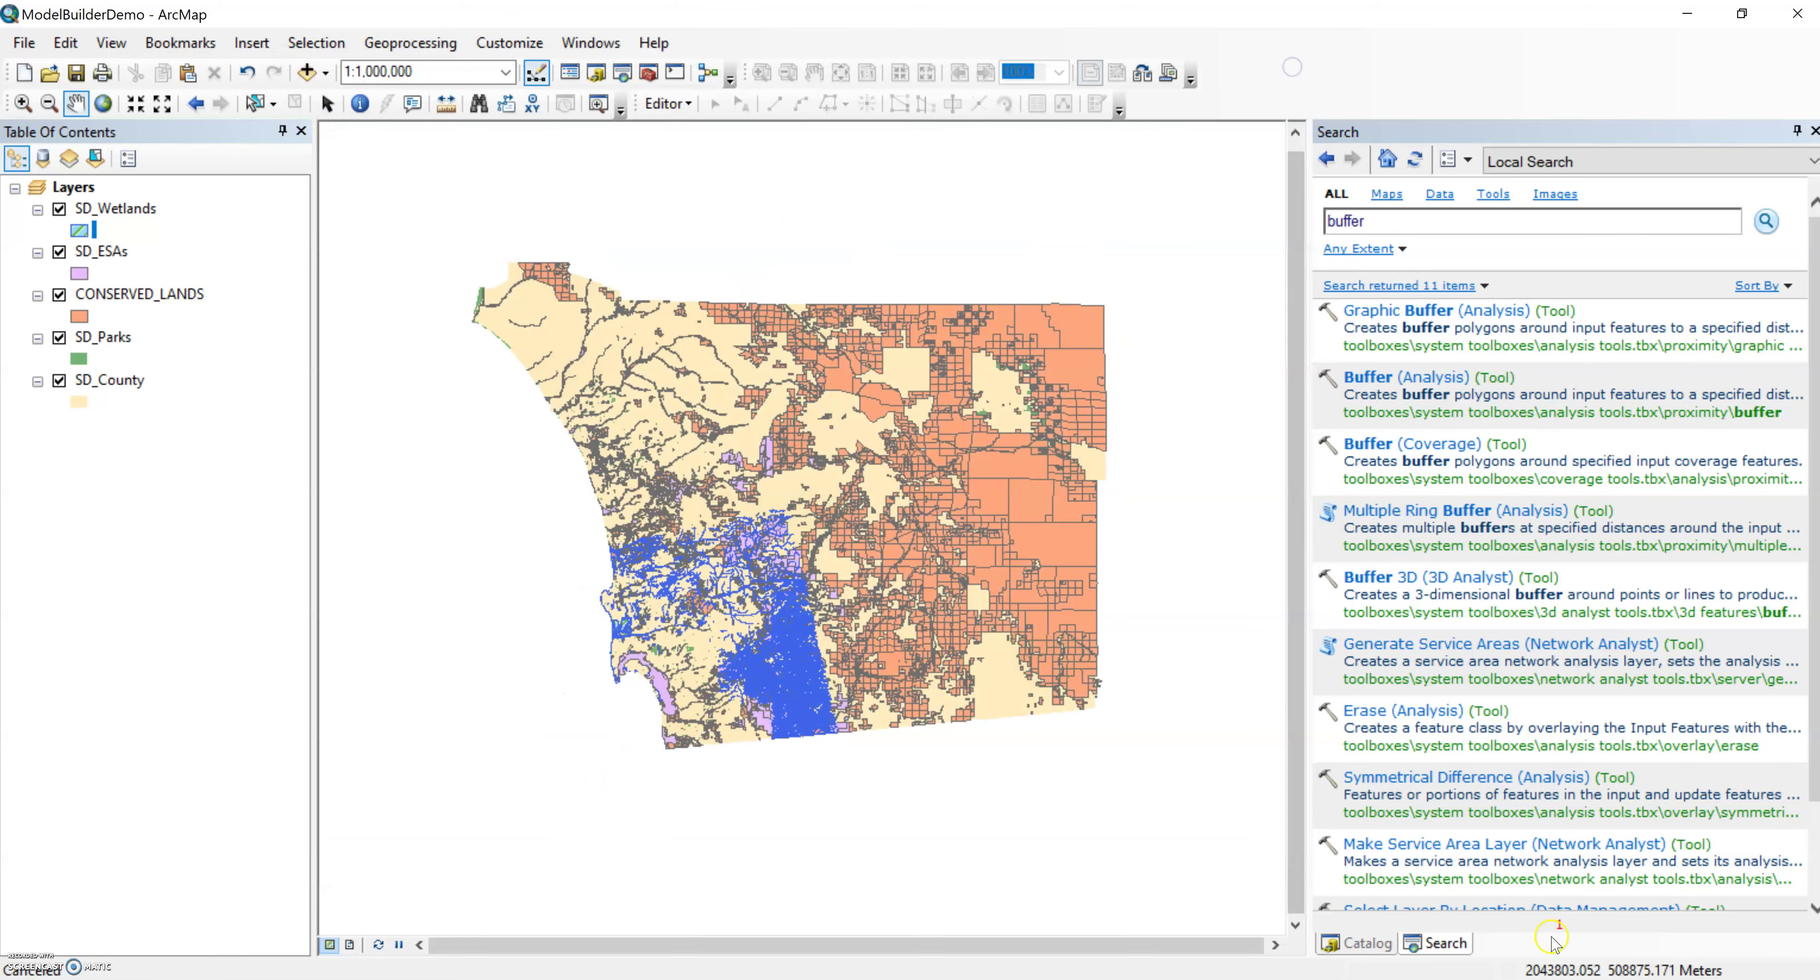
pyautogui.click(1358, 942)
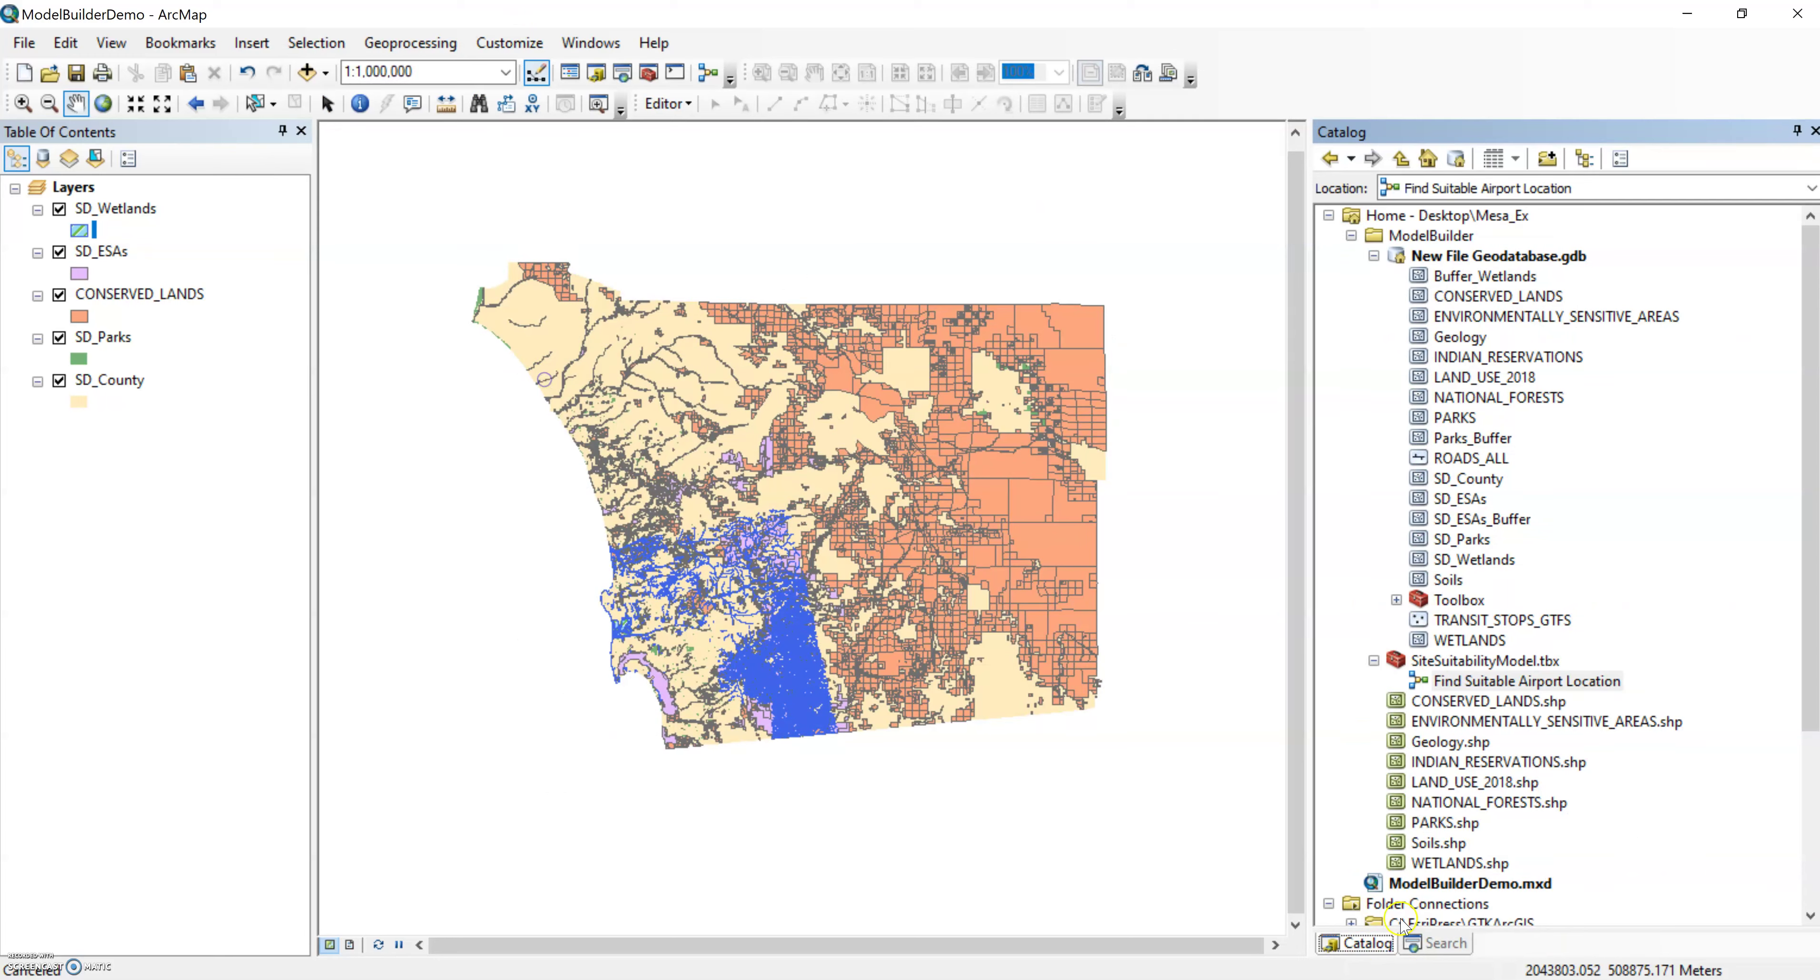
pyautogui.rightClick(1465, 684)
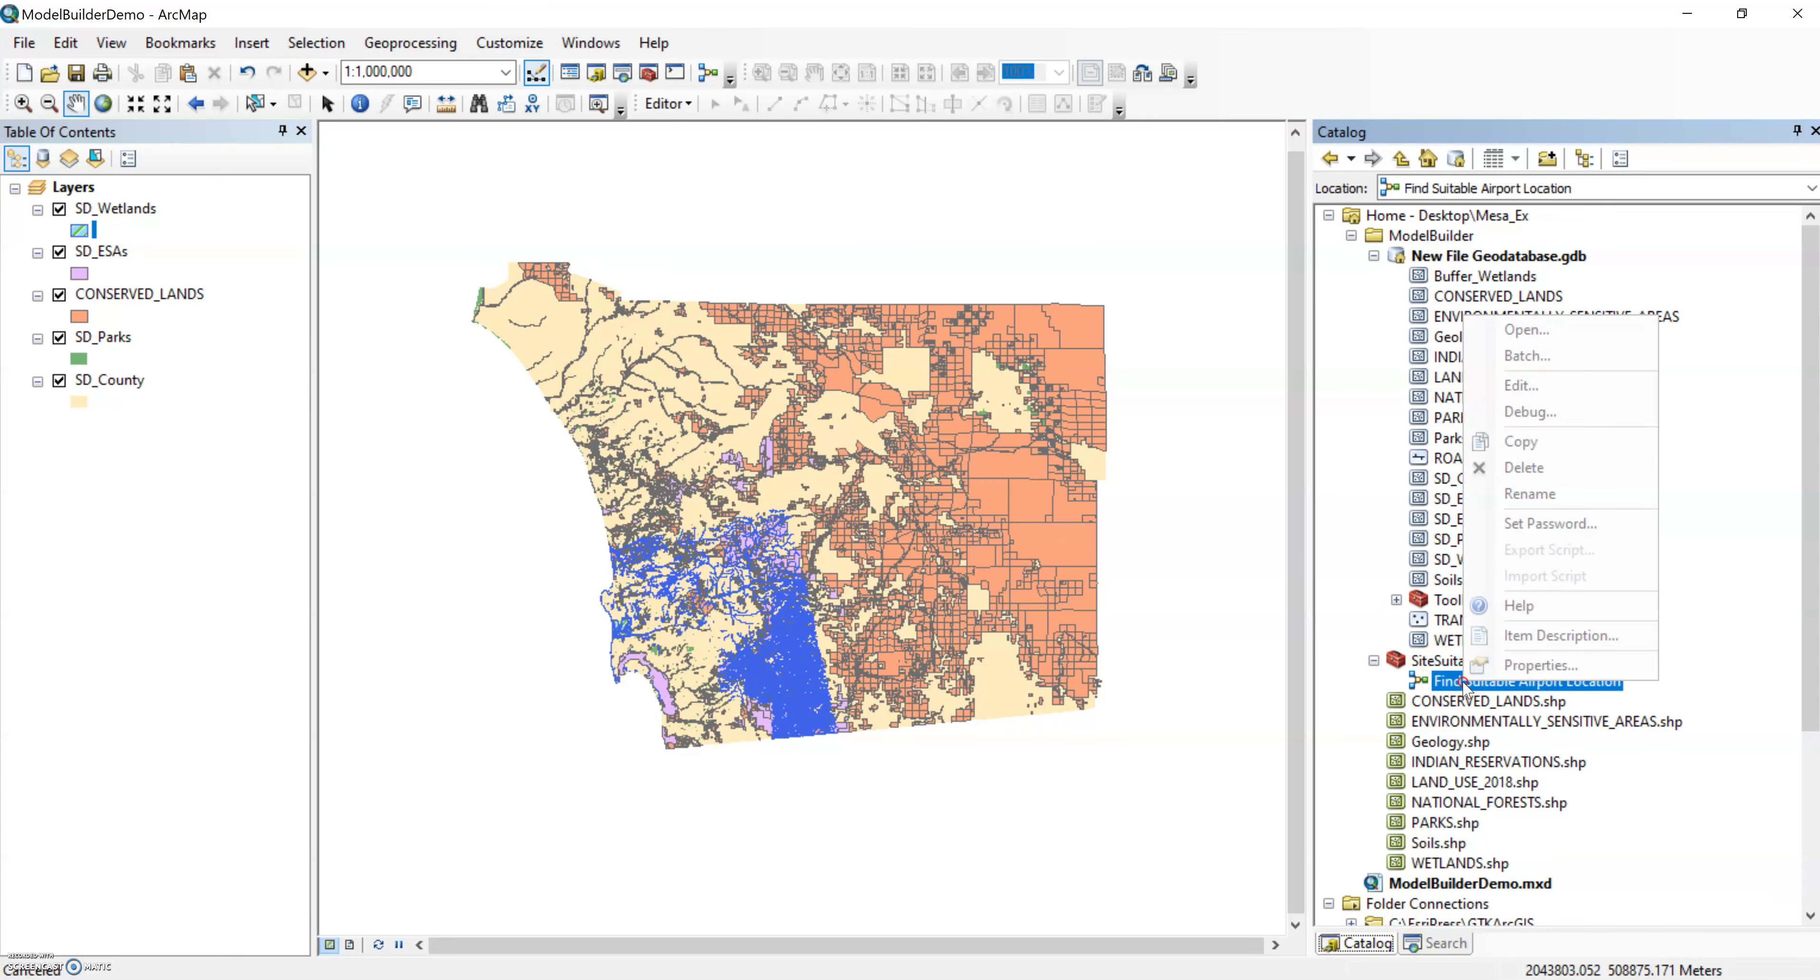
pyautogui.click(1524, 332)
pyautogui.click(1306, 210)
pyautogui.moveTo(1298, 215); pyautogui.dragTo(799, 193)
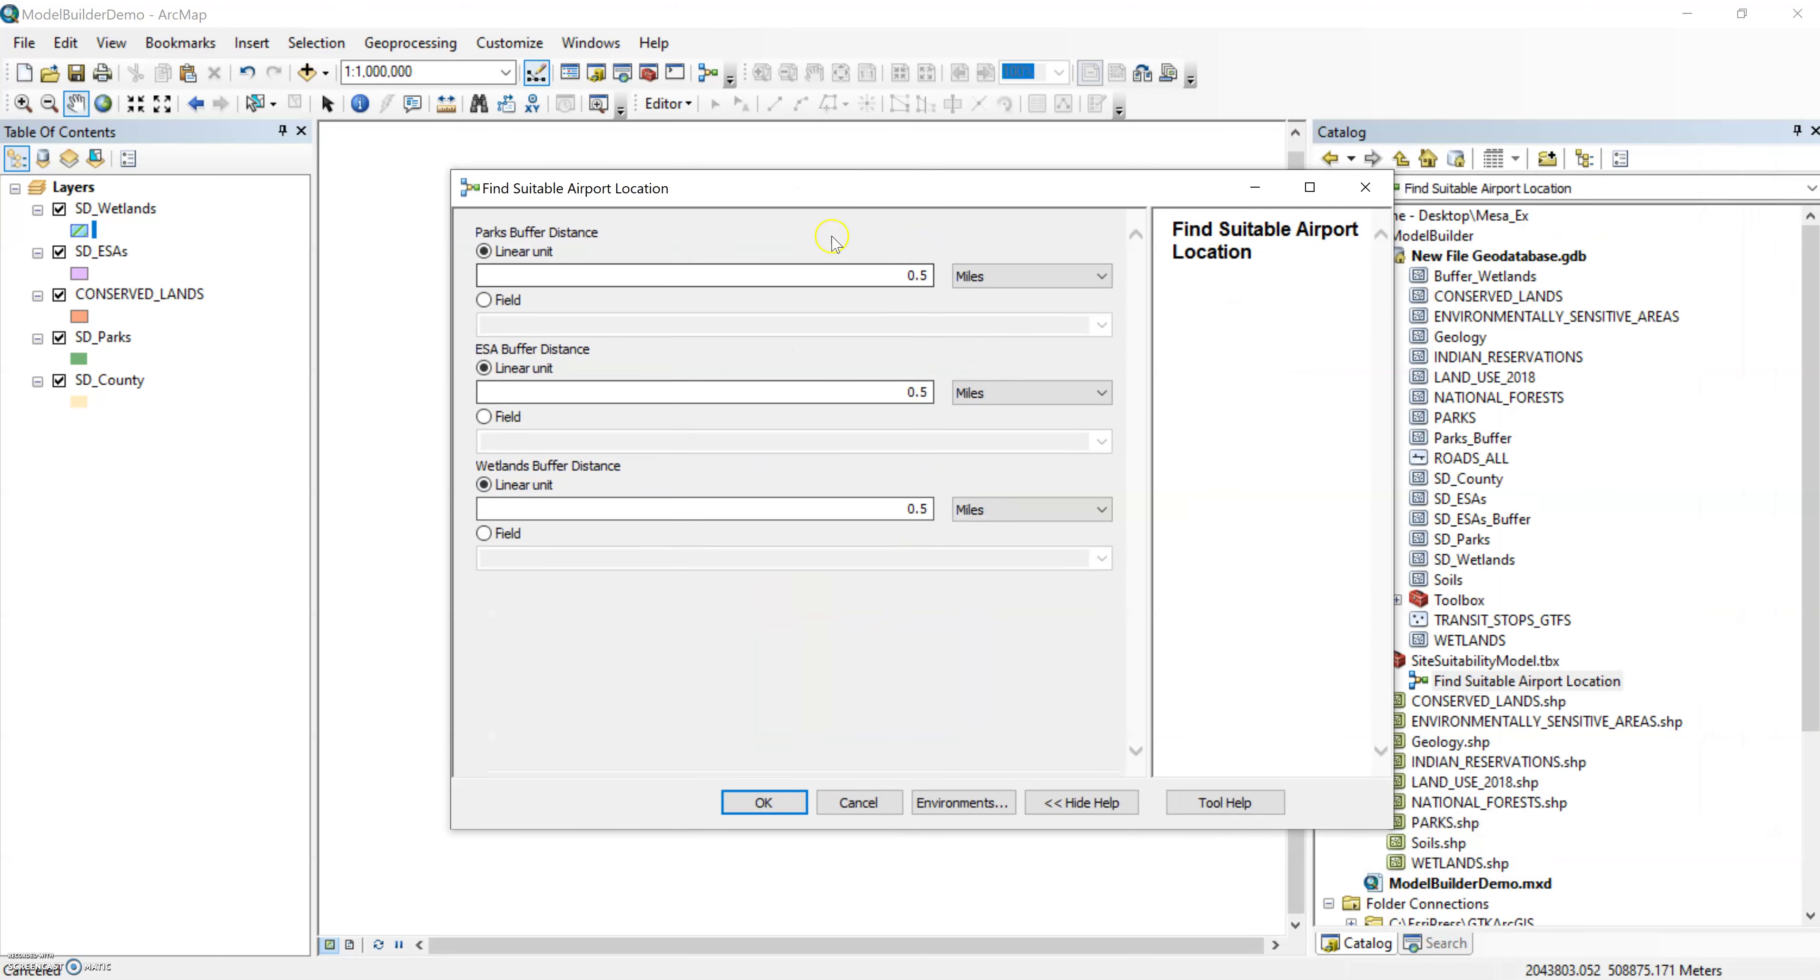
# - Run the model with parks 0.25, ESA 0.5 and wetlands 1 mile buffer distances
pyautogui.click(875, 284)
pyautogui.click(875, 290)
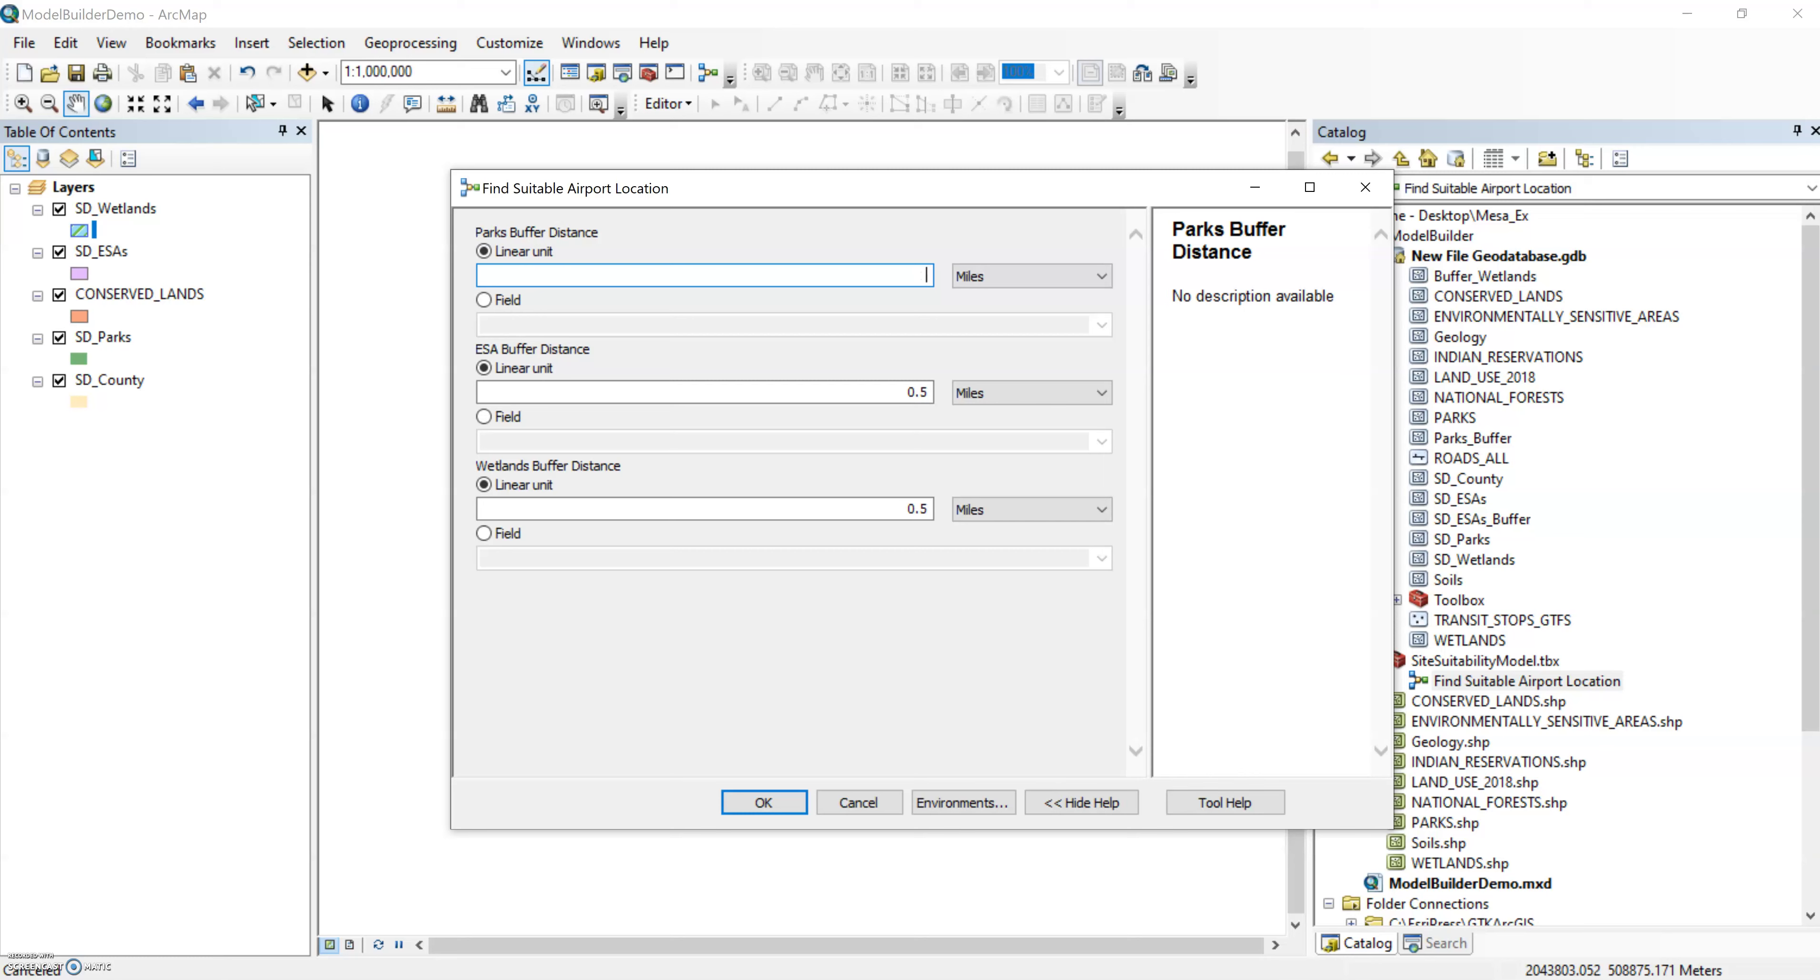
pyautogui.write('.25')
pyautogui.click(880, 390)
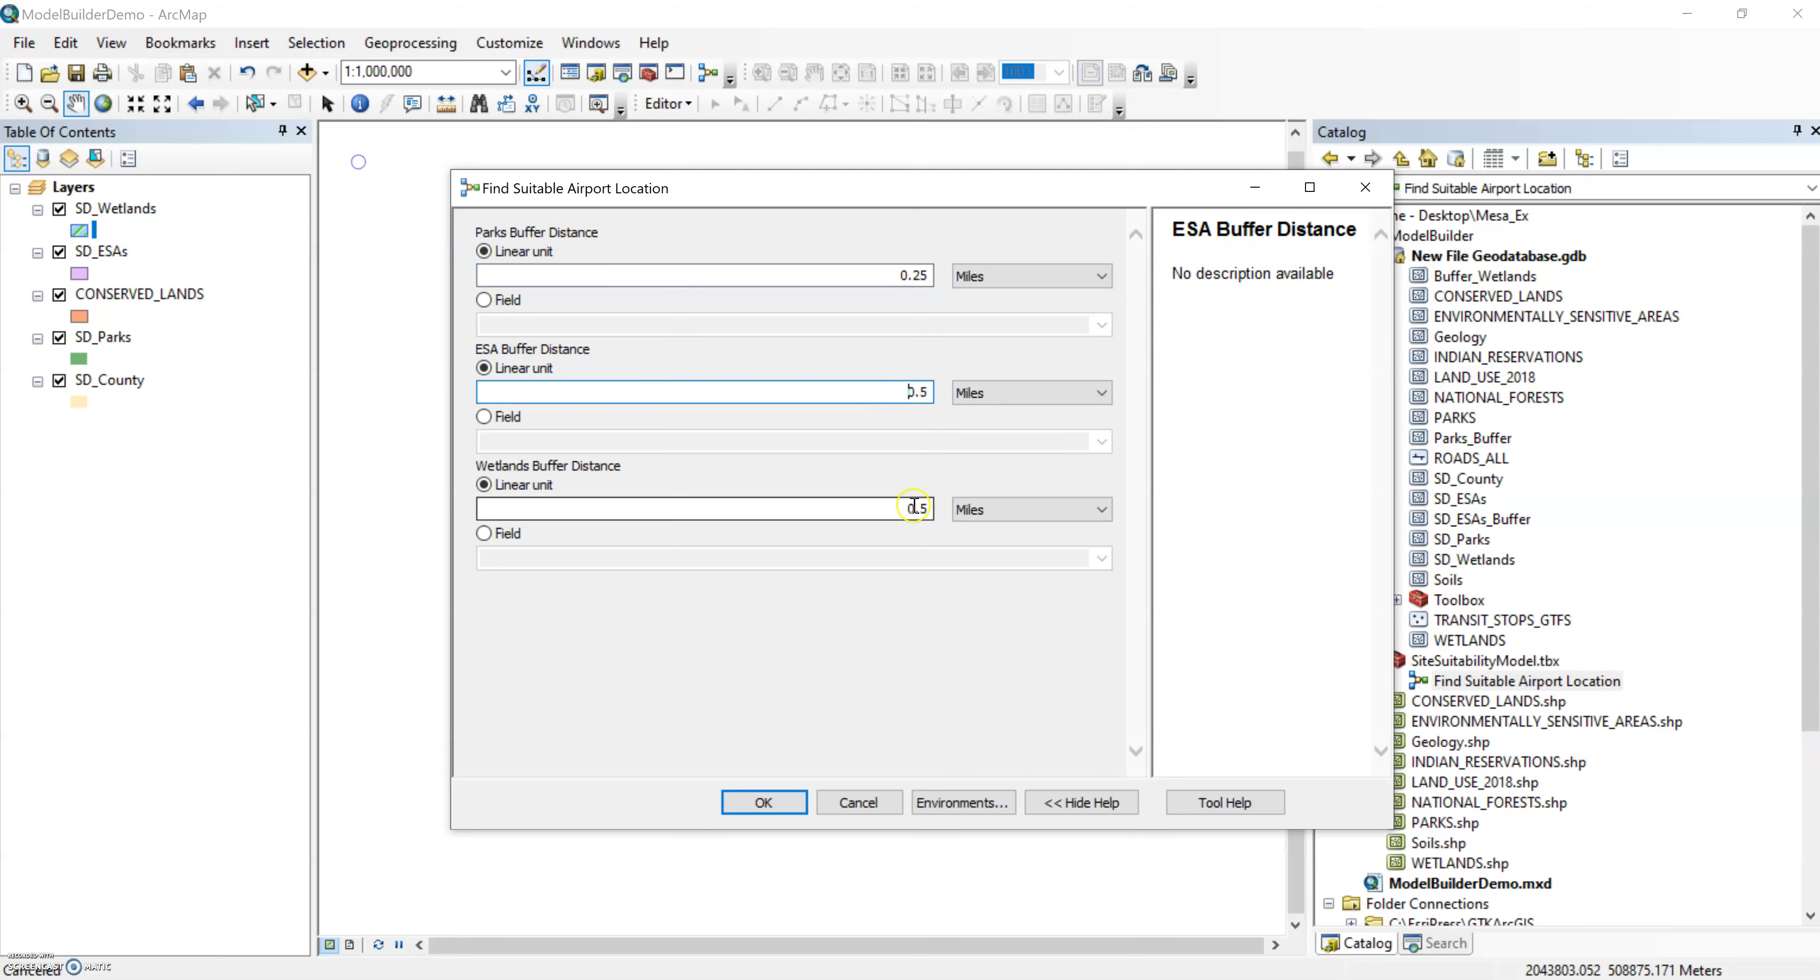
pyautogui.moveTo(906, 509); pyautogui.dragTo(970, 506)
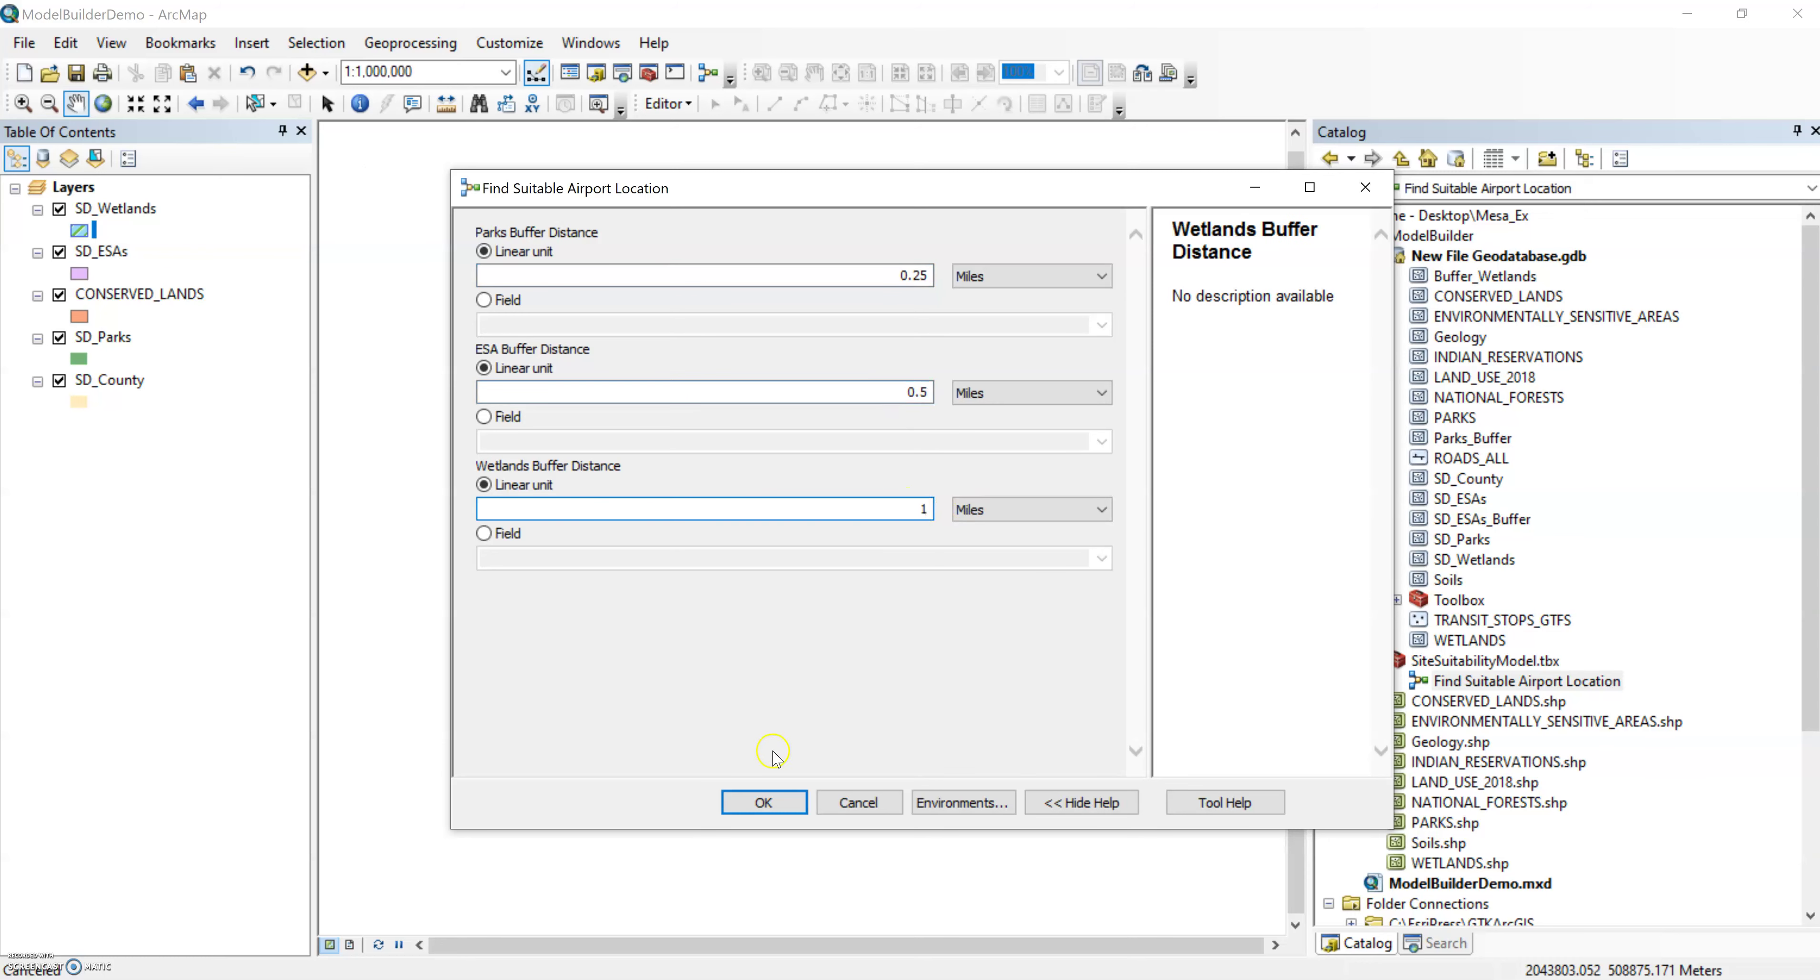
pyautogui.click(783, 804)
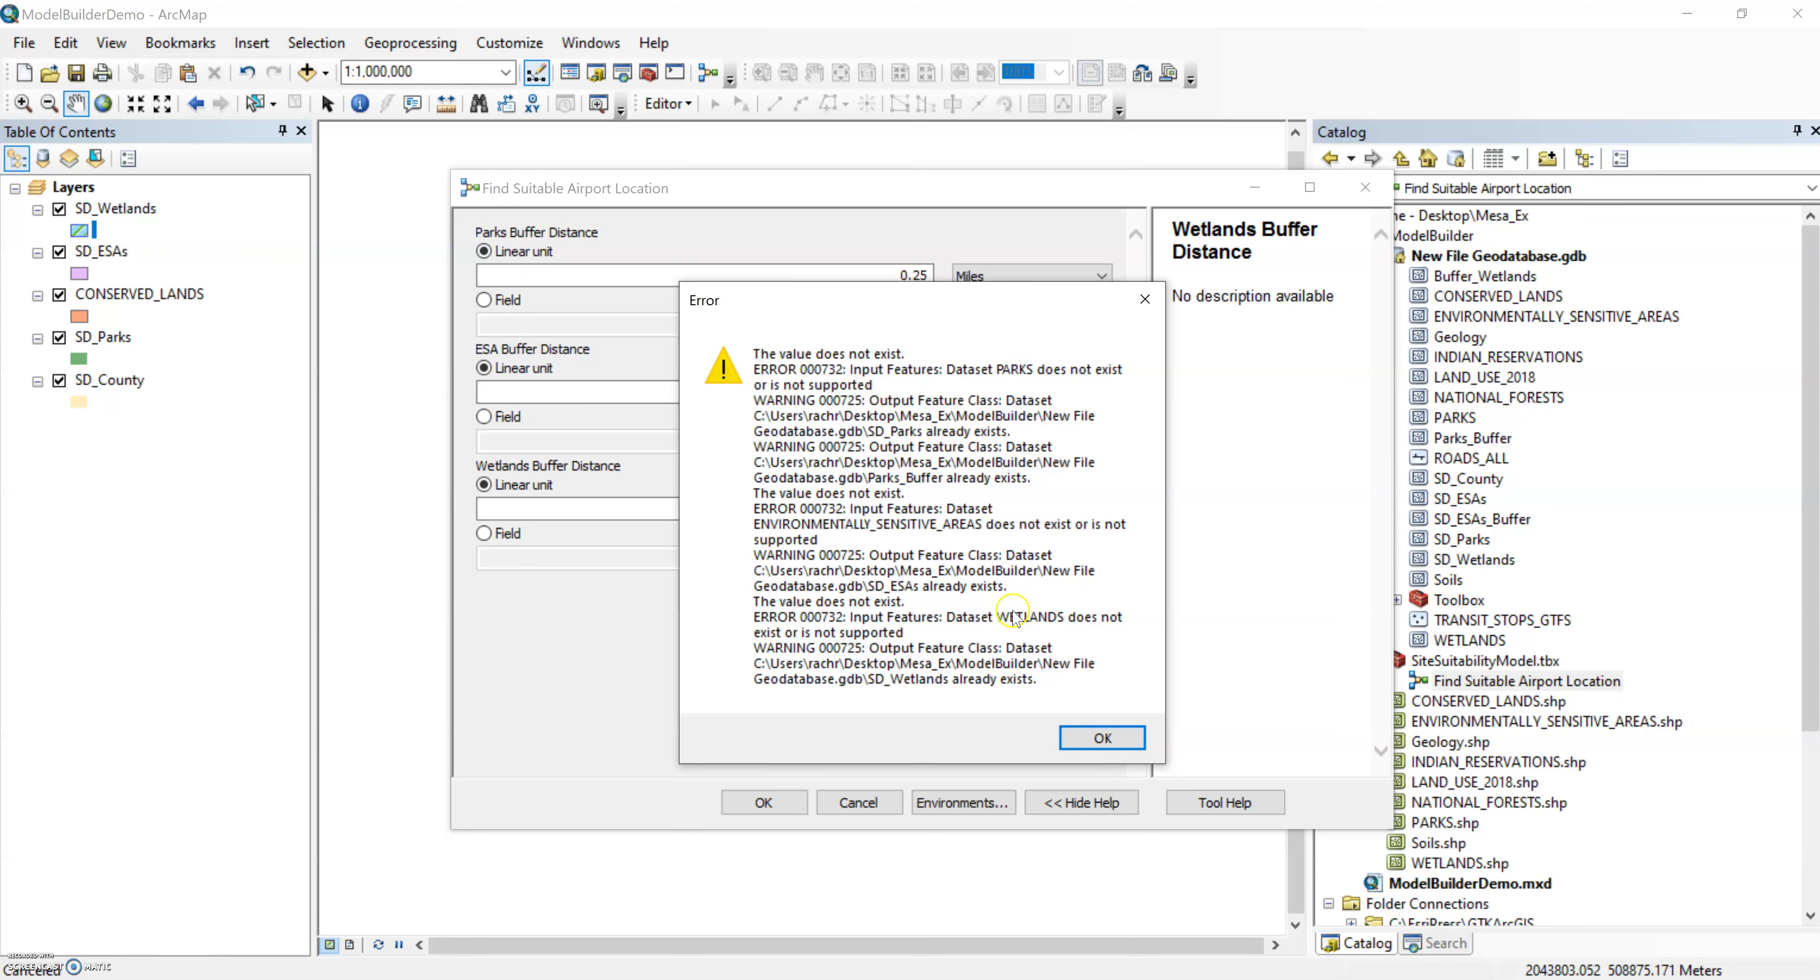
# - Dismiss the error 000732 report, rerun once, dismiss it again and cancel the dialog
pyautogui.click(1100, 739)
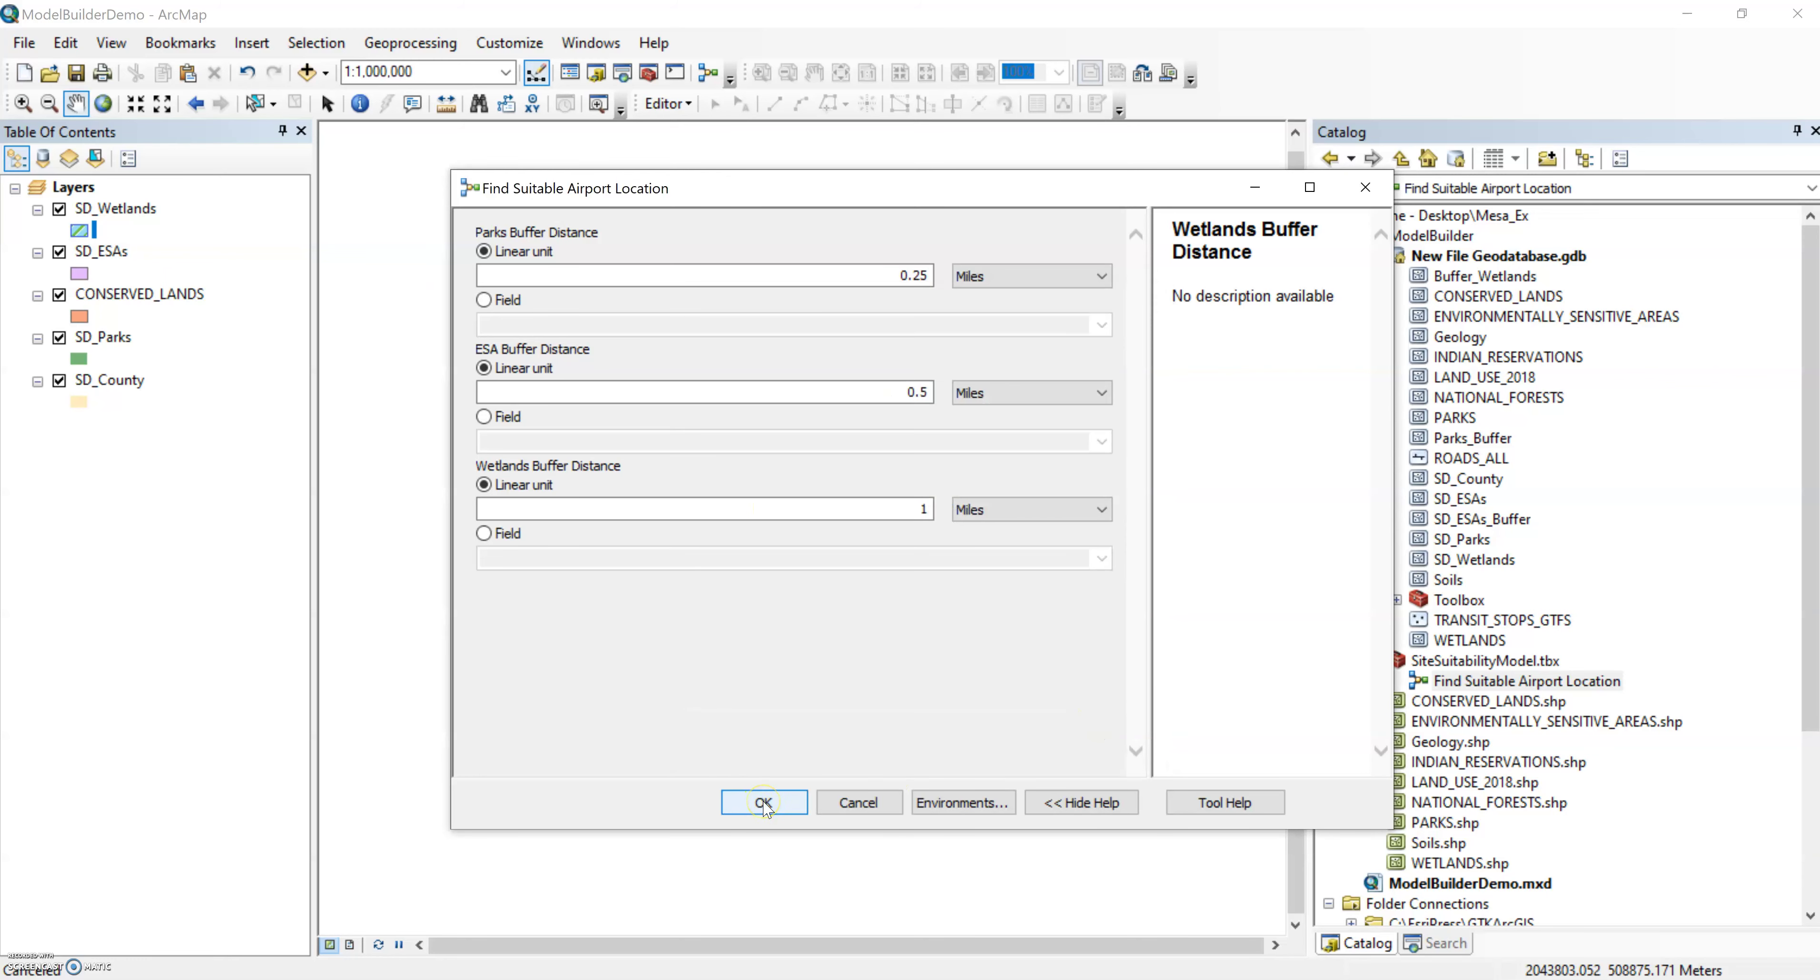
pyautogui.click(764, 800)
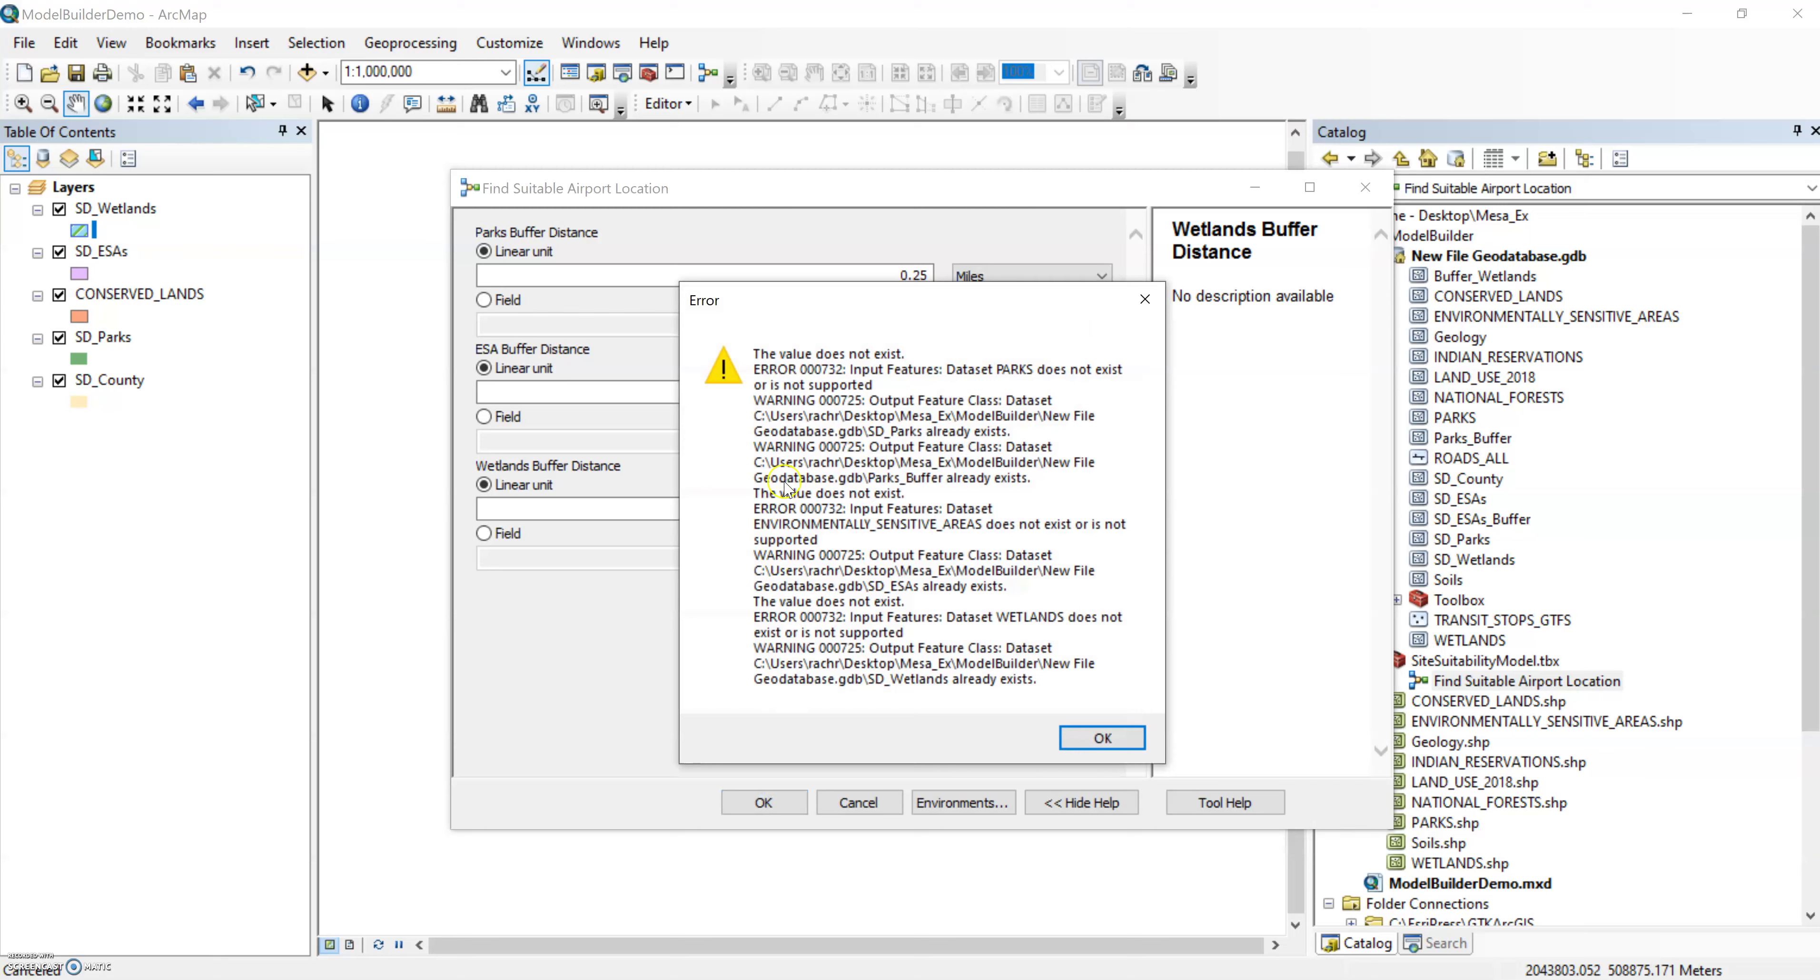
pyautogui.click(809, 414)
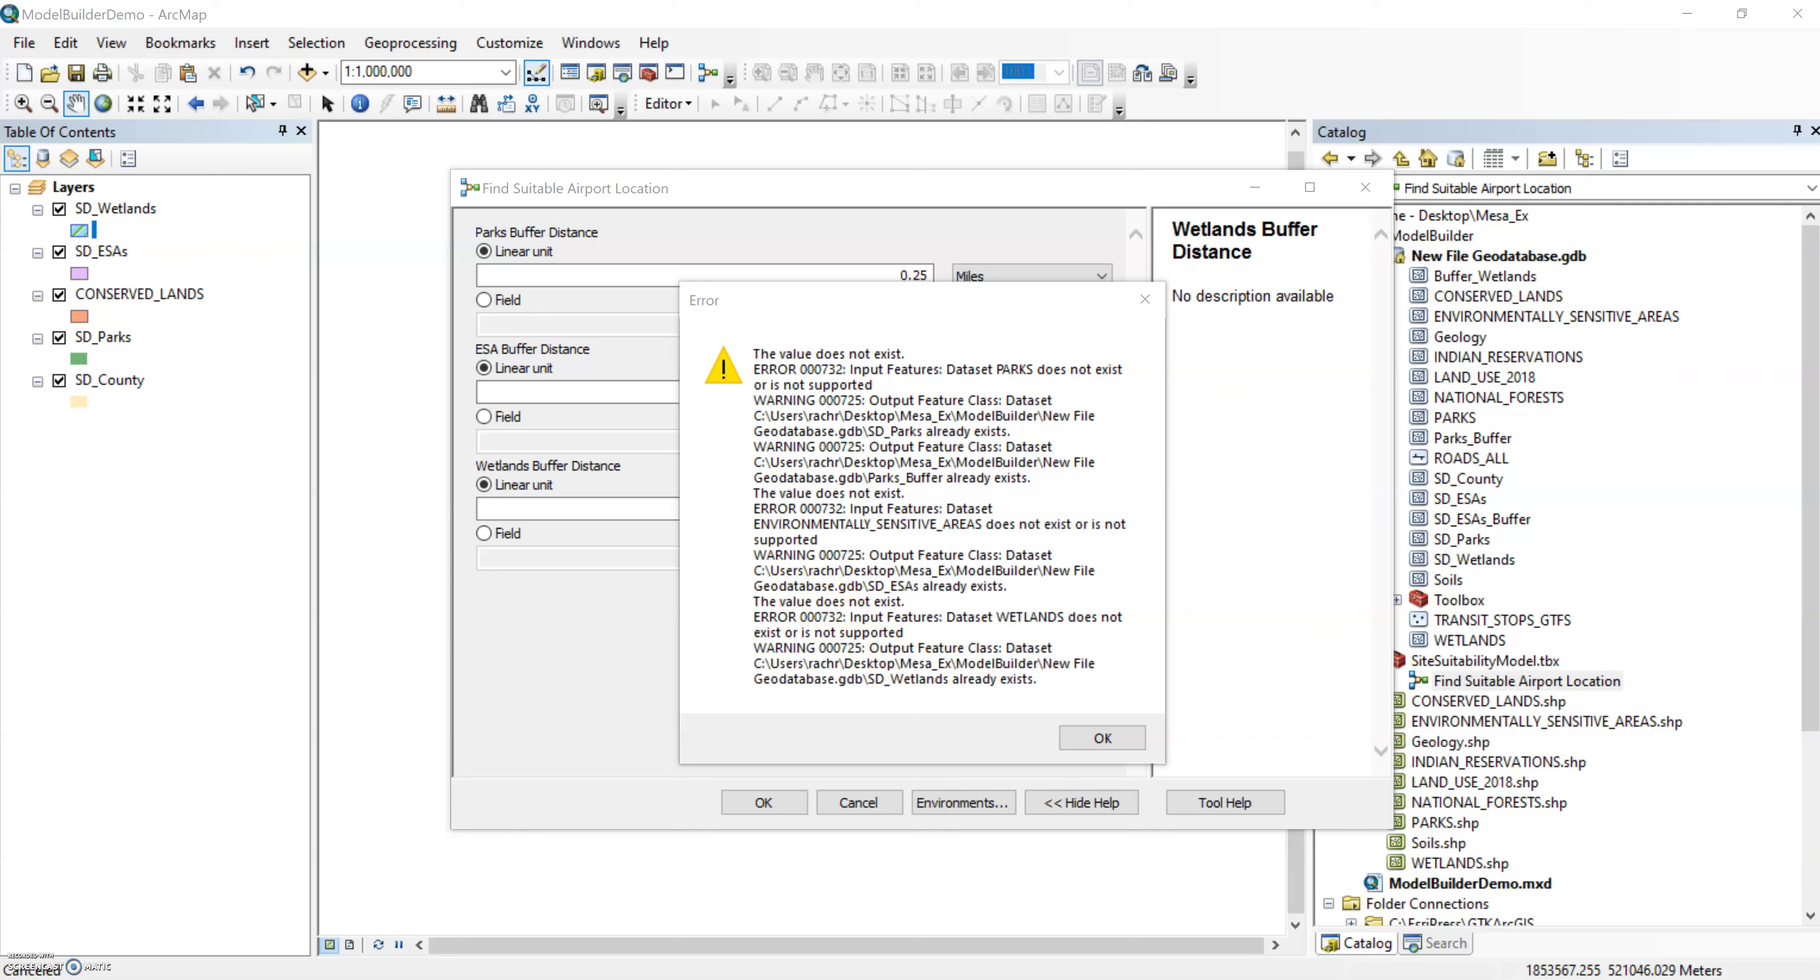
pyautogui.click(1099, 735)
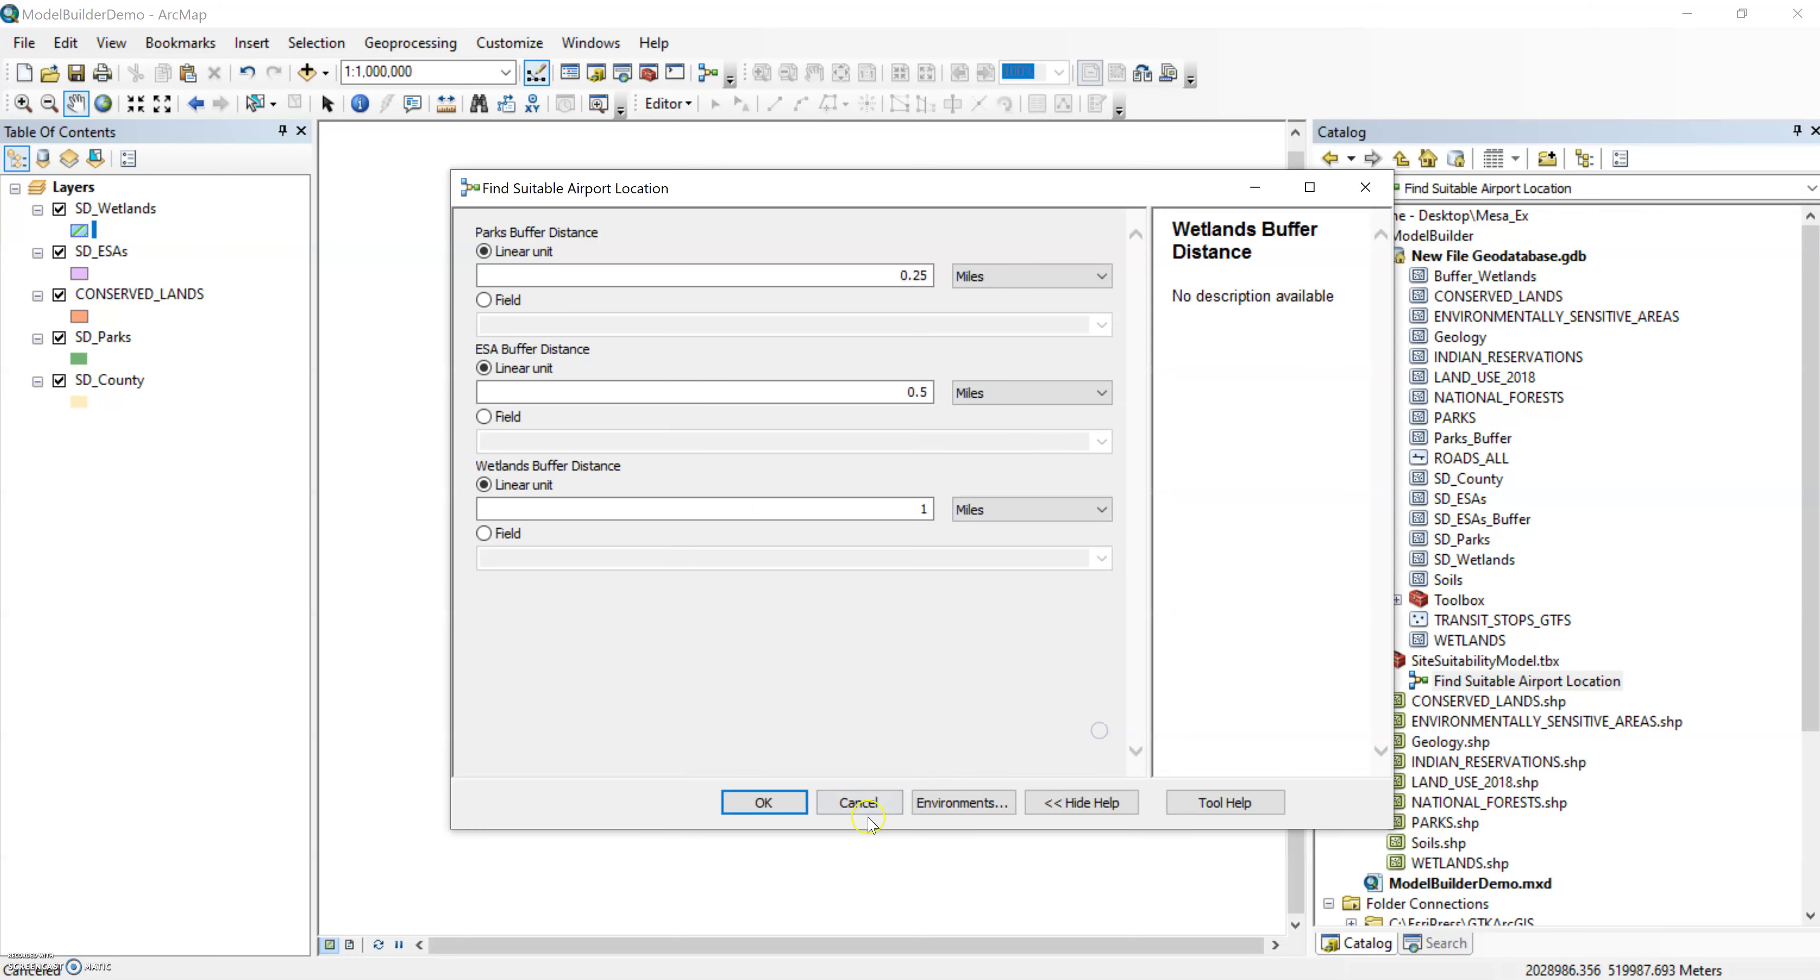
pyautogui.click(866, 811)
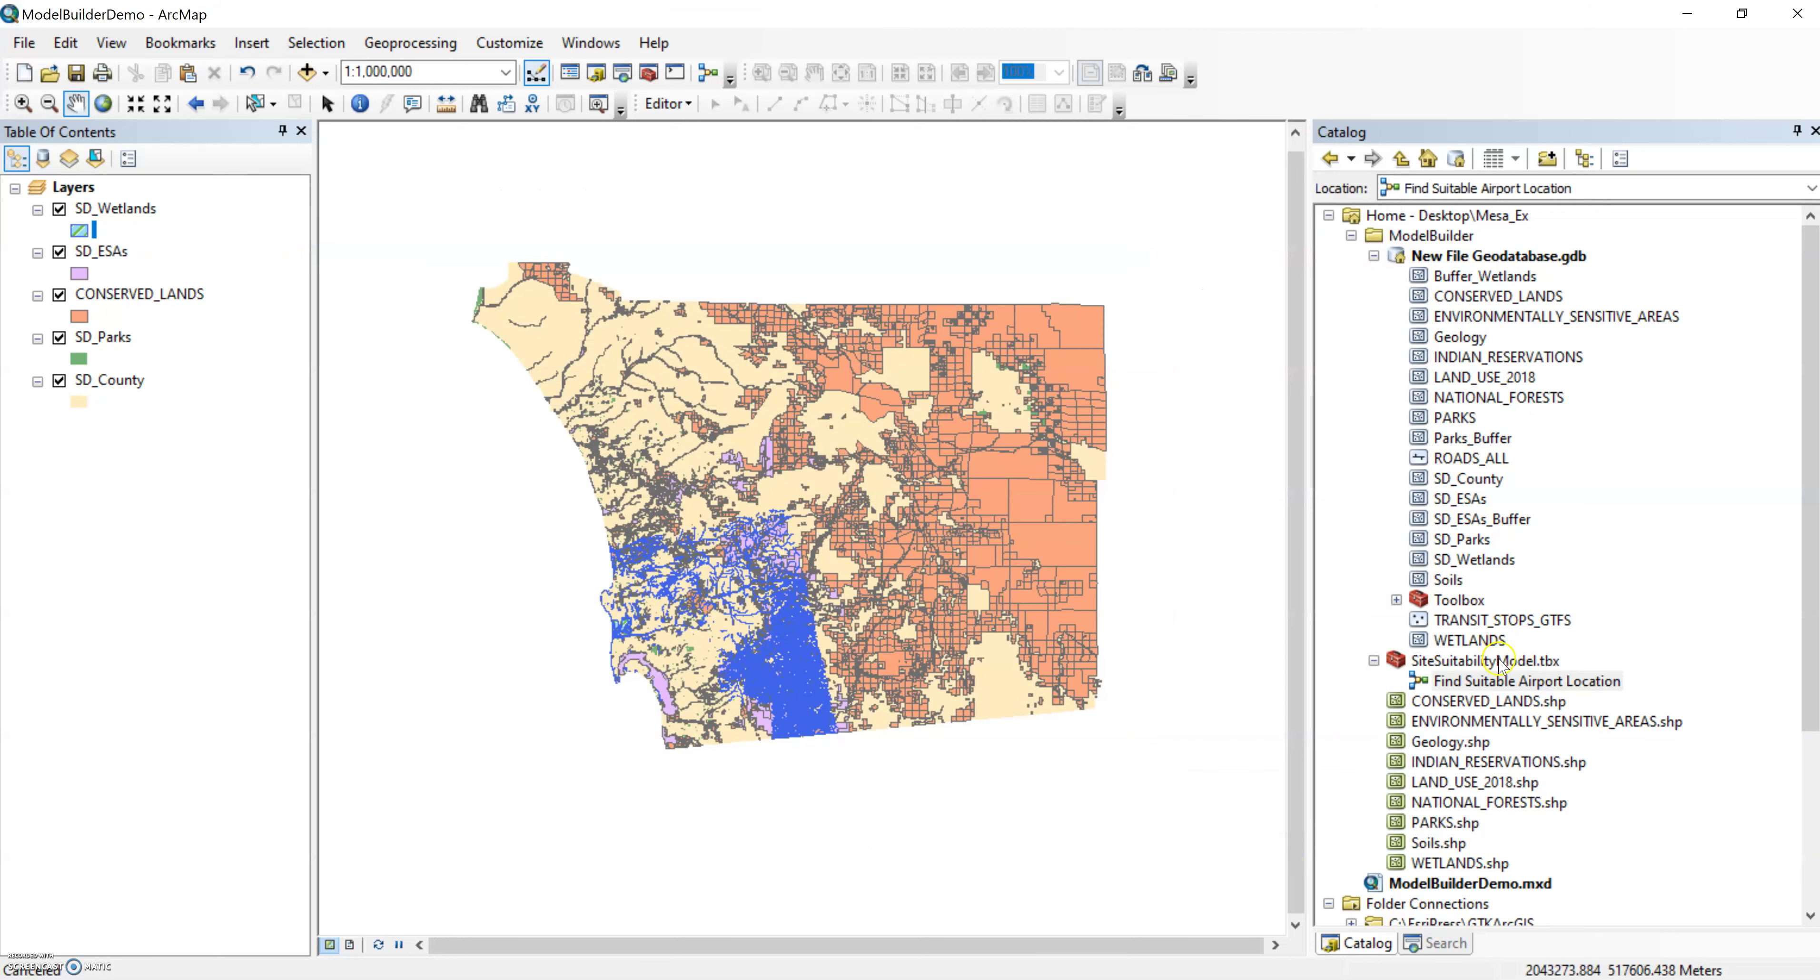
# - Reopen the Find Suitable Airport Location model for editing from Catalog
pyautogui.rightClick(1503, 682)
pyautogui.click(1580, 675)
pyautogui.click(1170, 220)
pyautogui.rightClick(1558, 682)
pyautogui.click(1632, 384)
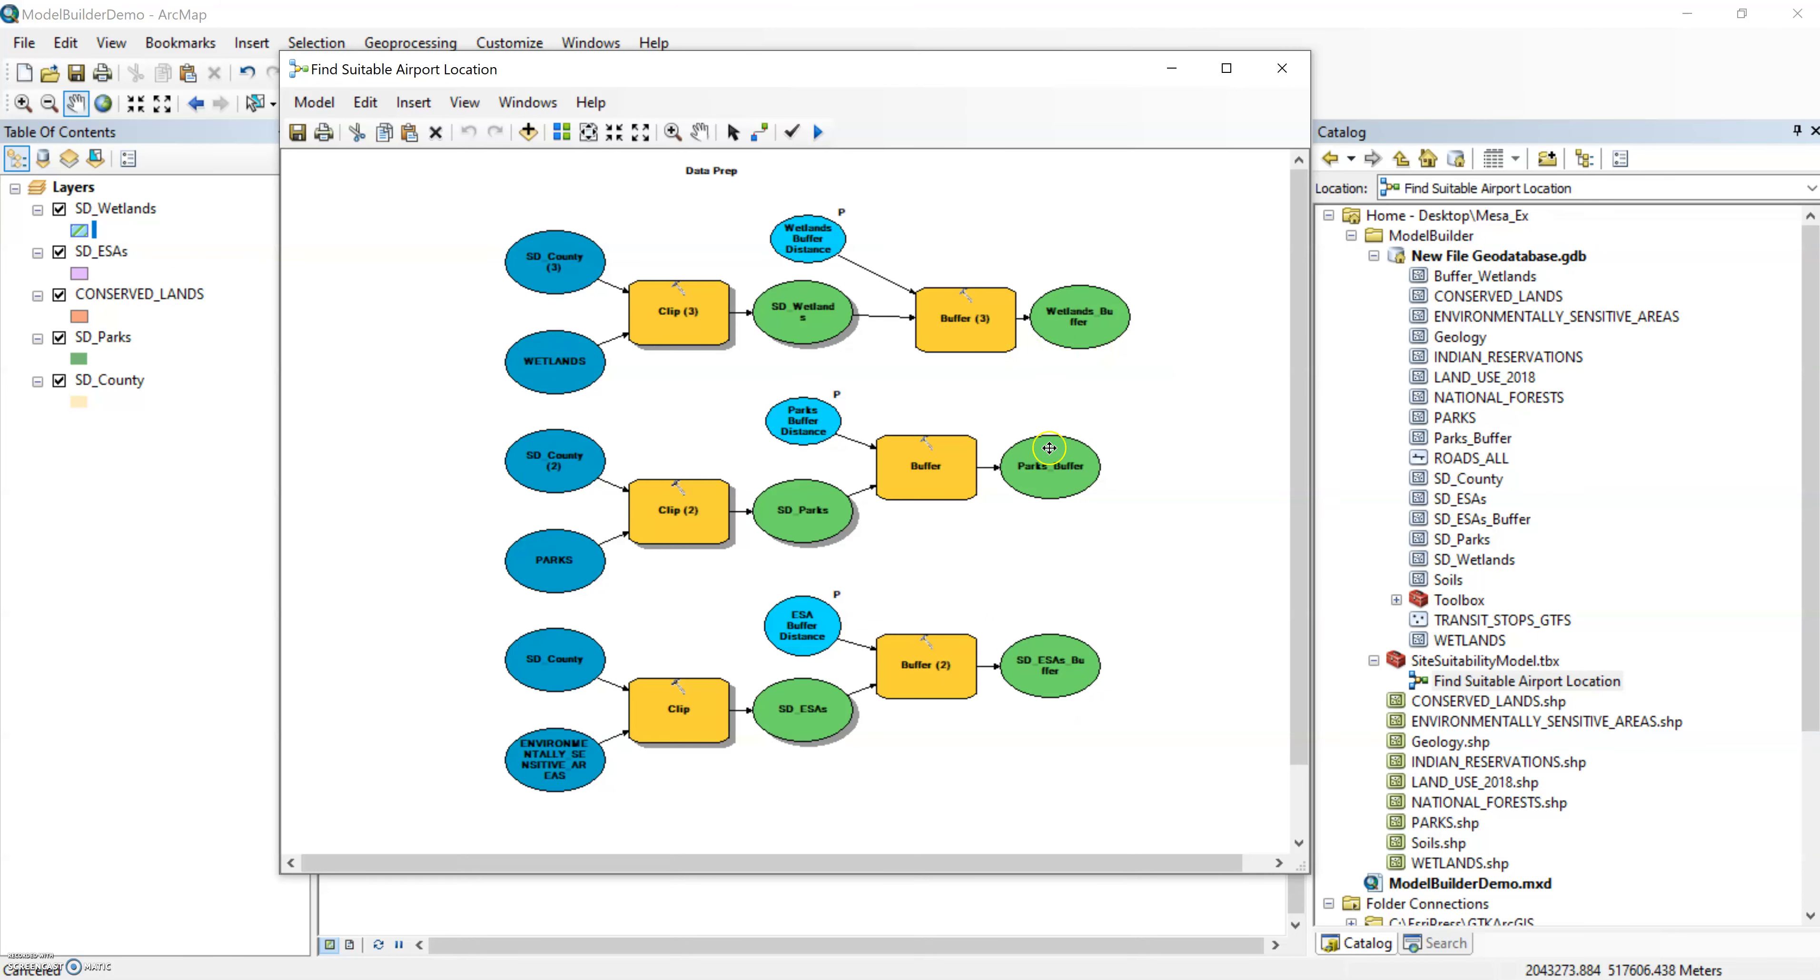
# - Make SD_Wetlands, Wetlands_Buffer, SD_Parks, Parks_Buffer, SD_ESAs_Buffer and SD_ESAs model parameters, then save
pyautogui.rightClick(823, 333)
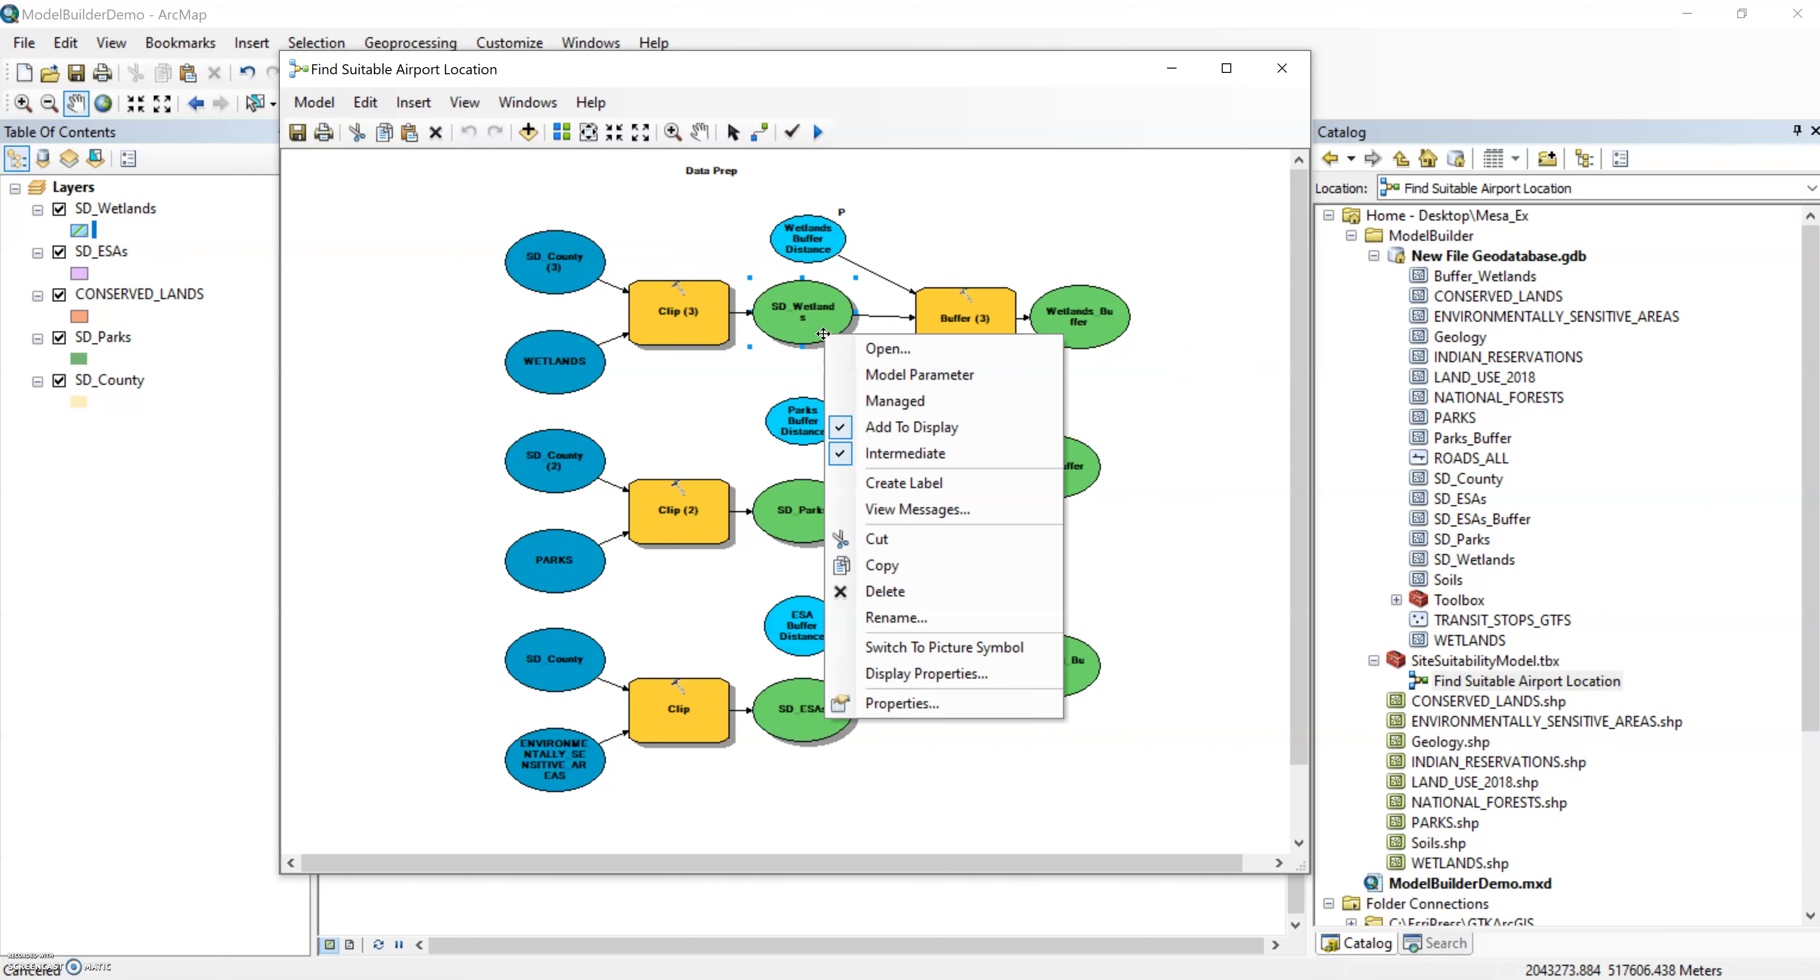
pyautogui.click(855, 382)
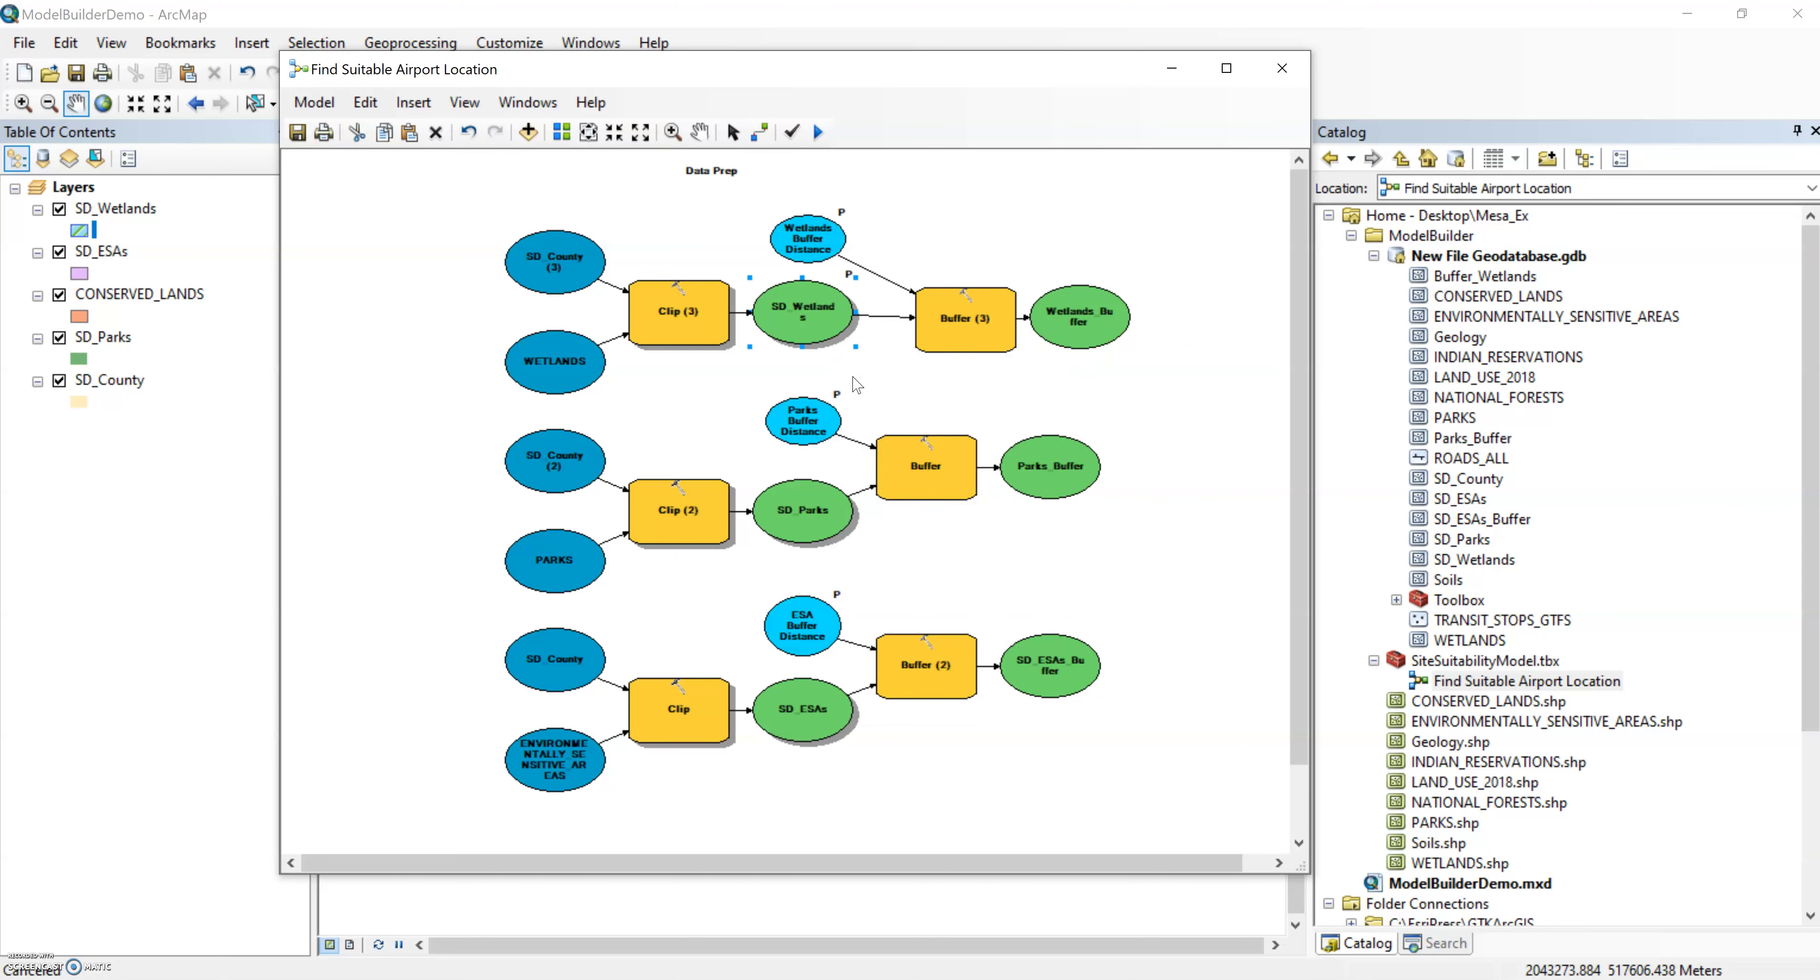
pyautogui.rightClick(1075, 330)
pyautogui.click(1138, 373)
pyautogui.rightClick(853, 501)
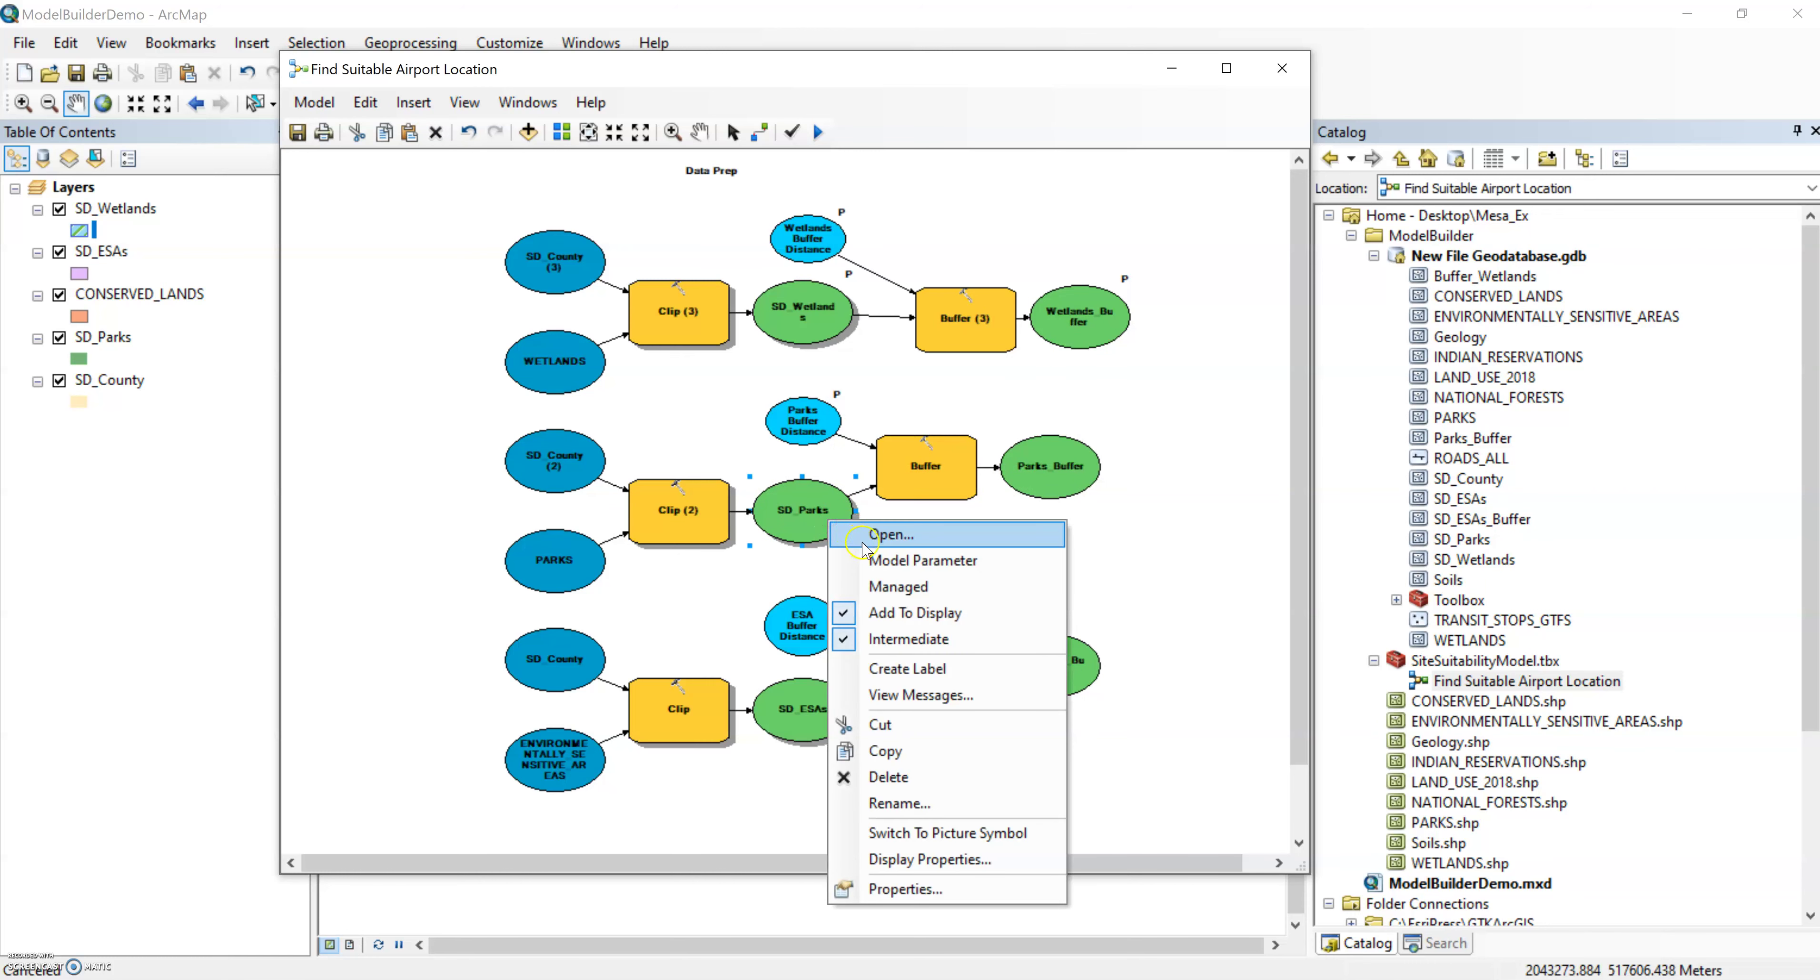
pyautogui.click(879, 558)
pyautogui.rightClick(1078, 473)
pyautogui.click(1122, 518)
pyautogui.rightClick(1065, 695)
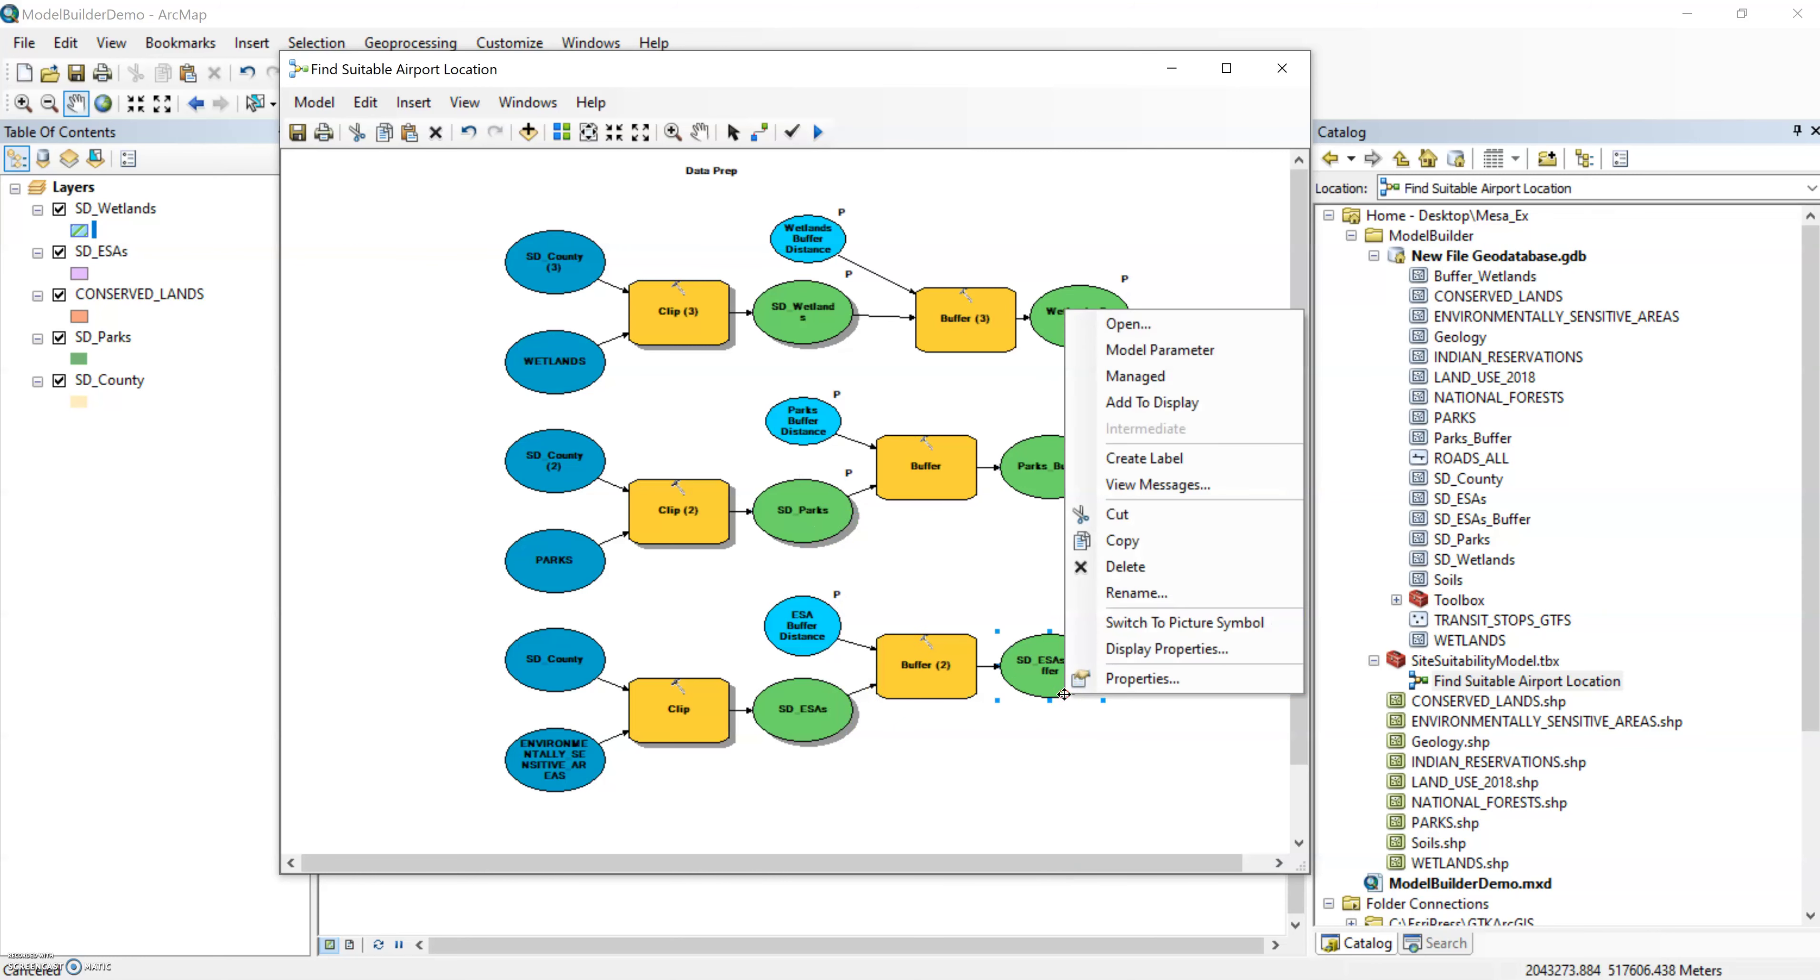
pyautogui.click(1159, 352)
pyautogui.rightClick(838, 700)
pyautogui.click(948, 353)
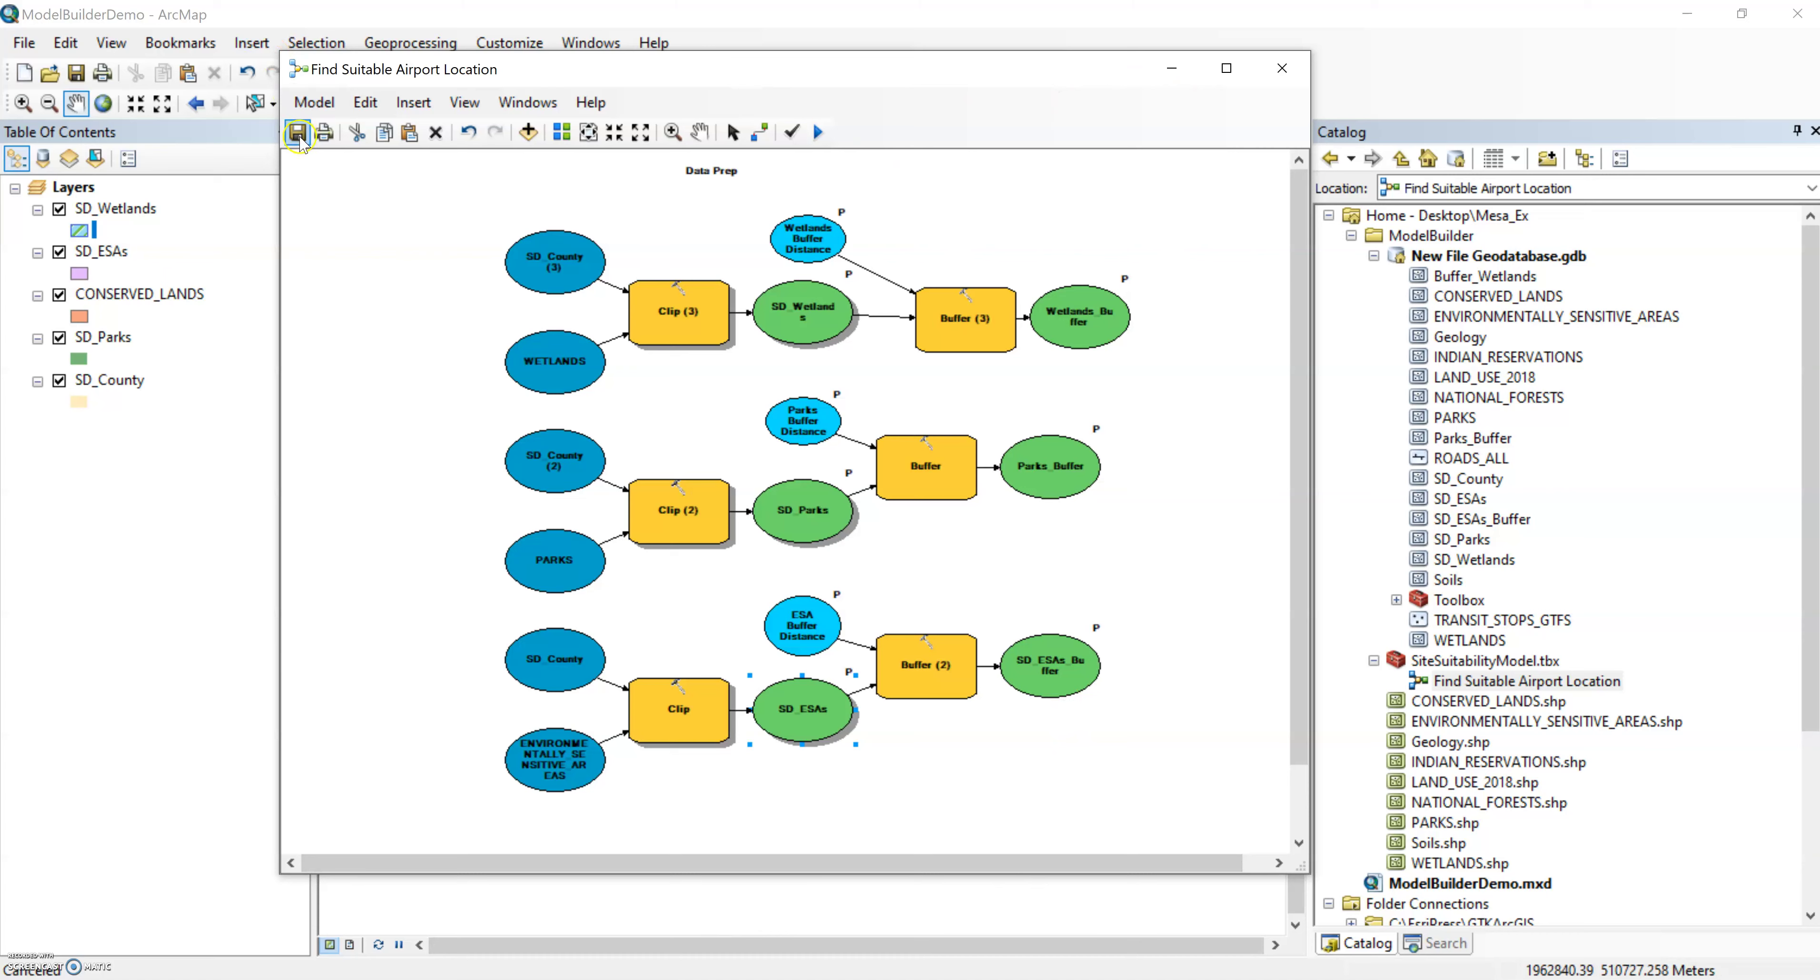
pyautogui.click(1275, 105)
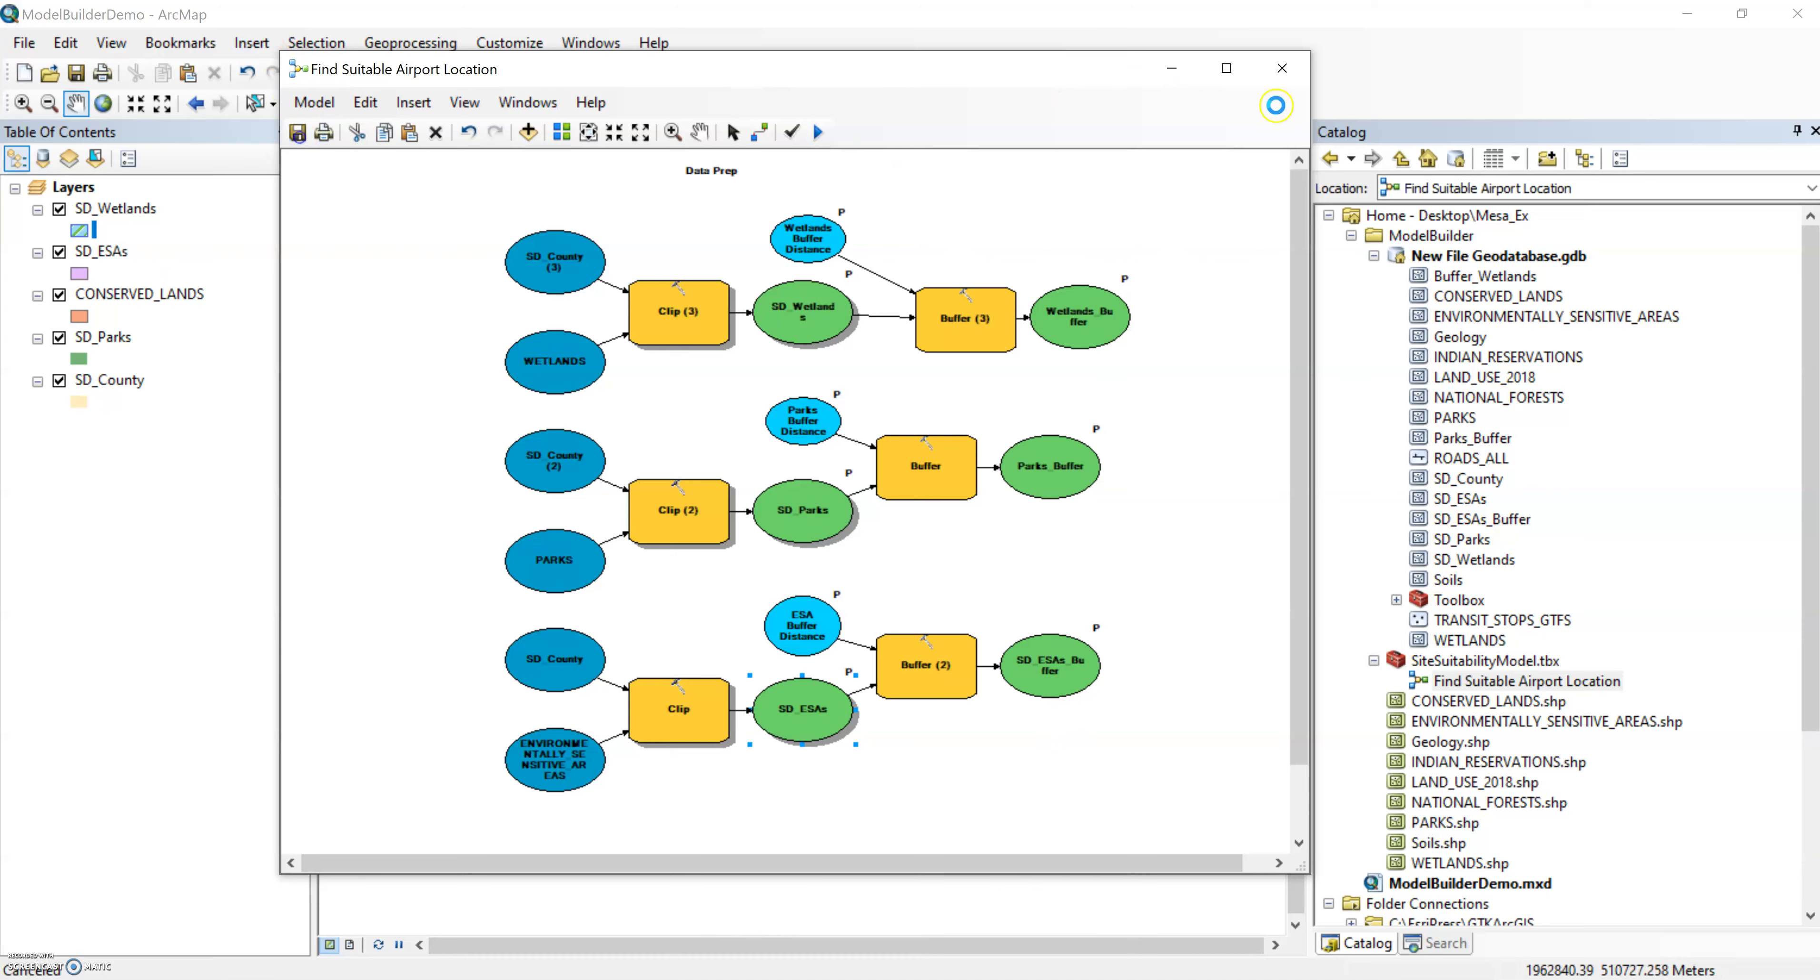
# - Open the airport tool and set ESA buffer to 1 and wetlands buffer to 5 miles
pyautogui.click(1282, 68)
pyautogui.doubleClick(1492, 683)
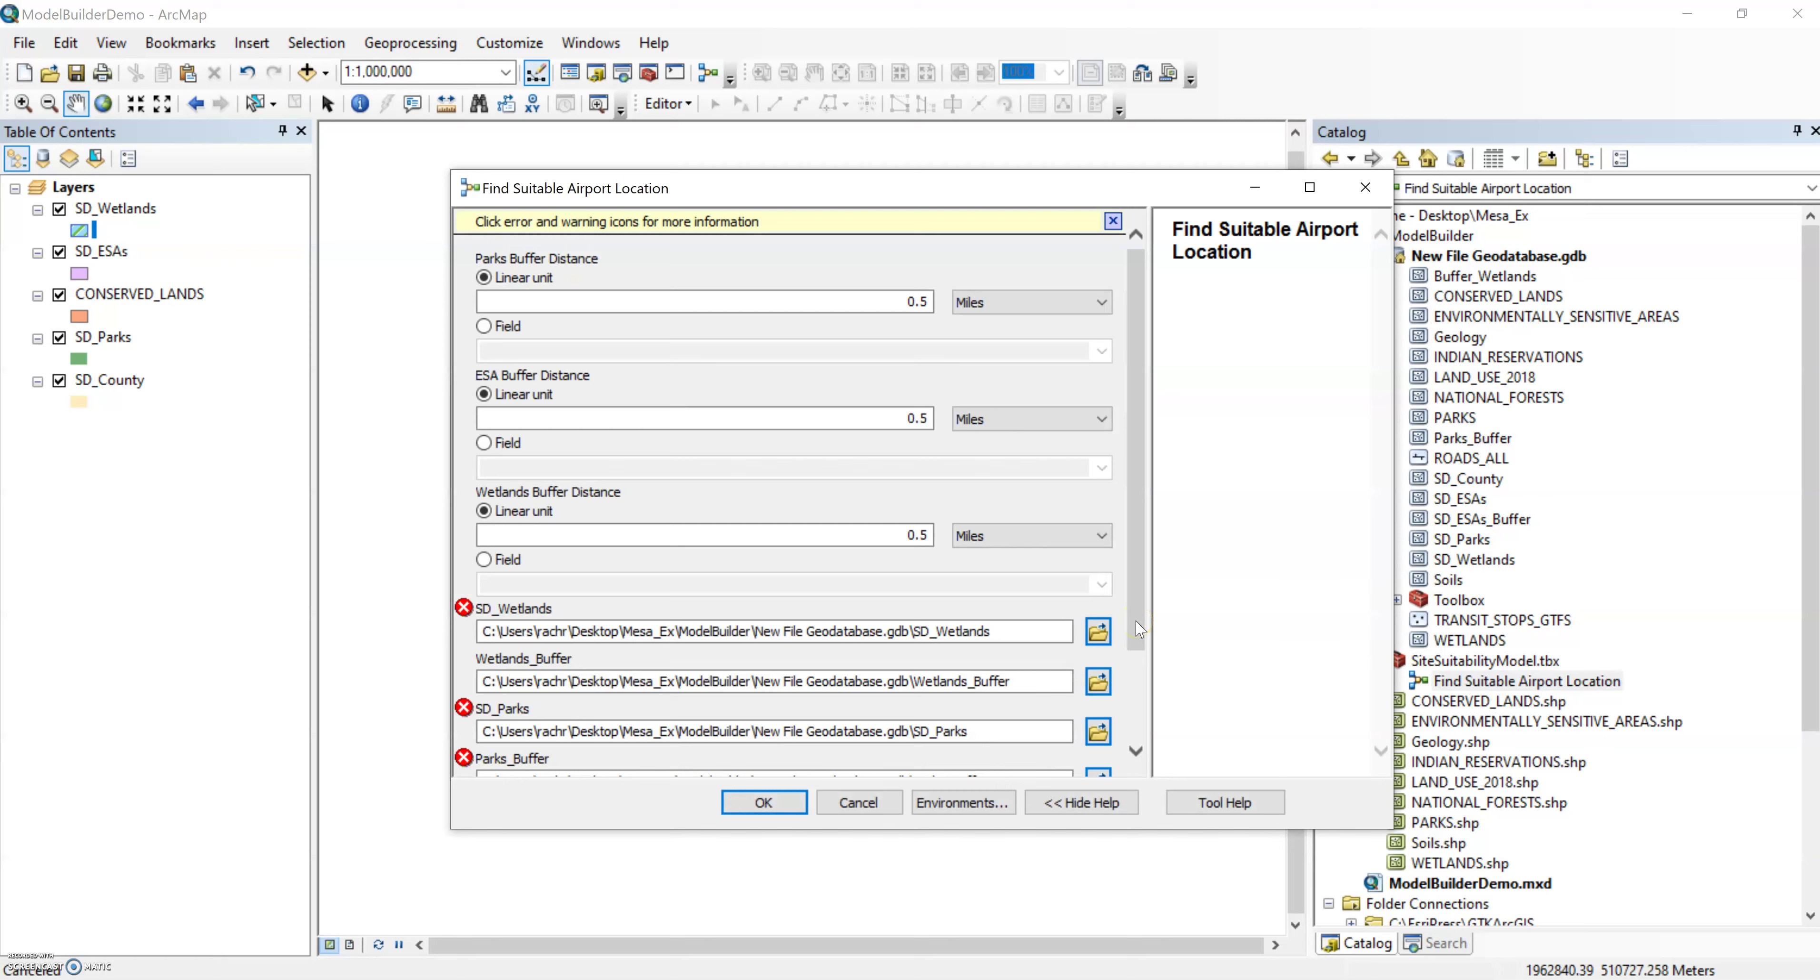
pyautogui.click(900, 707)
pyautogui.click(927, 418)
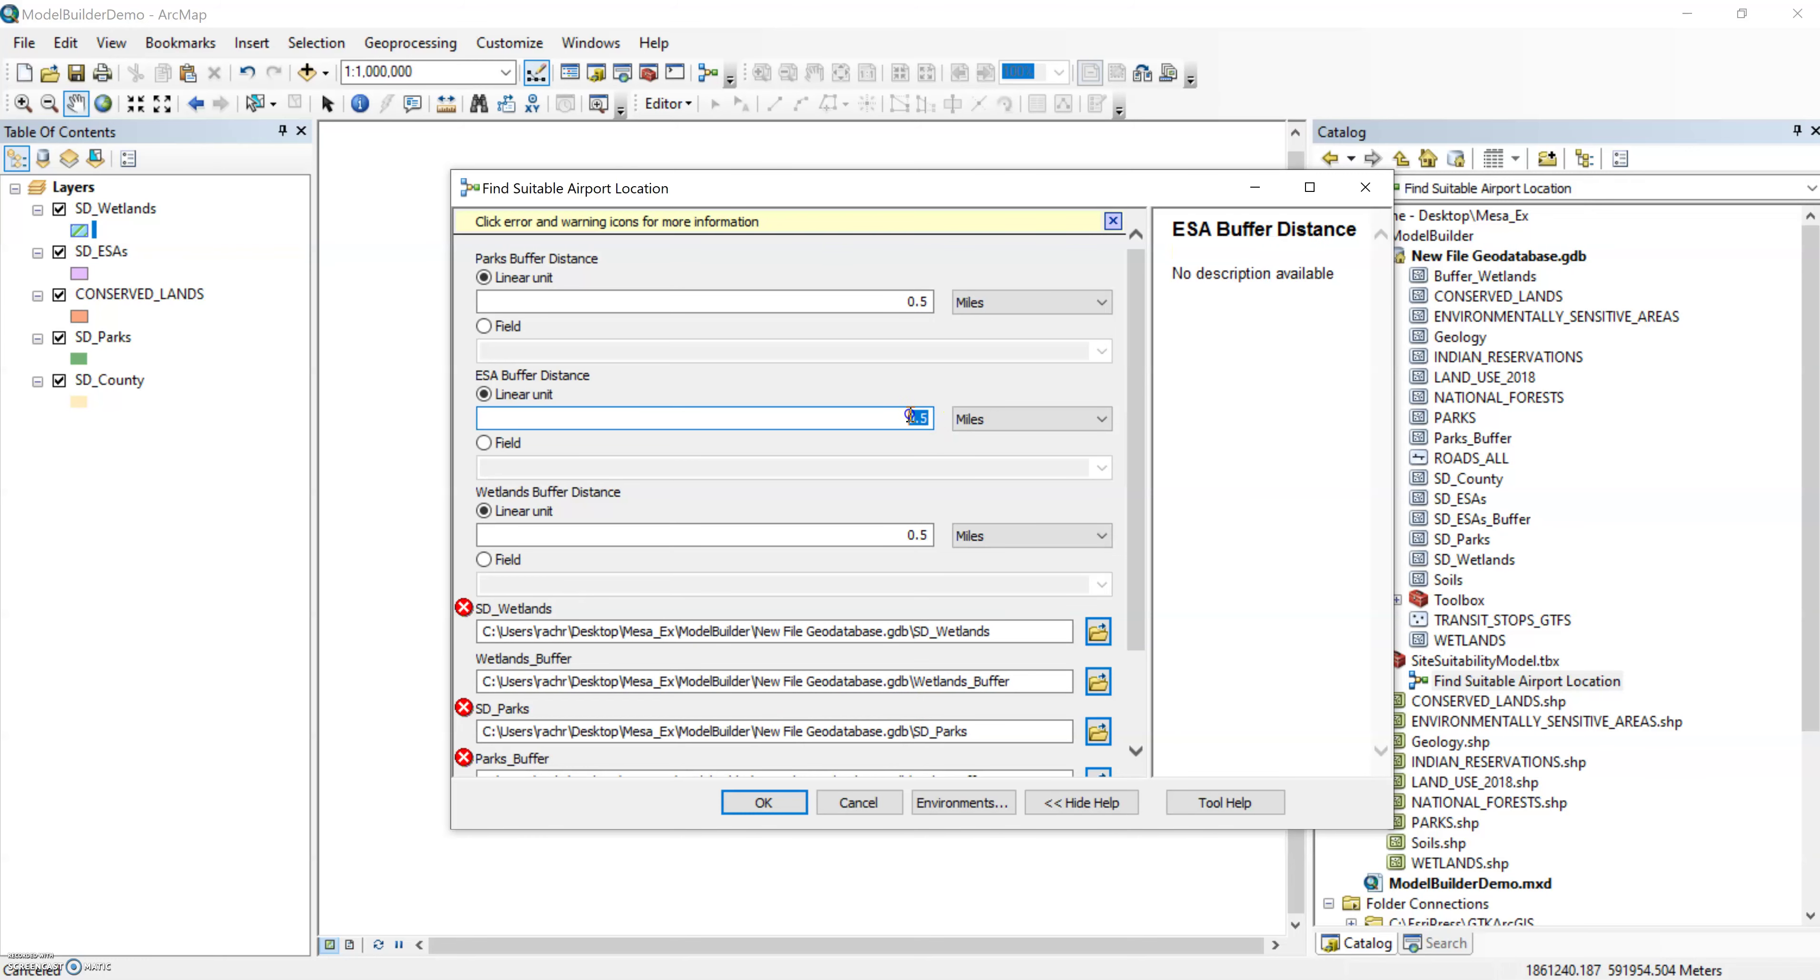
pyautogui.doubleClick(894, 530)
pyautogui.write('1')
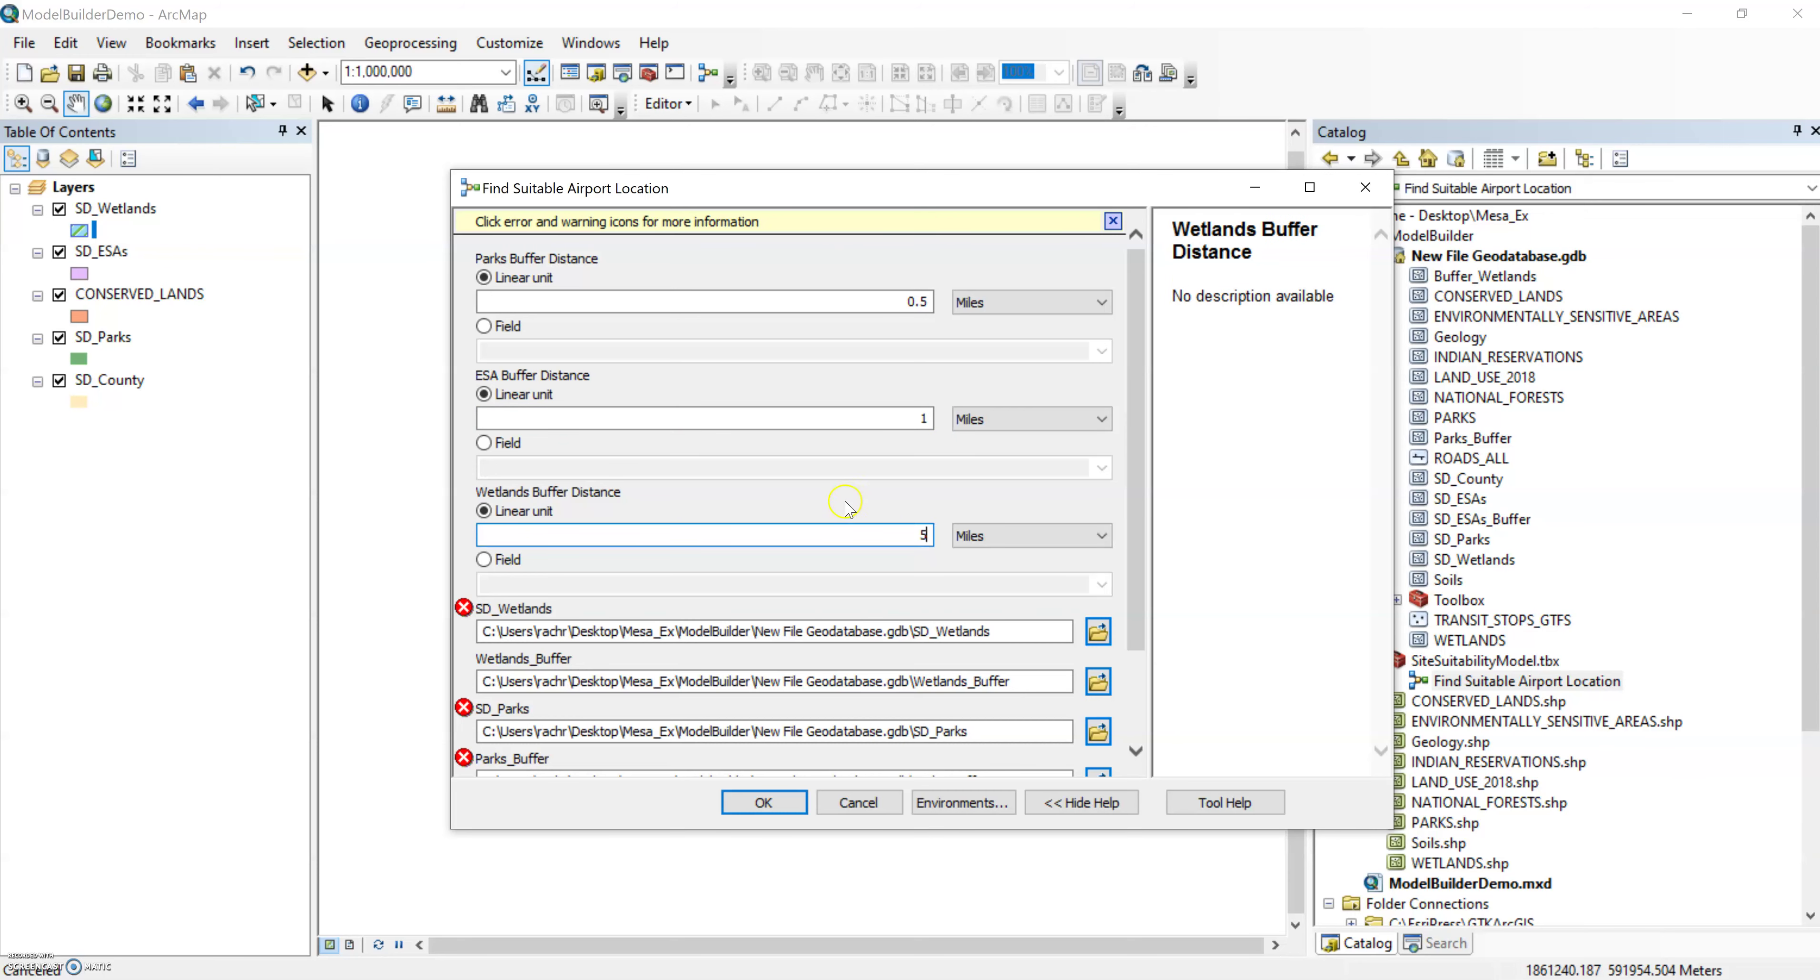
pyautogui.scroll(-3, 847, 504)
pyautogui.scroll(-1, 706, 516)
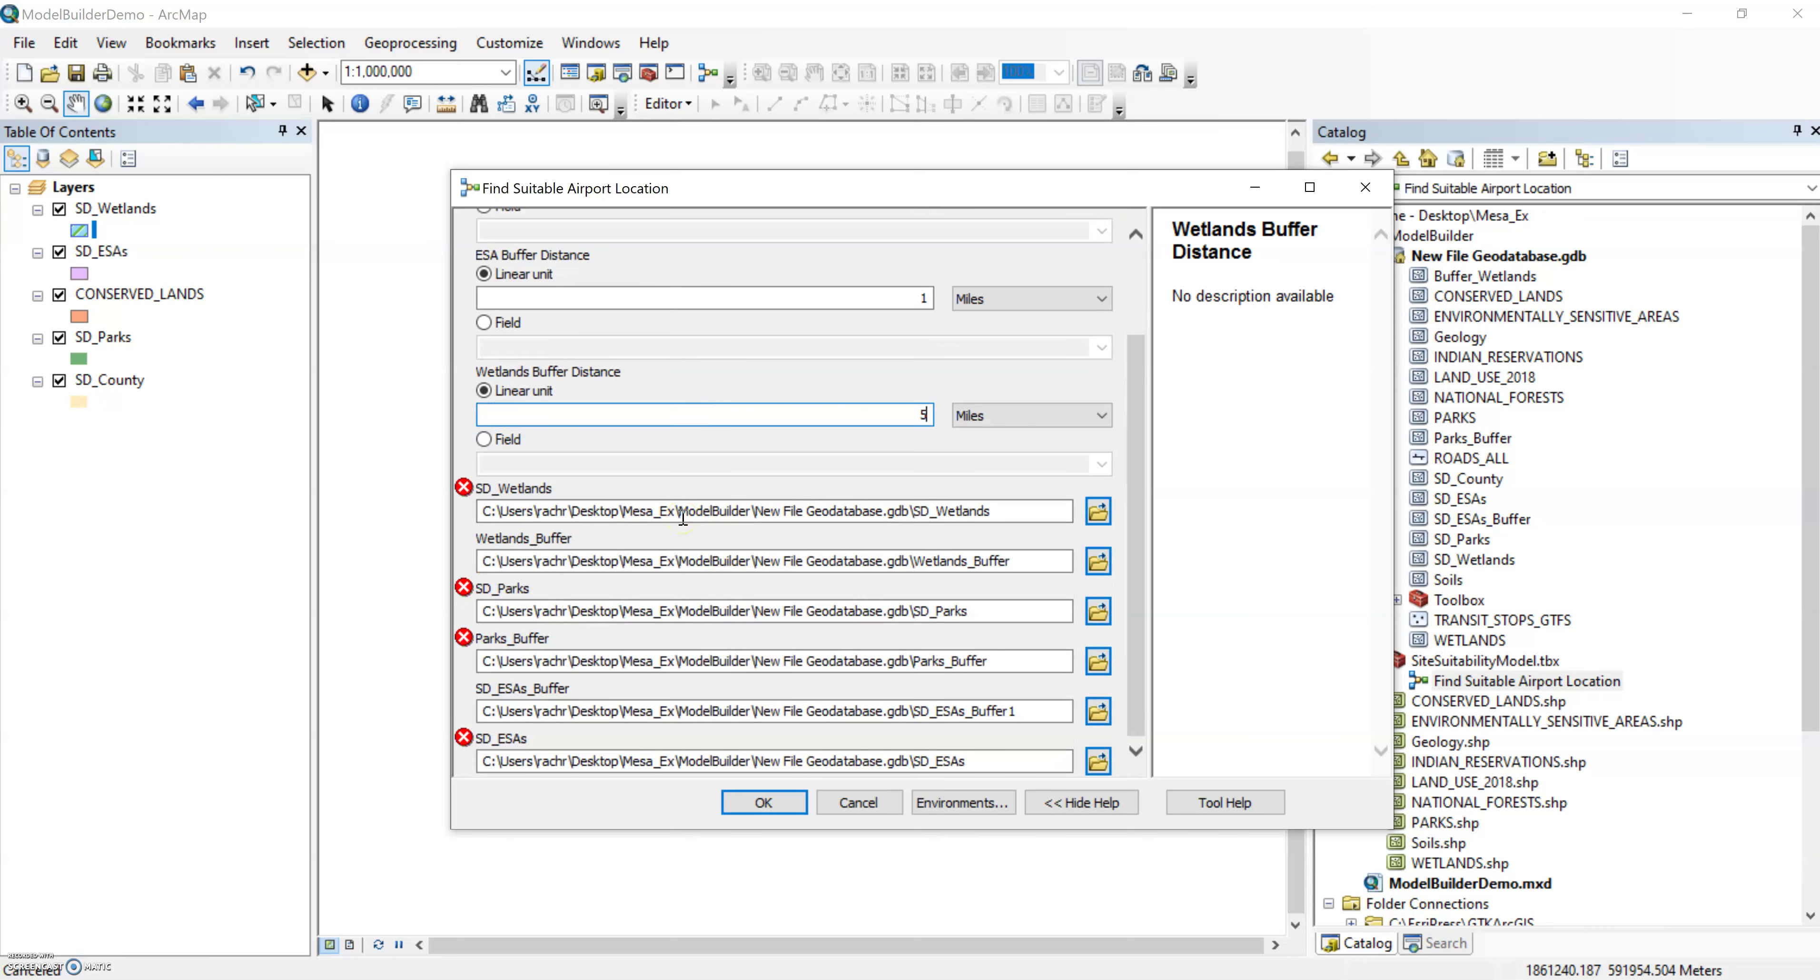
# - Append 2 to all six output paths and run the model
pyautogui.click(1009, 513)
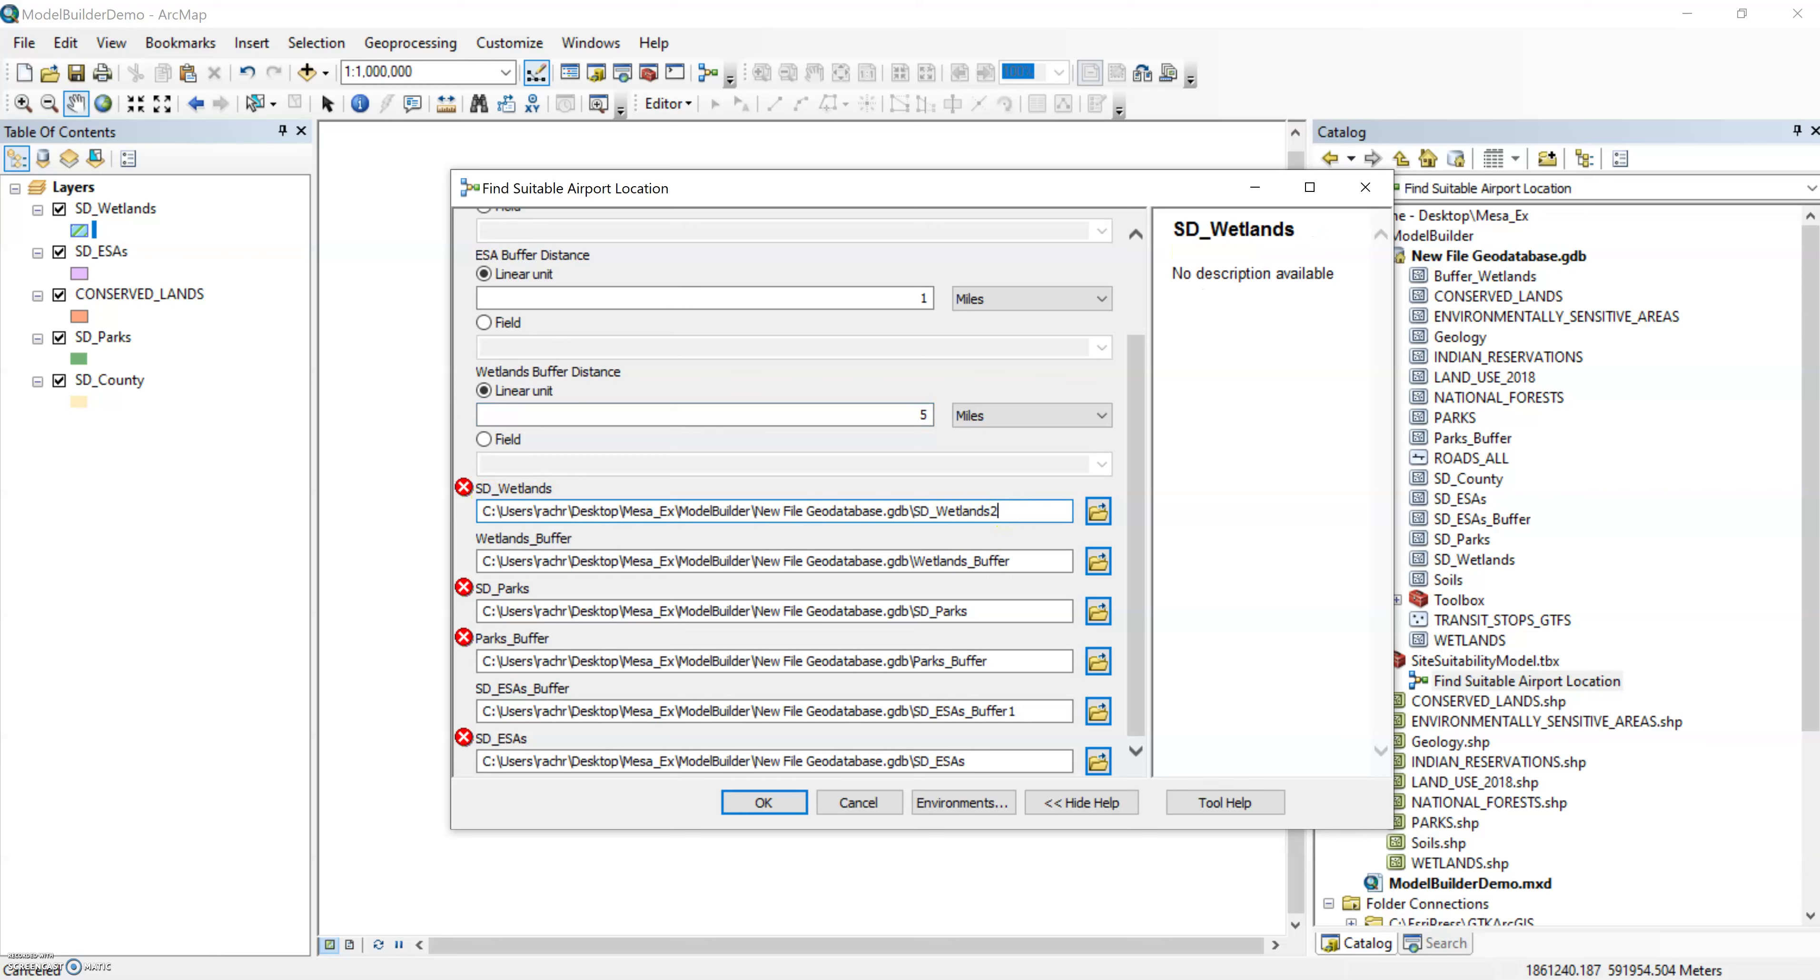
pyautogui.click(1036, 559)
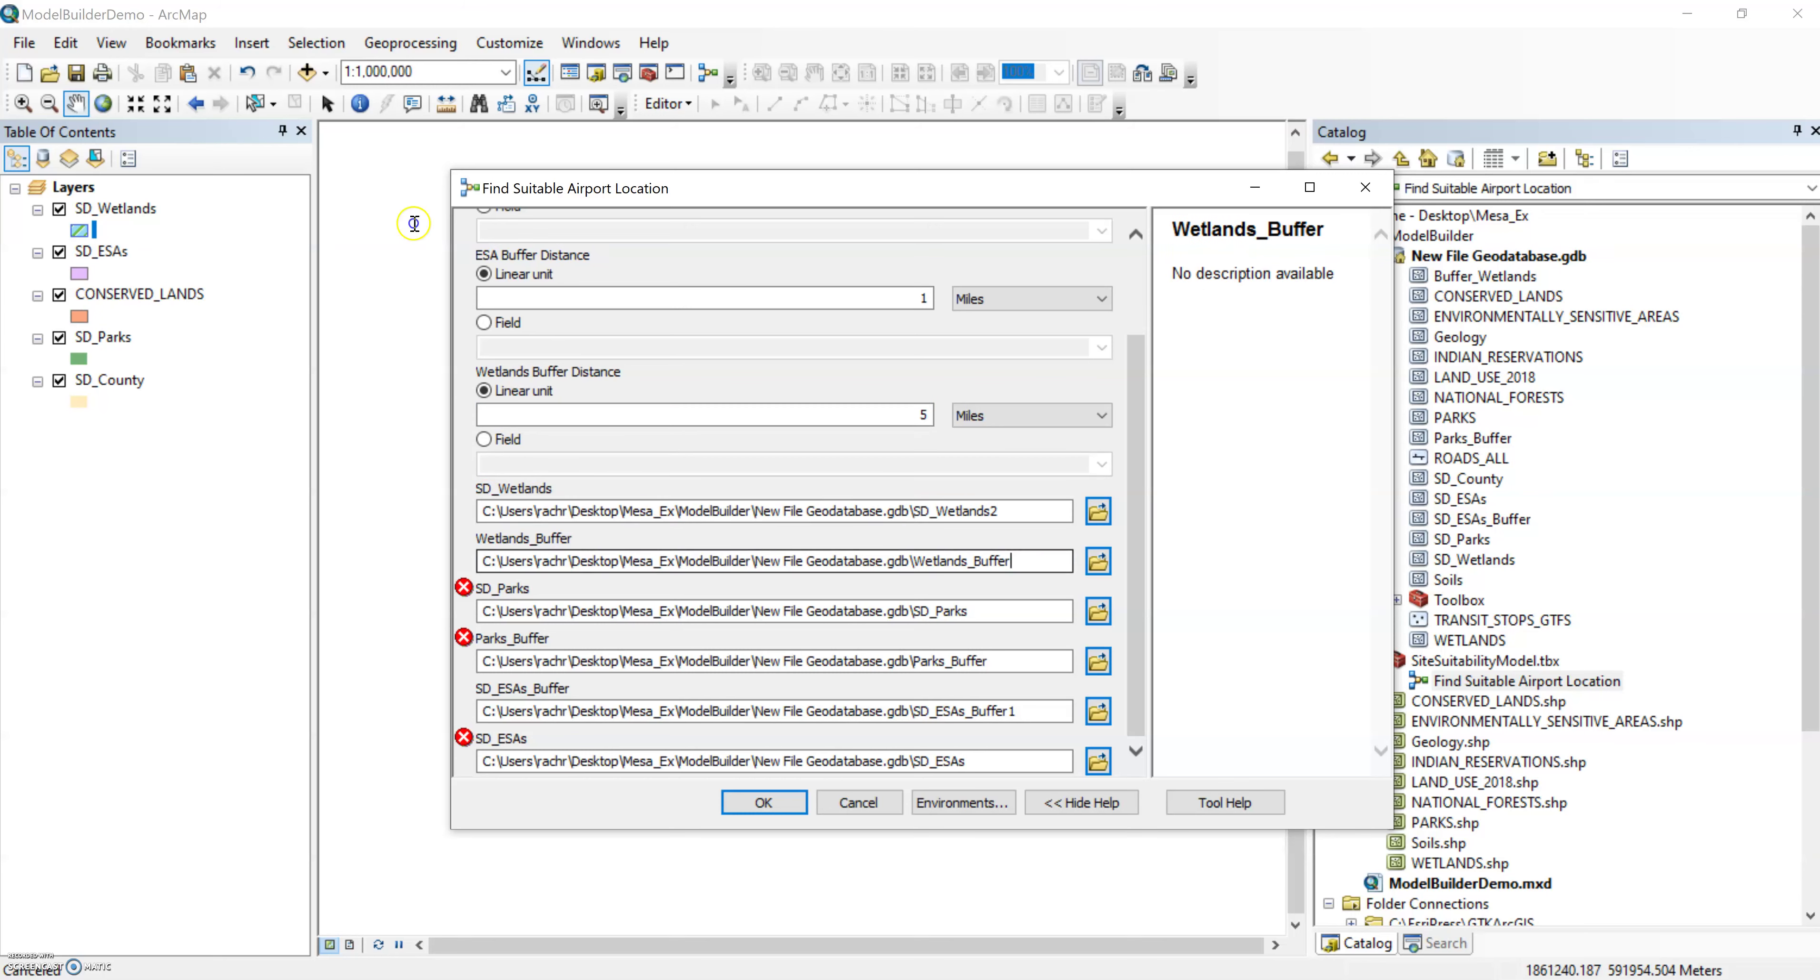
pyautogui.click(1000, 608)
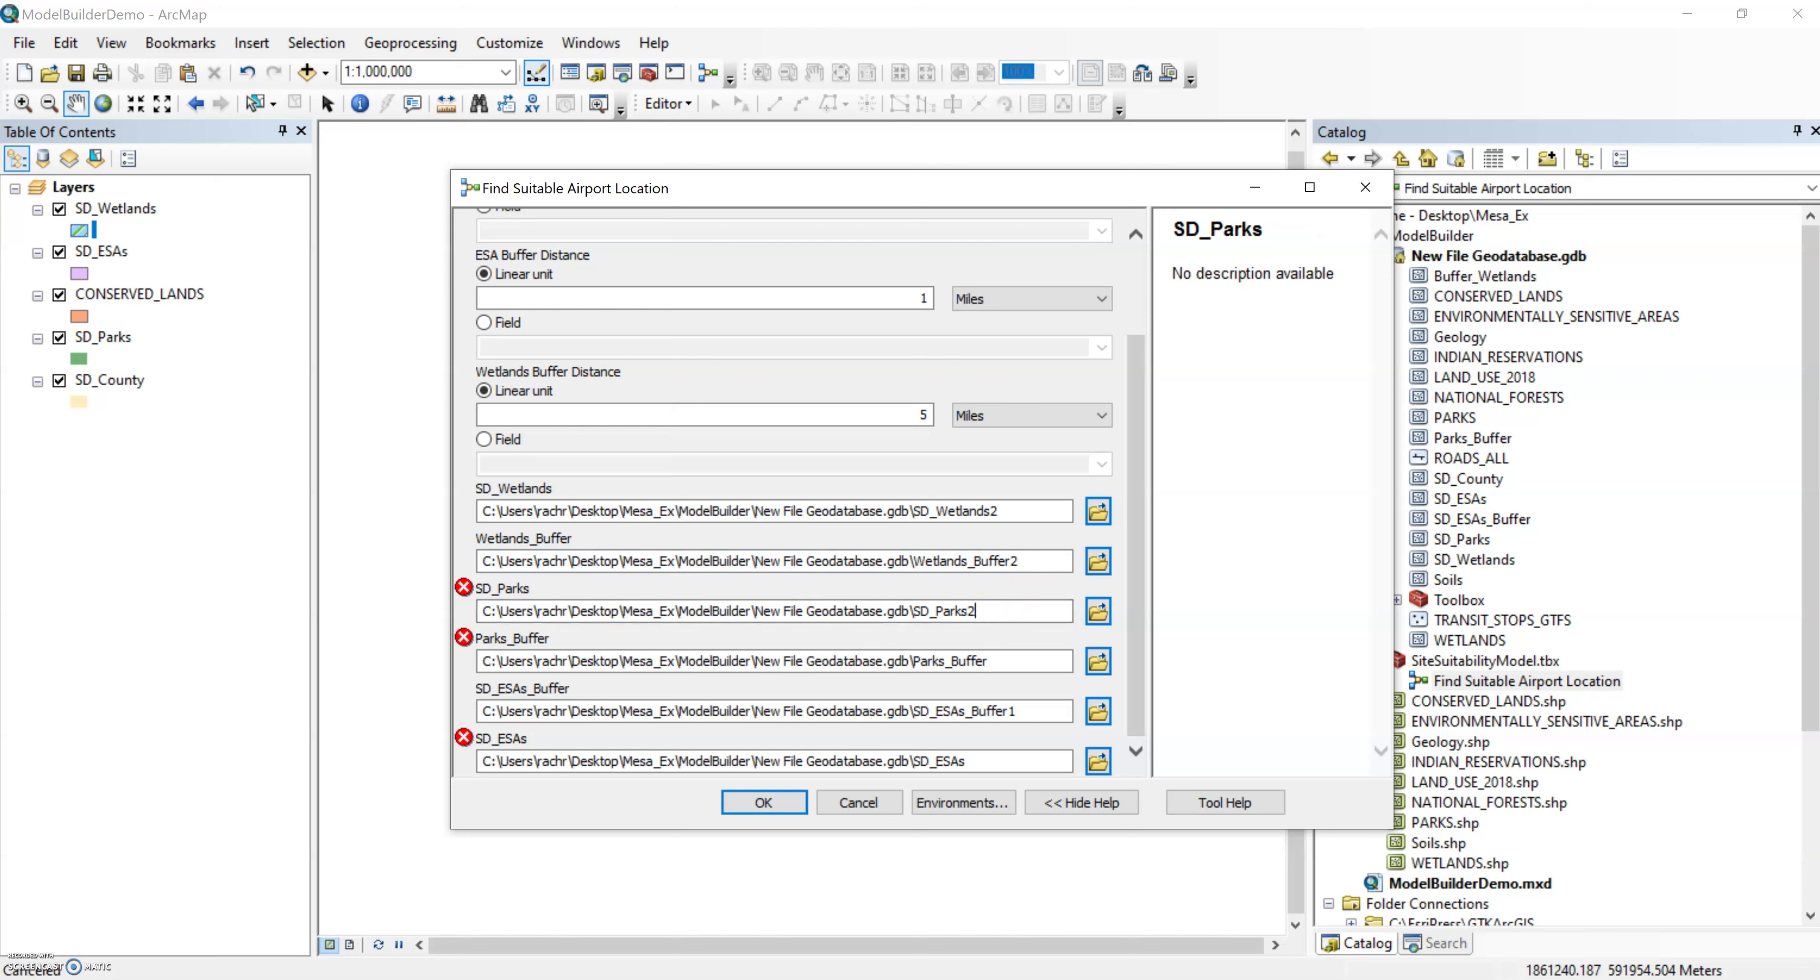
pyautogui.click(1018, 665)
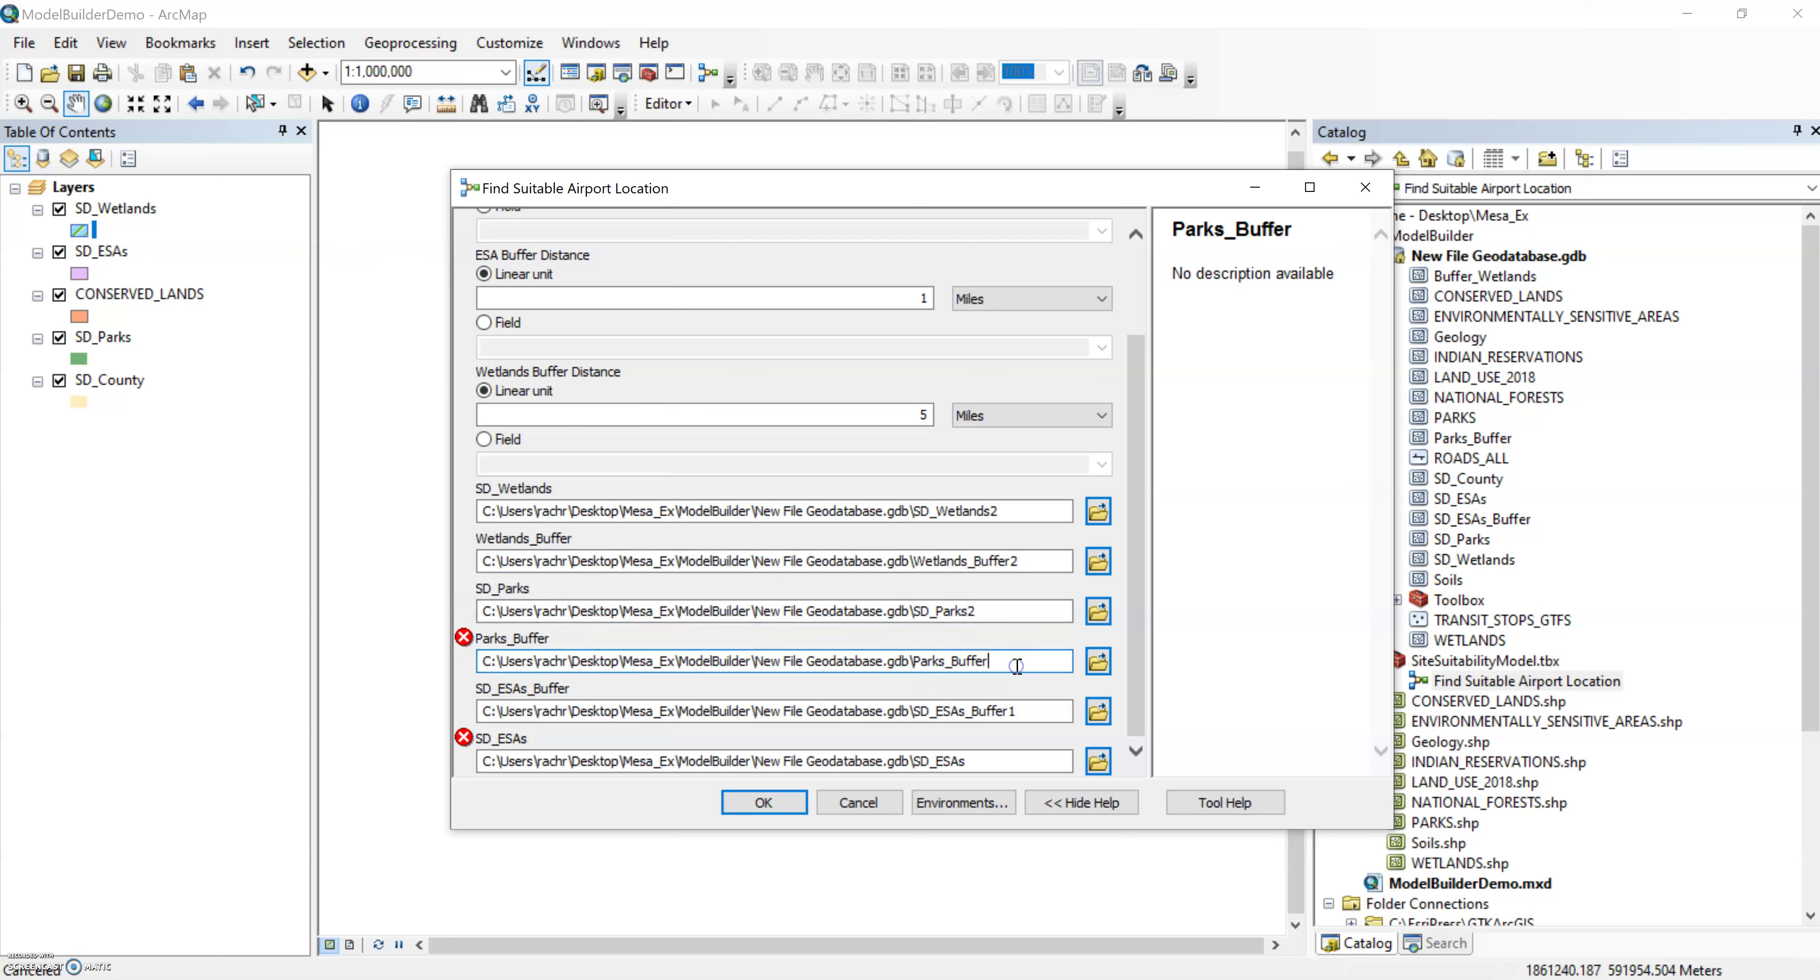
pyautogui.click(1043, 716)
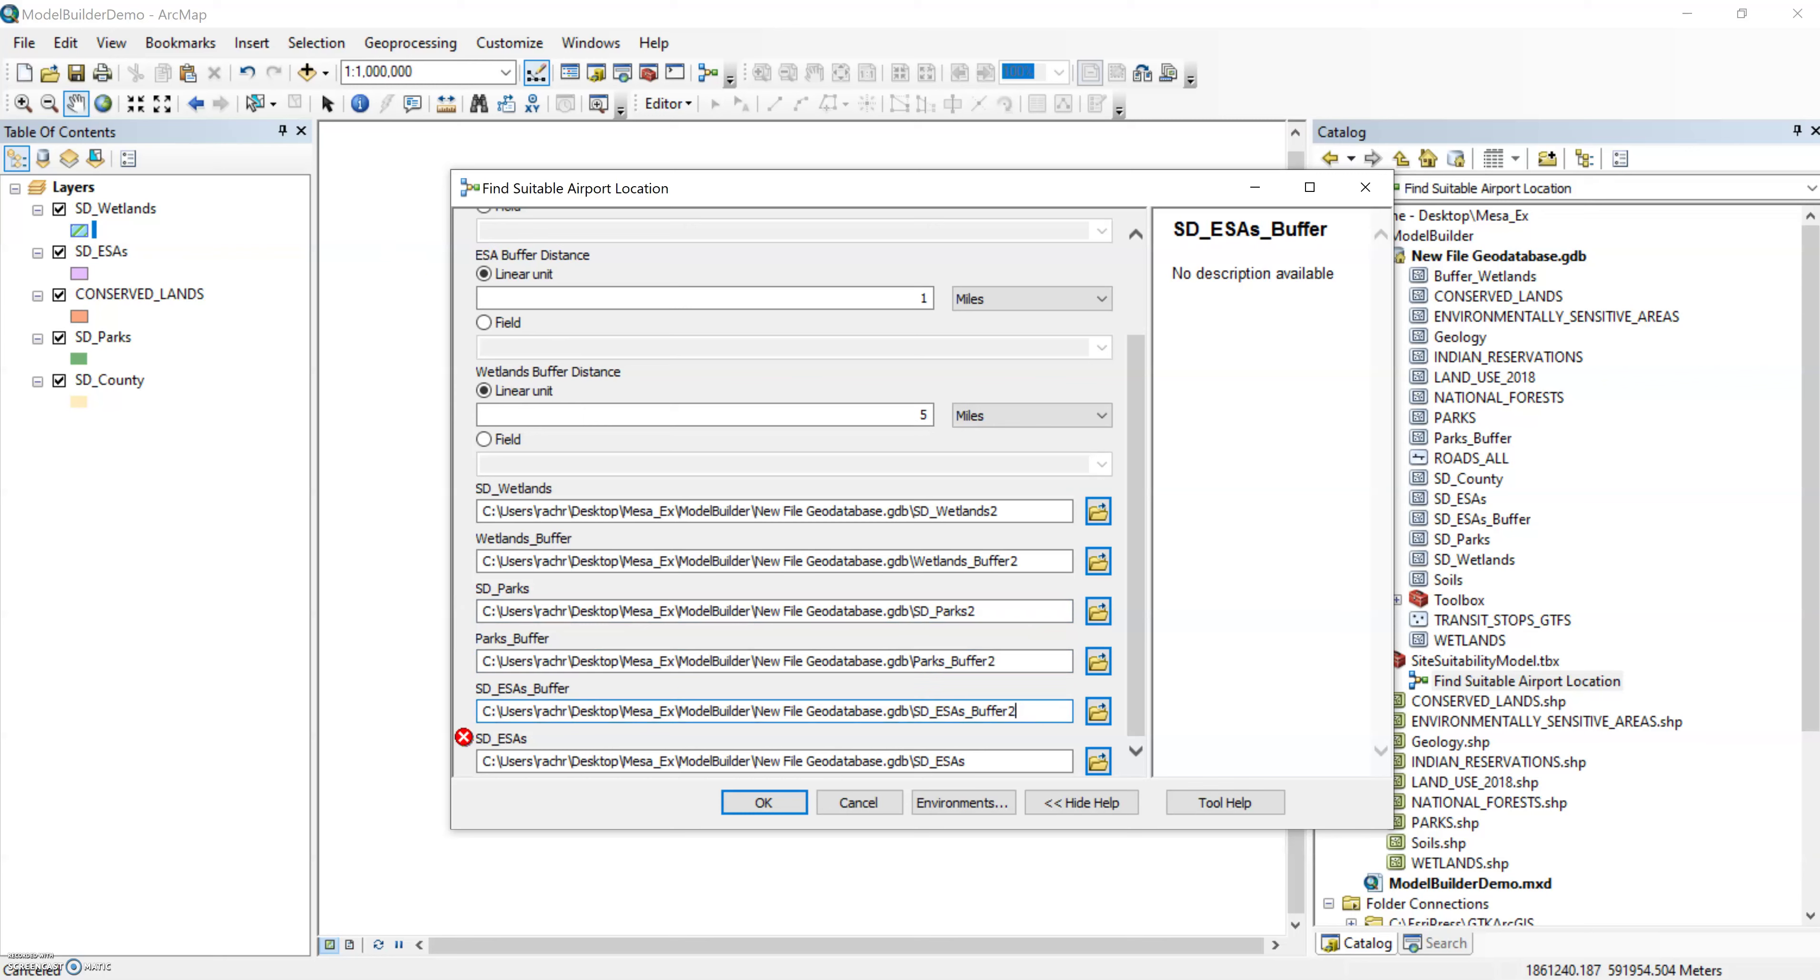
pyautogui.click(1047, 755)
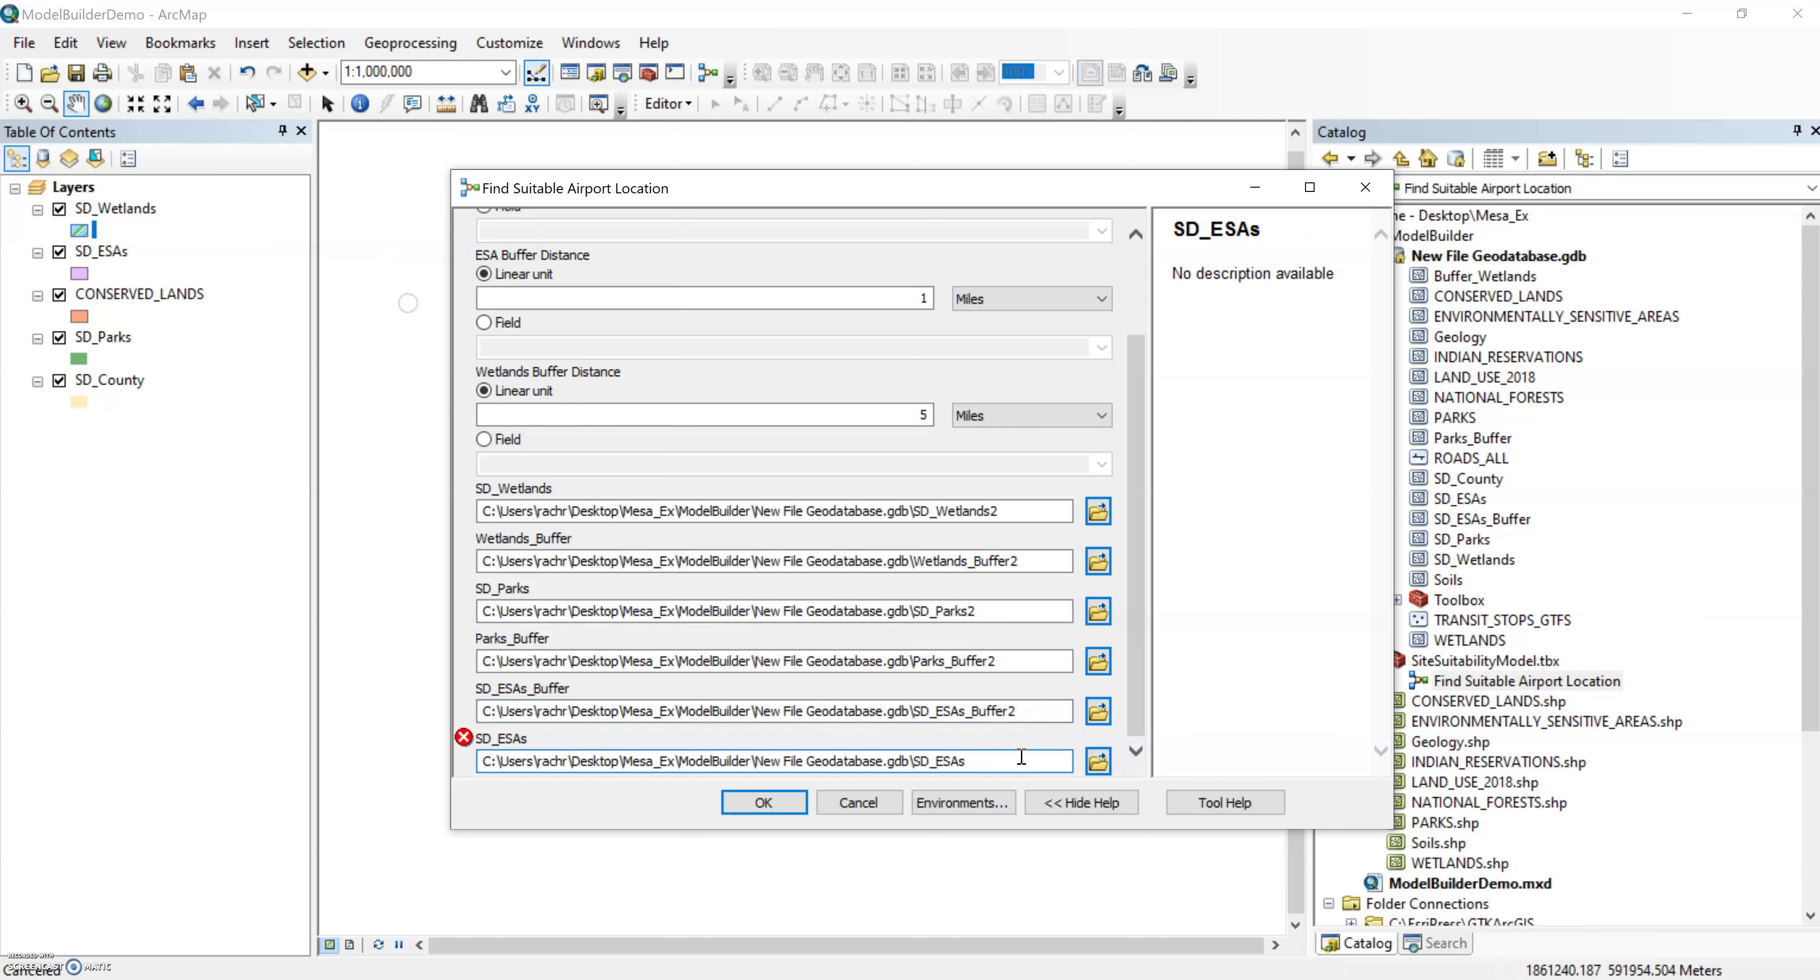
pyautogui.click(767, 800)
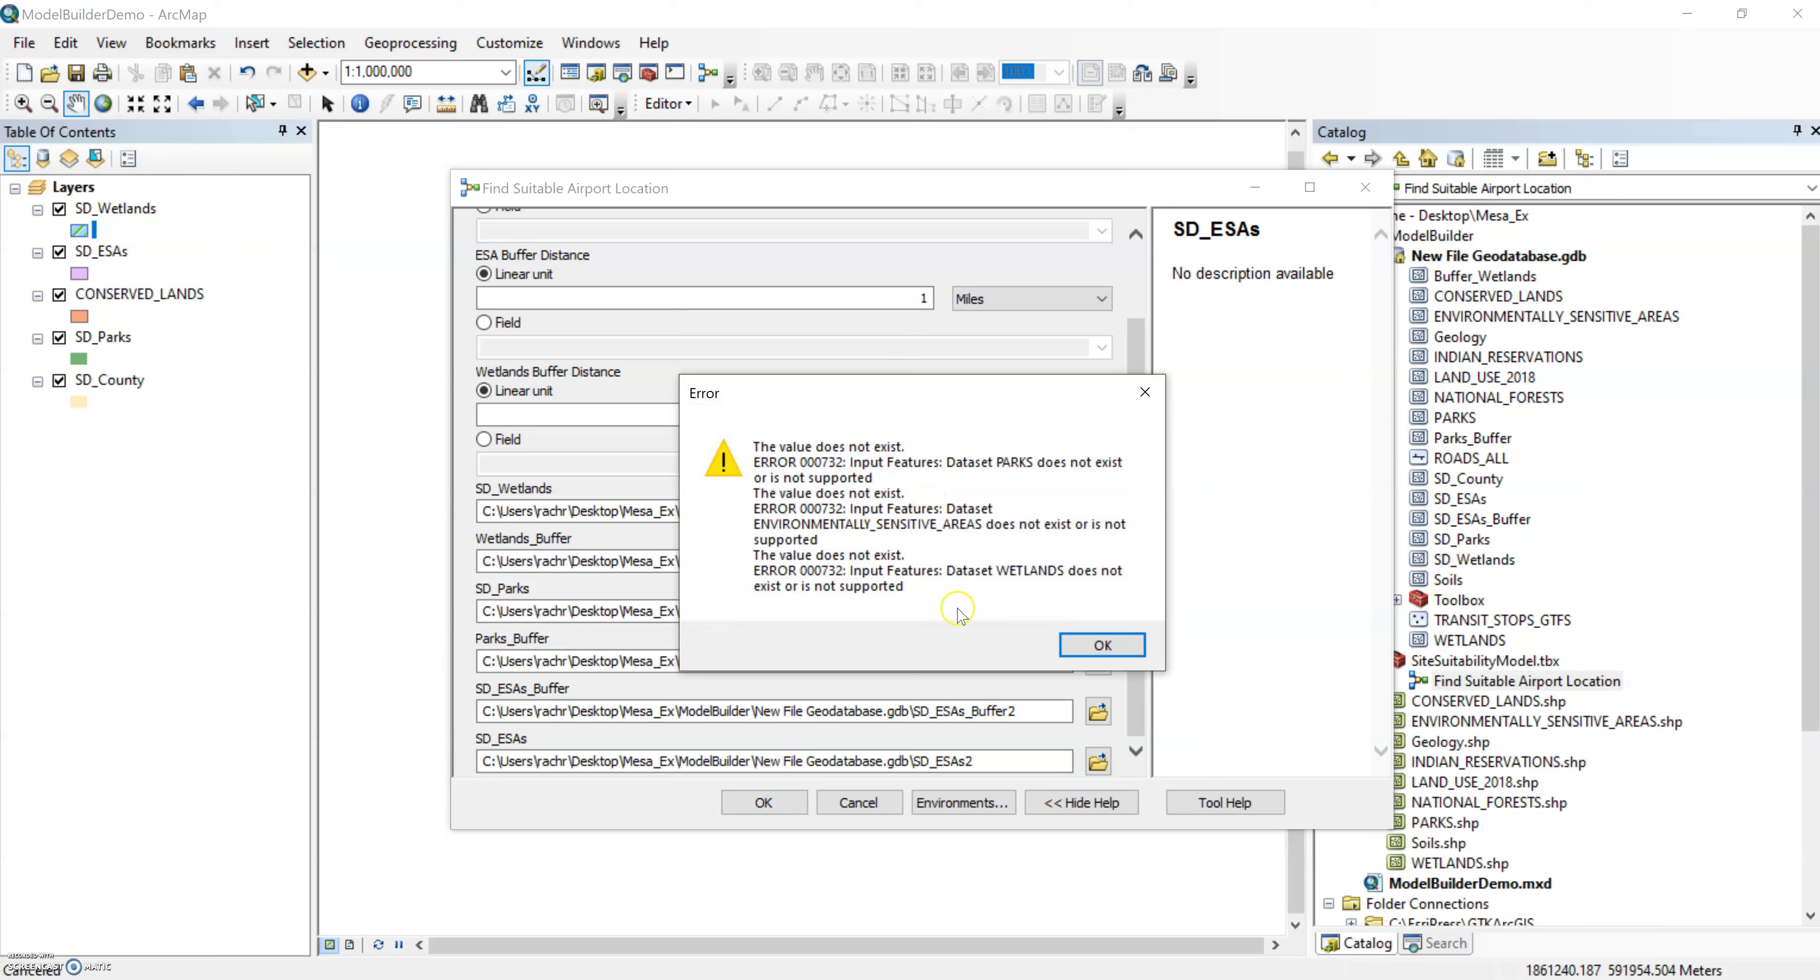
# - Dismiss the error 000732 message and close the Find Suitable Airport Location dialog
pyautogui.click(1104, 645)
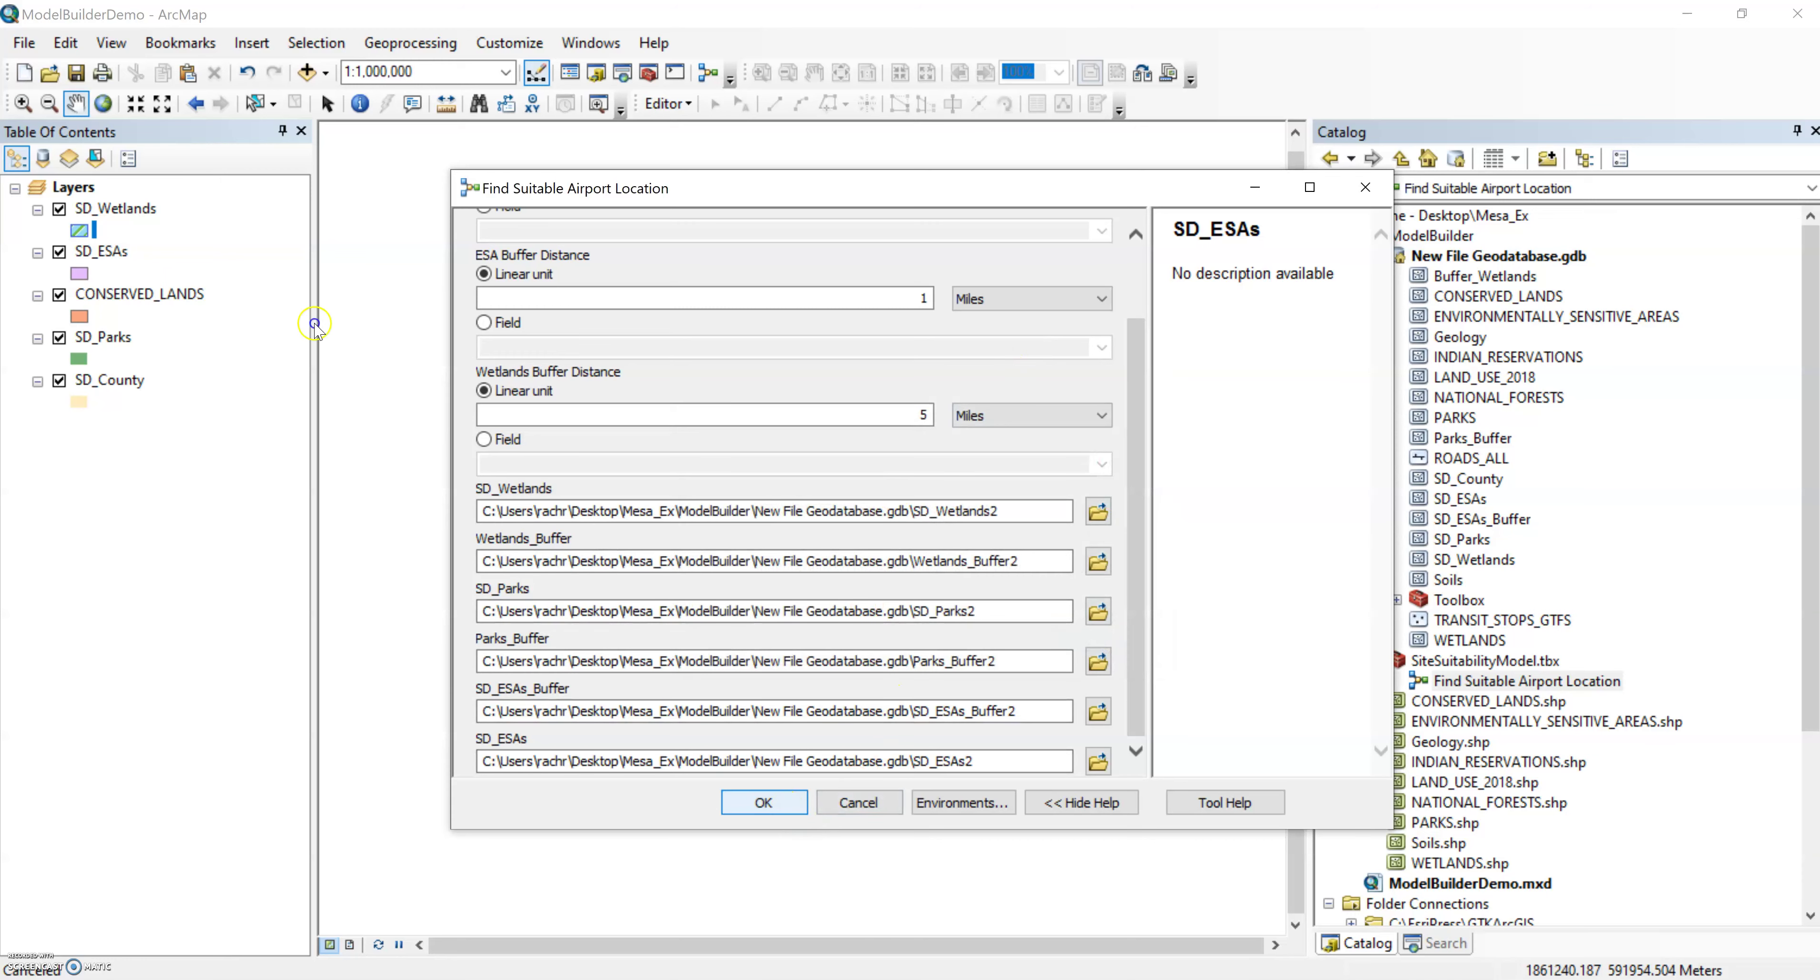
pyautogui.click(788, 809)
pyautogui.click(1105, 647)
pyautogui.click(1365, 187)
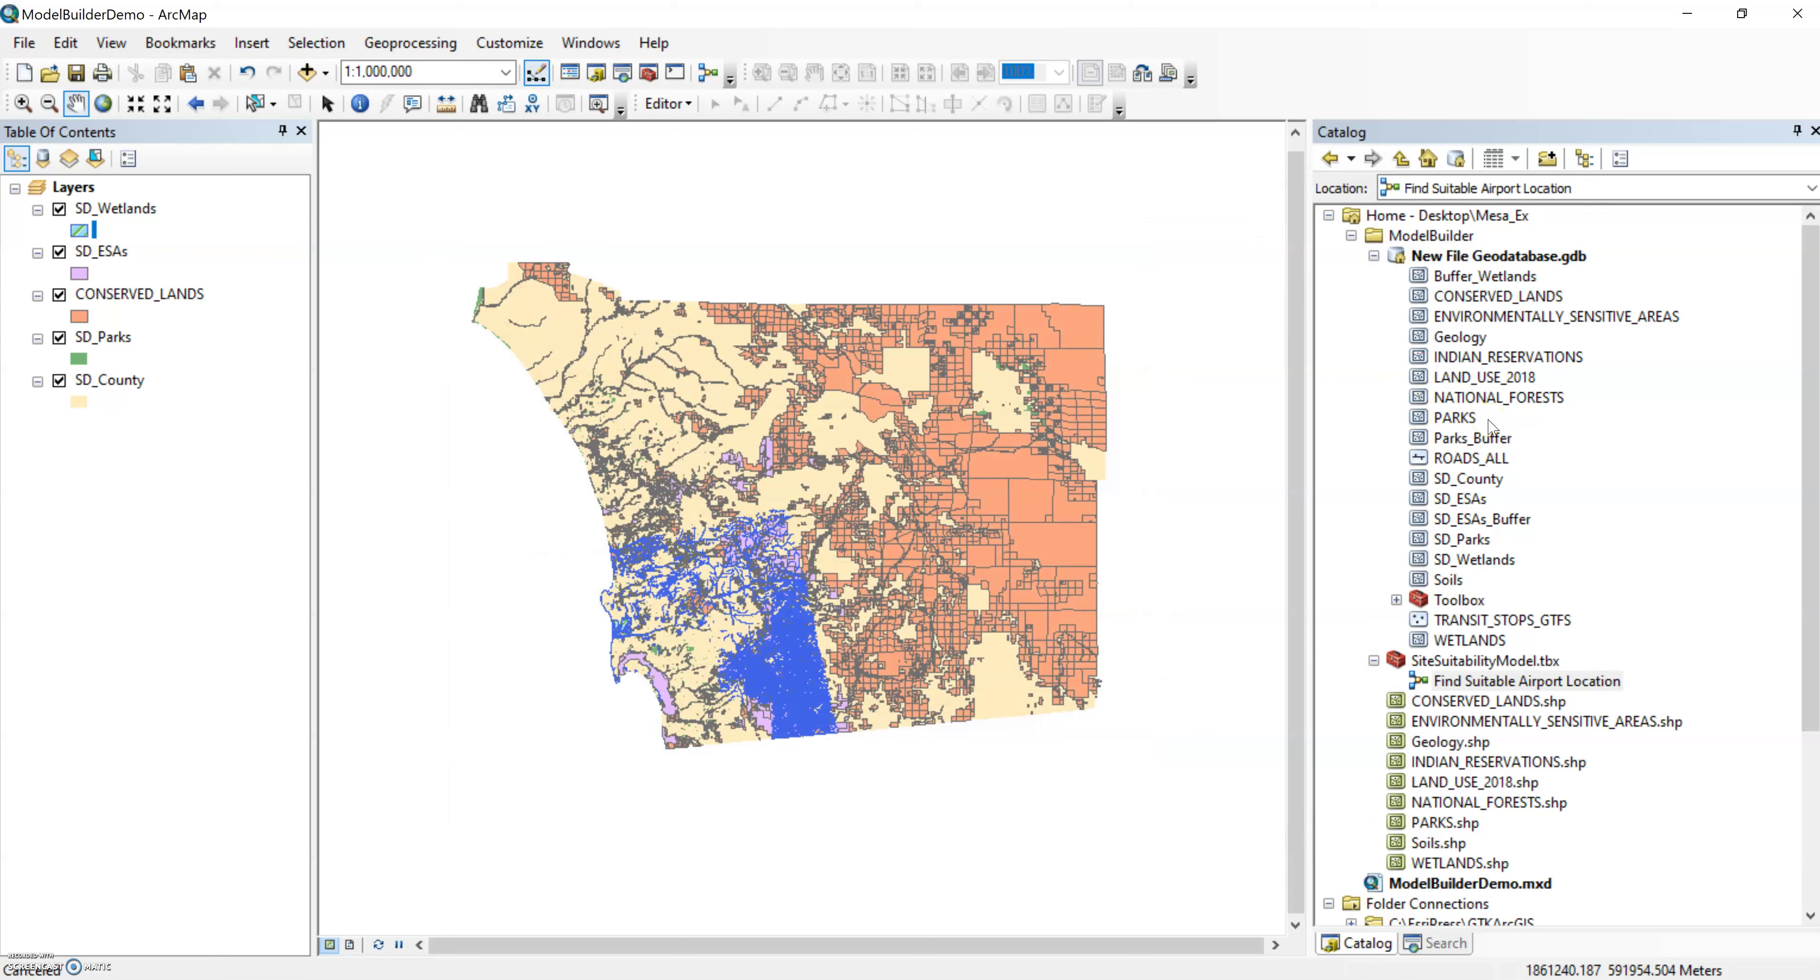
# - Drag WETLANDS, PARKS and ENVIRONMENTALLY_SENSITIVE_AREAS from the geodatabase into the Table of Contents
pyautogui.click(1482, 640)
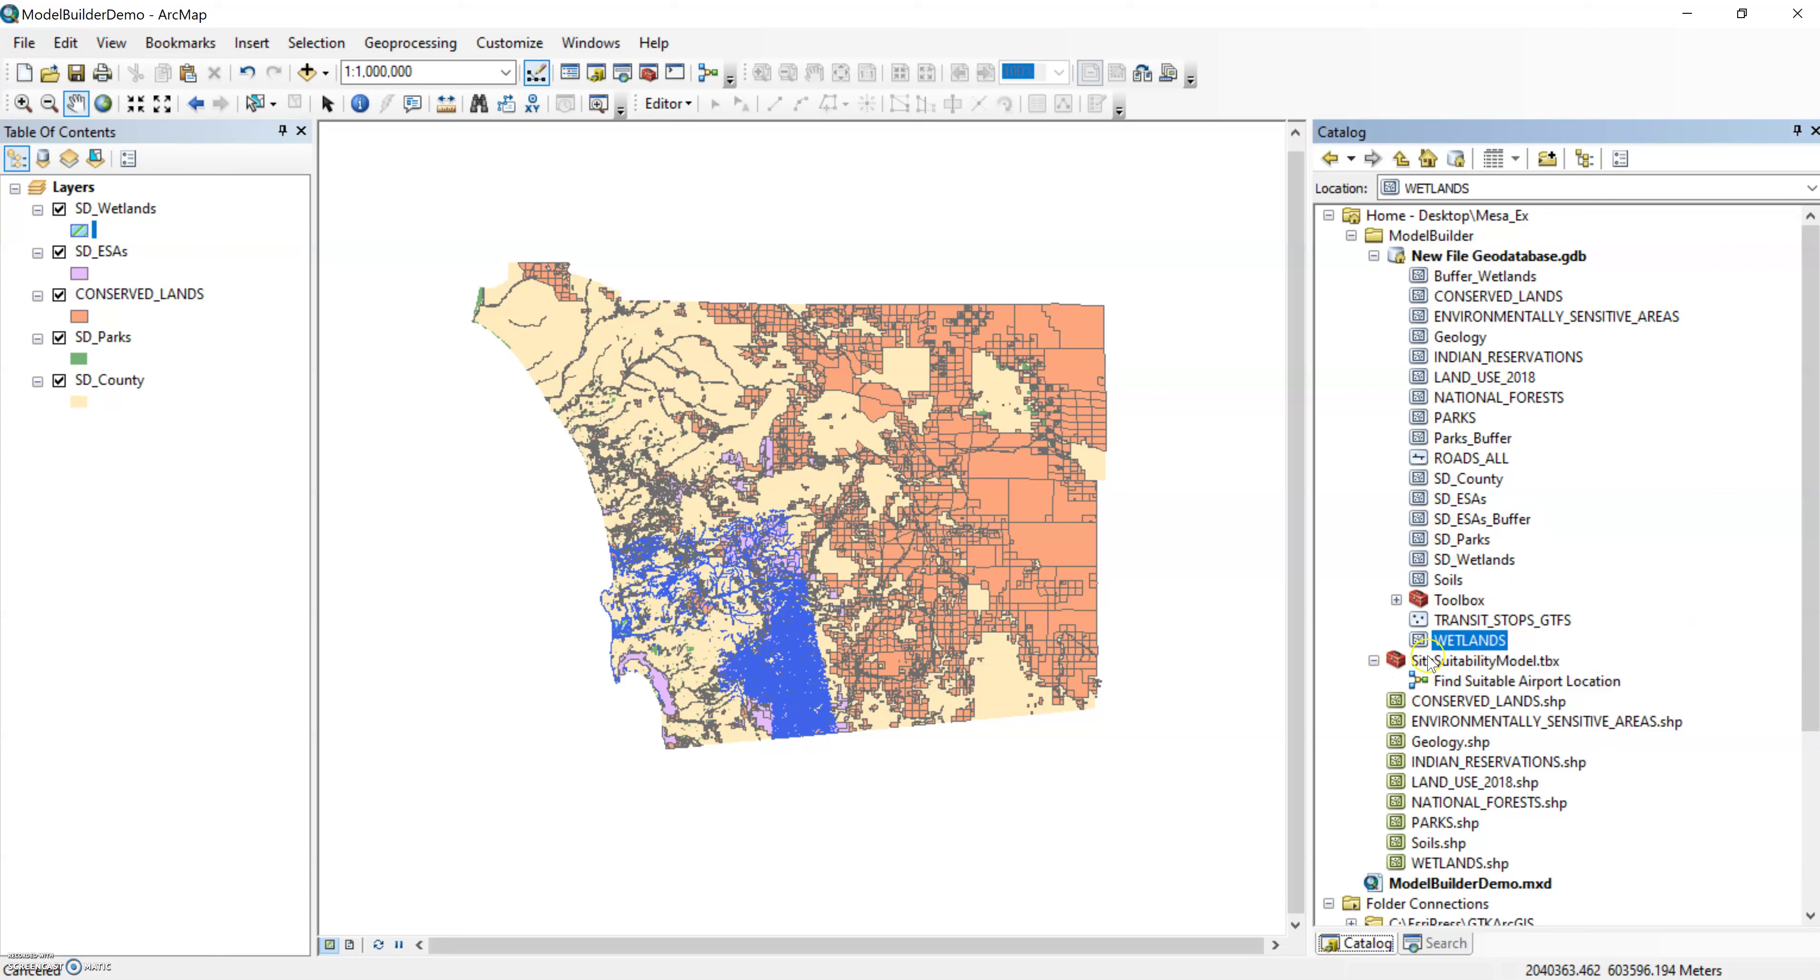
pyautogui.moveTo(1428, 663); pyautogui.dragTo(28, 535)
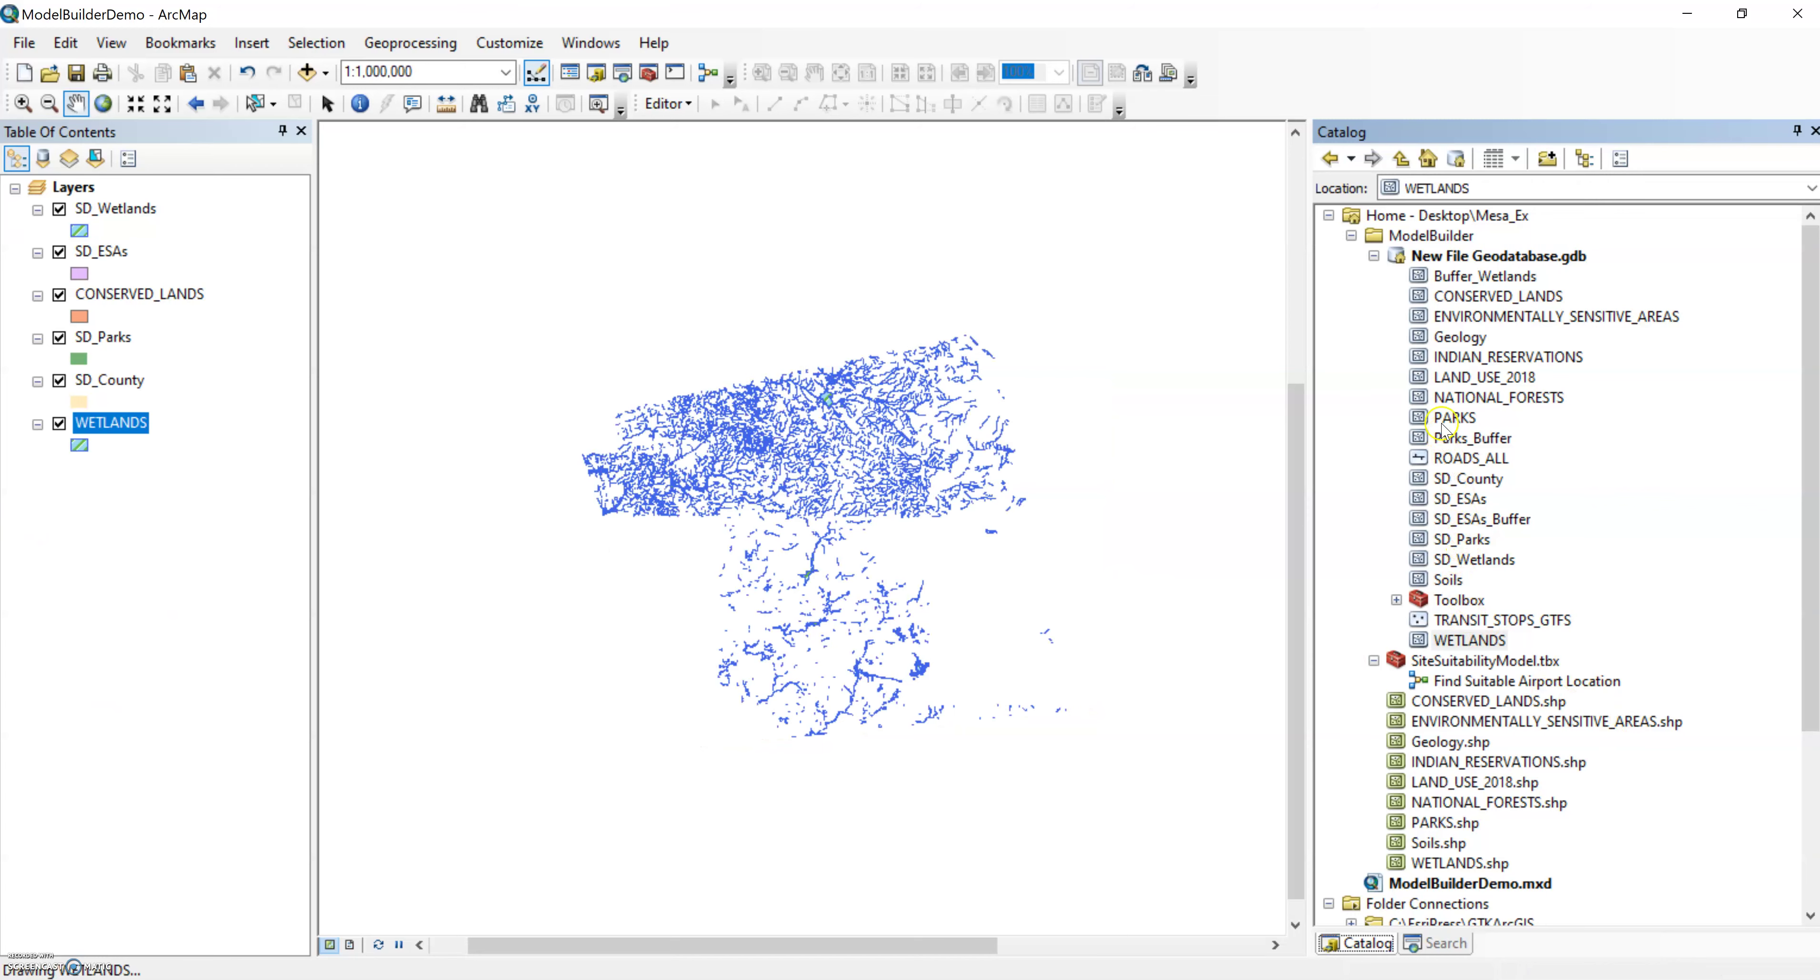
pyautogui.moveTo(1441, 424); pyautogui.dragTo(183, 581)
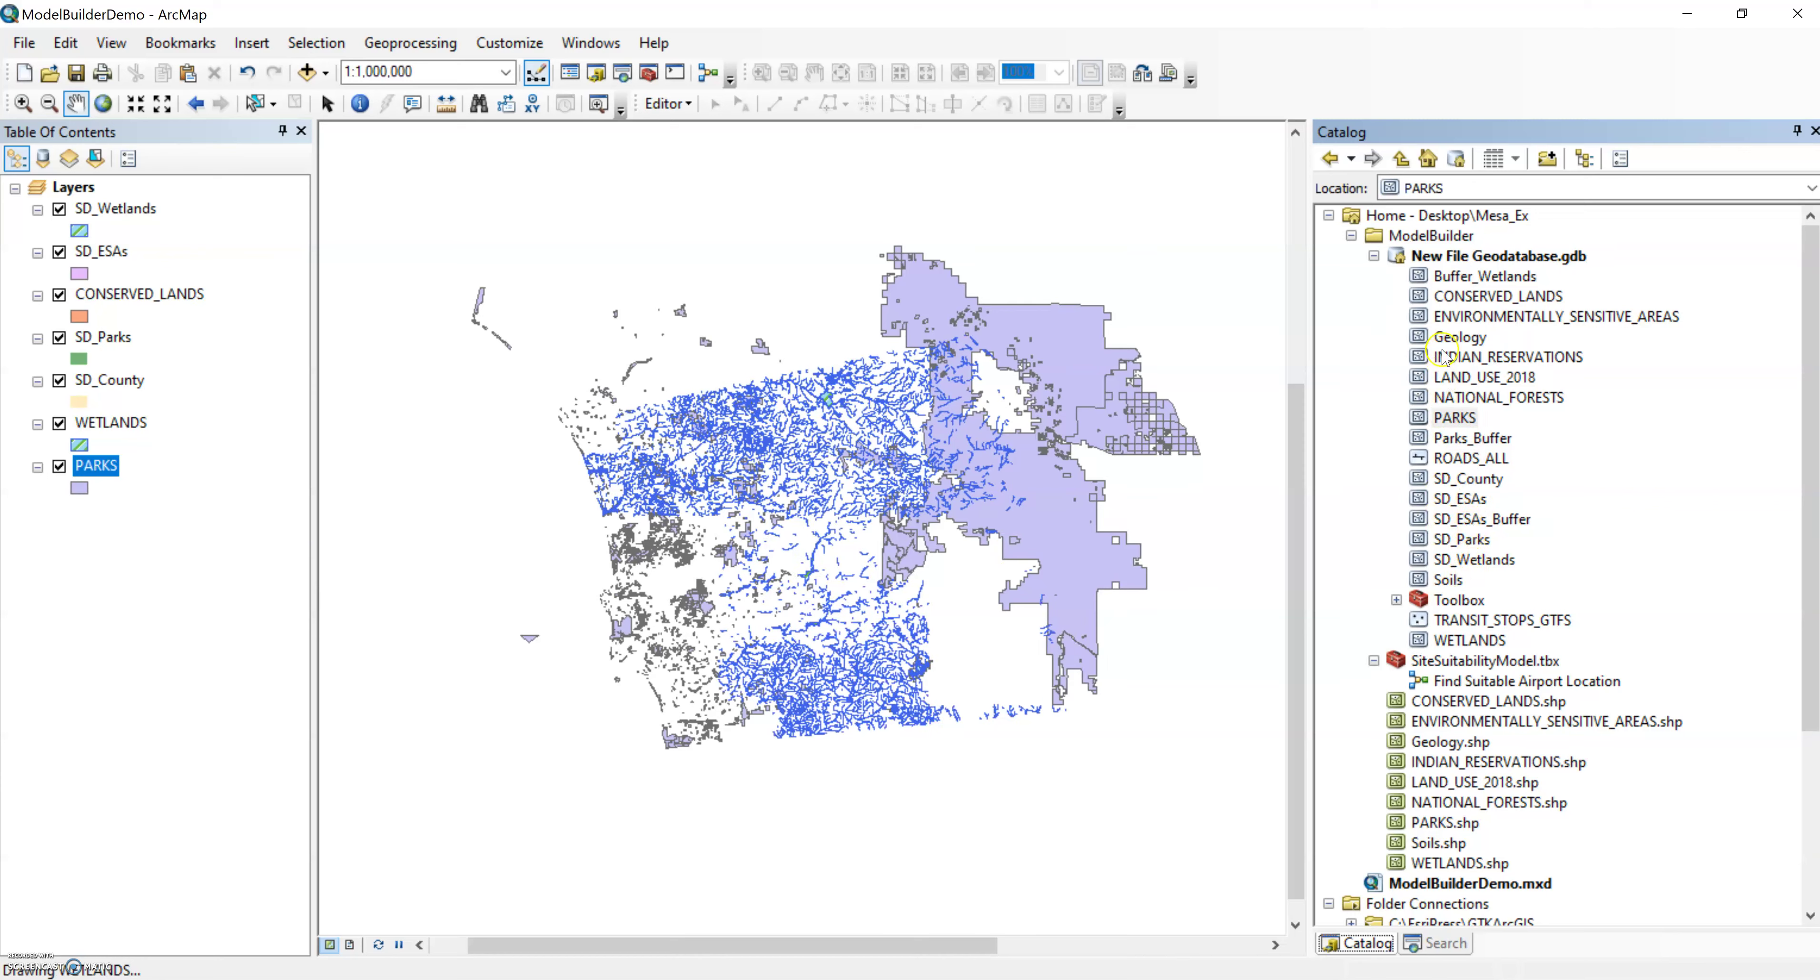
pyautogui.moveTo(1463, 316); pyautogui.dragTo(209, 520)
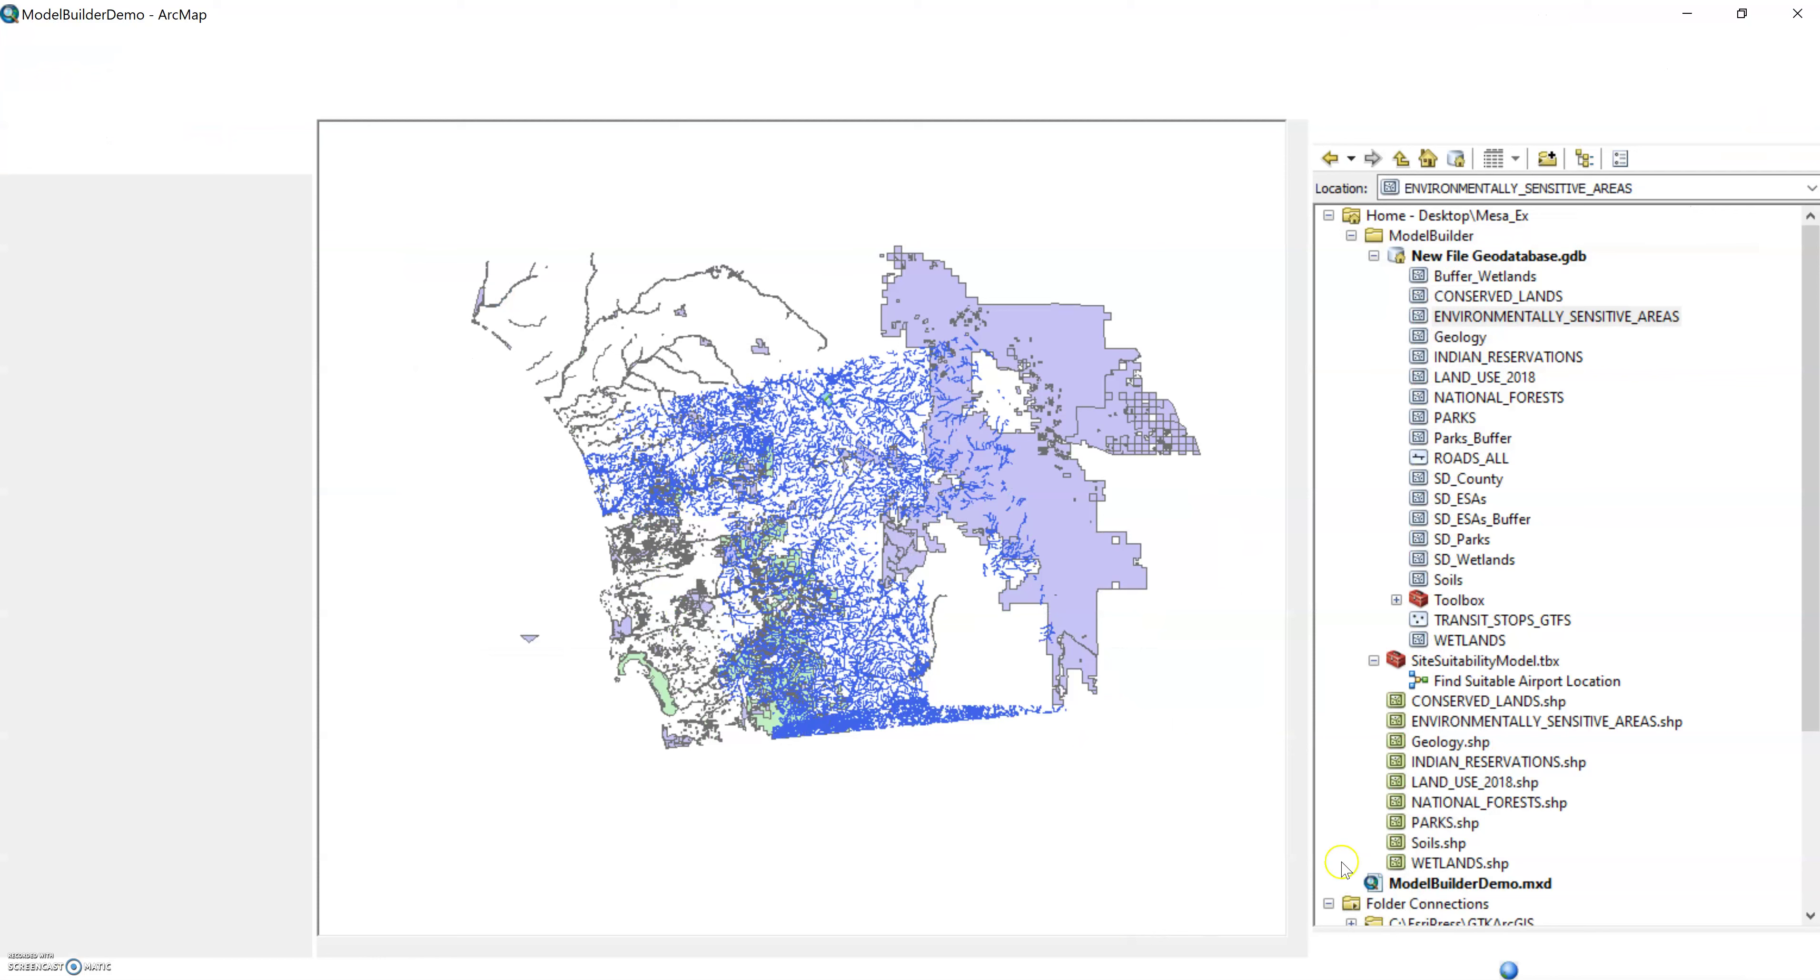
# - Open the Find Suitable Airport Location tool dialog from Catalog
pyautogui.rightClick(1462, 681)
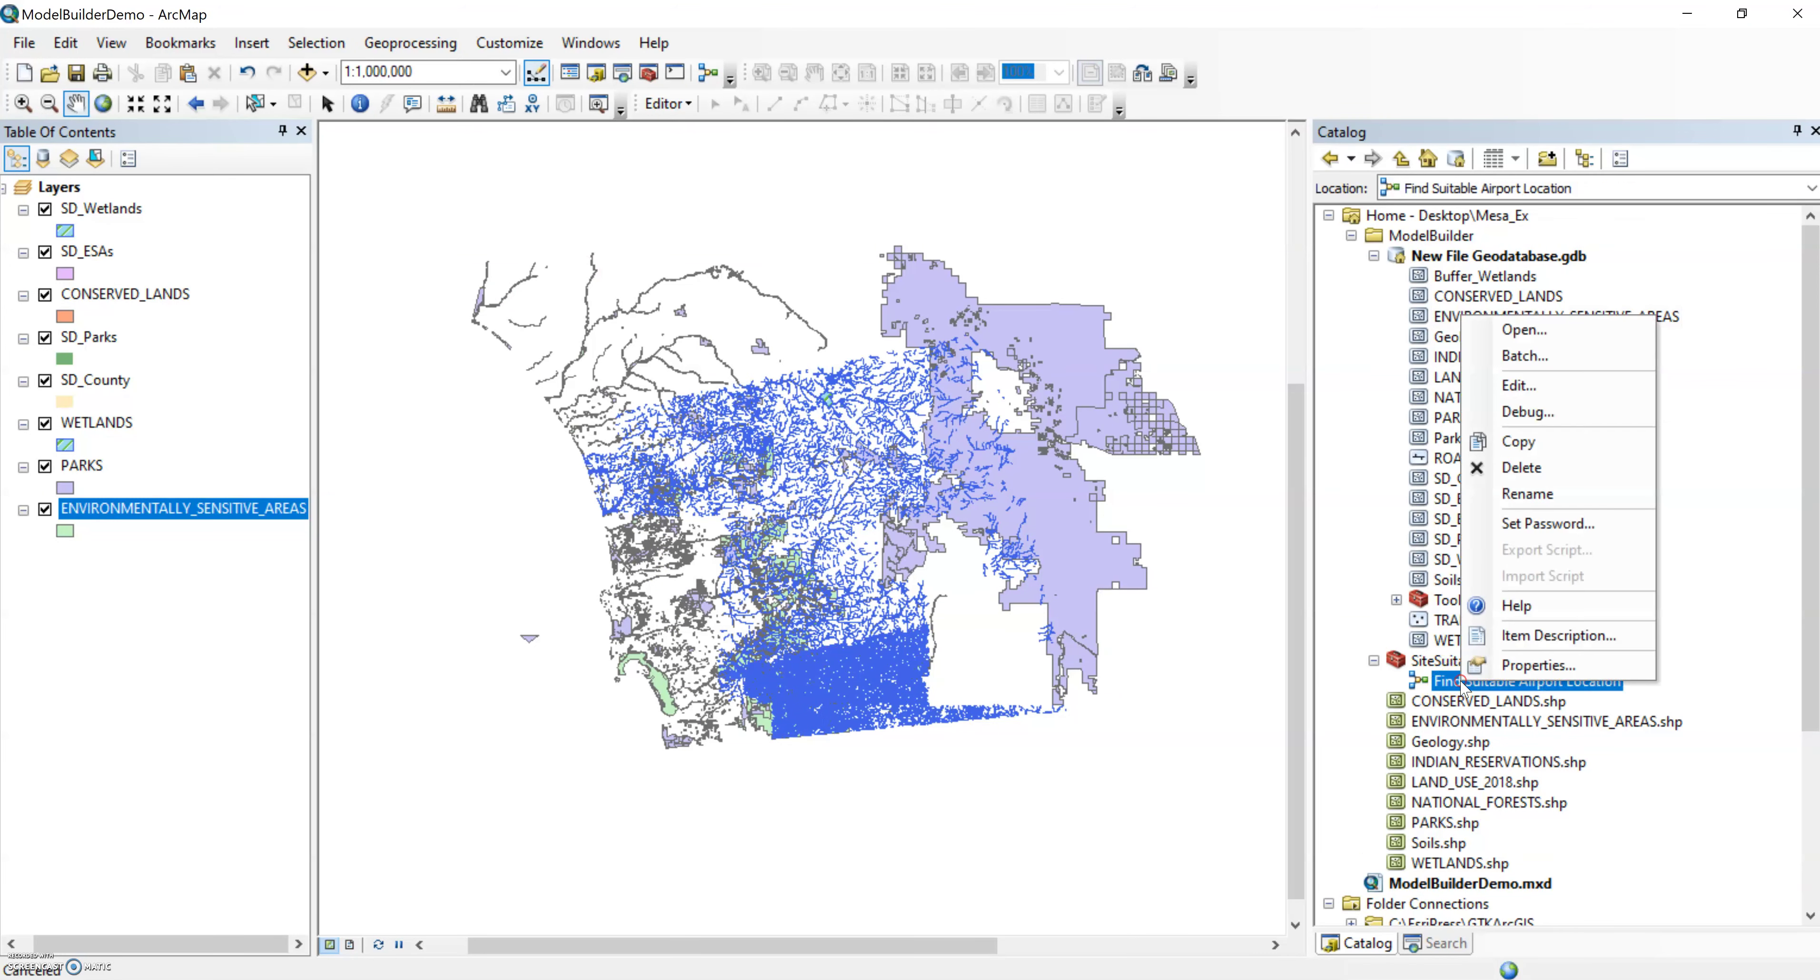
pyautogui.click(1509, 342)
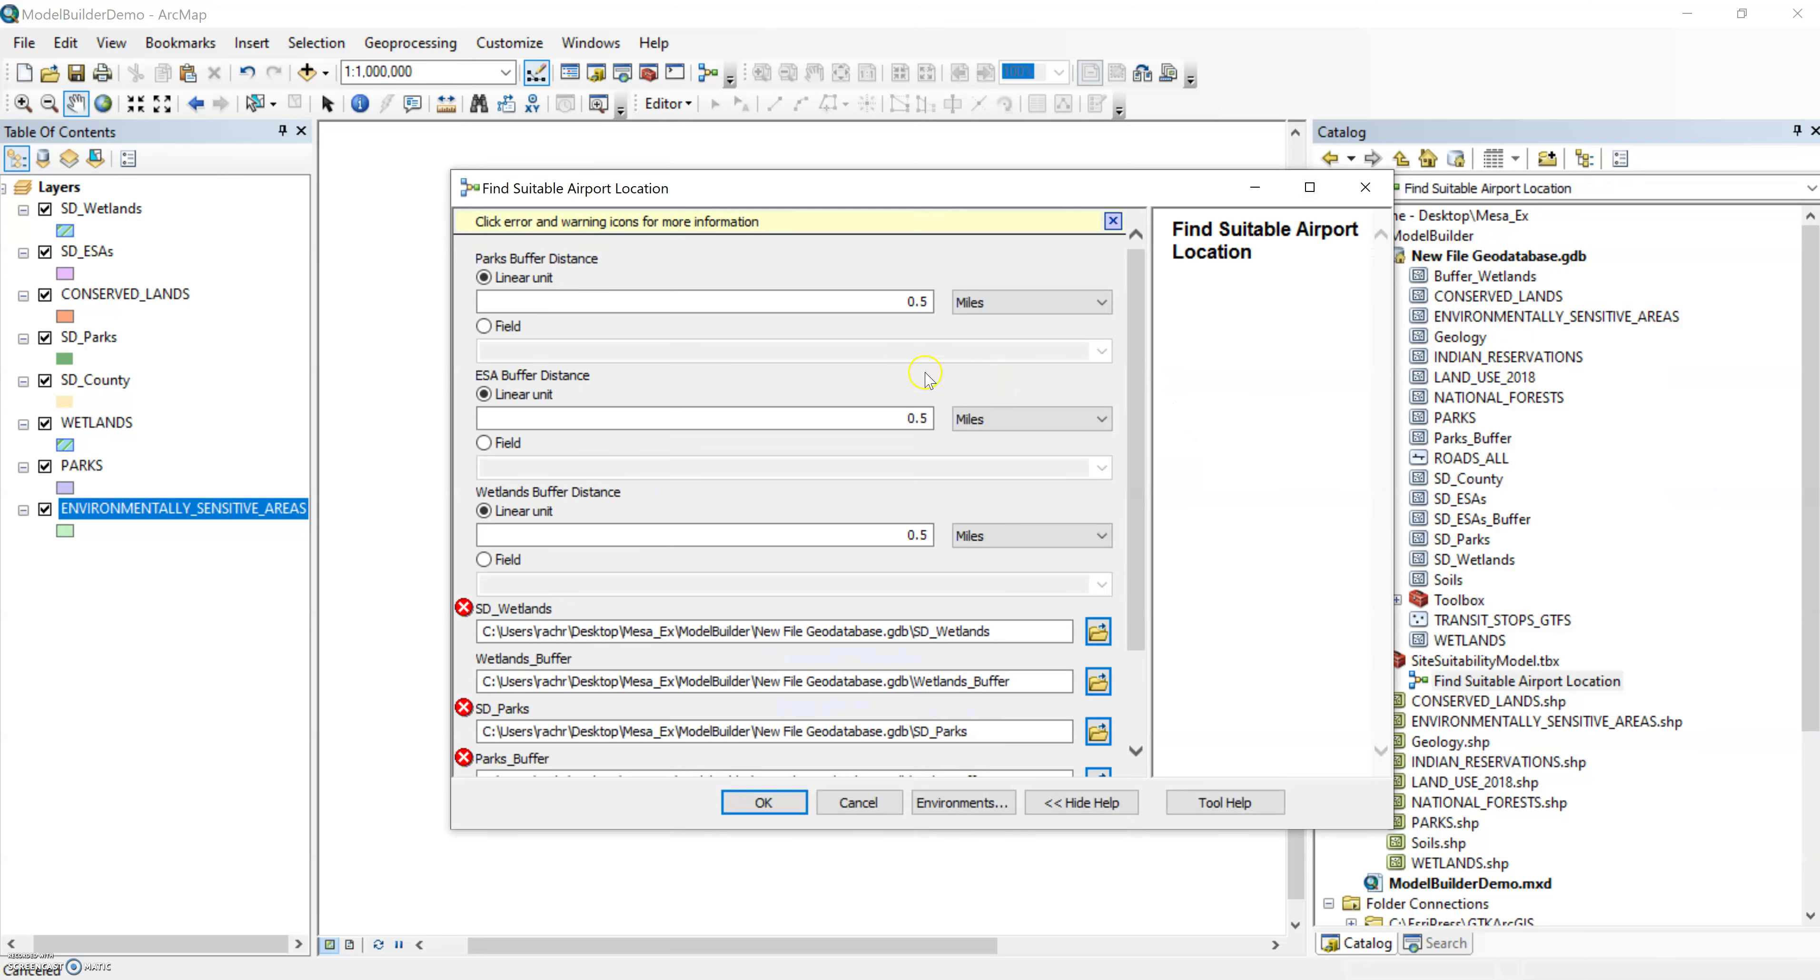
pyautogui.scroll(-2, 862, 398)
# - Append 2 to each output path, SD_Wetlands2 through SD_ESAs2, and run the model
pyautogui.click(1045, 512)
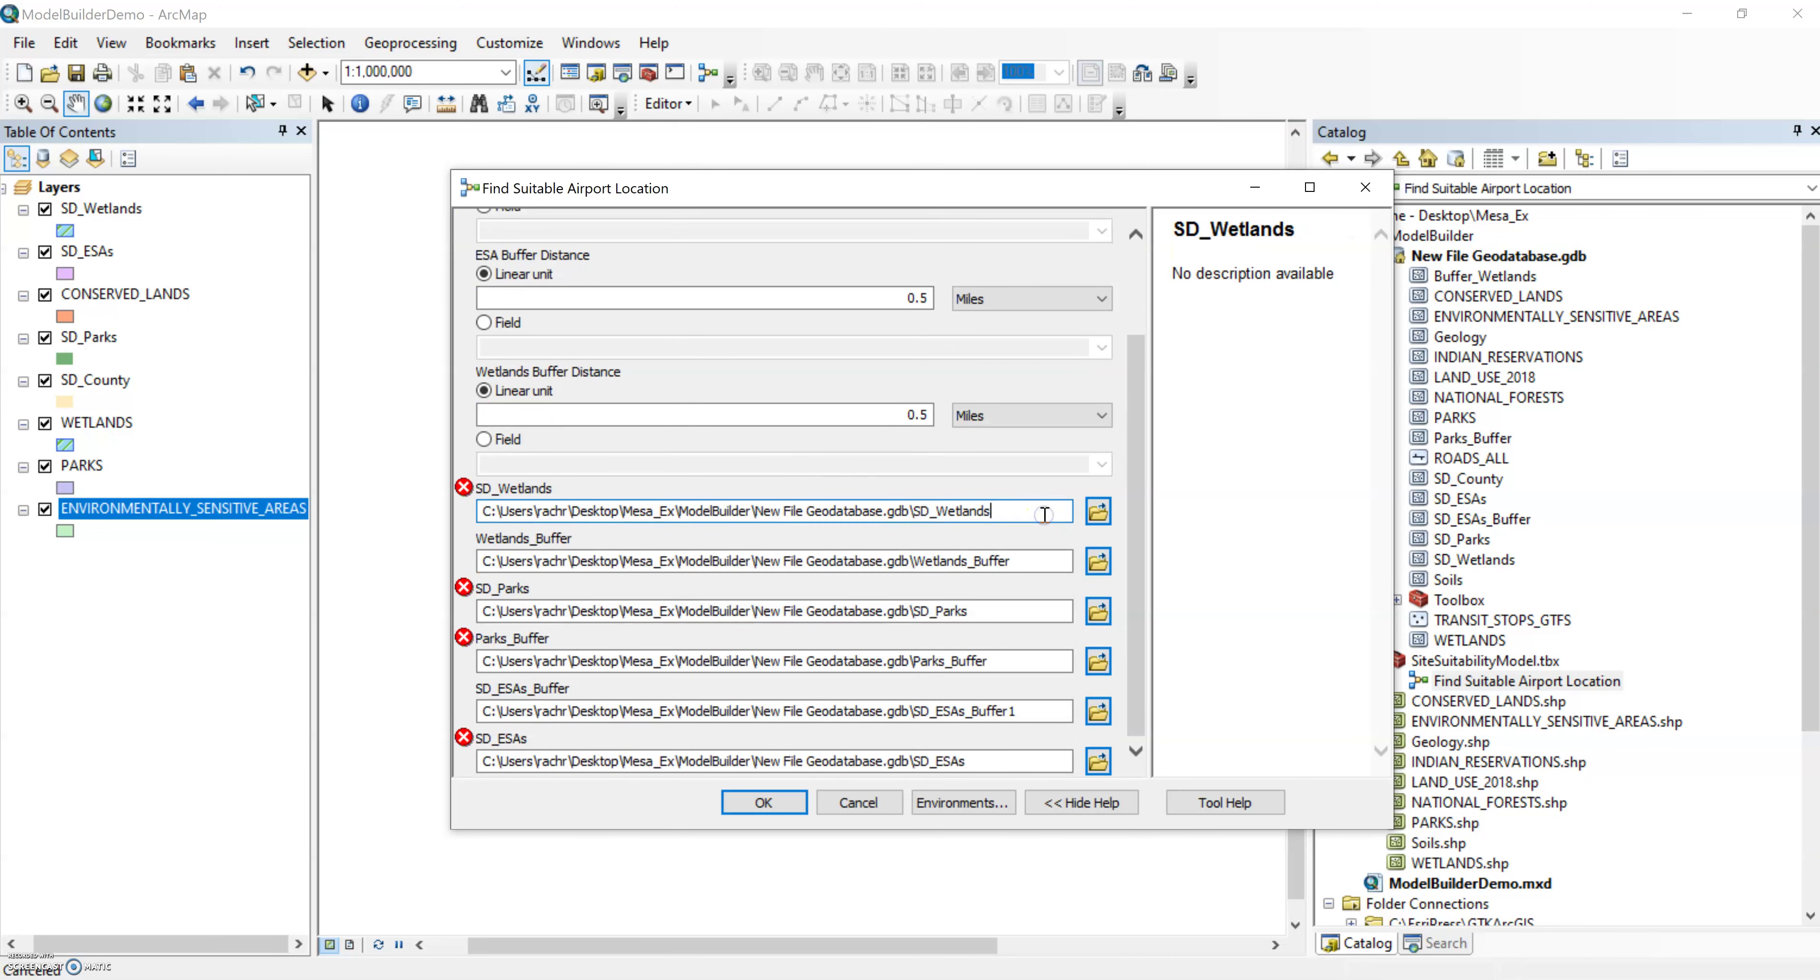
pyautogui.click(1040, 564)
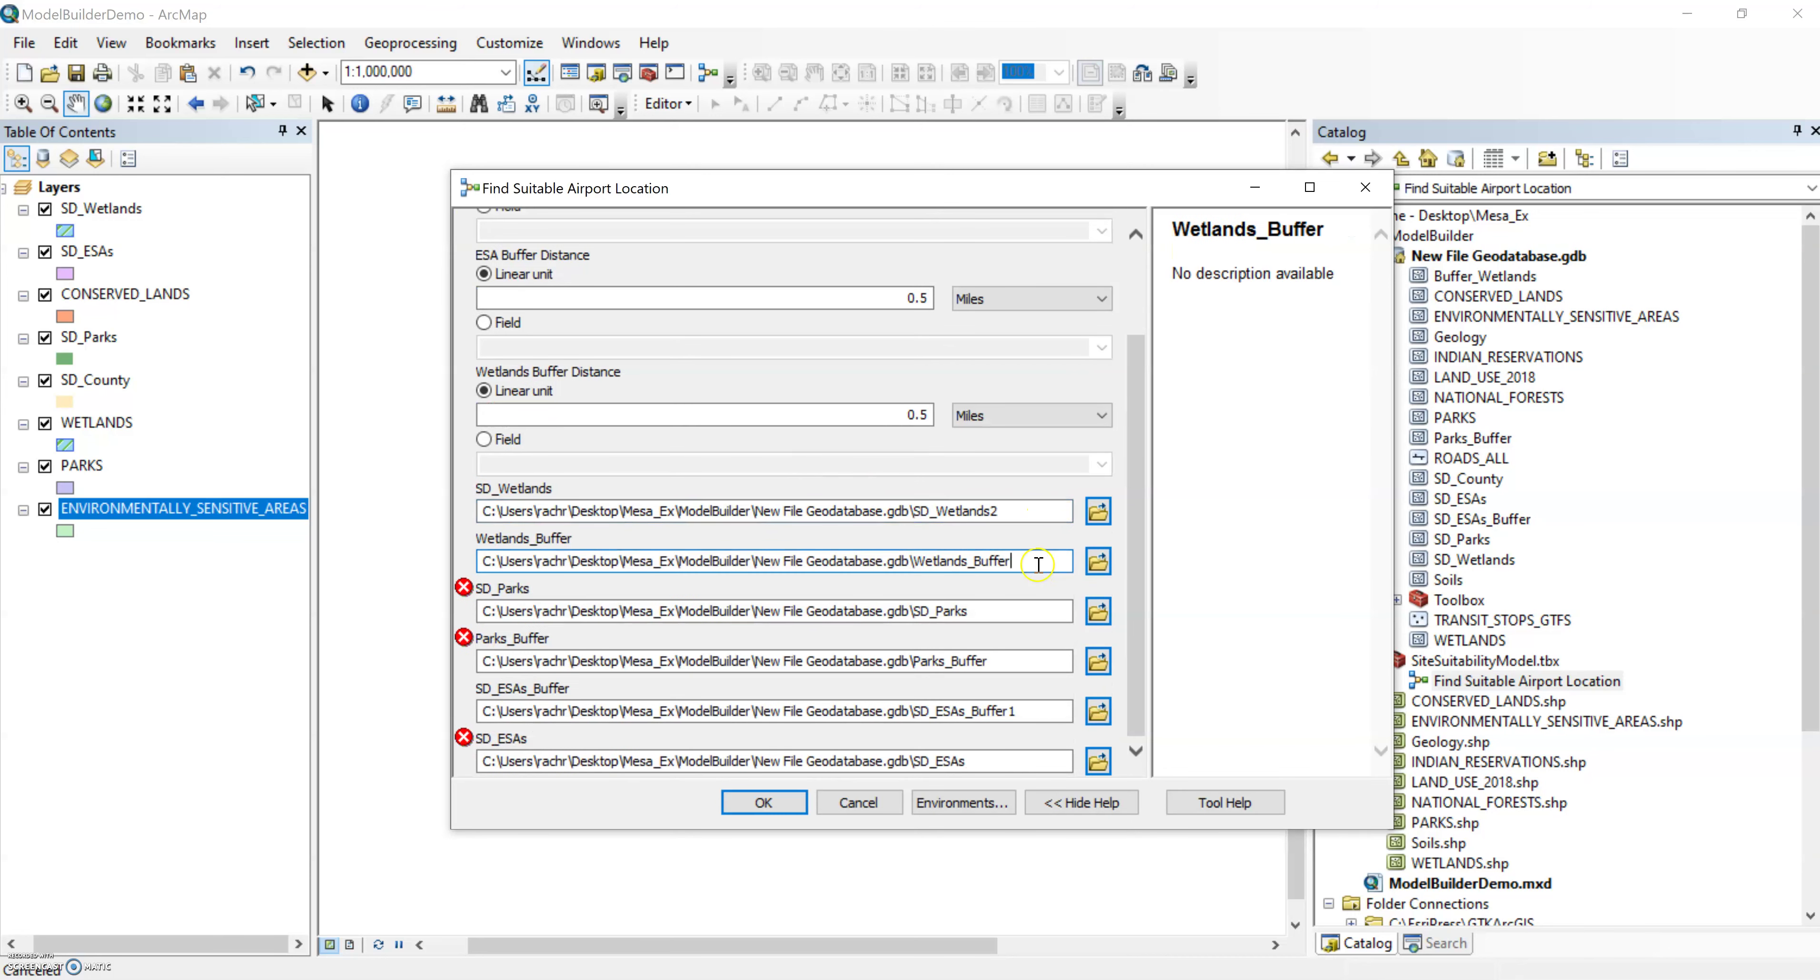
pyautogui.write('2')
pyautogui.press('Tab')
pyautogui.write('2')
pyautogui.press('Tab')
pyautogui.write('2')
pyautogui.press('Tab')
pyautogui.click(985, 761)
pyautogui.write('2')
pyautogui.click(770, 800)
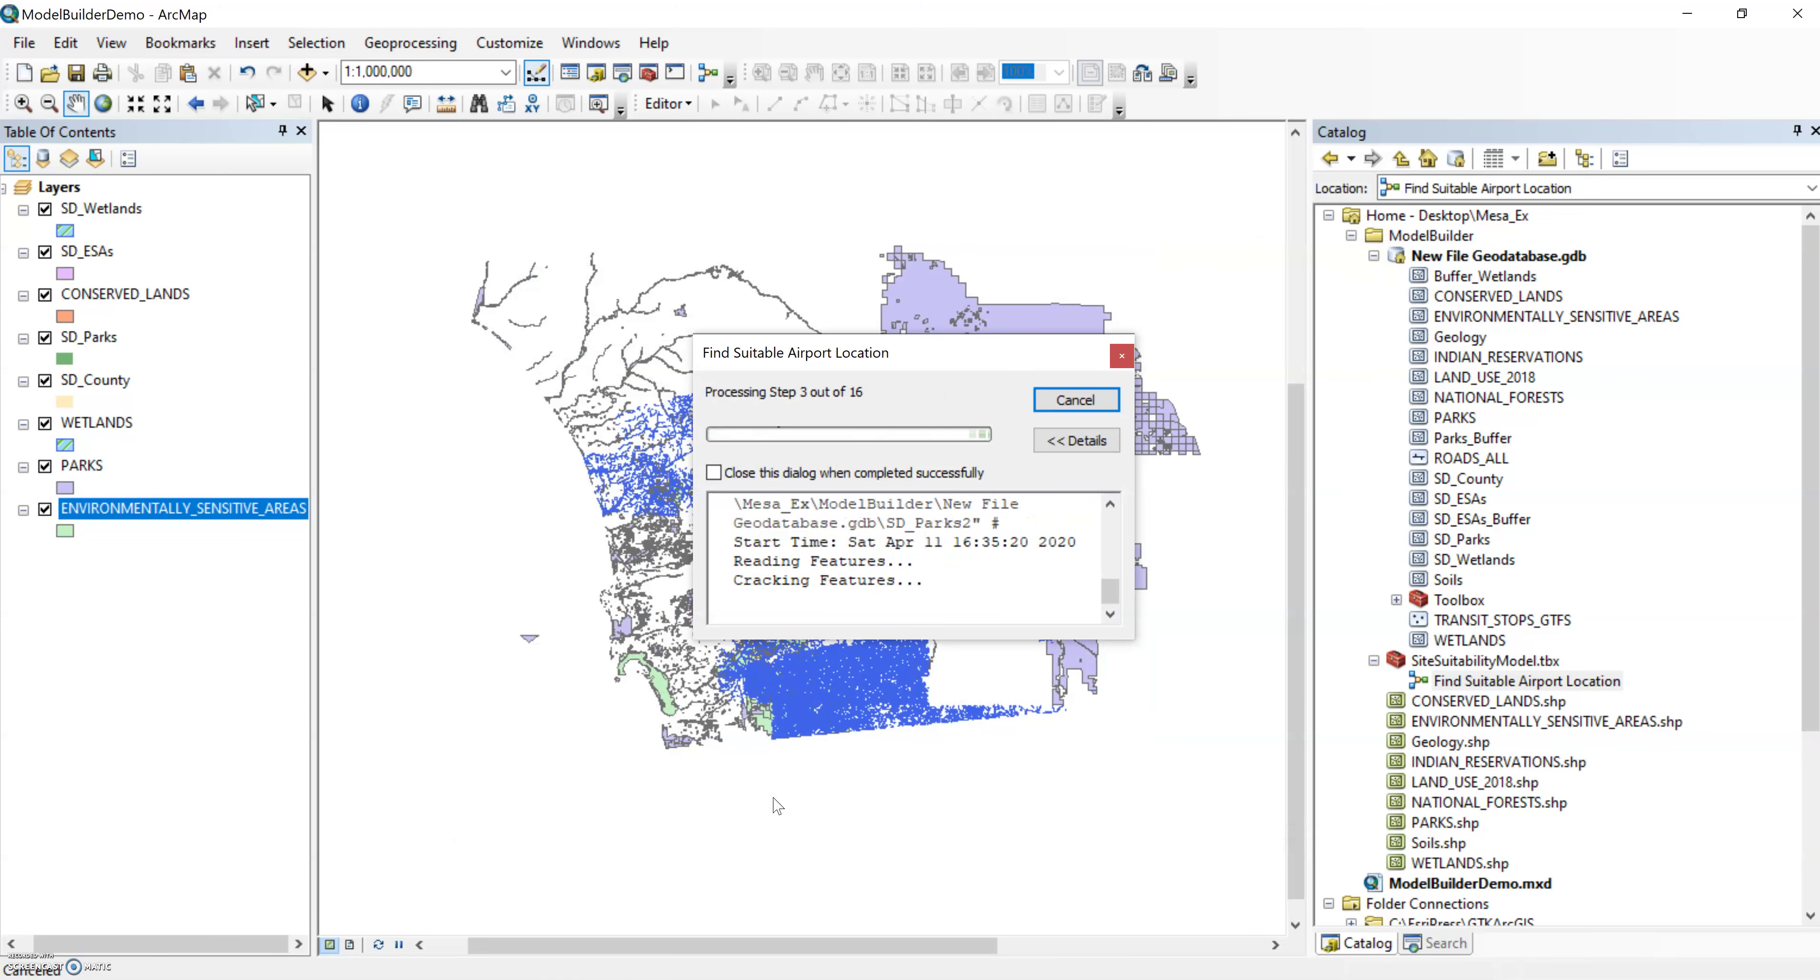
# - Let the model run all 16 steps, adding SD_Wetlands2, SD_Parks2, SD_ESAs_Buffer12 and Parks_Buffer2
pyautogui.click(895, 431)
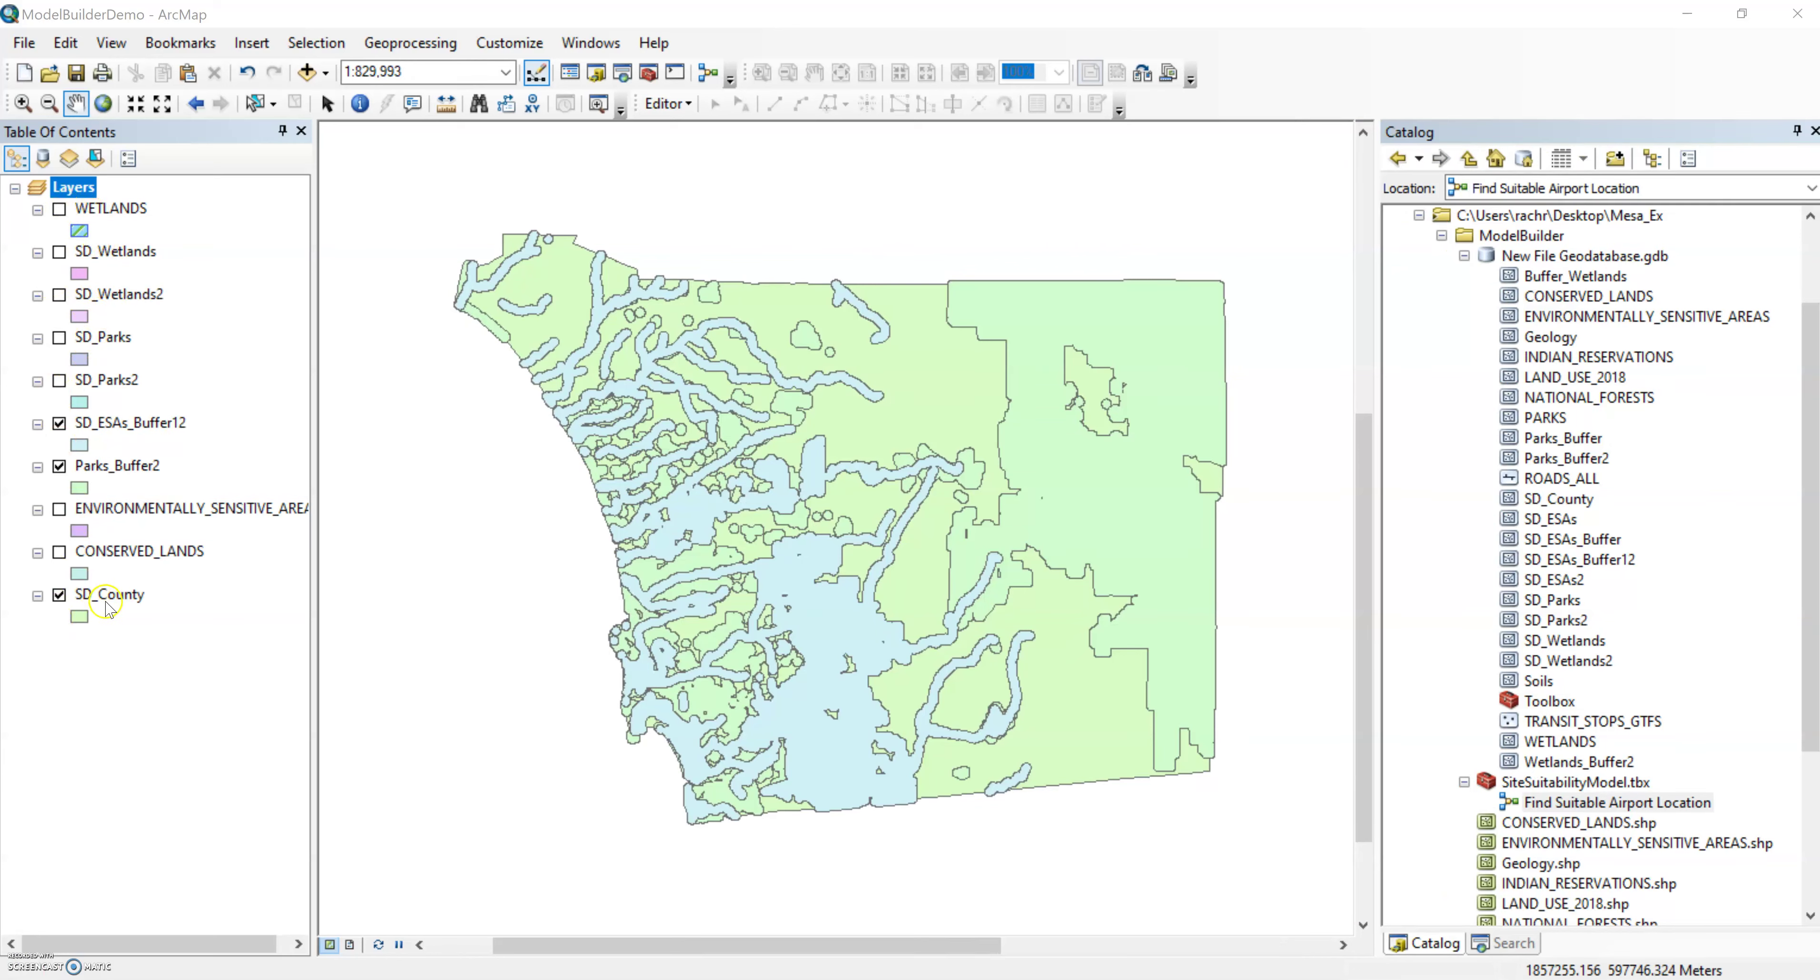
# - Select Parks_Buffer2 and SD_ESAs_Buffer12, then switch on SD_Wetlands2 so it draws over the buffers
pyautogui.click(119, 468)
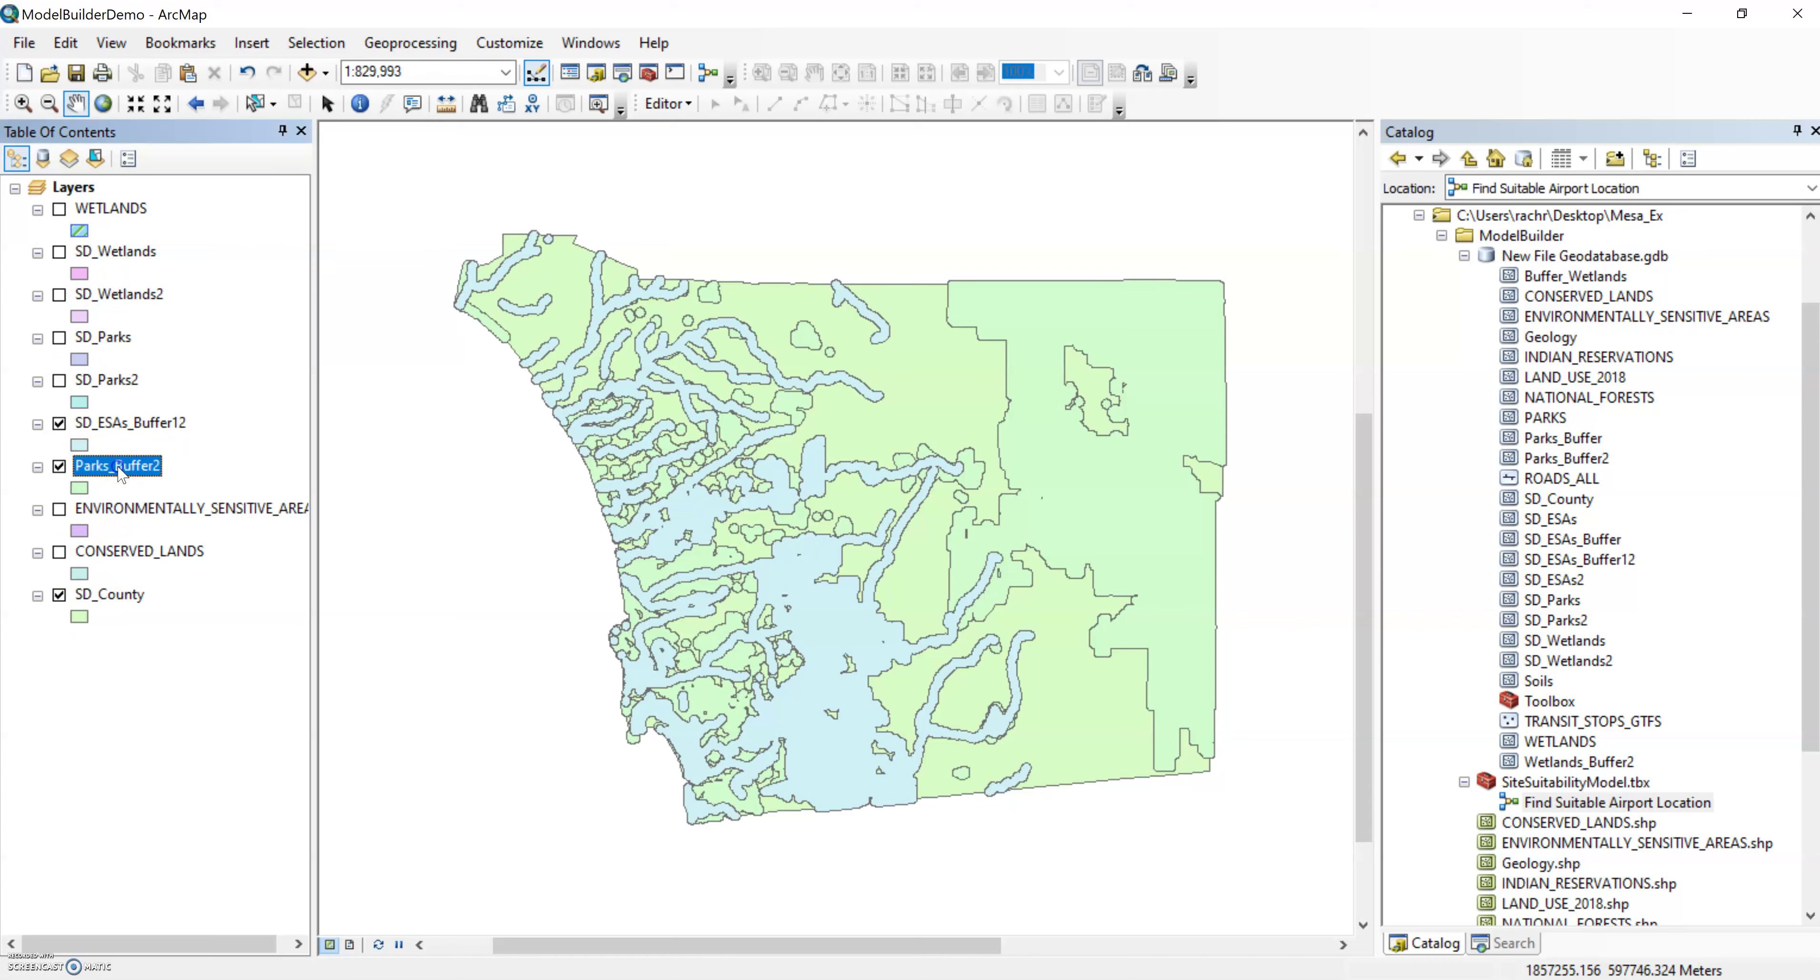
pyautogui.click(145, 424)
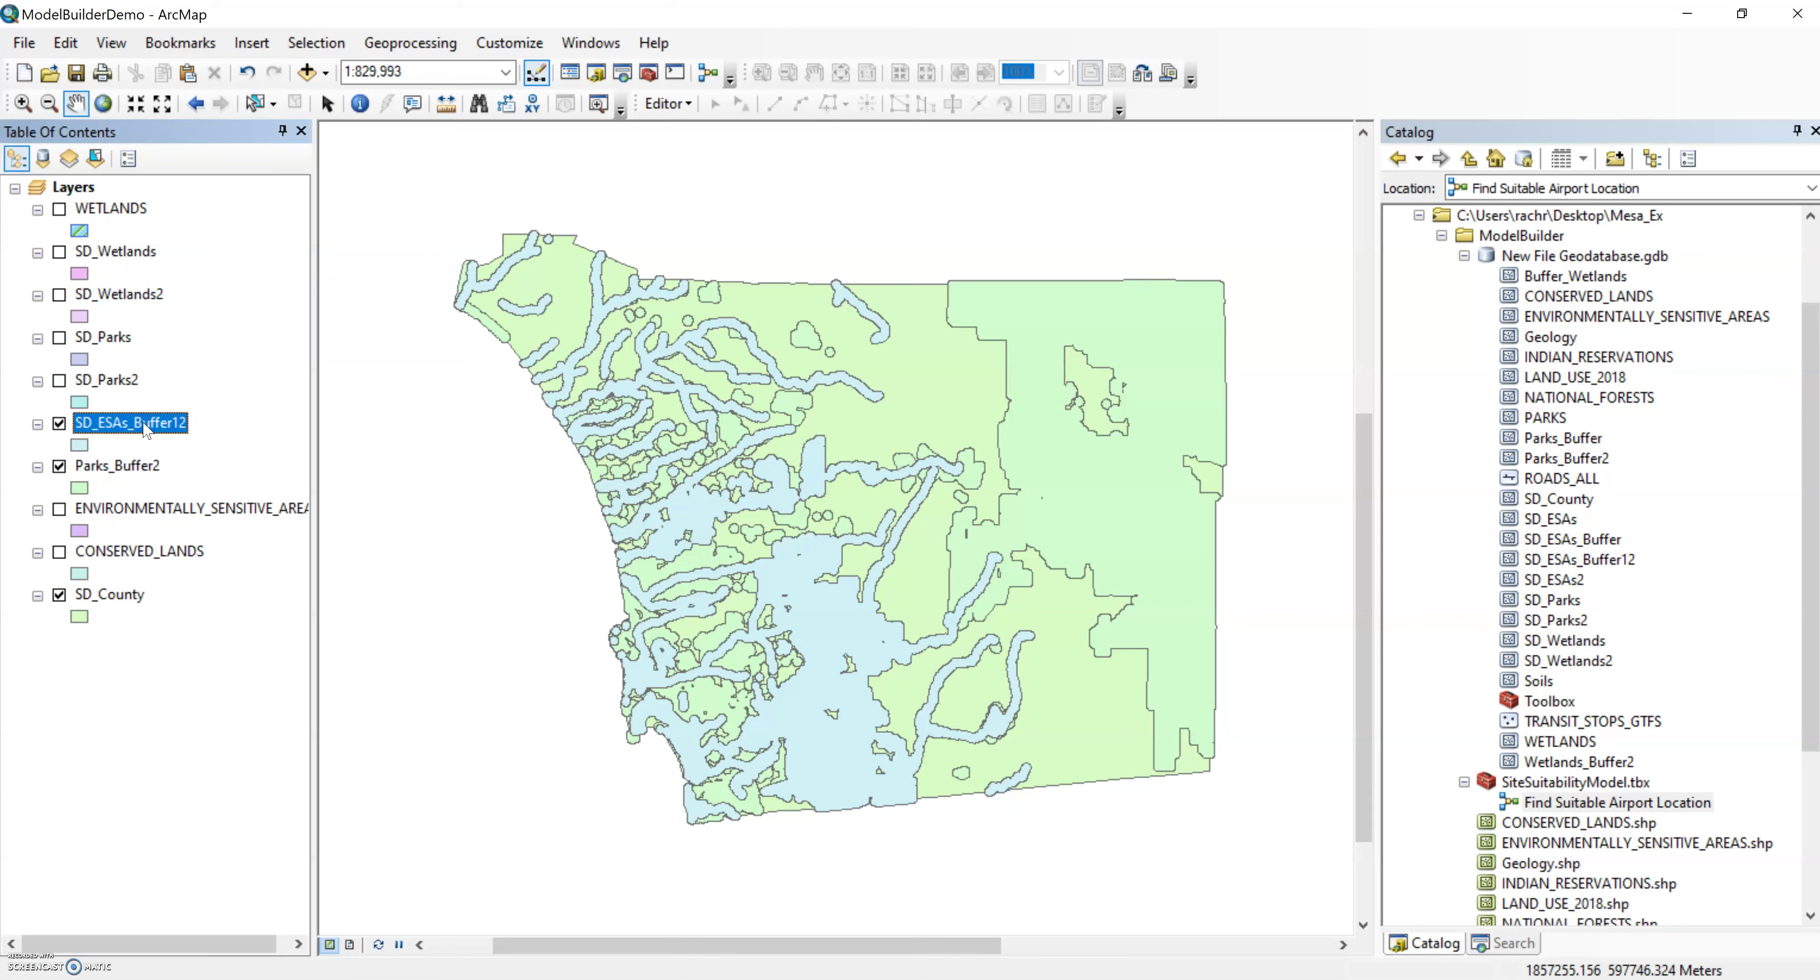
pyautogui.click(58, 296)
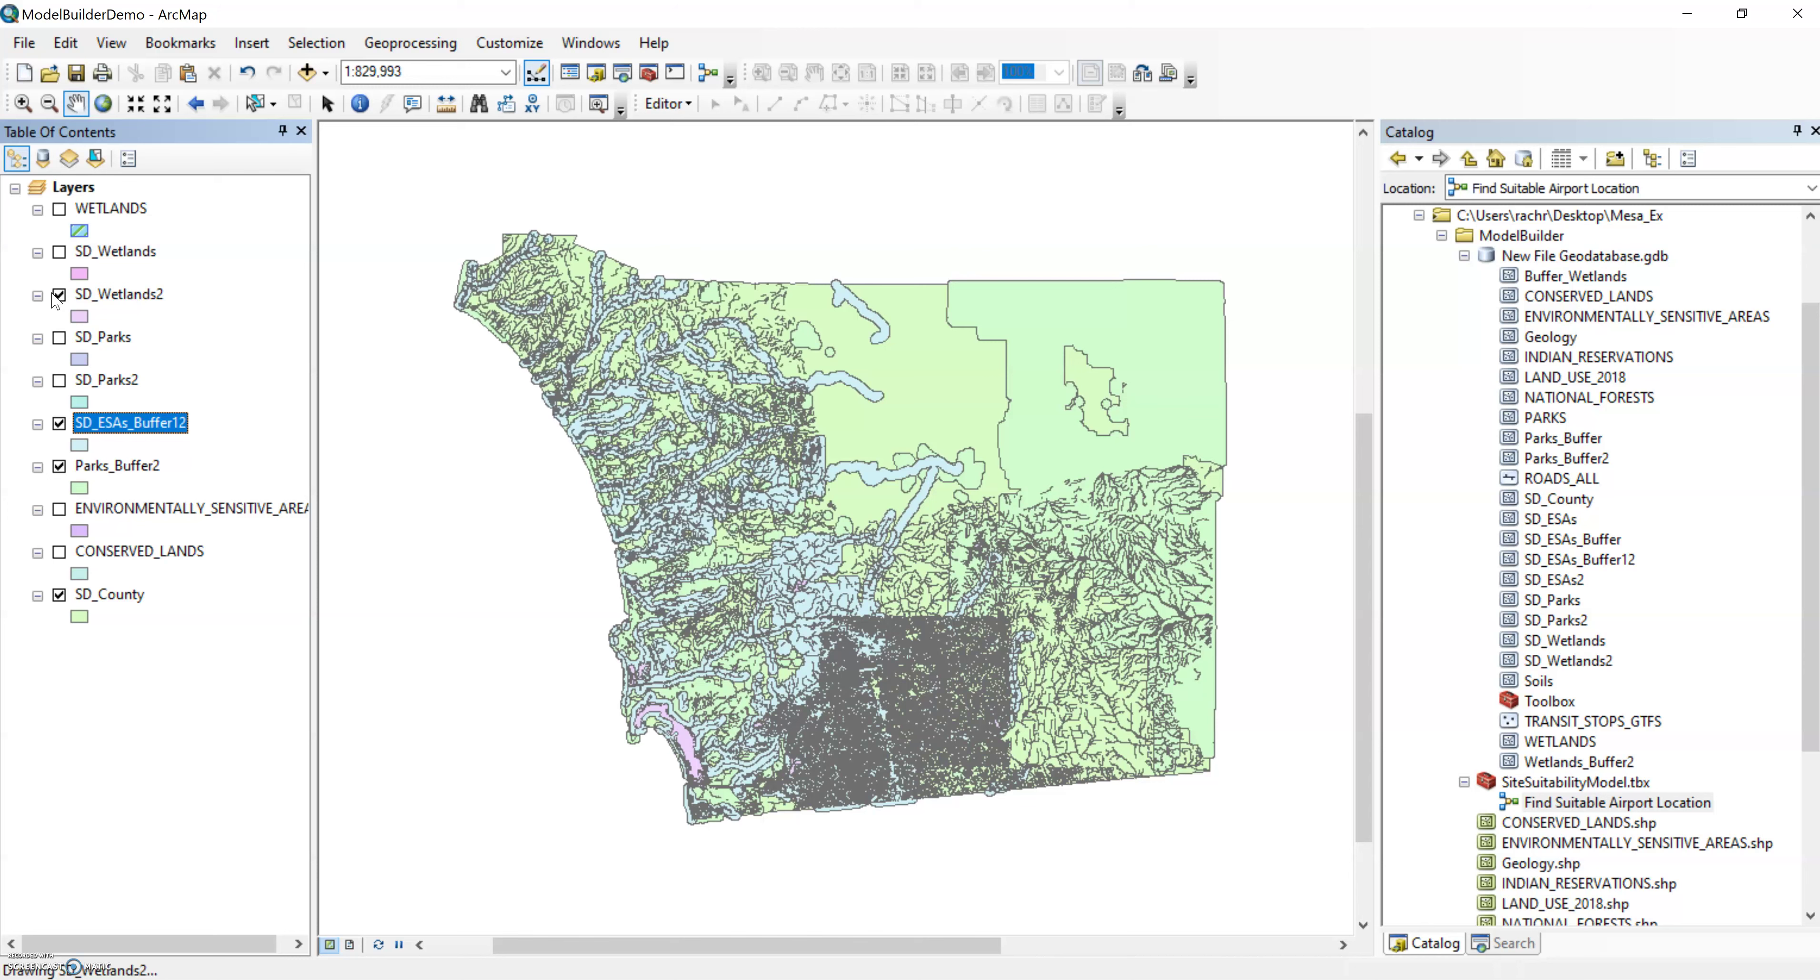
pyautogui.click(41, 297)
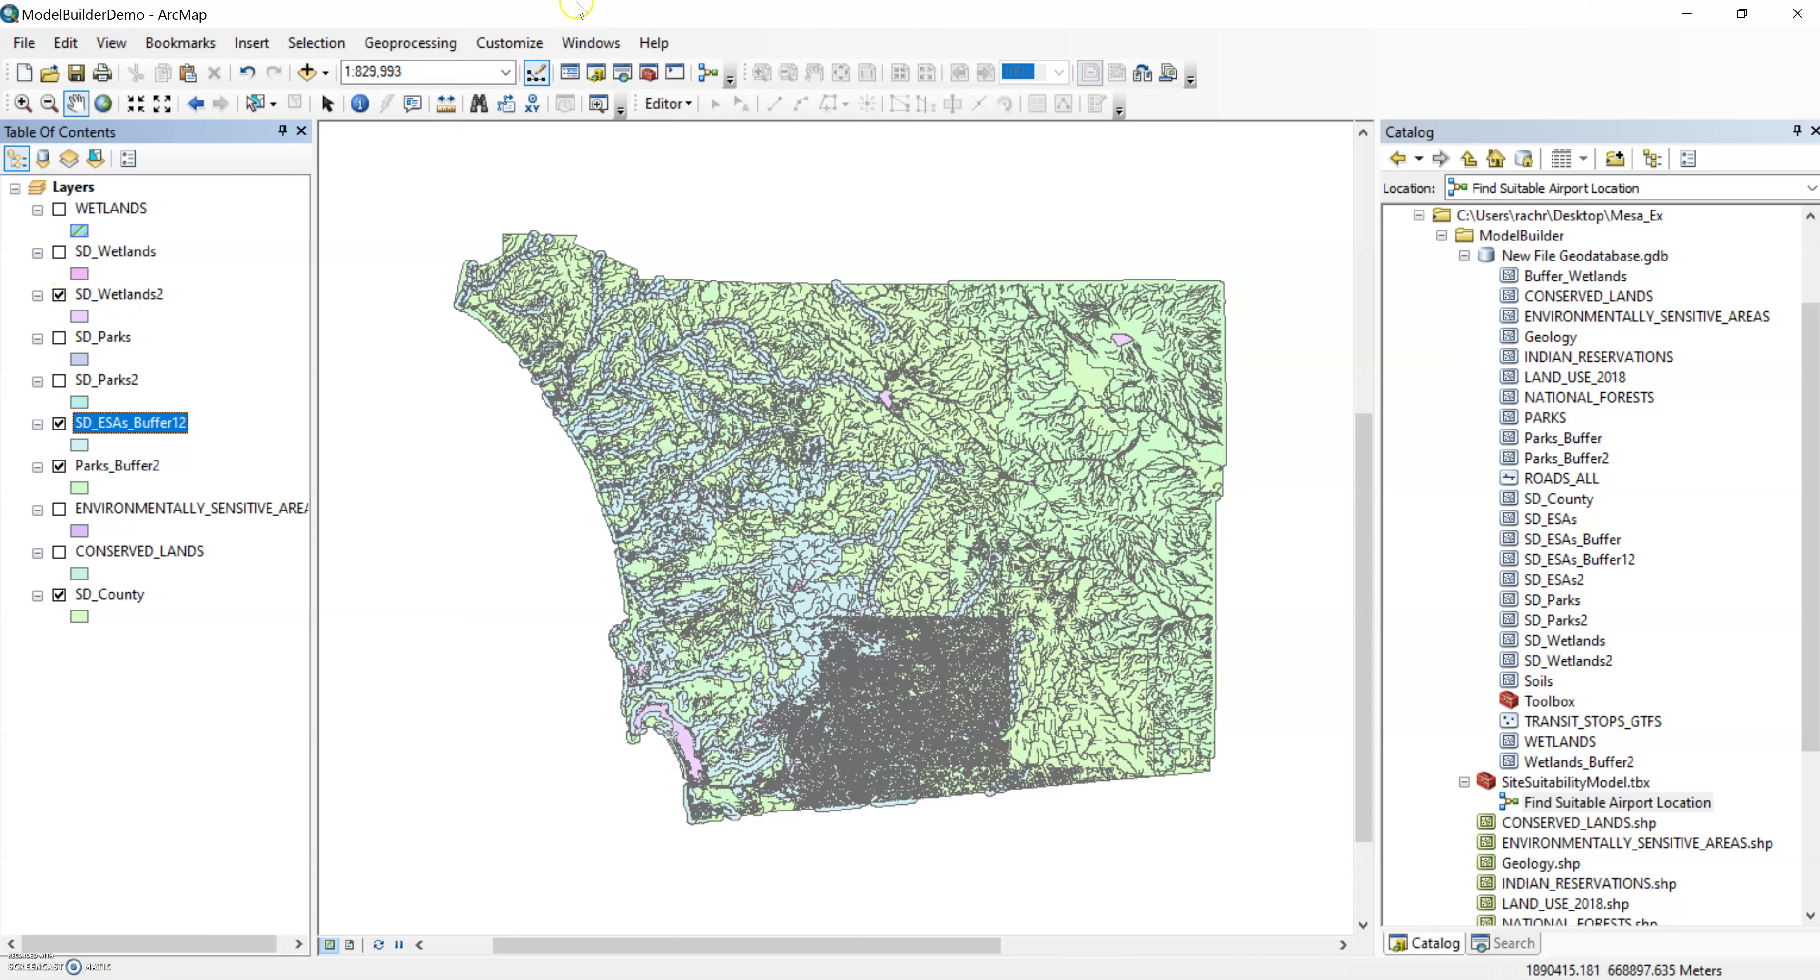
# - Open the SD_Wetlands2 attribute table and scroll through its 39845 records' WETLAND_TY and ACRES values
pyautogui.rightClick(97, 295)
pyautogui.click(240, 358)
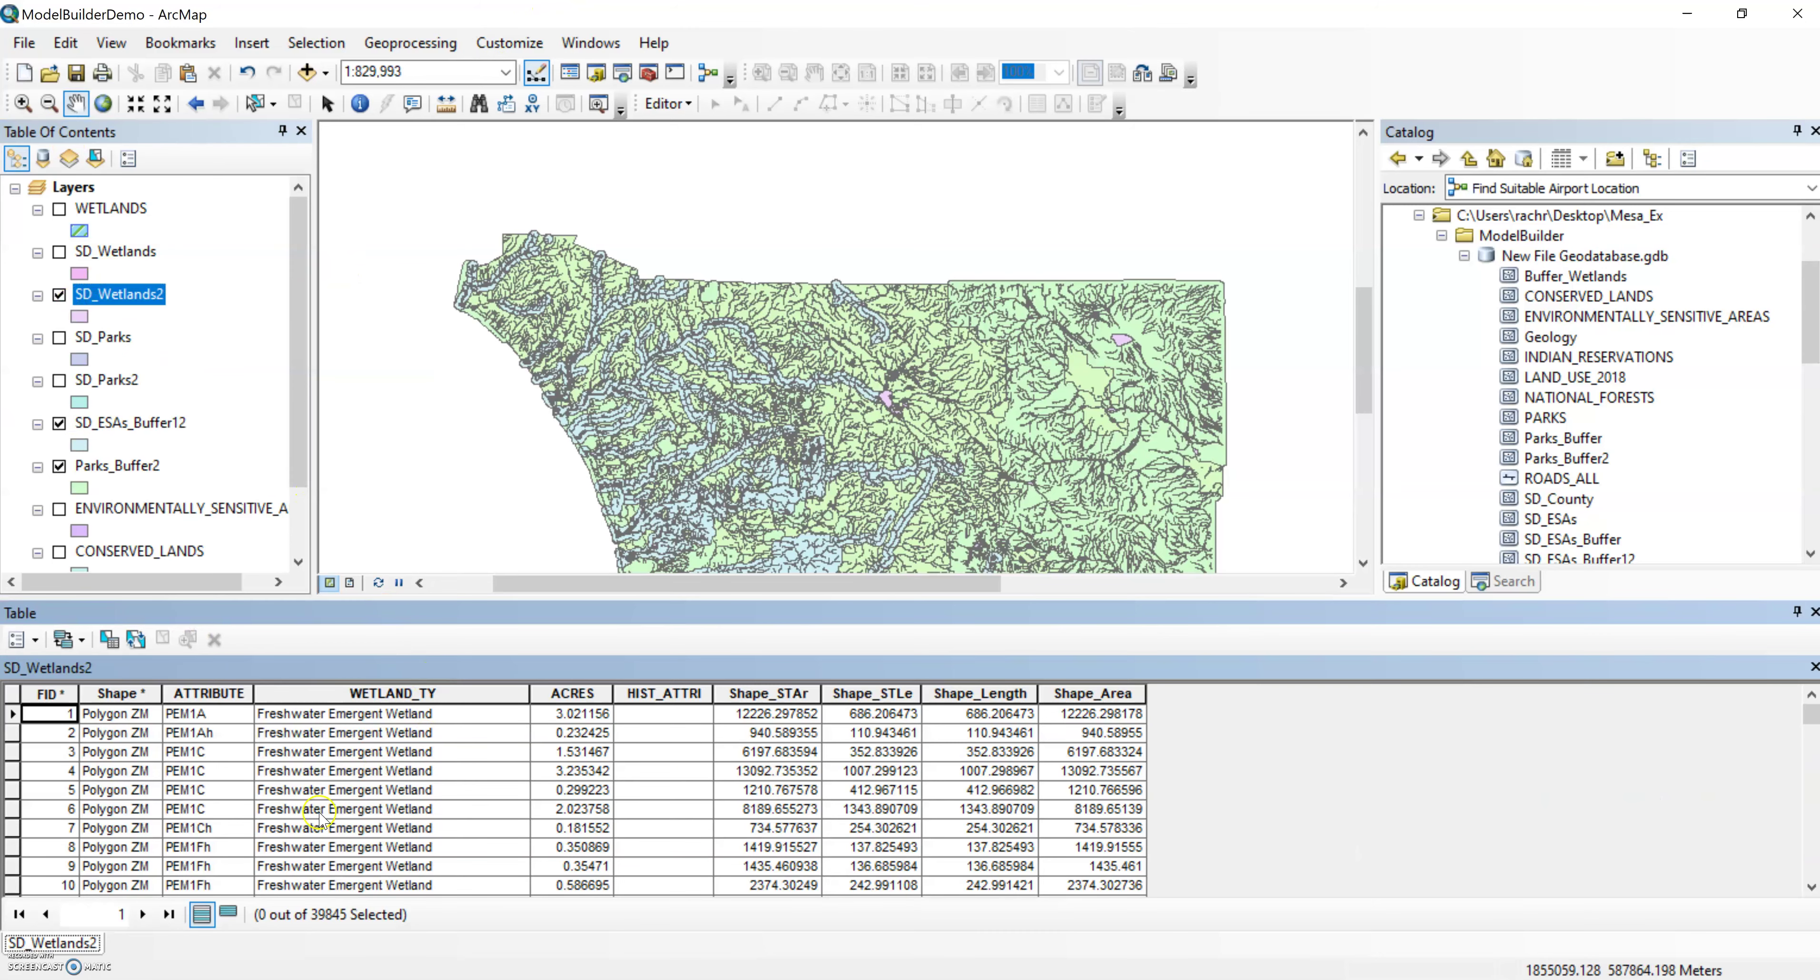
pyautogui.scroll(-13, 478, 755)
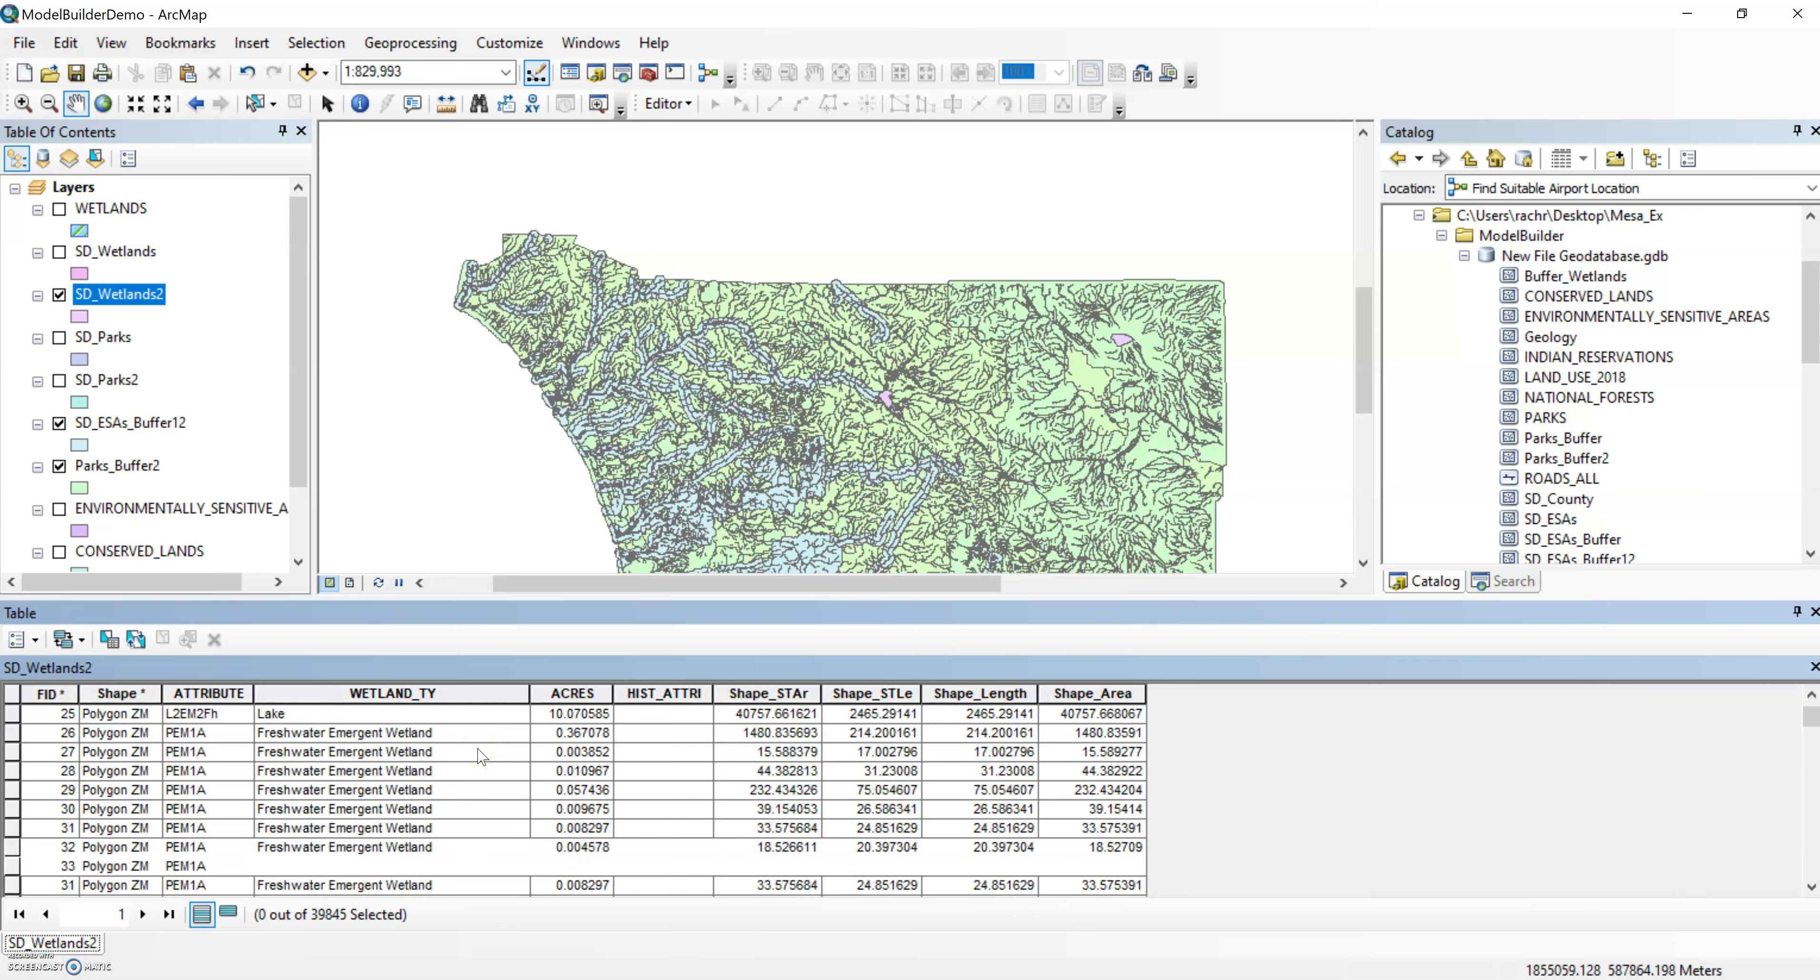
pyautogui.scroll(-20, 481, 756)
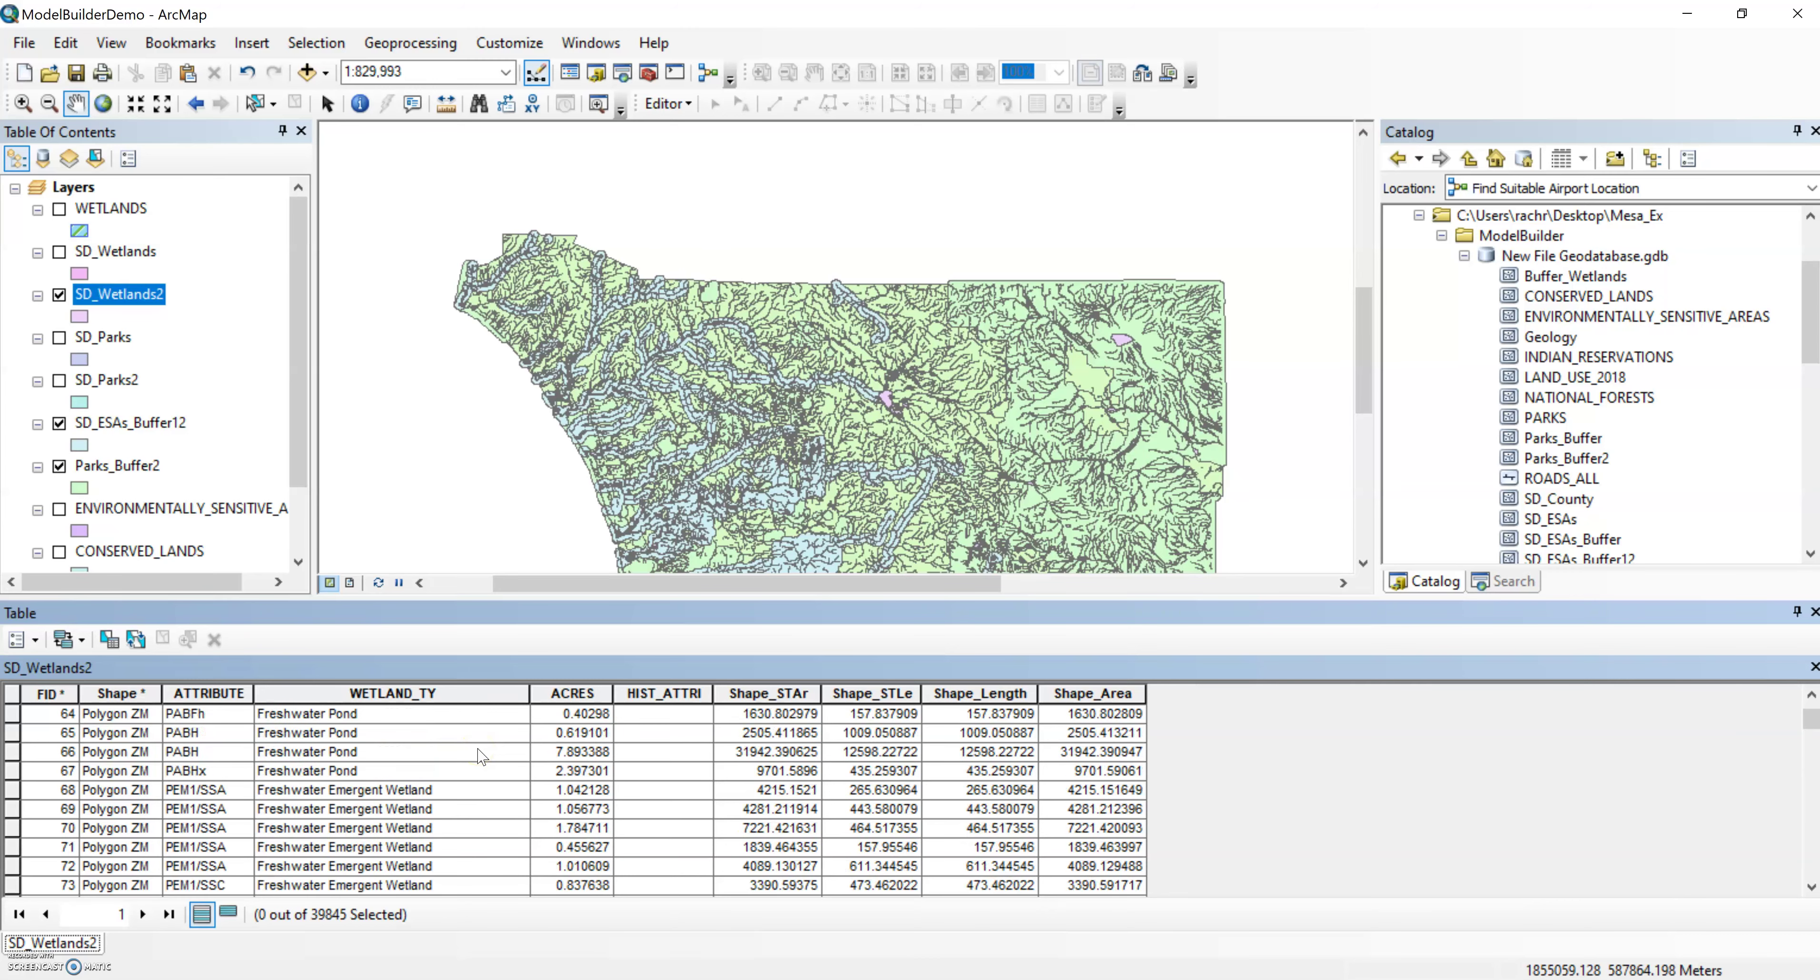
pyautogui.scroll(-20, 481, 756)
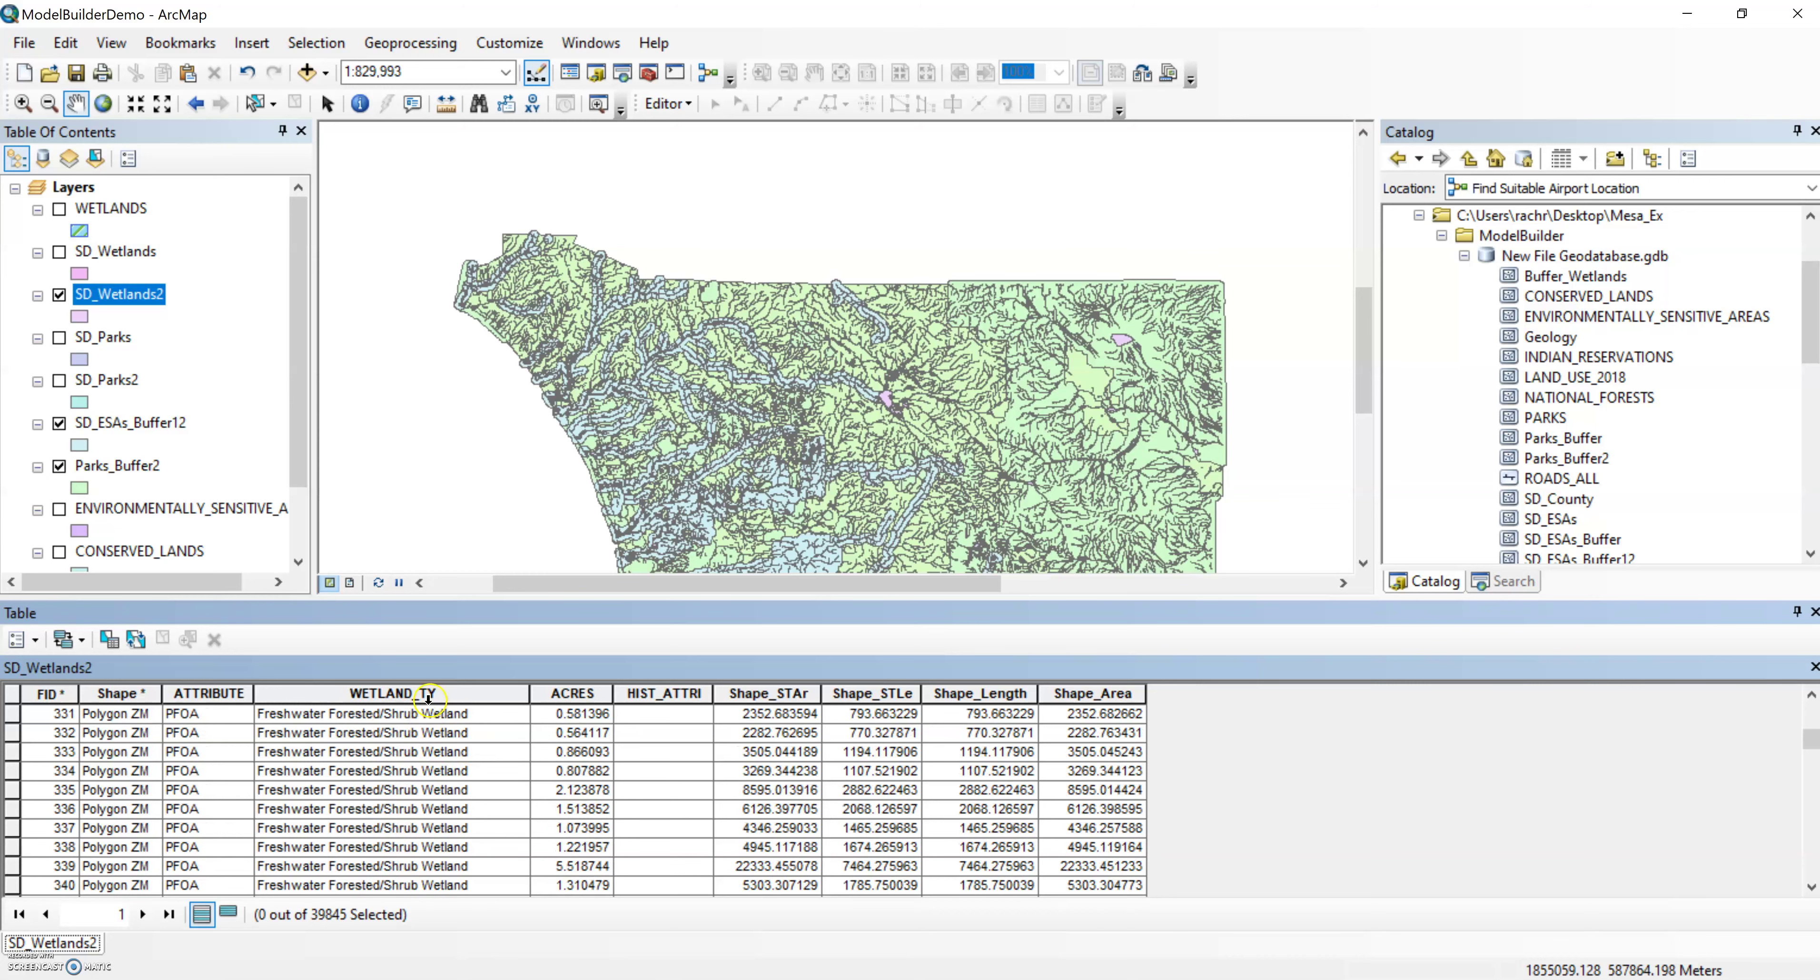
pyautogui.scroll(13, 1704, 742)
pyautogui.moveTo(1810, 731); pyautogui.dragTo(1811, 706)
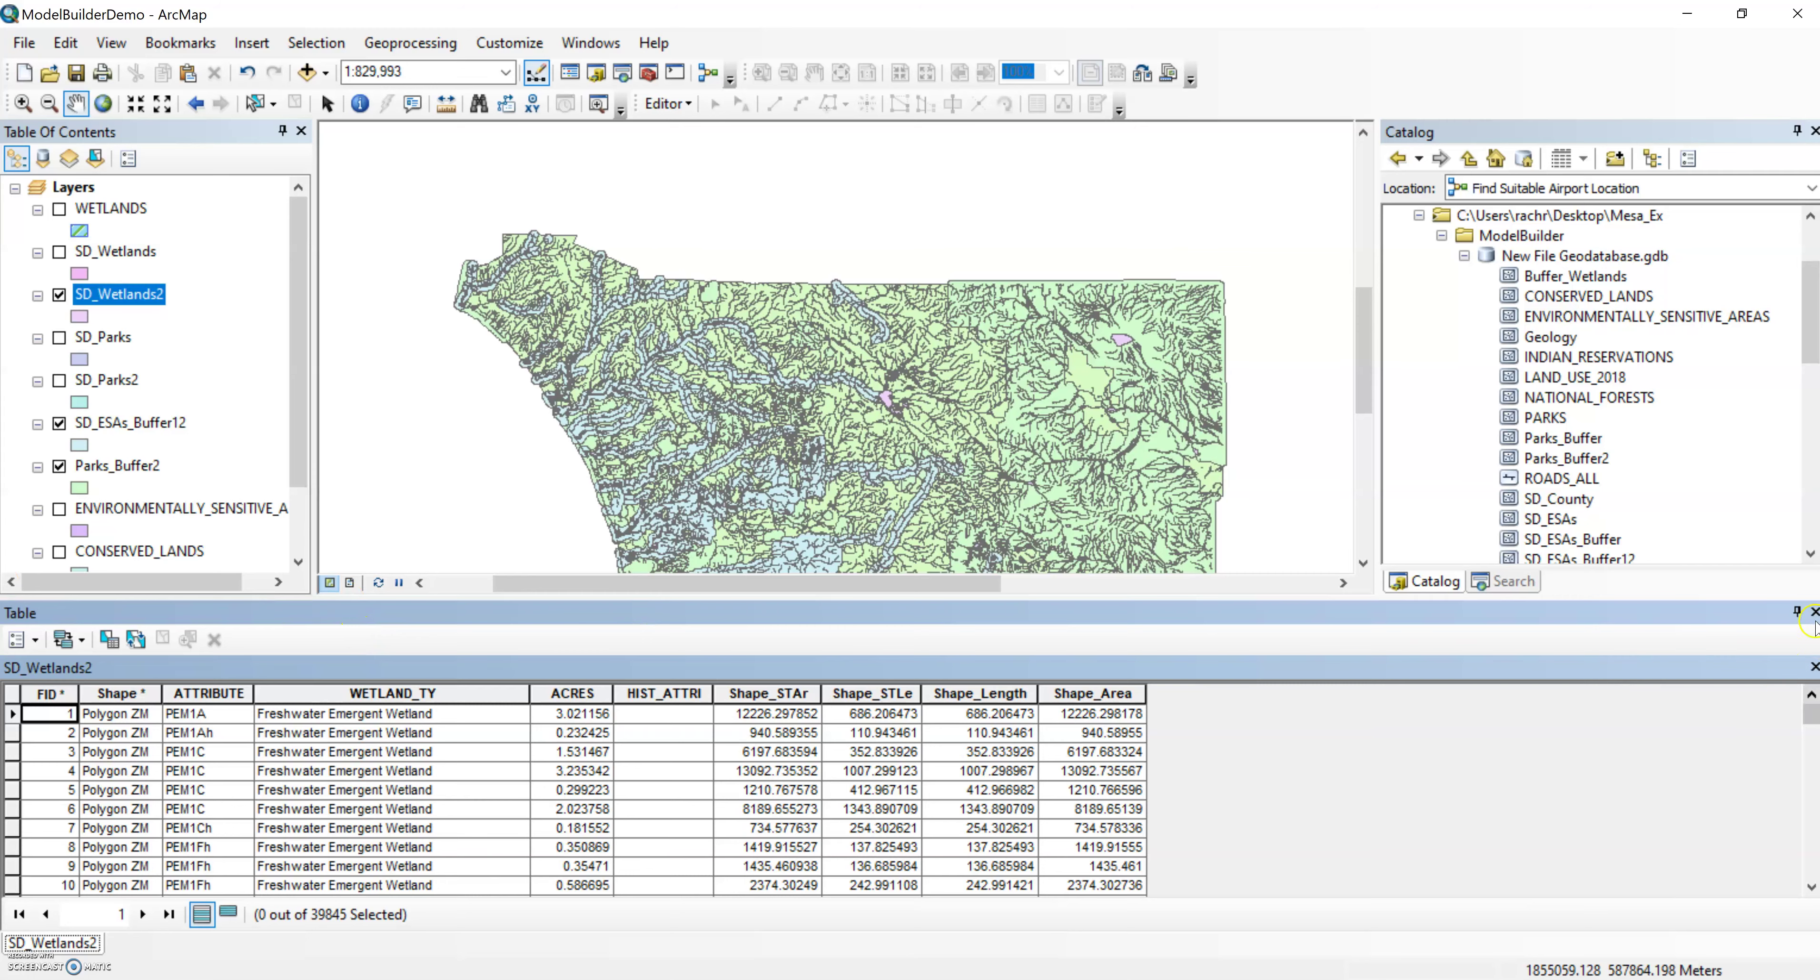
# - Close the wetlands table, check the model's 0.5 Wetlands Buffer Distance default, cancel, and right-click the model
pyautogui.click(1814, 611)
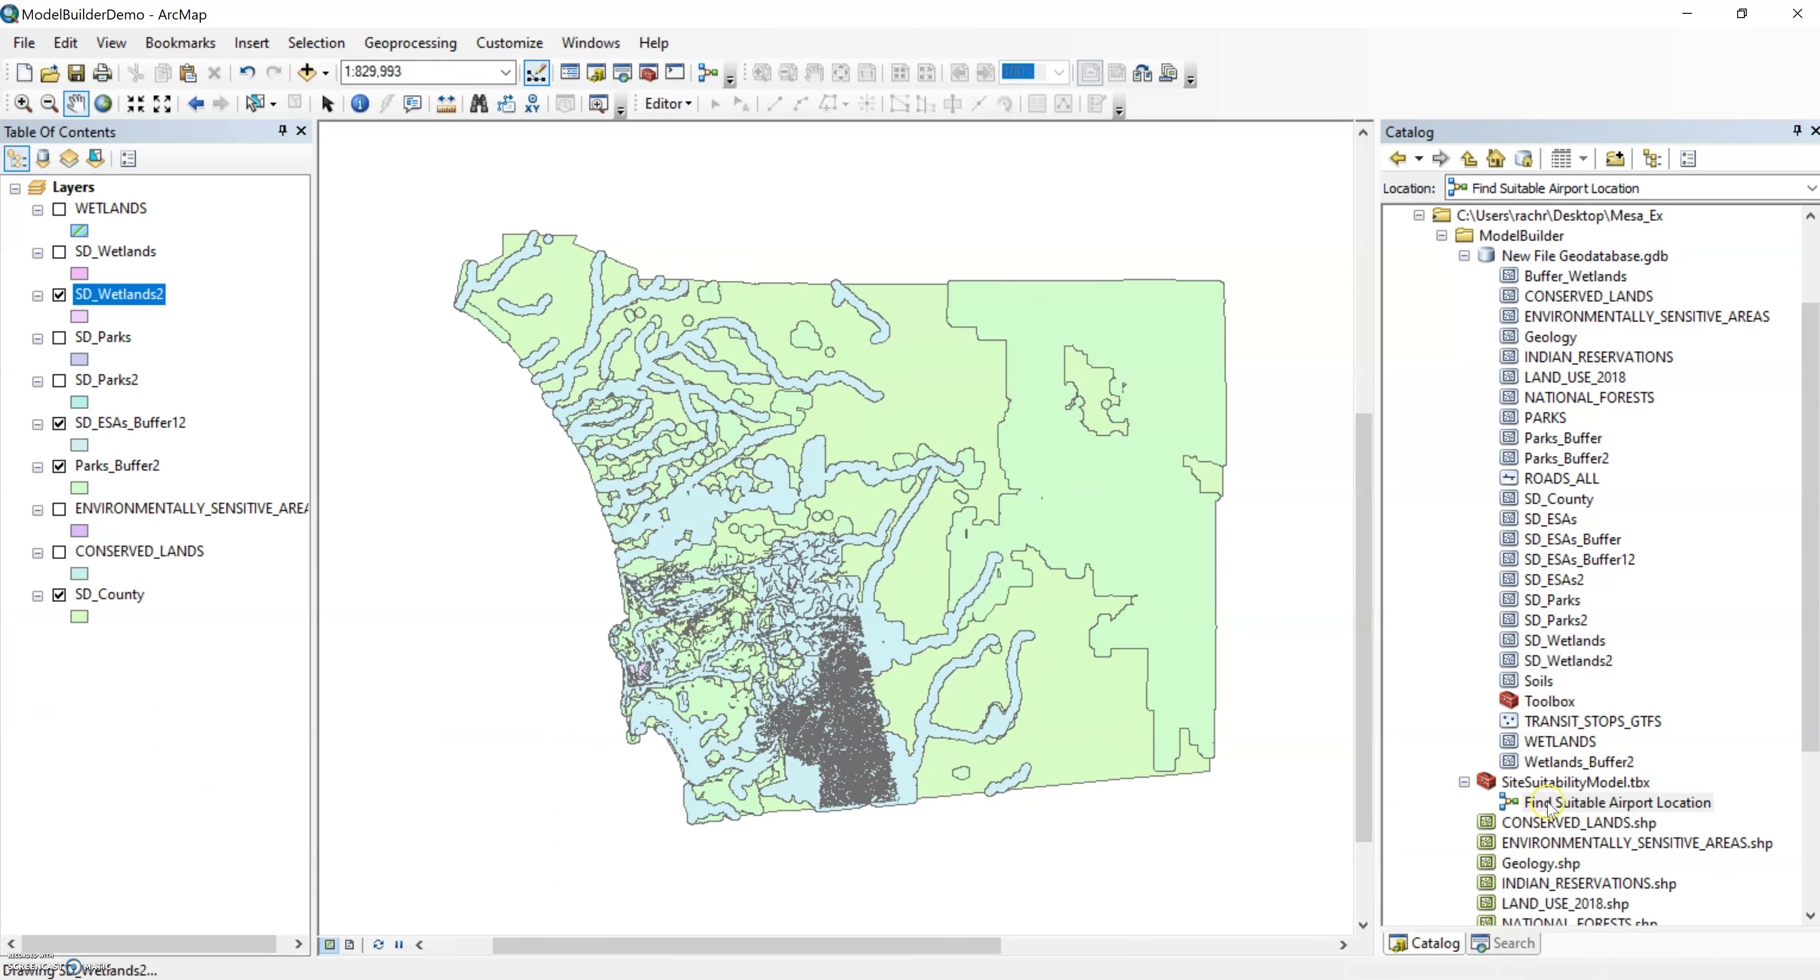
pyautogui.click(1544, 802)
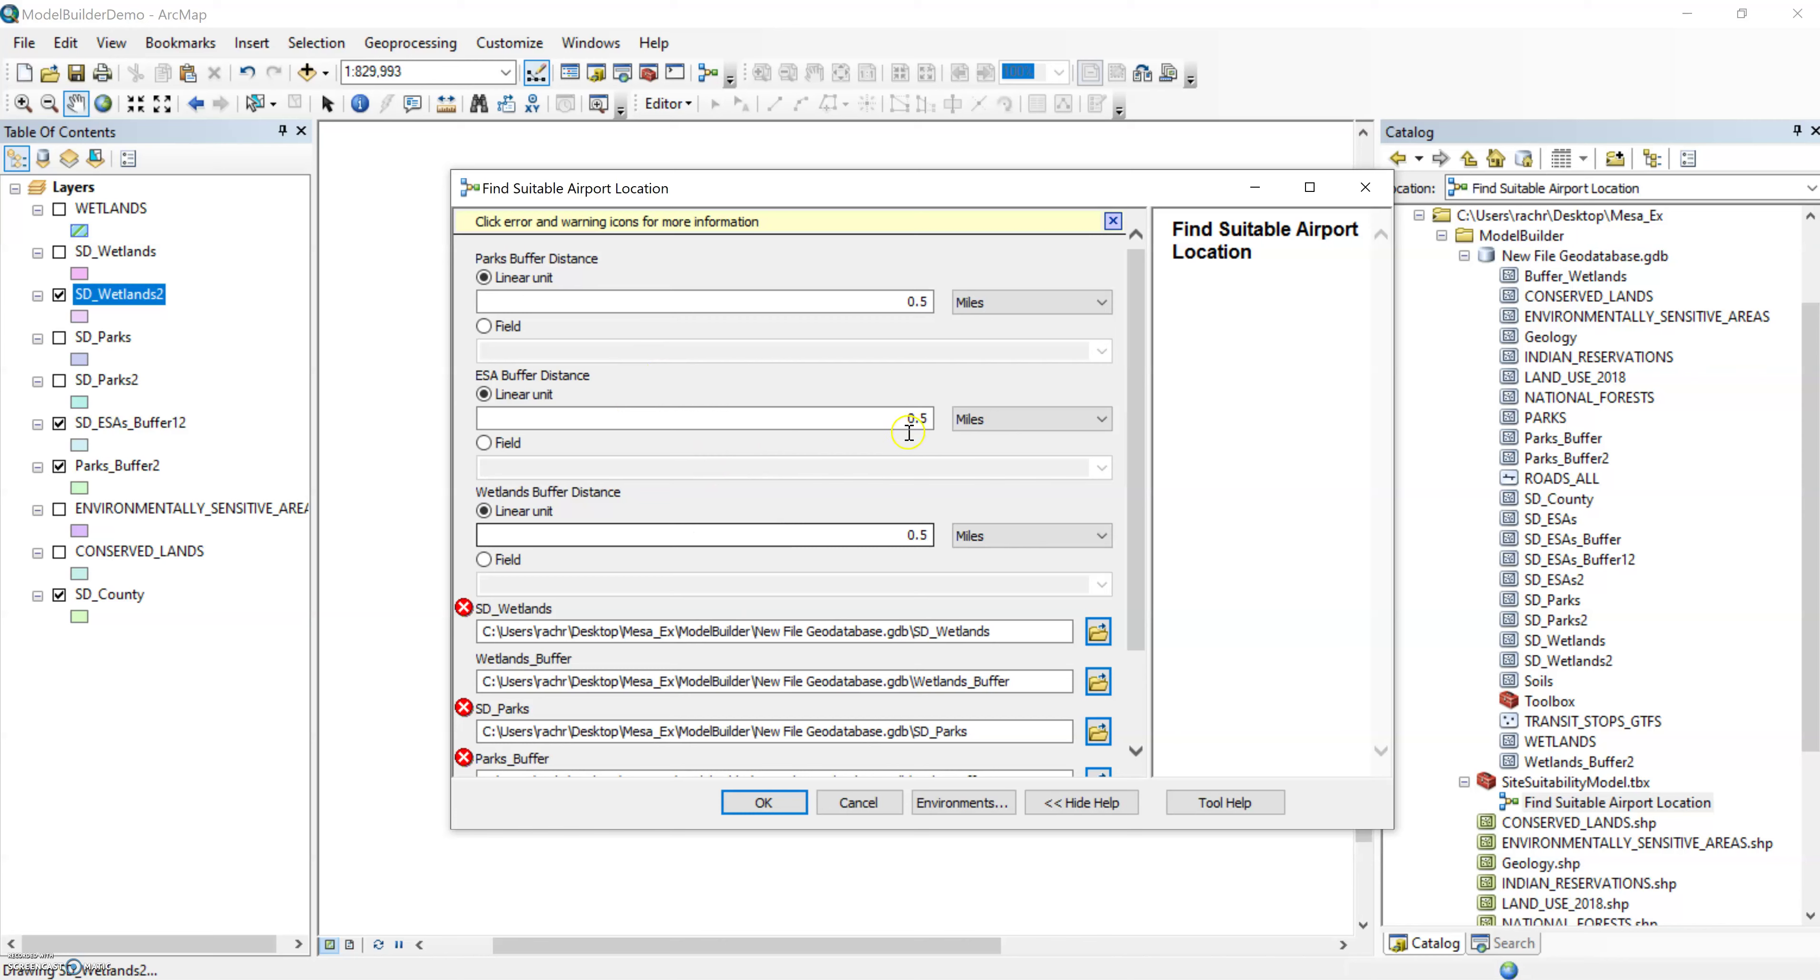
pyautogui.click(919, 534)
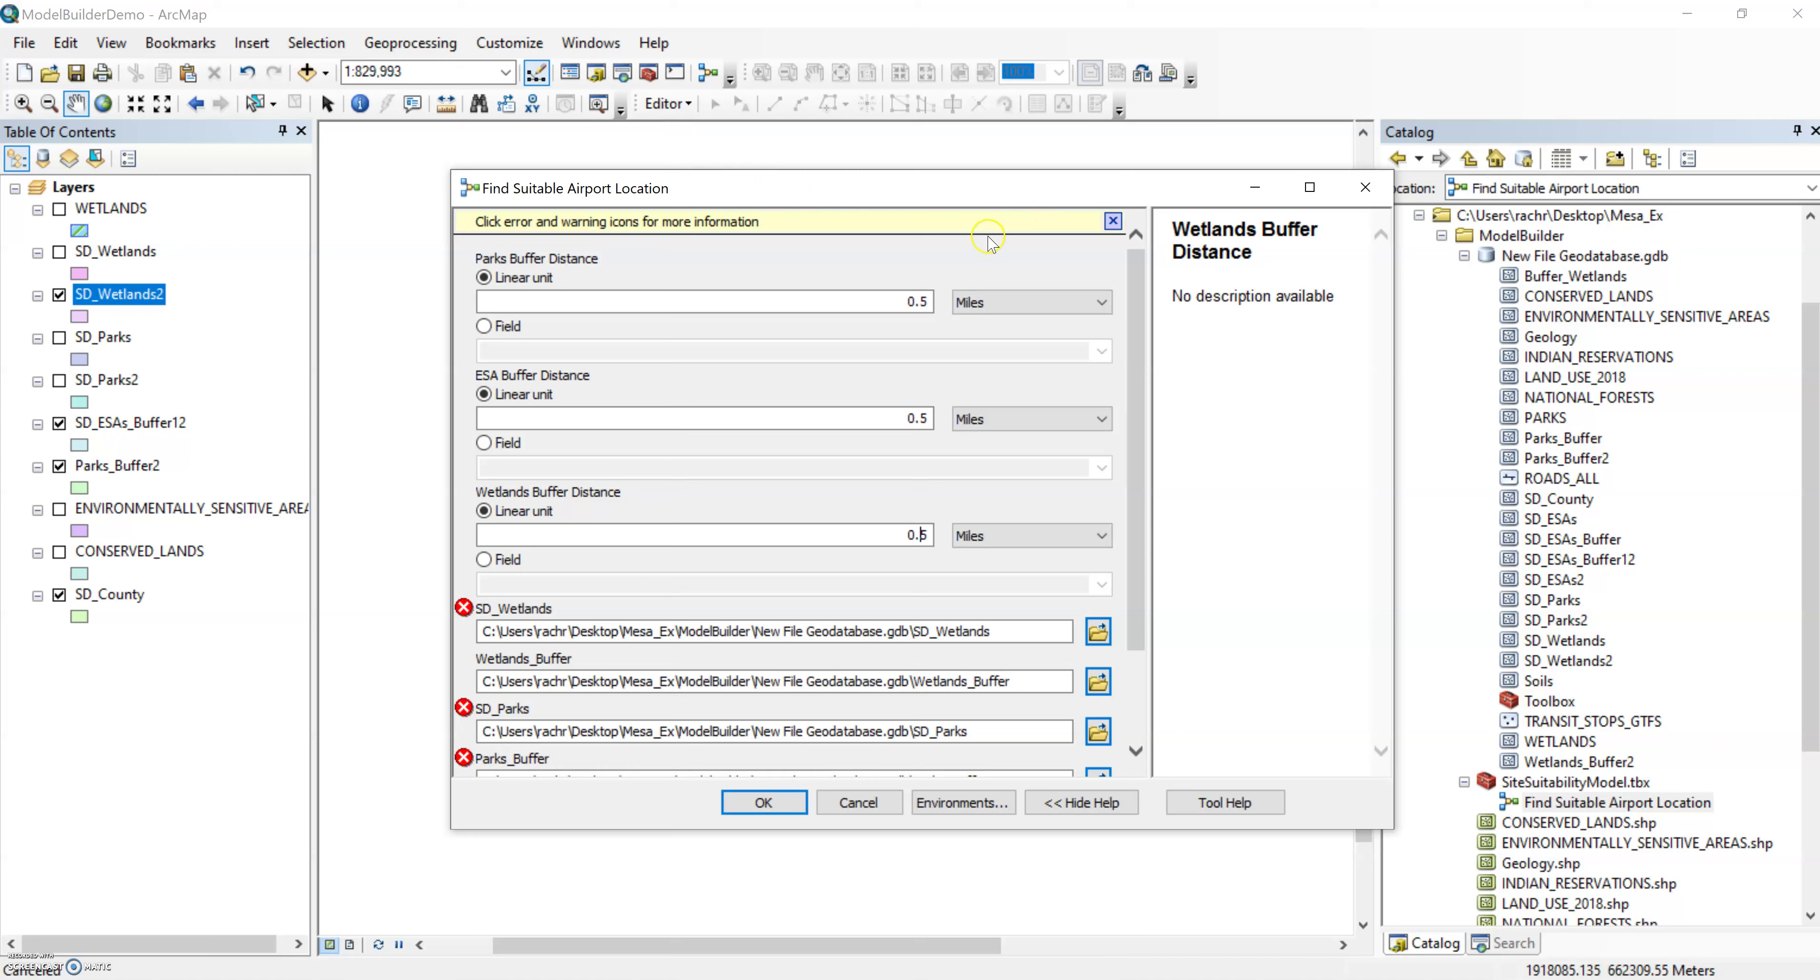
pyautogui.doubleClick(913, 535)
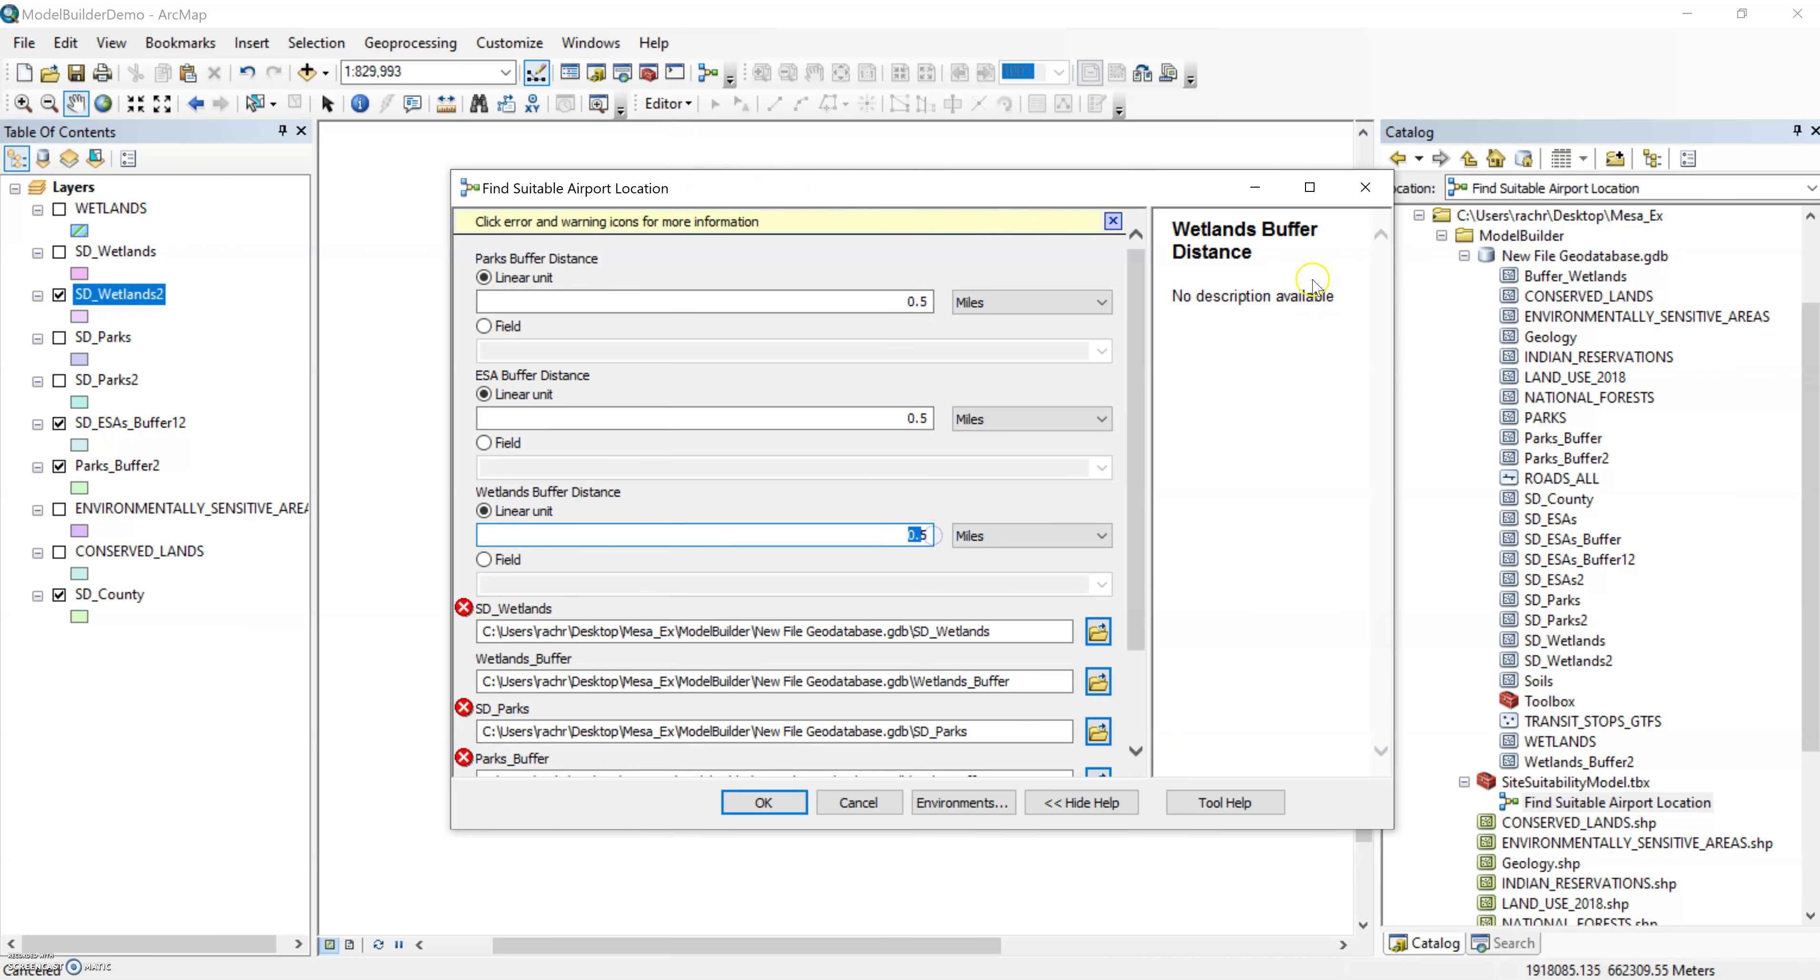
pyautogui.click(1365, 187)
pyautogui.rightClick(1675, 804)
# - Edit the model in ModelBuilder and add Dissolve (Data Management) found by searching 'dissolve'
pyautogui.click(1689, 502)
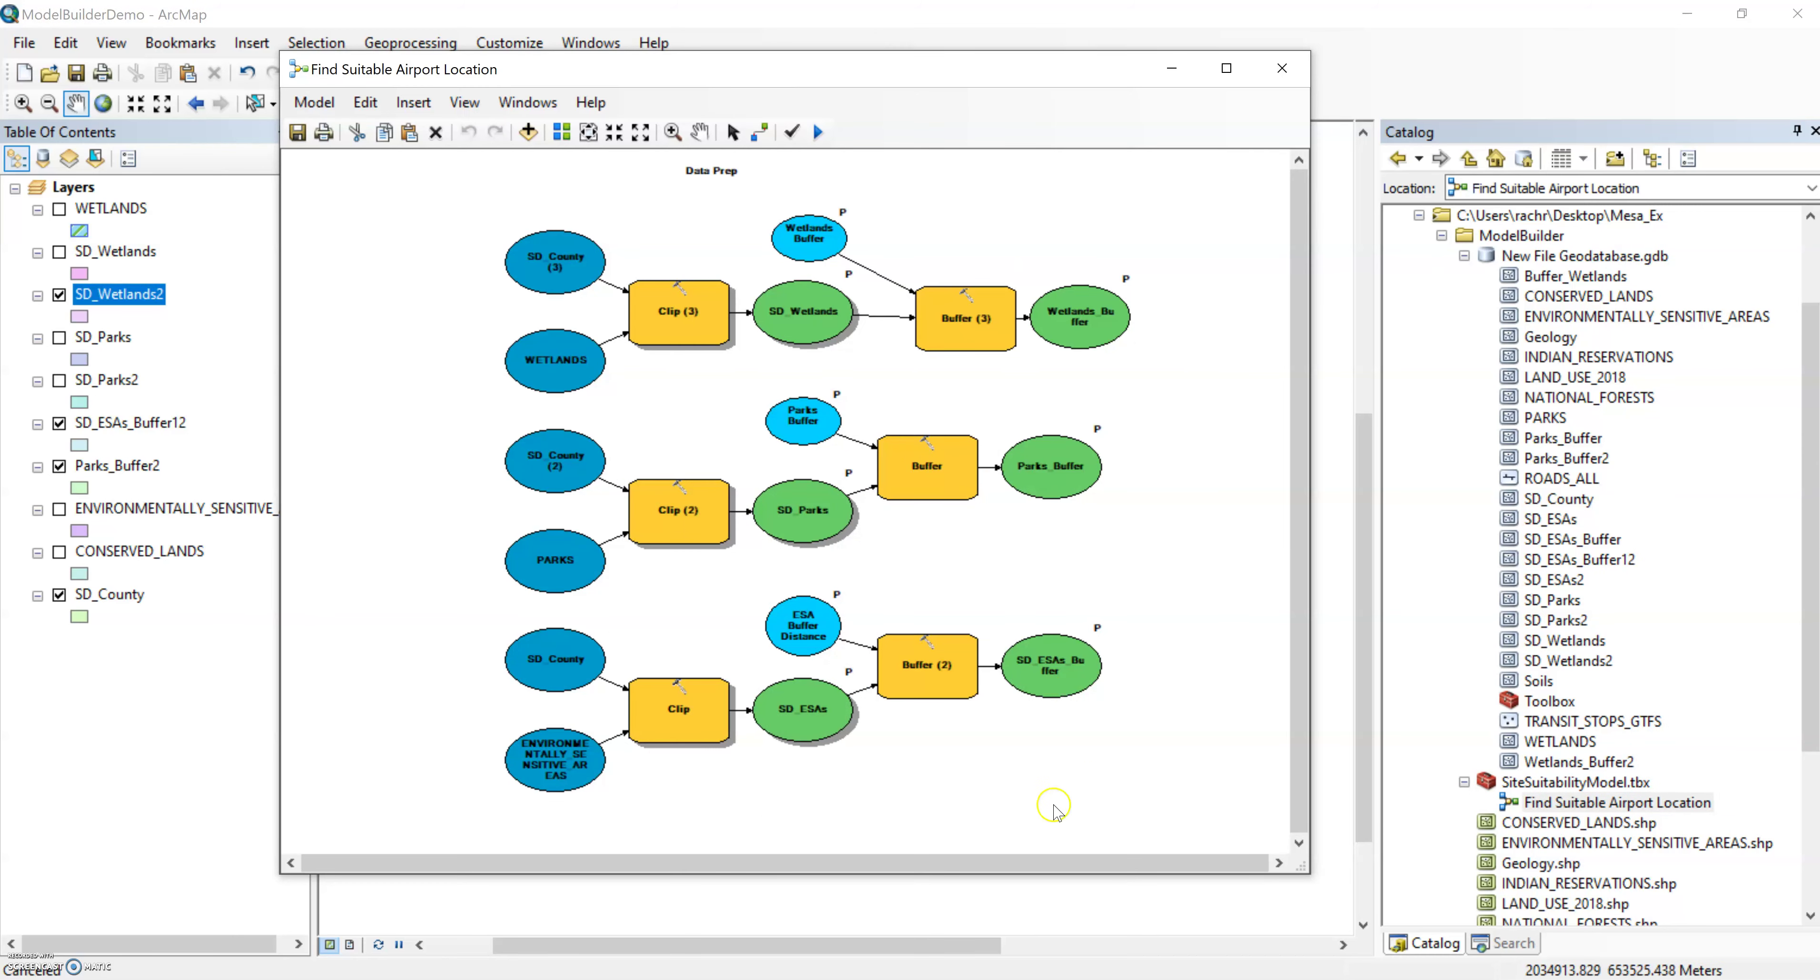
pyautogui.click(1536, 944)
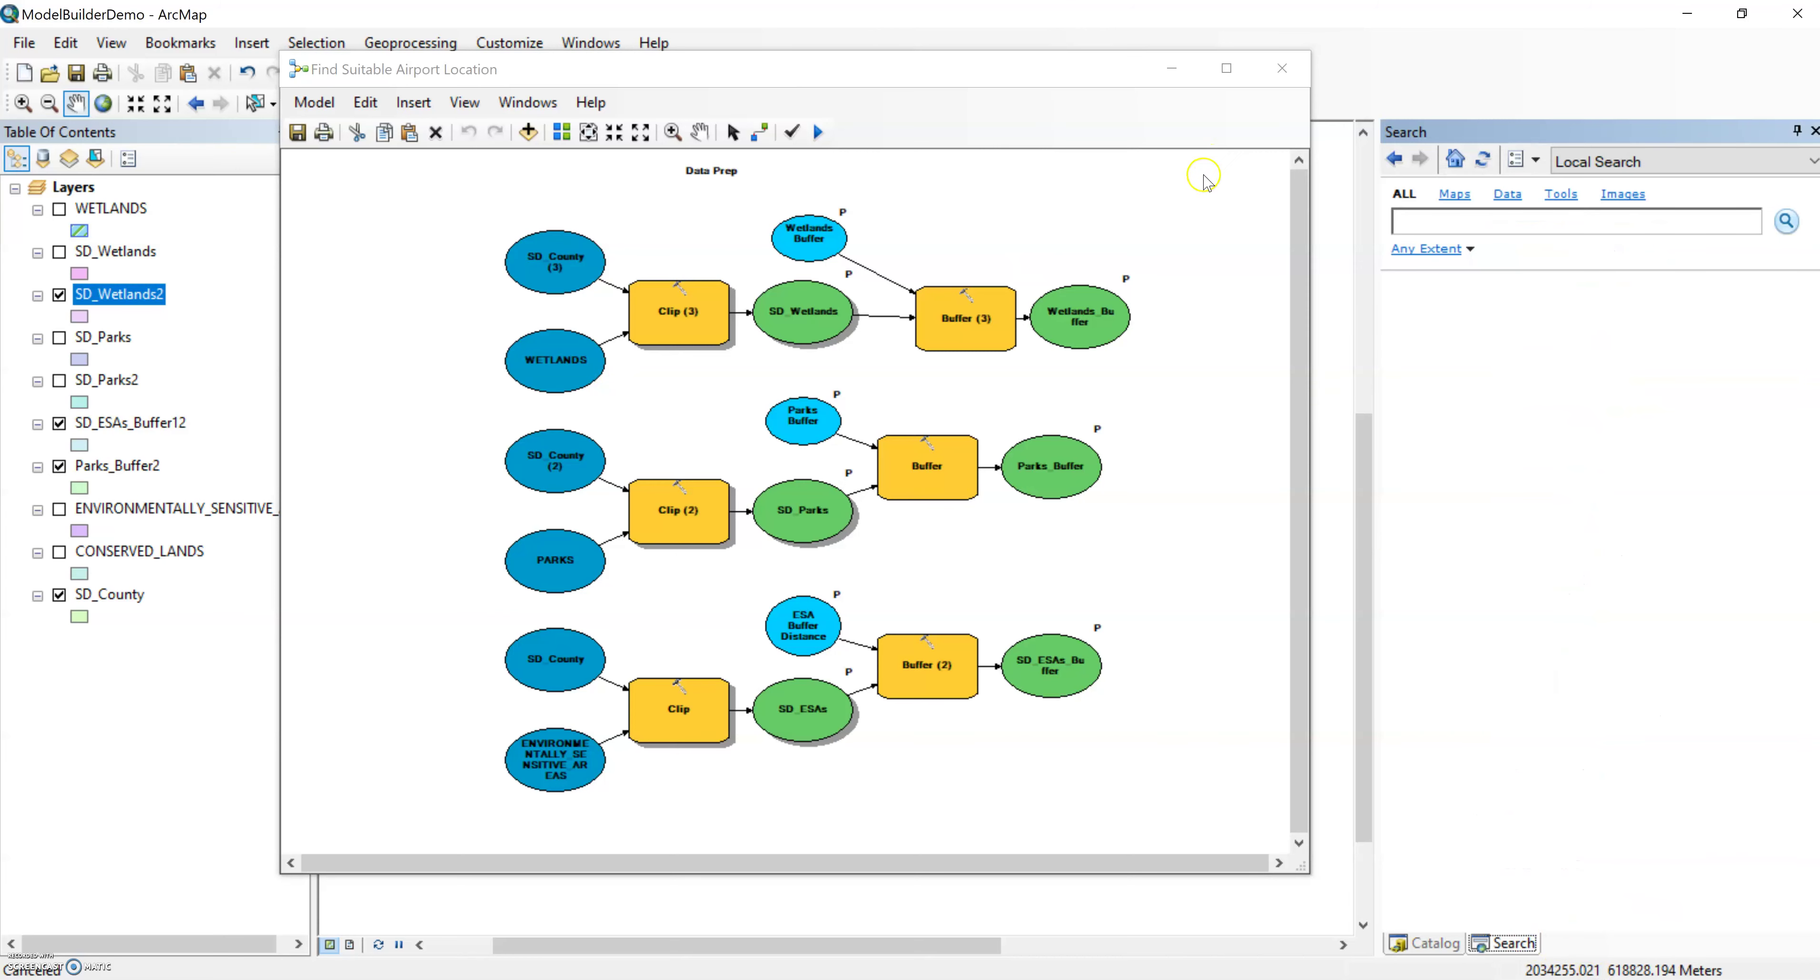
pyautogui.click(1447, 218)
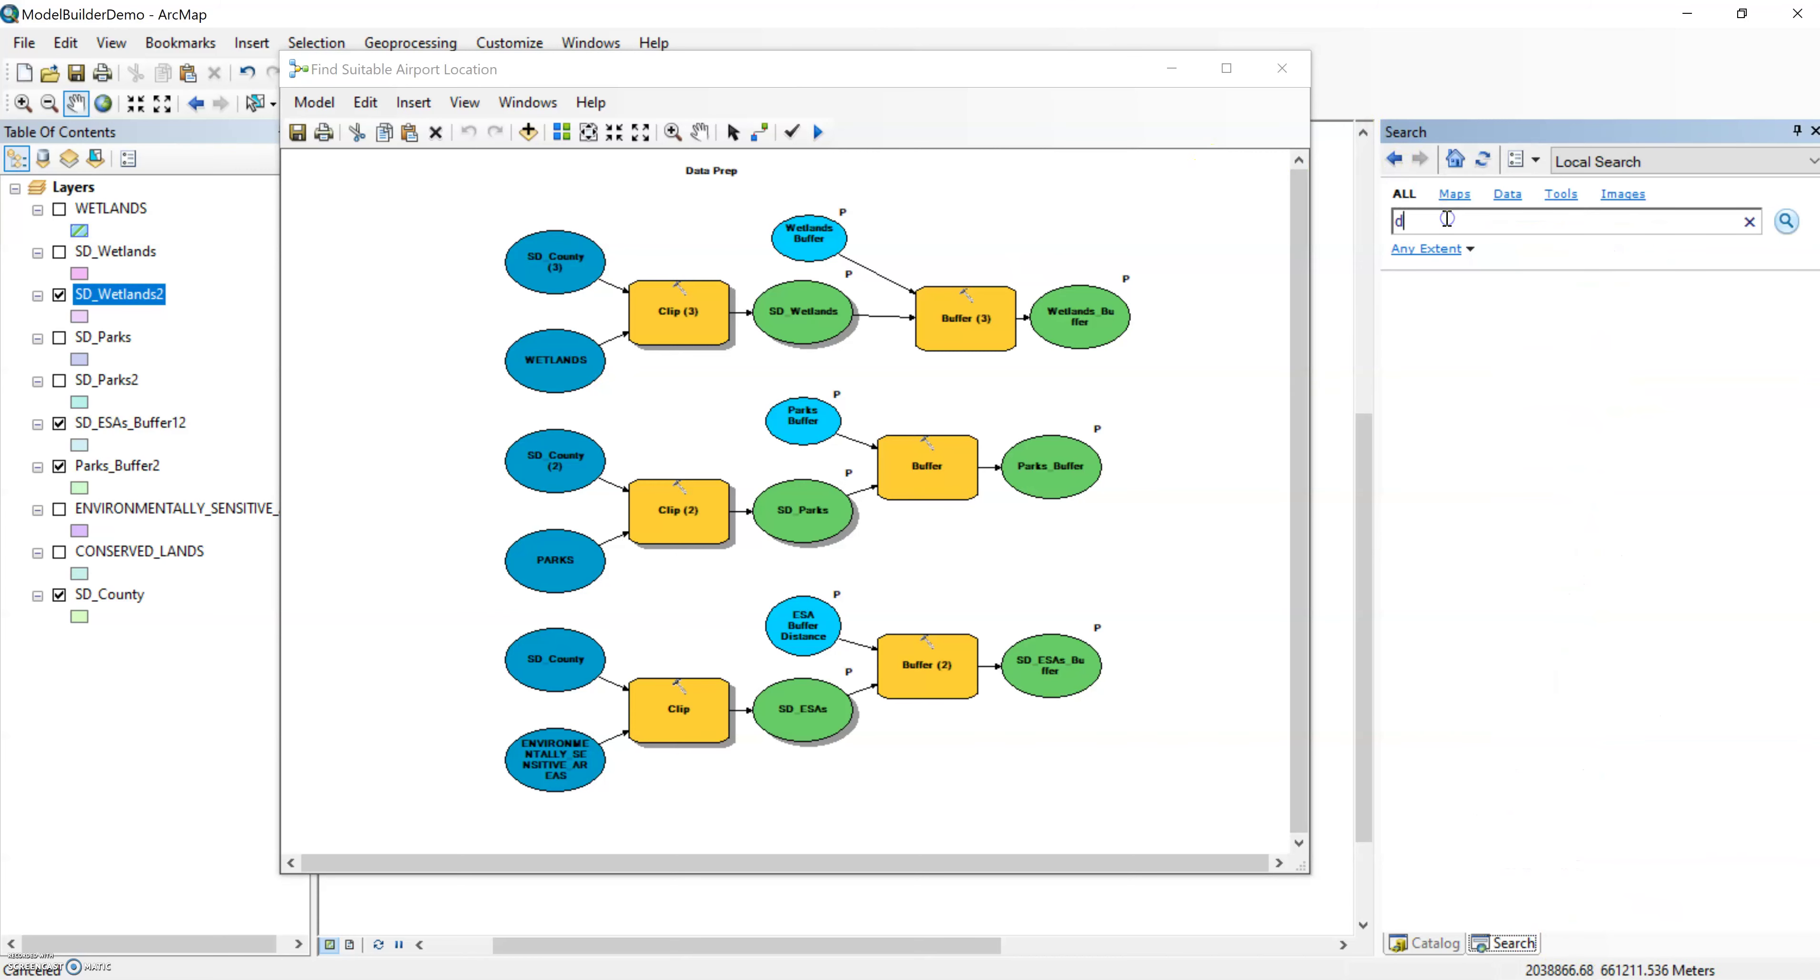
pyautogui.write('dissolve')
pyautogui.press('Return')
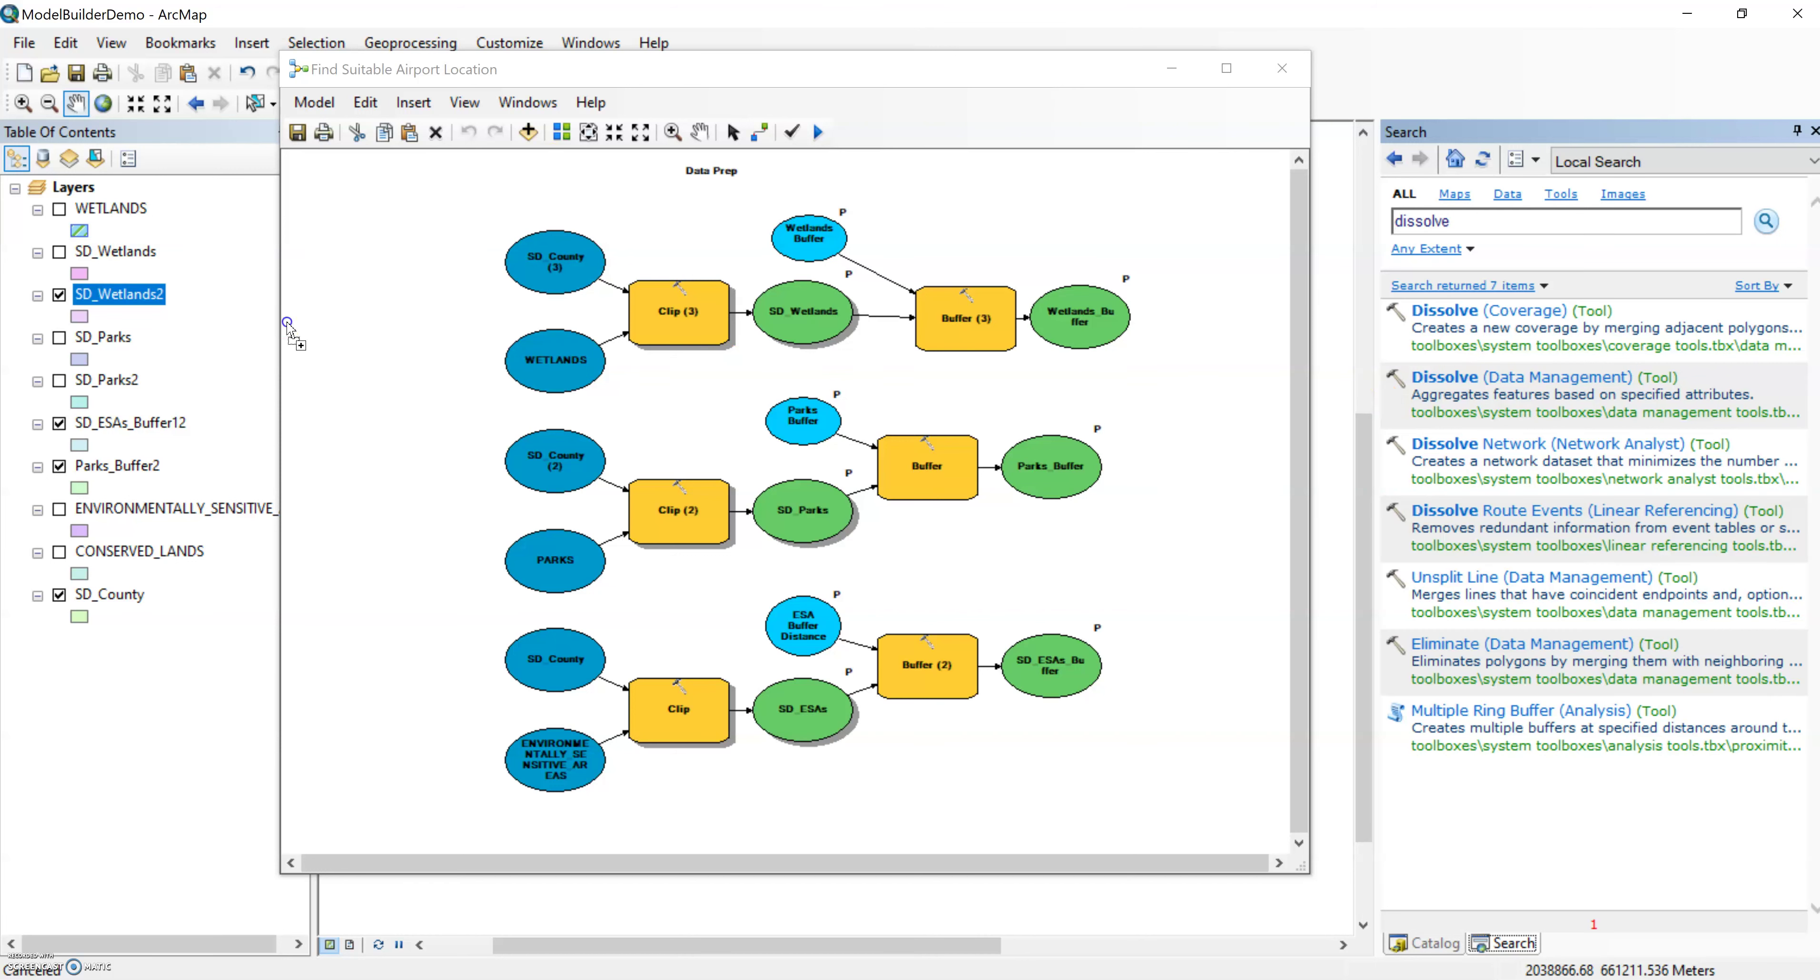
pyautogui.click(403, 290)
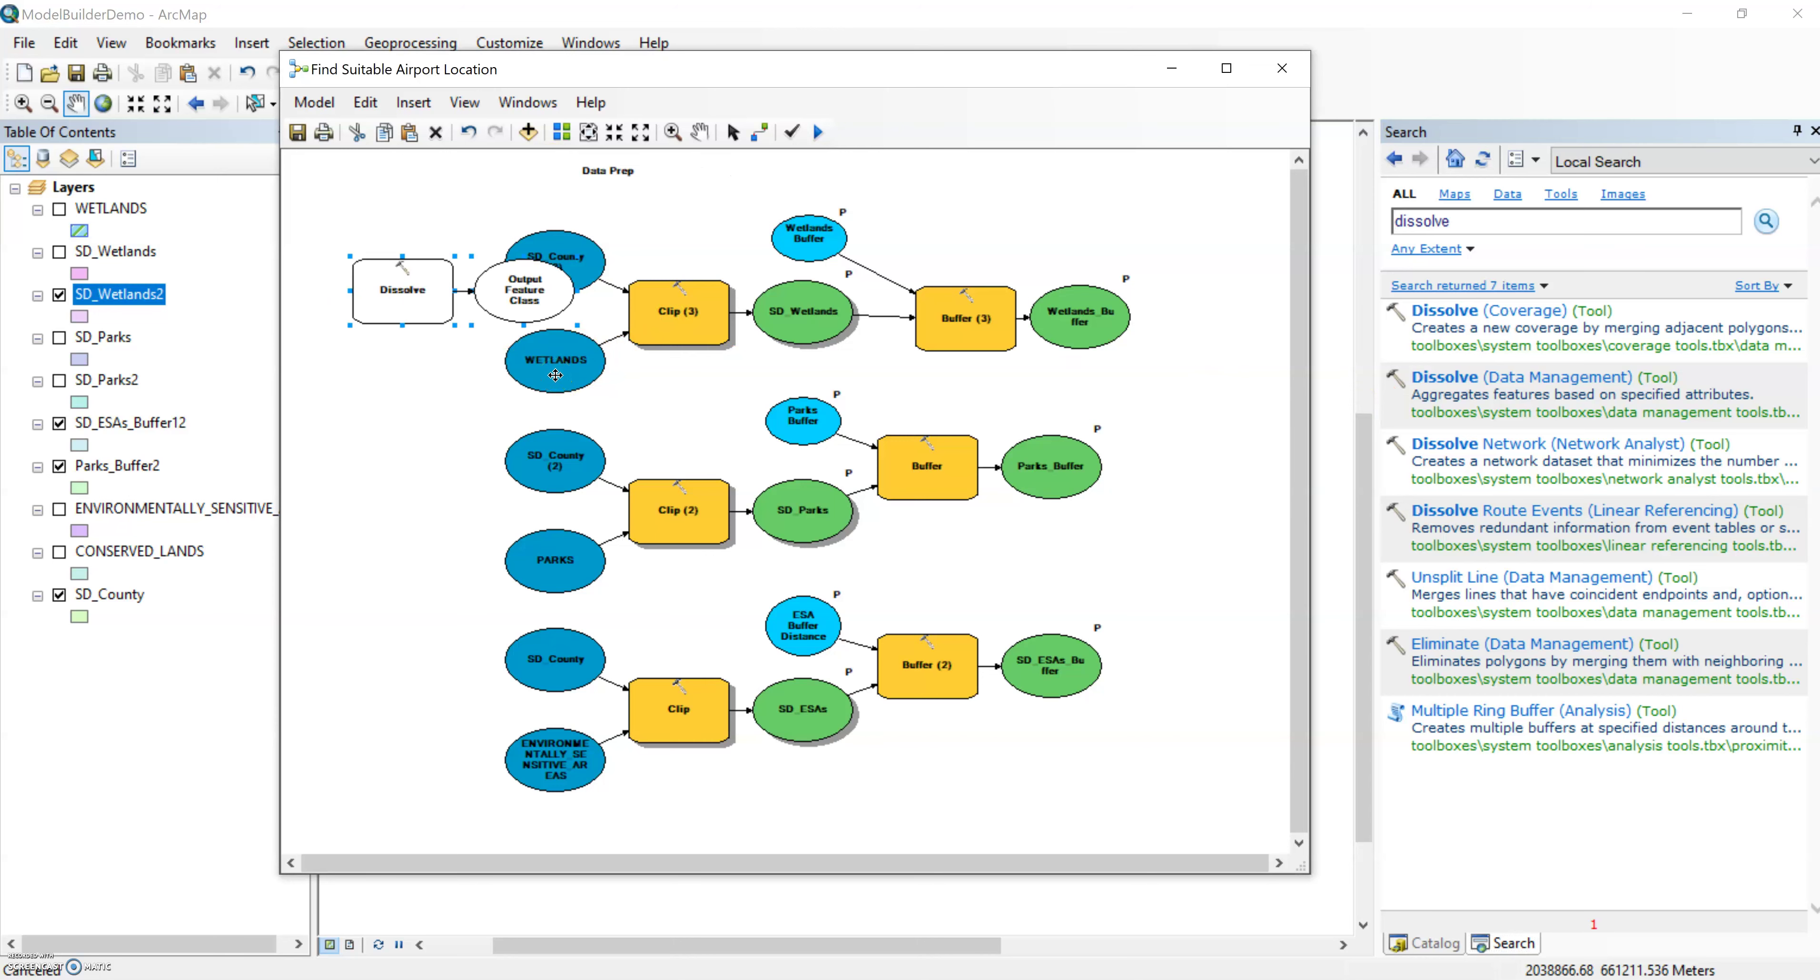
# - Delete the WETLANDS oval and connect the WETLANDS layer to Dissolve as its Input Features
pyautogui.press('Delete')
pyautogui.moveTo(417, 302); pyautogui.dragTo(393, 337)
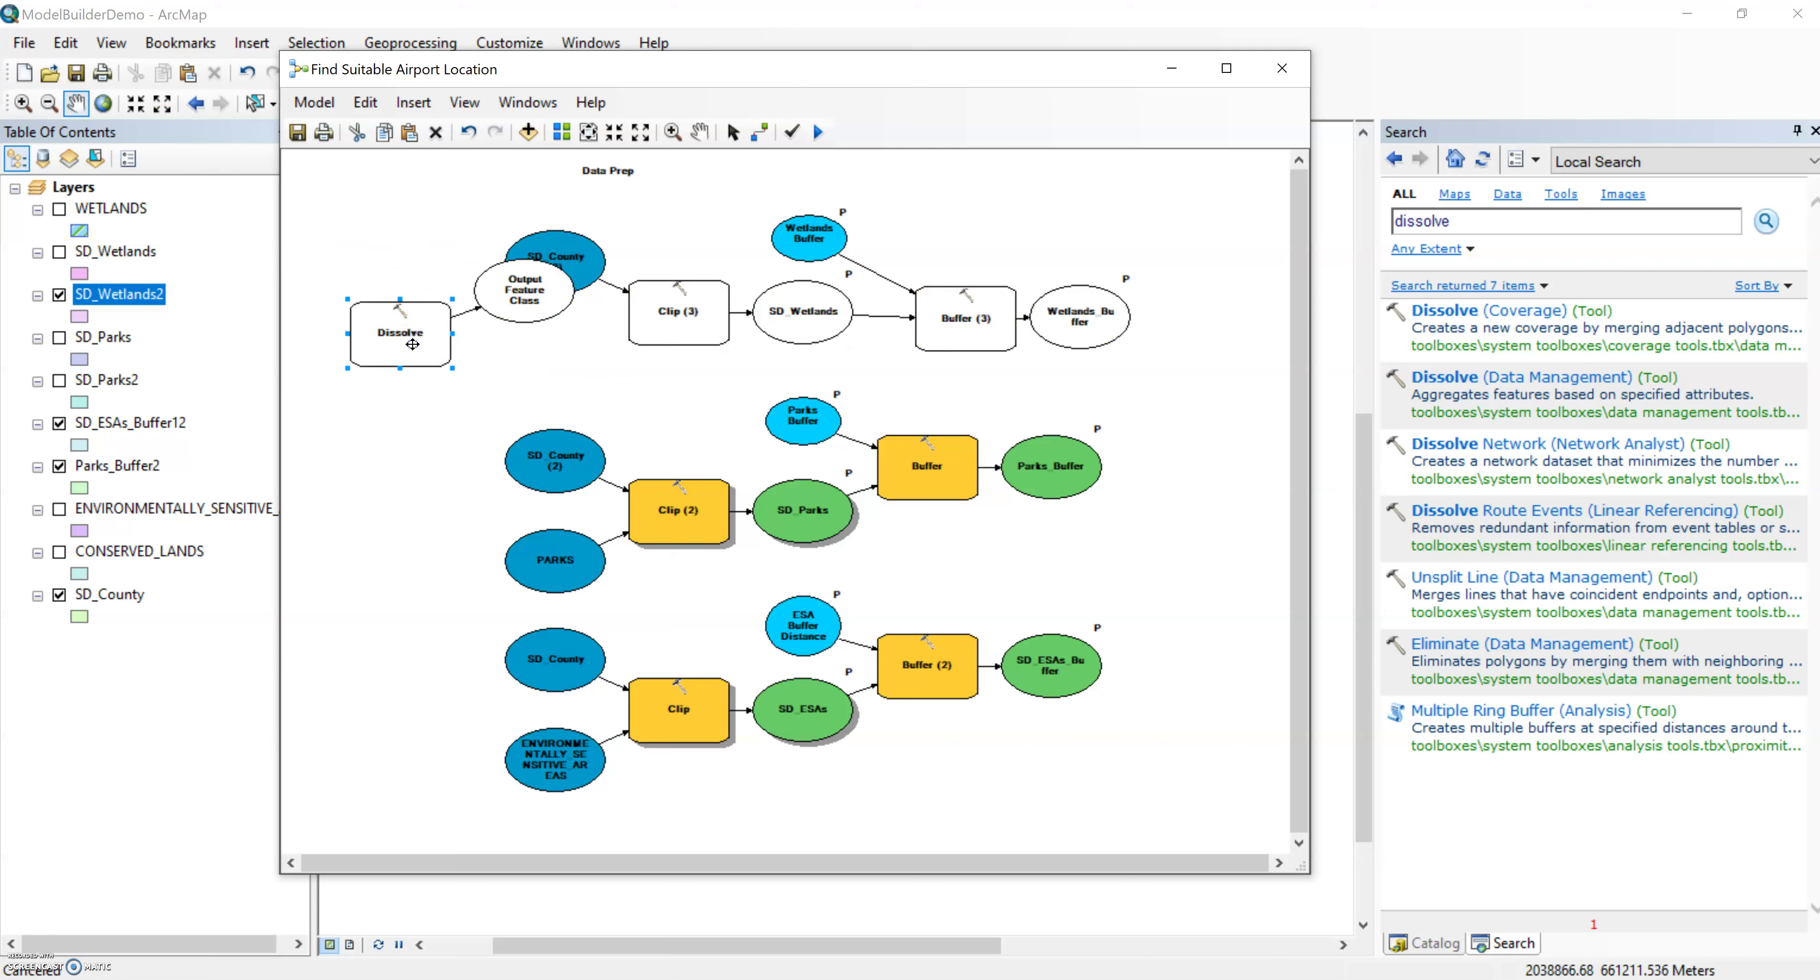
pyautogui.moveTo(492, 294); pyautogui.dragTo(510, 373)
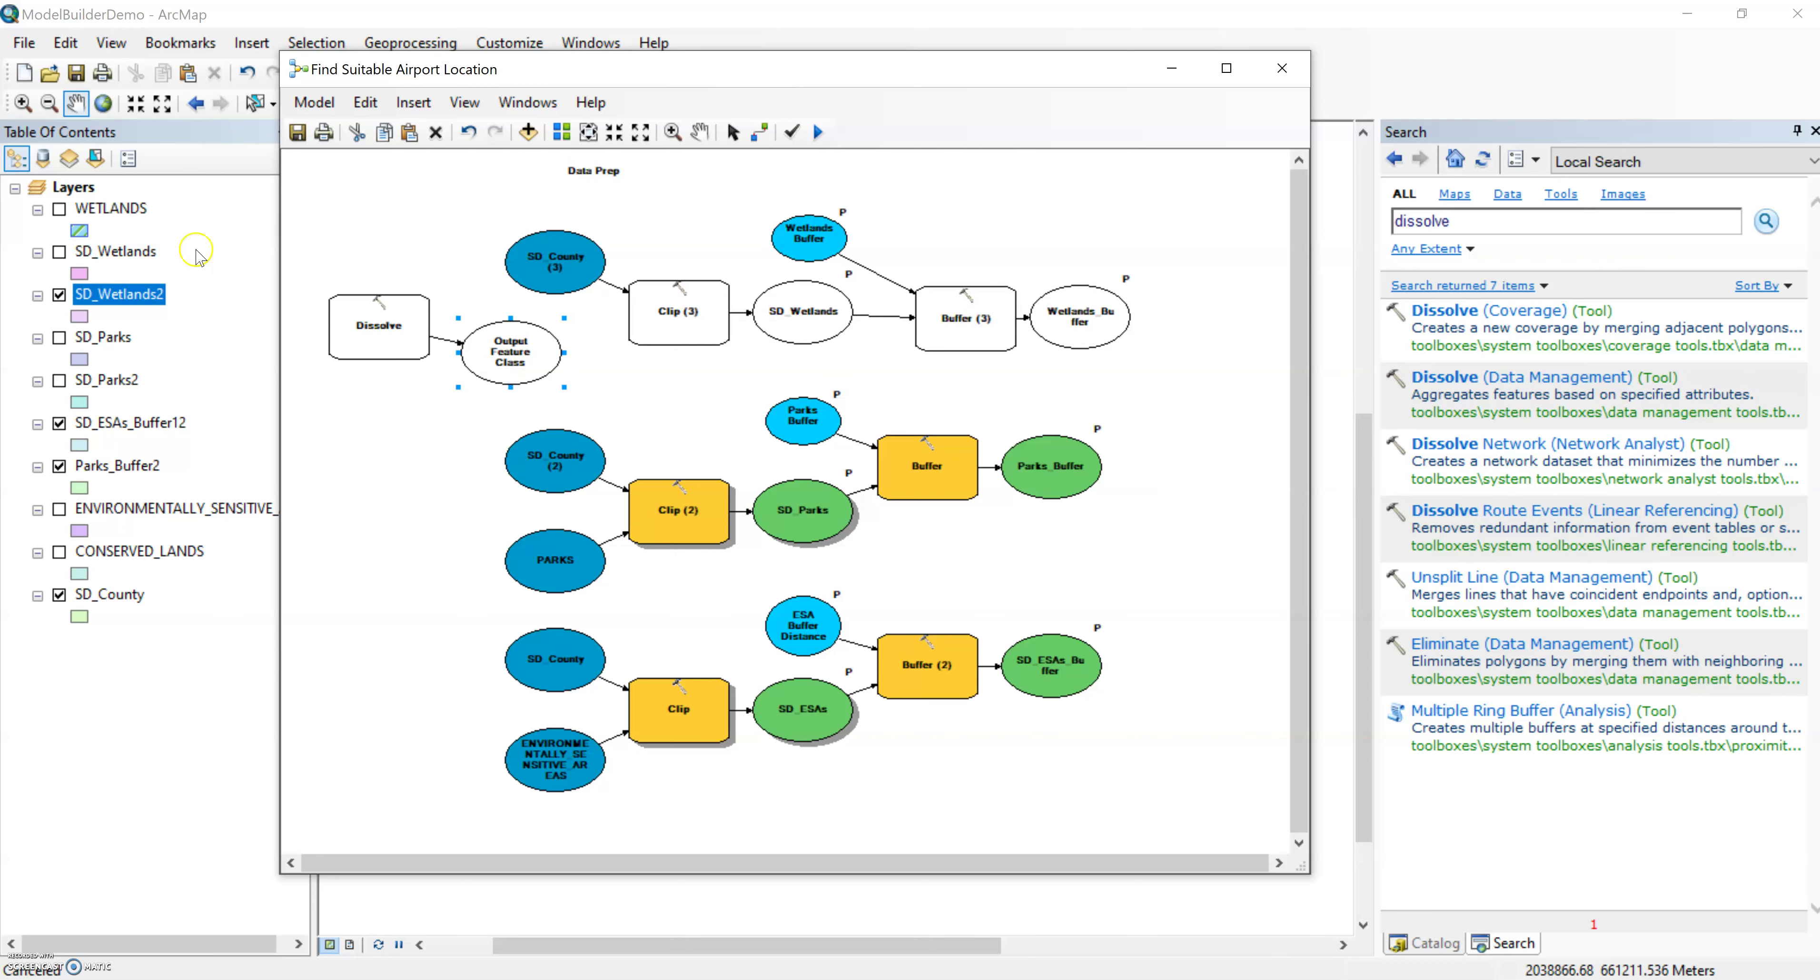
pyautogui.click(110, 193)
pyautogui.moveTo(113, 210); pyautogui.dragTo(360, 336)
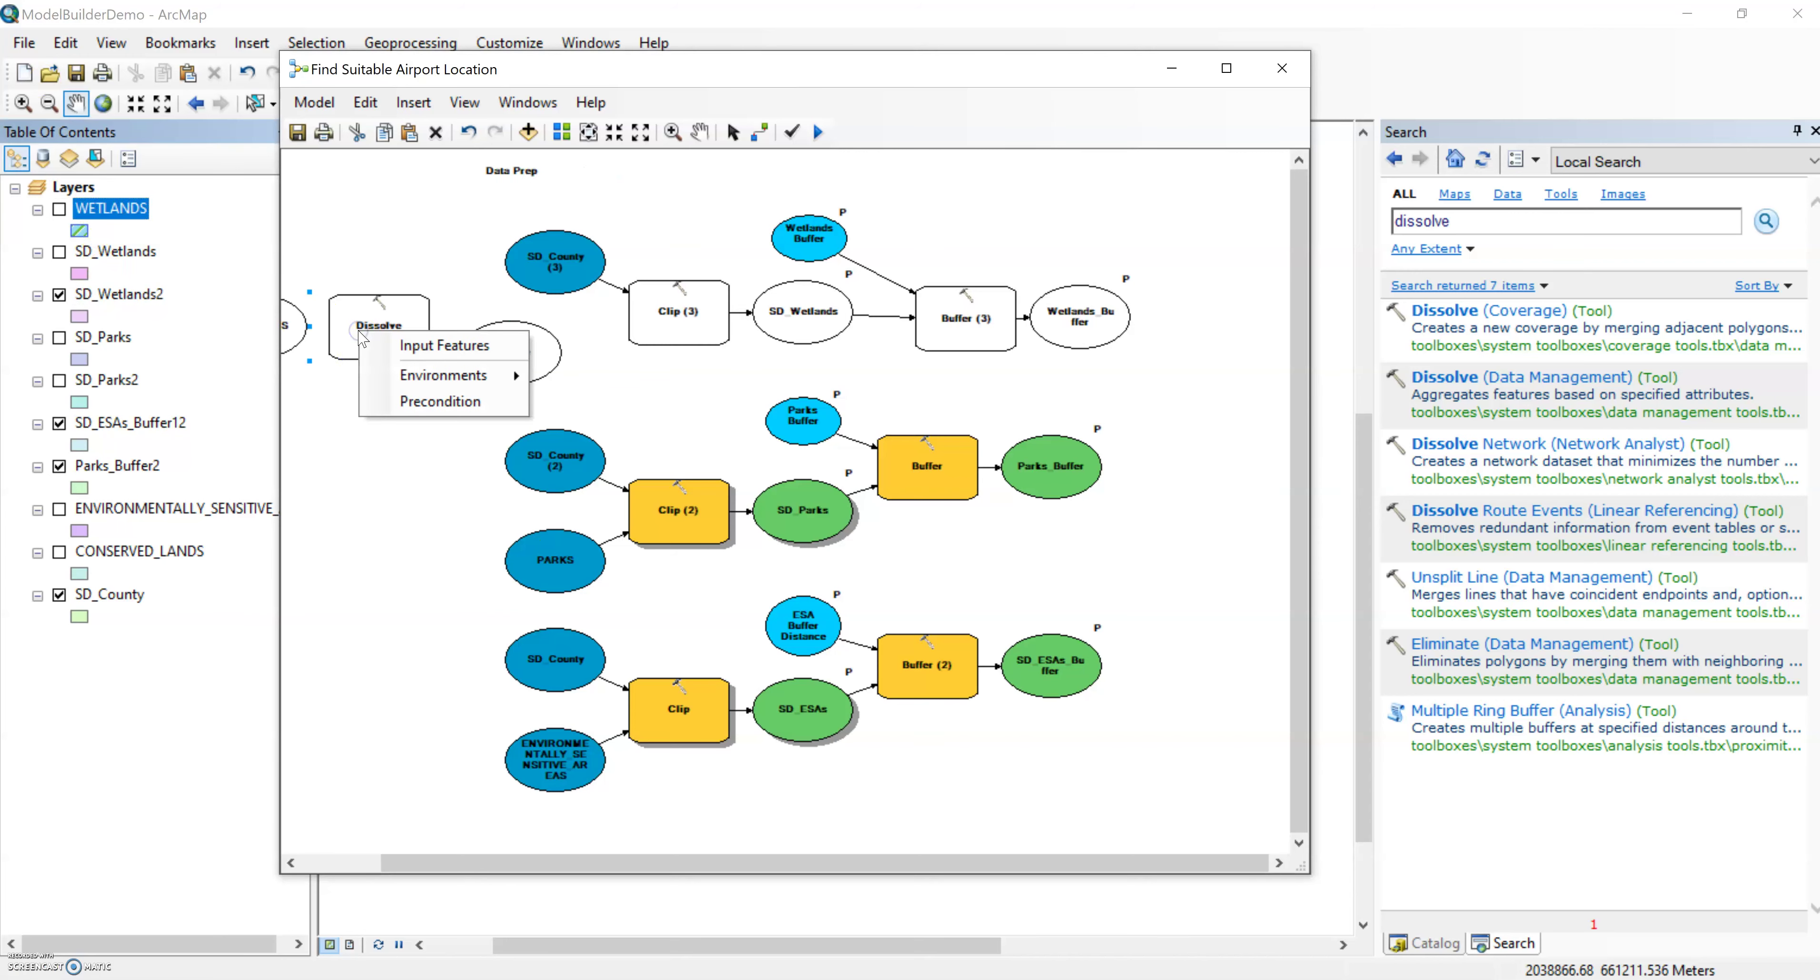
pyautogui.click(374, 345)
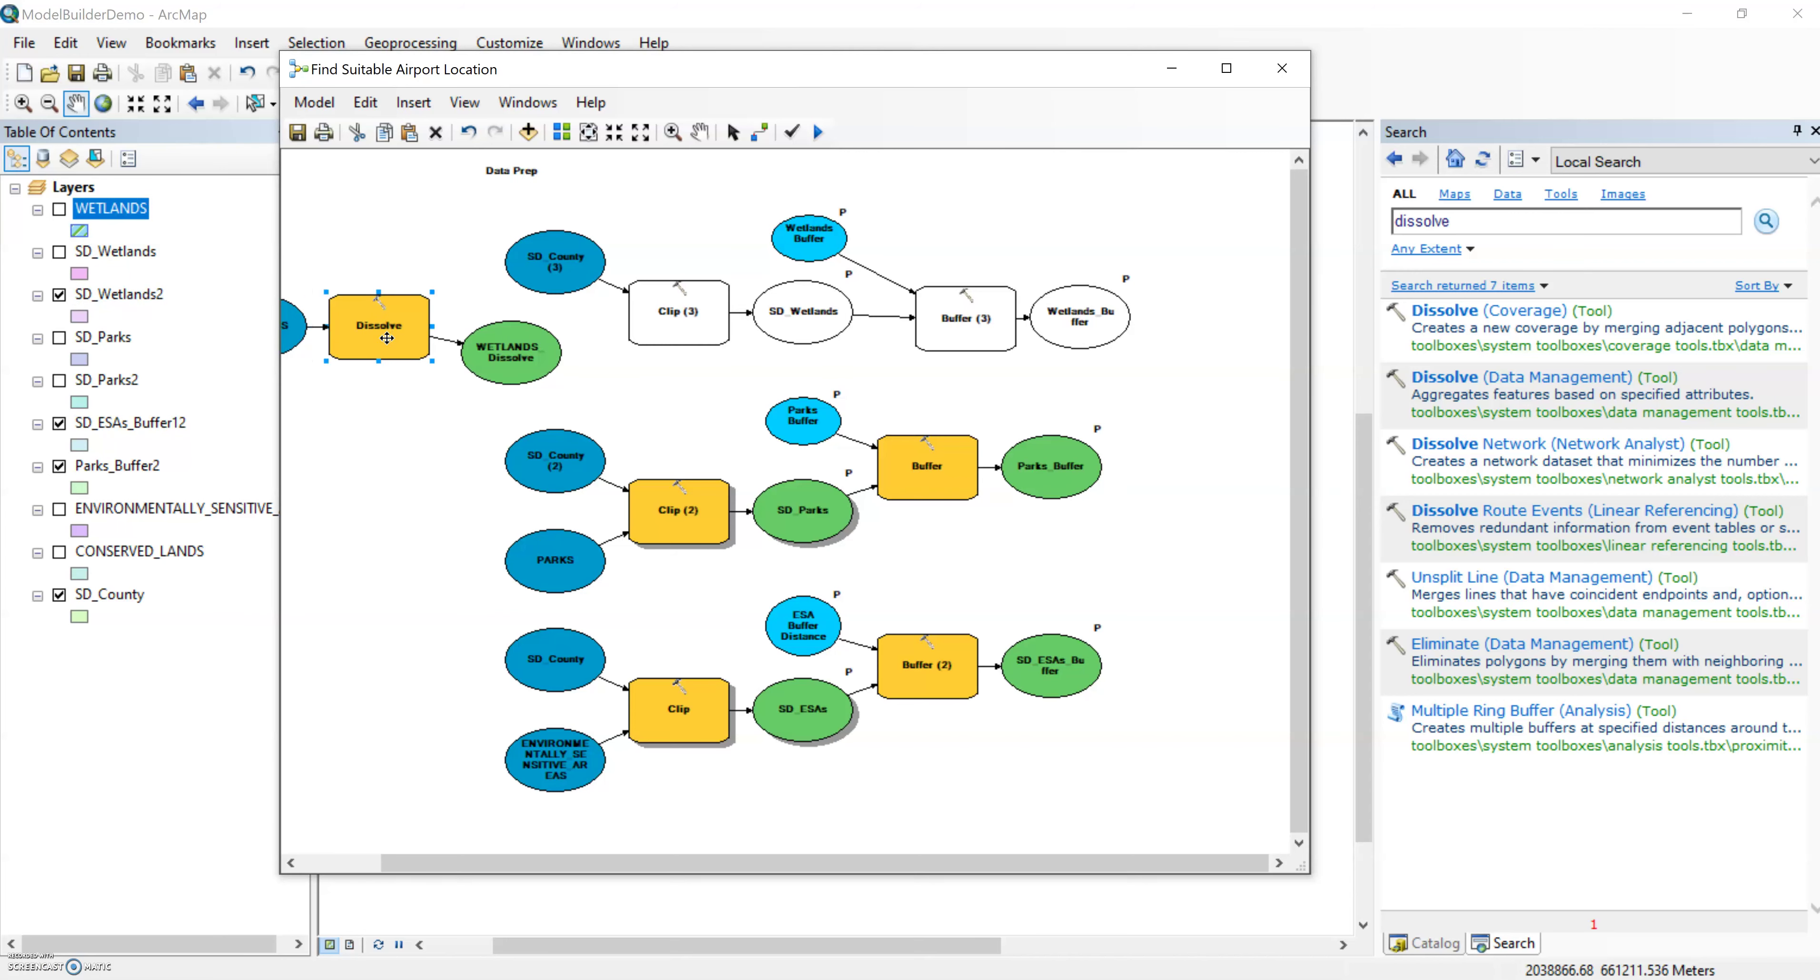
# - Set Dissolve to merge on the WETLAND_TY field, outputting WETLANDS_Dissolve
pyautogui.doubleClick(386, 338)
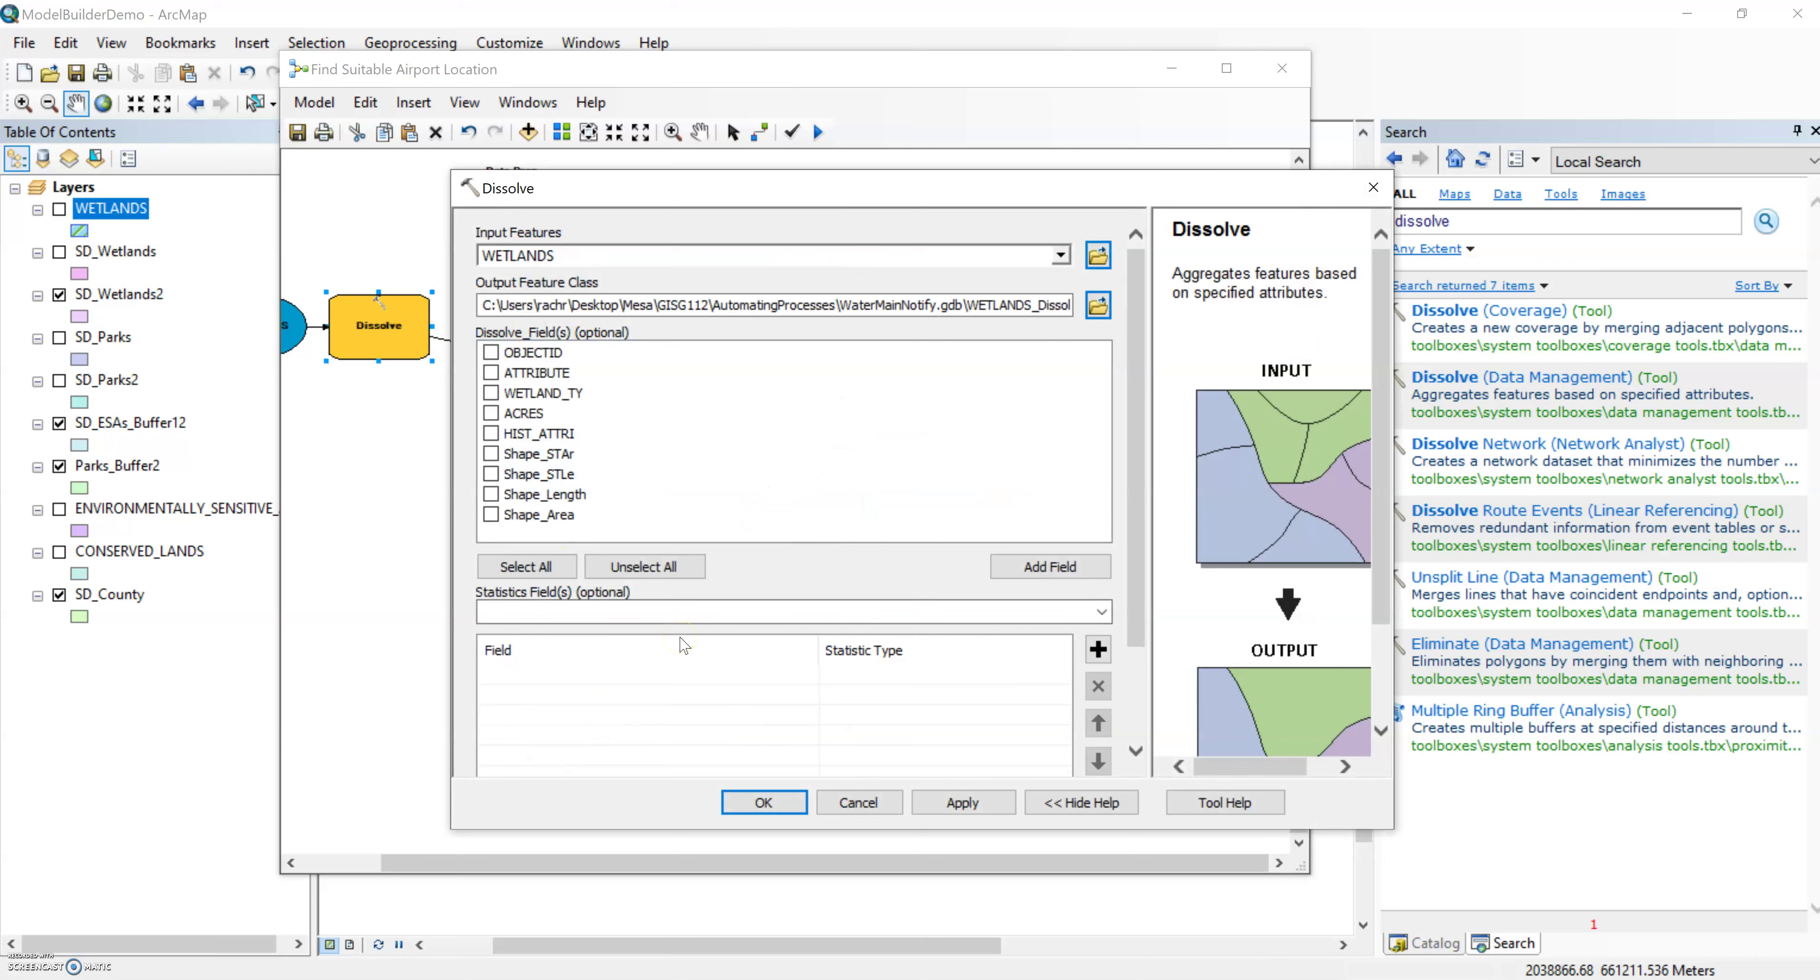
pyautogui.click(491, 394)
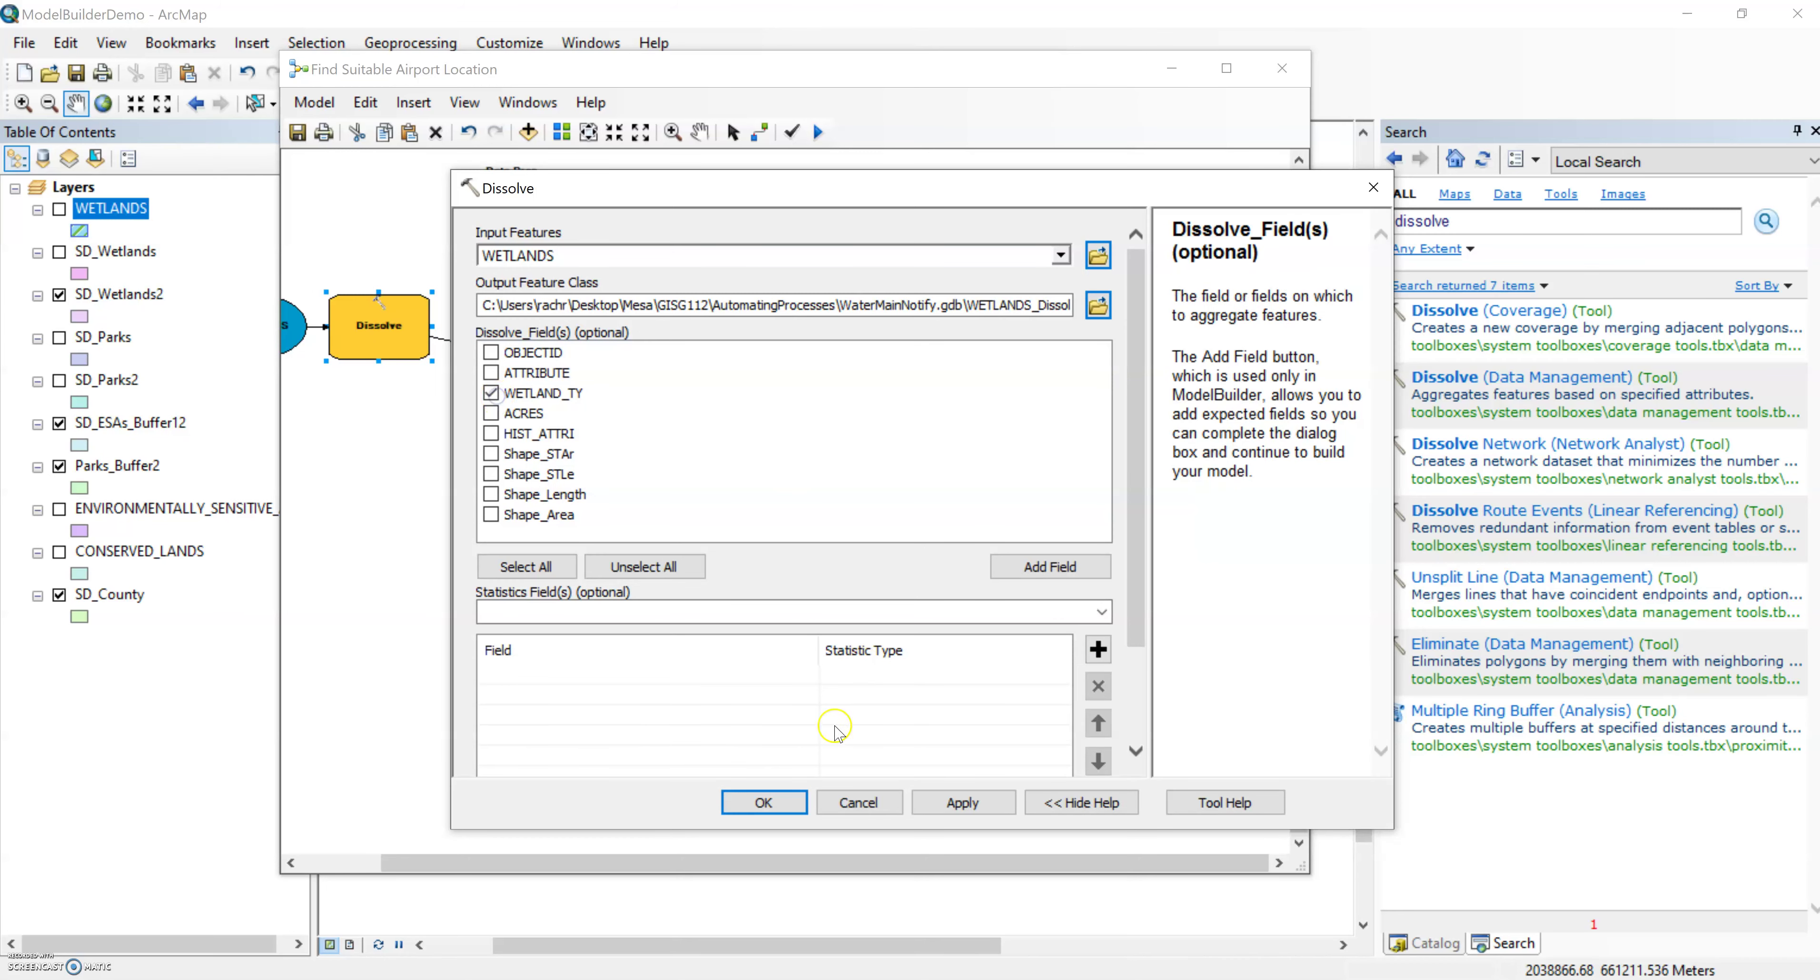
pyautogui.click(792, 802)
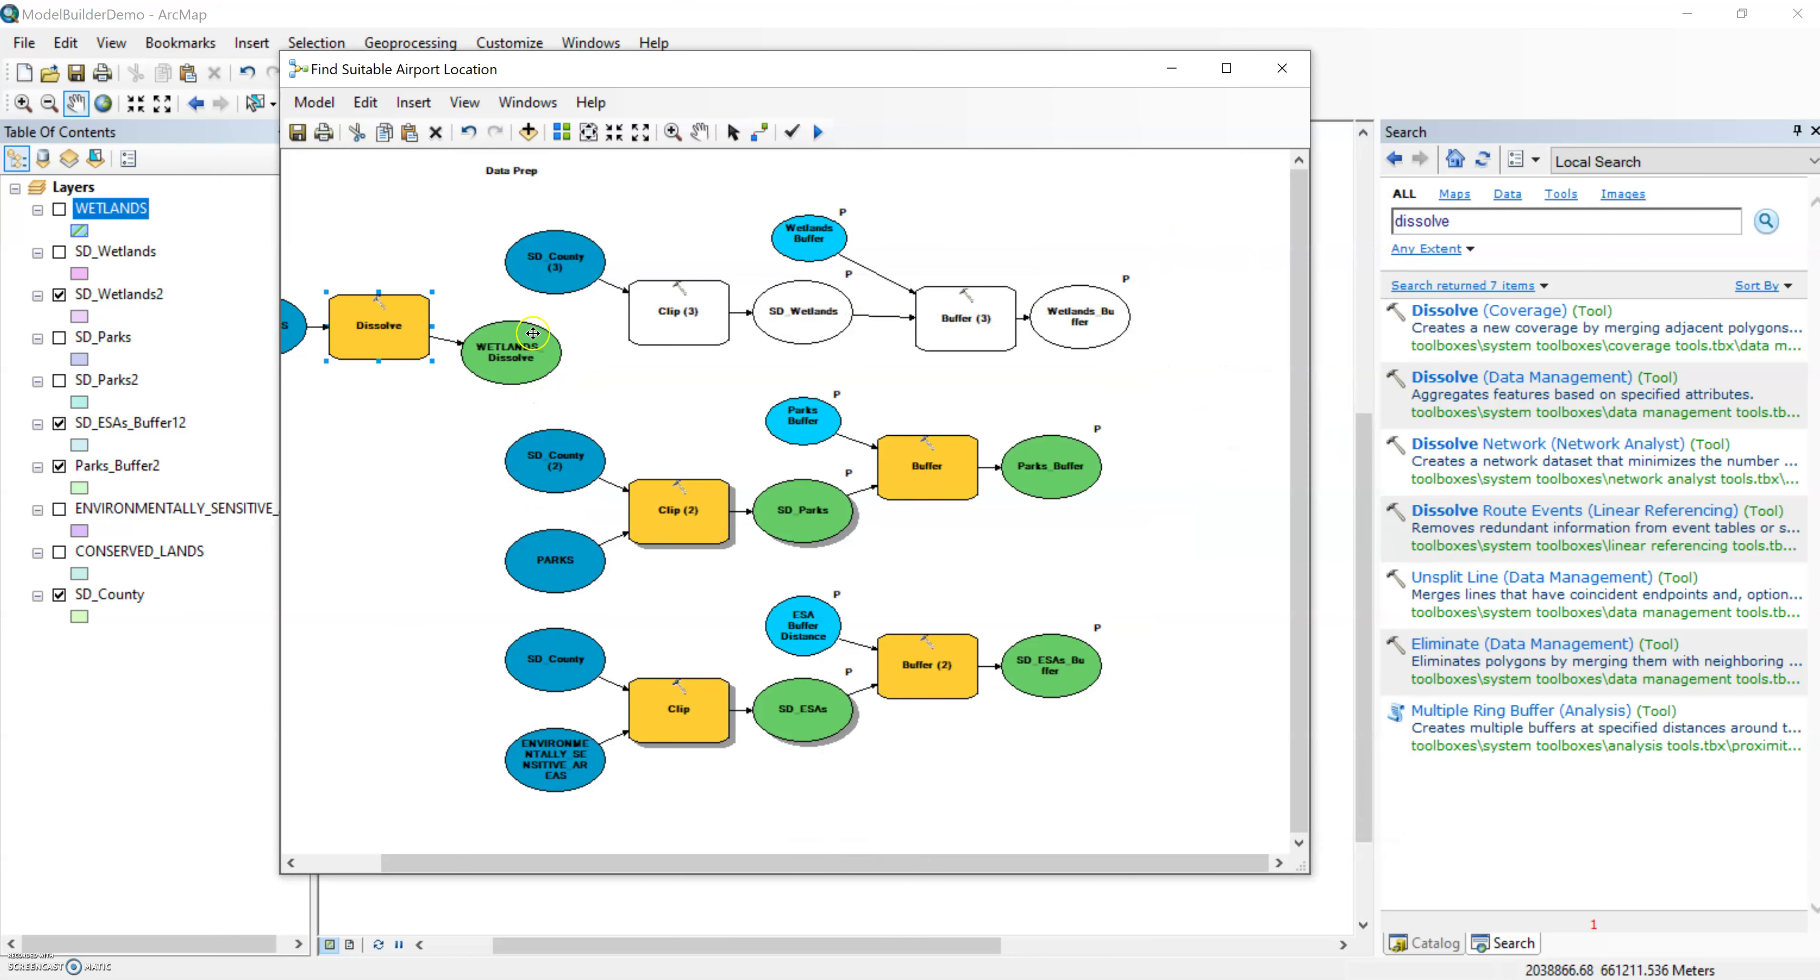
# - Connect WETLANDS Dissolve to Clip (3) as its Input Features
pyautogui.click(757, 132)
pyautogui.click(537, 352)
pyautogui.click(678, 316)
pyautogui.click(735, 329)
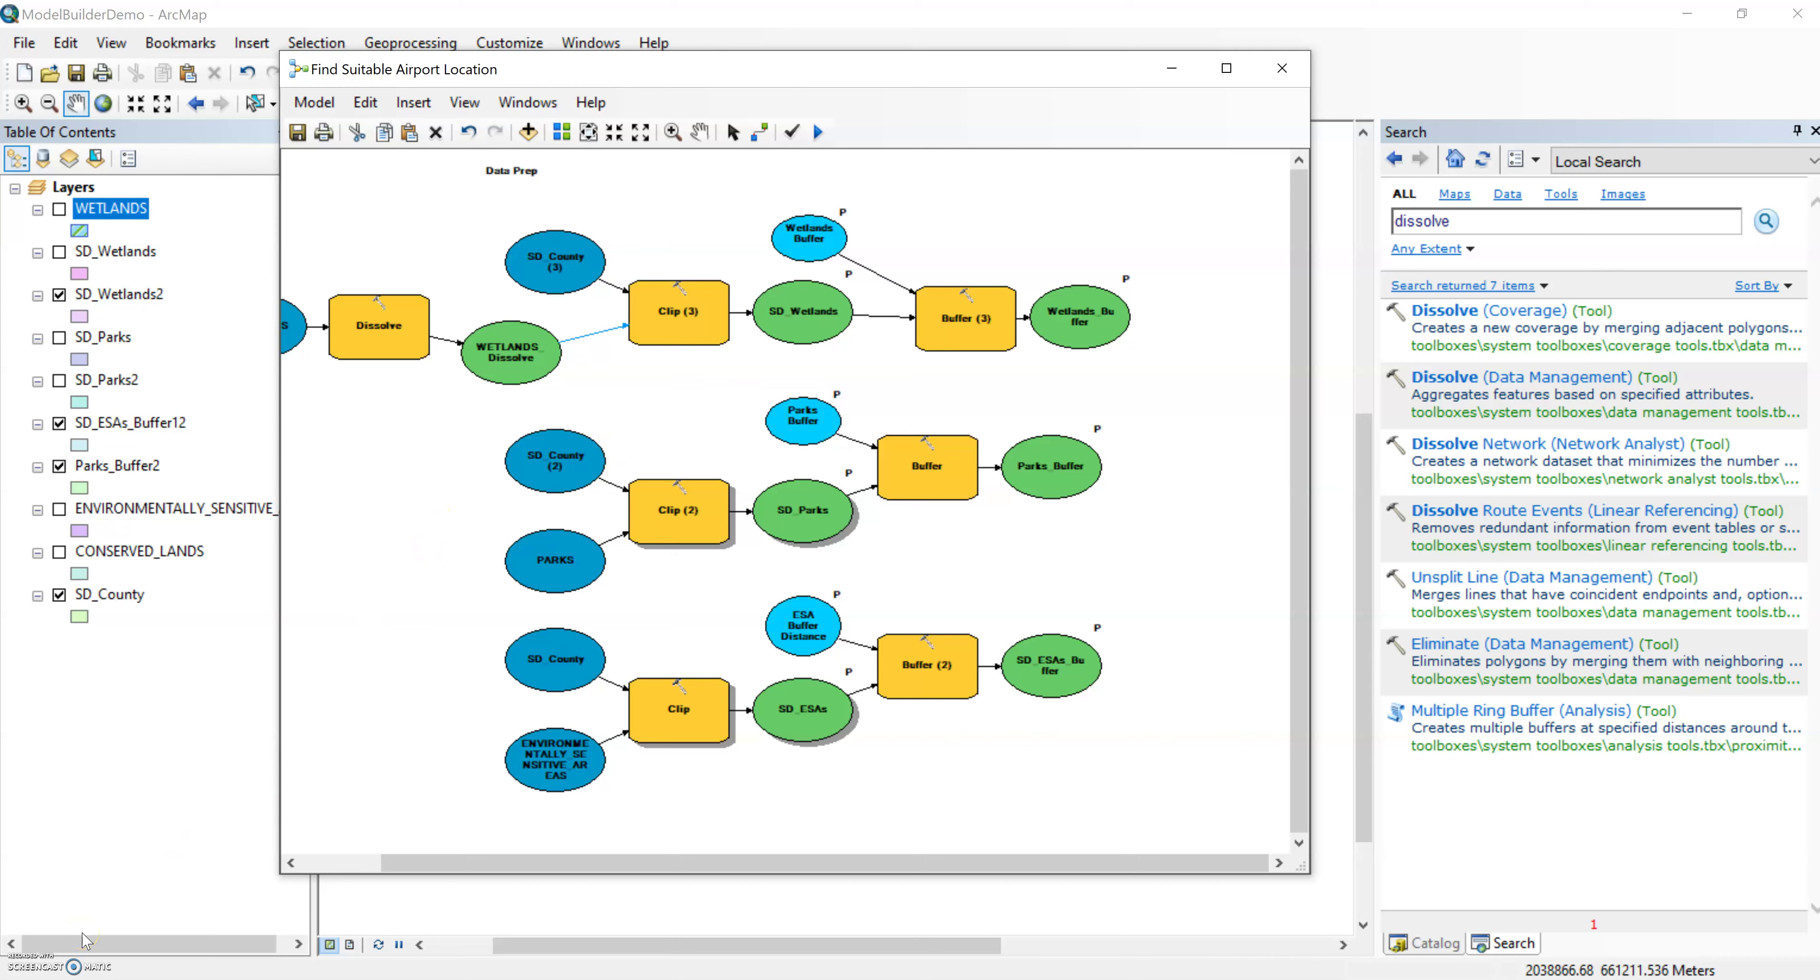
# - Return to the Catalog and select the Find Suitable Airport Location model
pyautogui.click(1434, 948)
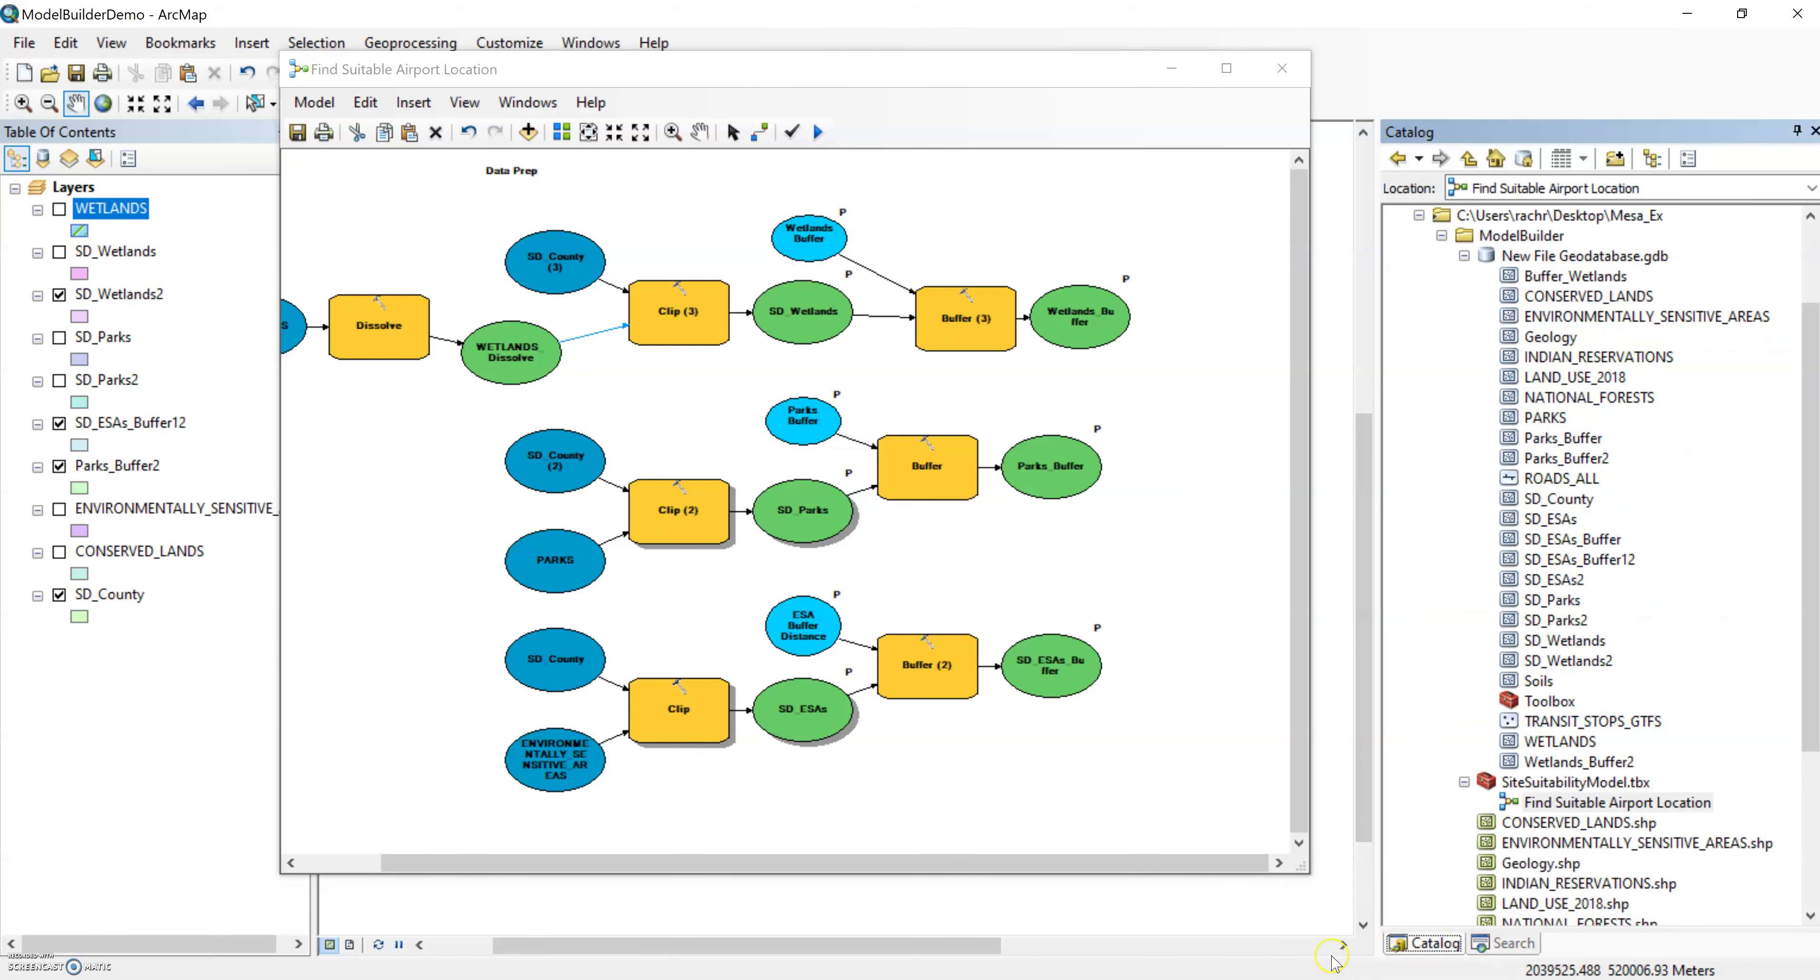
pyautogui.click(1521, 803)
pyautogui.click(1554, 799)
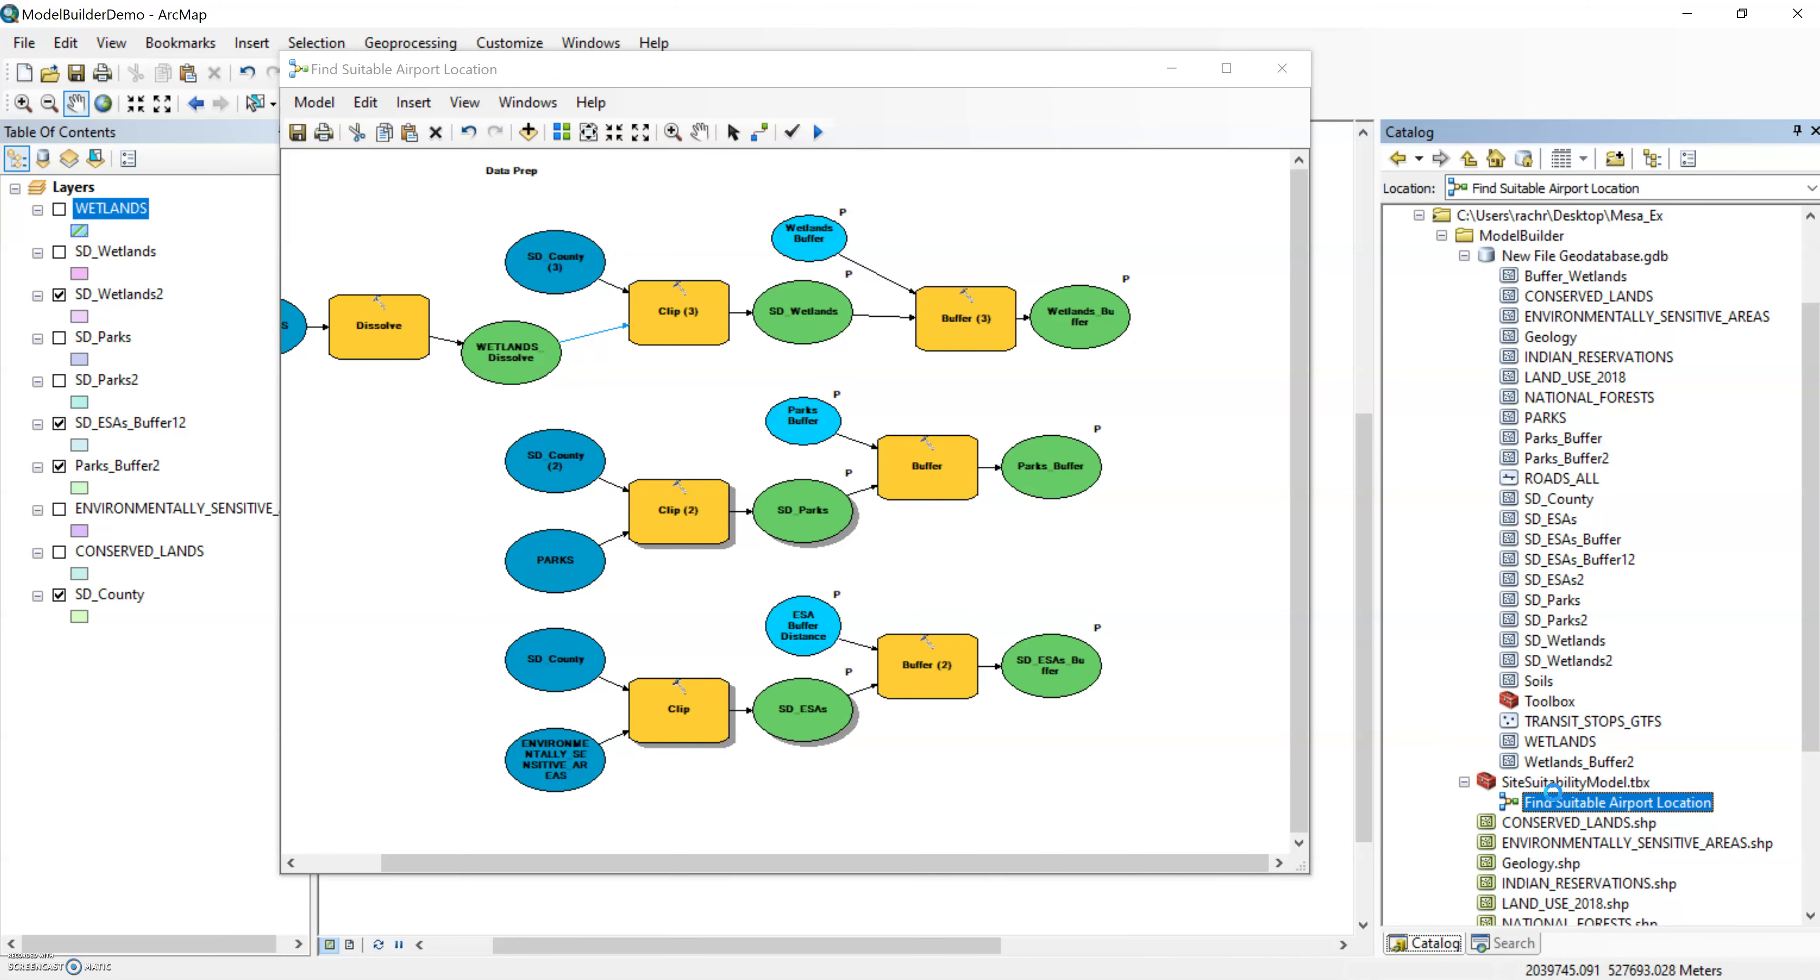
# - Open the Find Suitable Airport Location dialog and scroll to its 0.5-mile buffer distances and outputs
pyautogui.doubleClick(1553, 795)
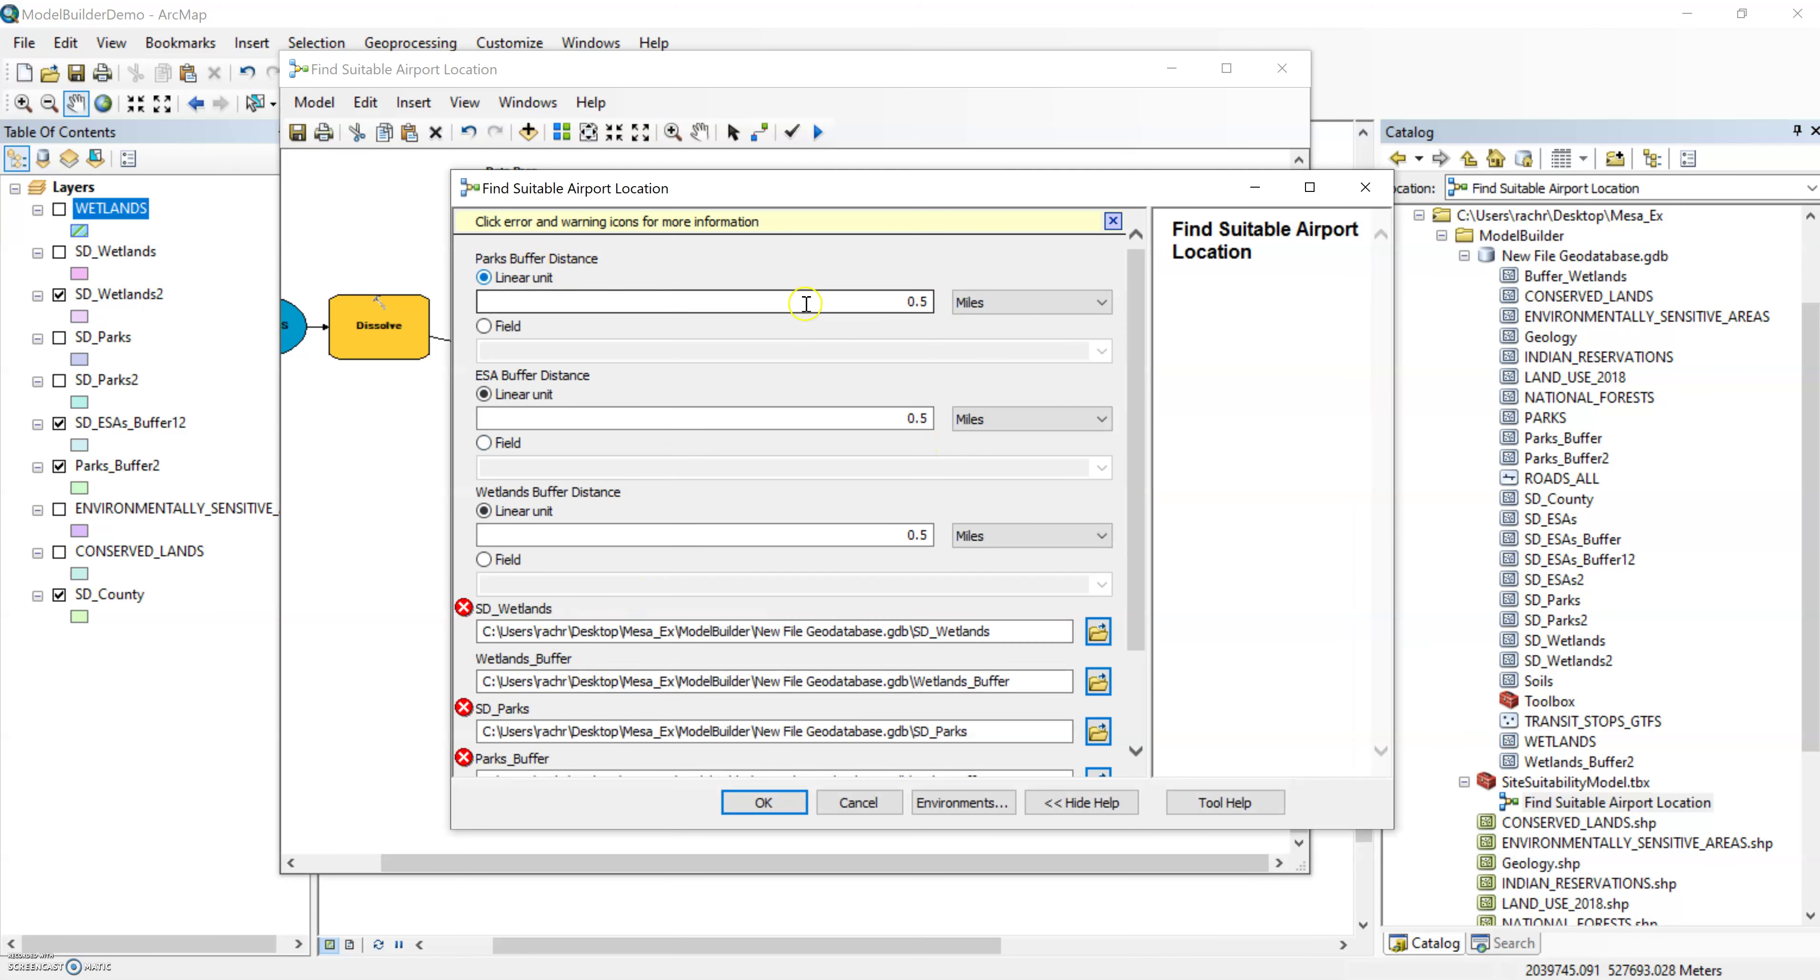
pyautogui.scroll(-3, 802, 466)
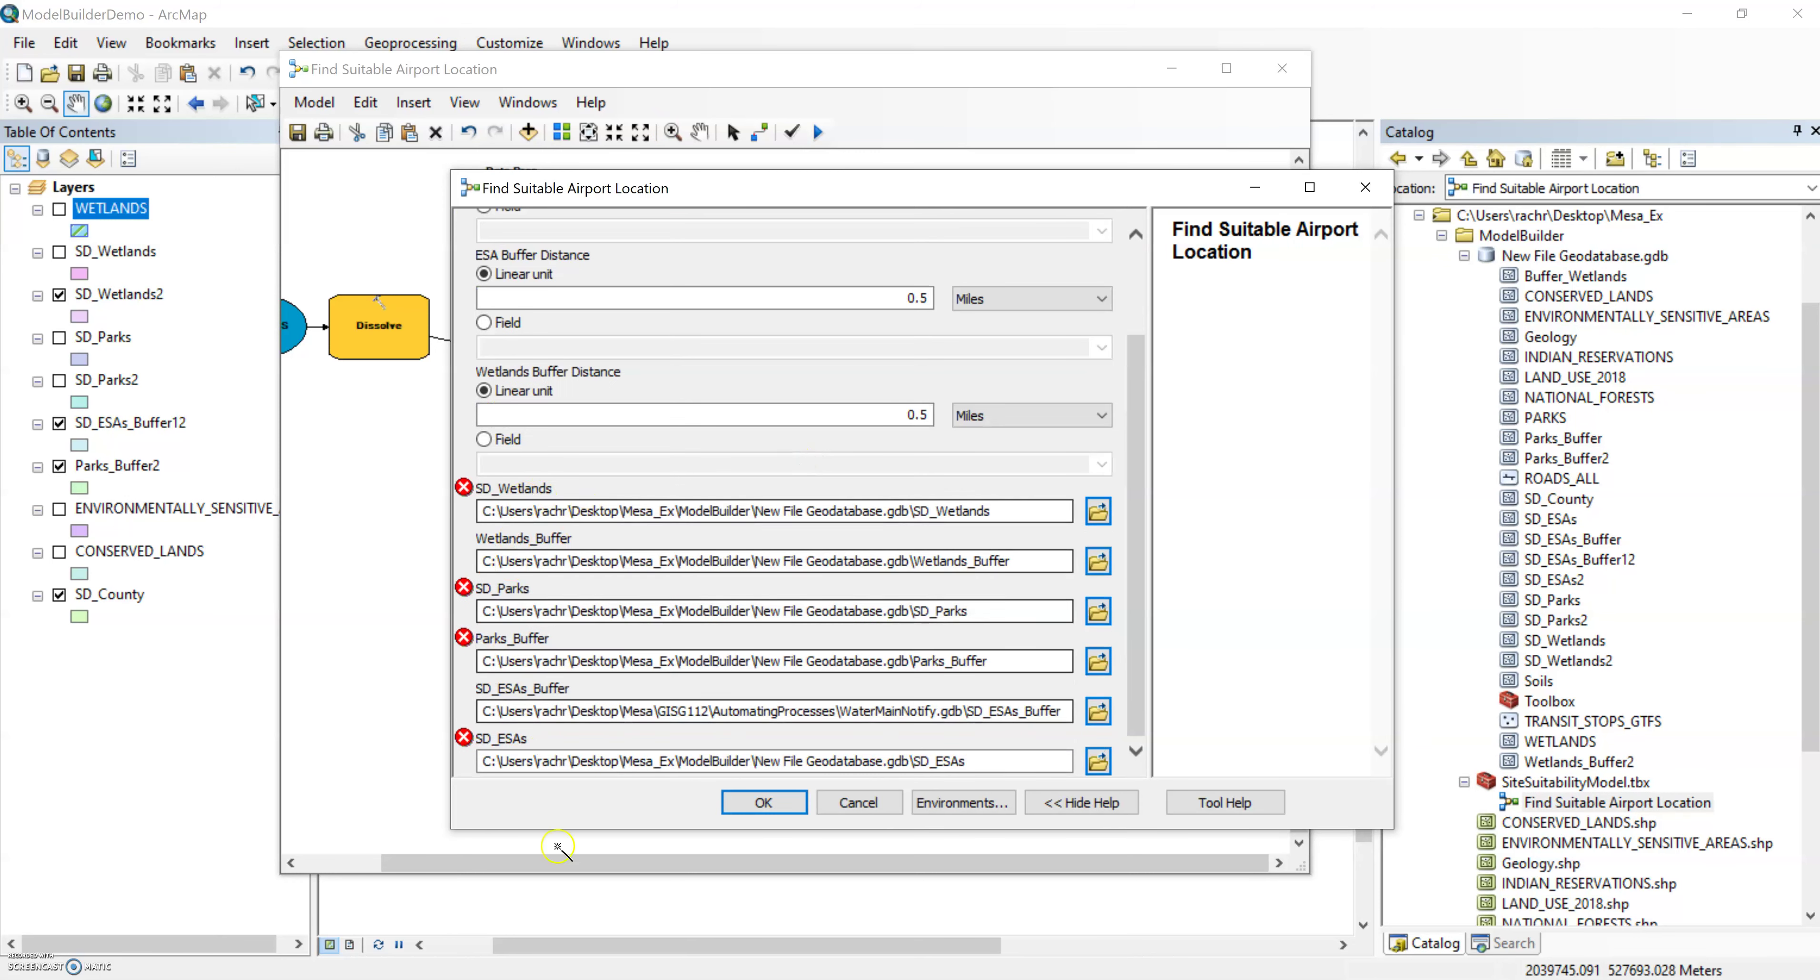